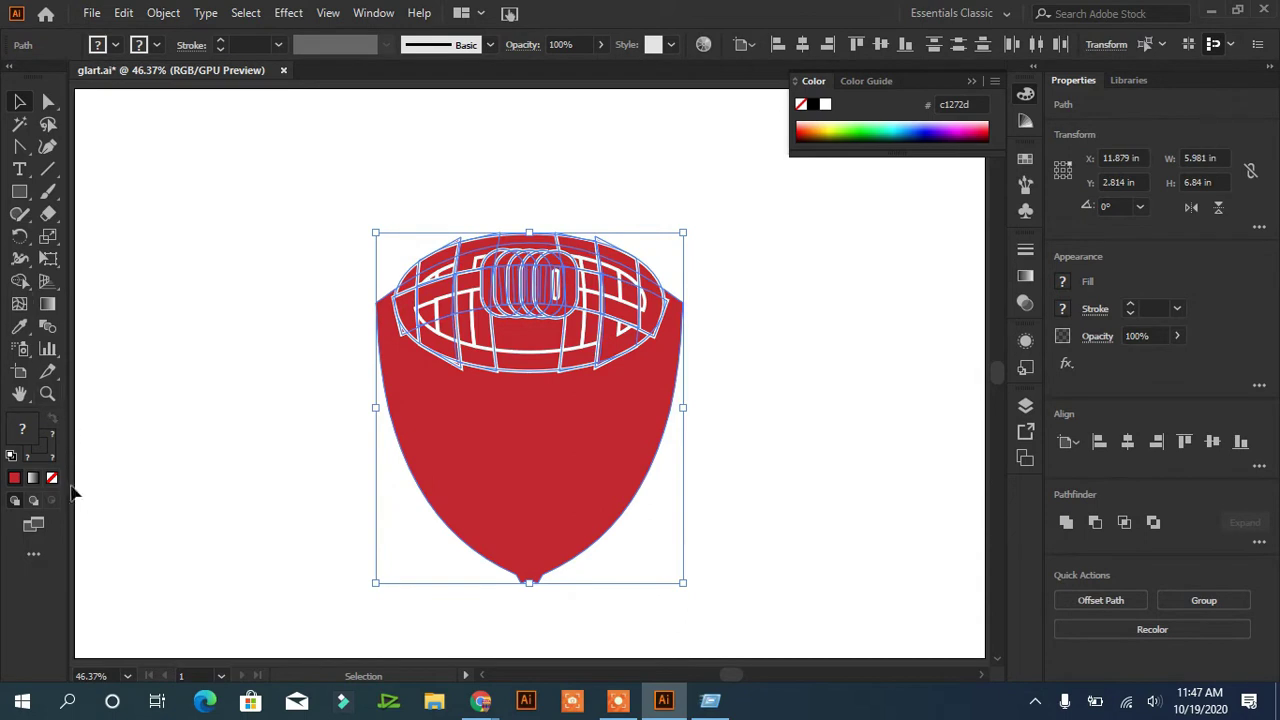
Step: Reset the selected offset outlines to the default white fill and black stroke, and send them behind the red football shield
left_click(12, 456)
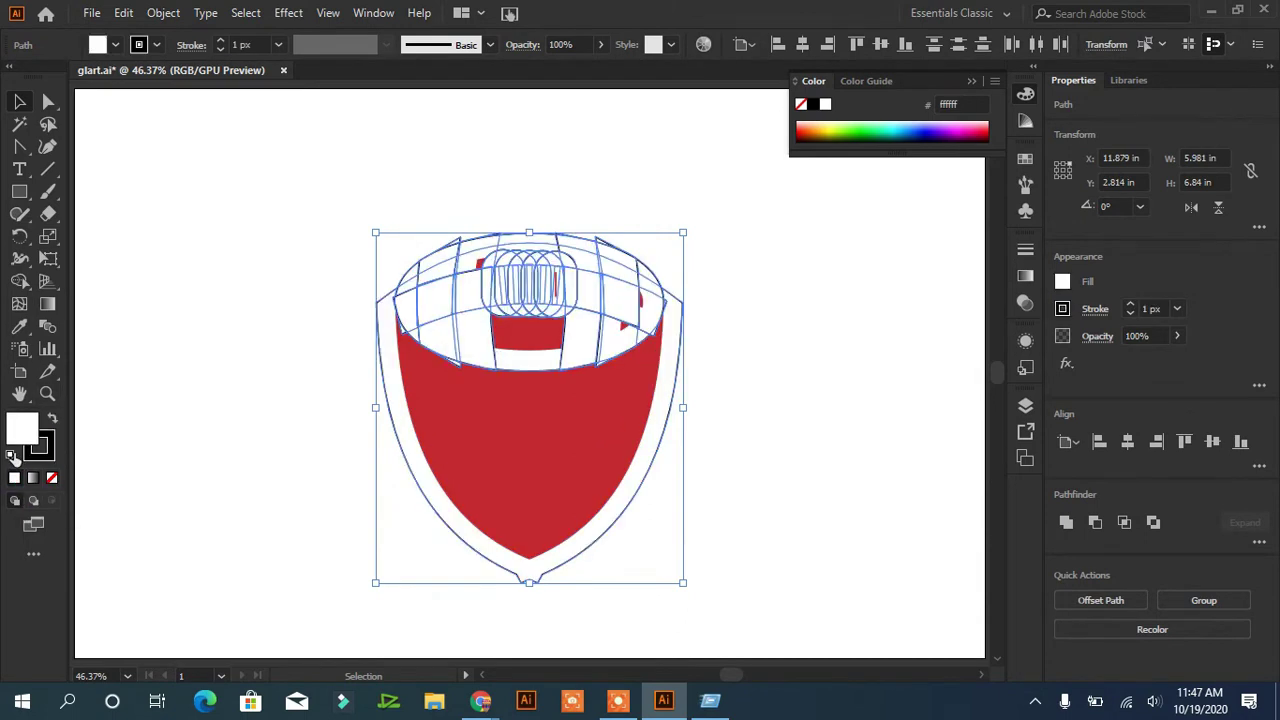
right_click(420, 483)
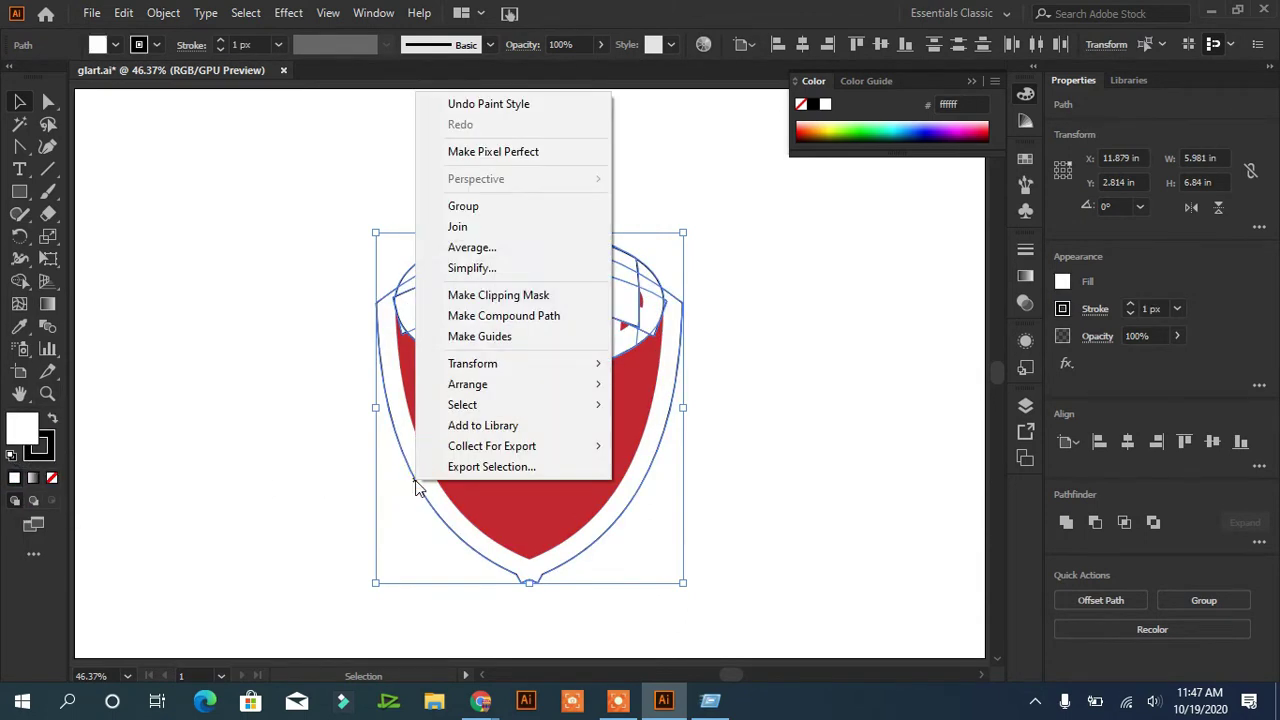
mouse_move(515, 395)
left_click(663, 443)
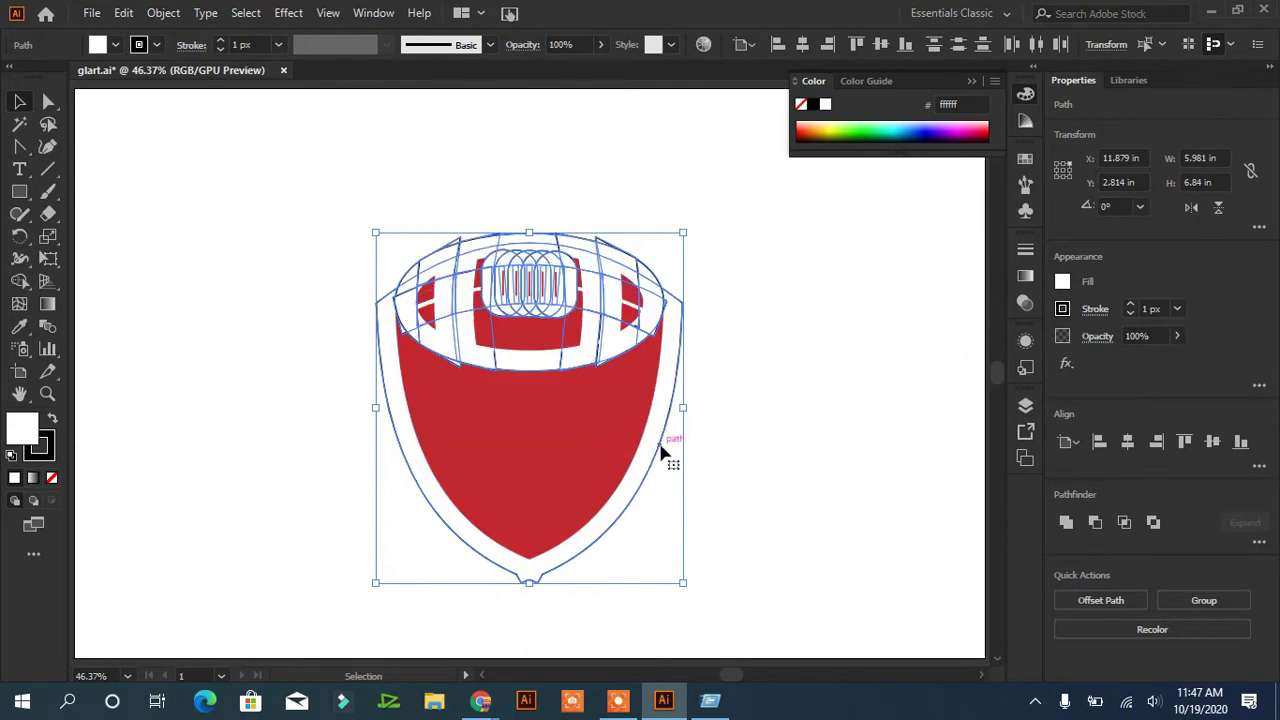
Step: Move the offset outlines beside the red shield and unite them into one shape with a 10 px stroke
left_click_drag(663, 451, 974, 422)
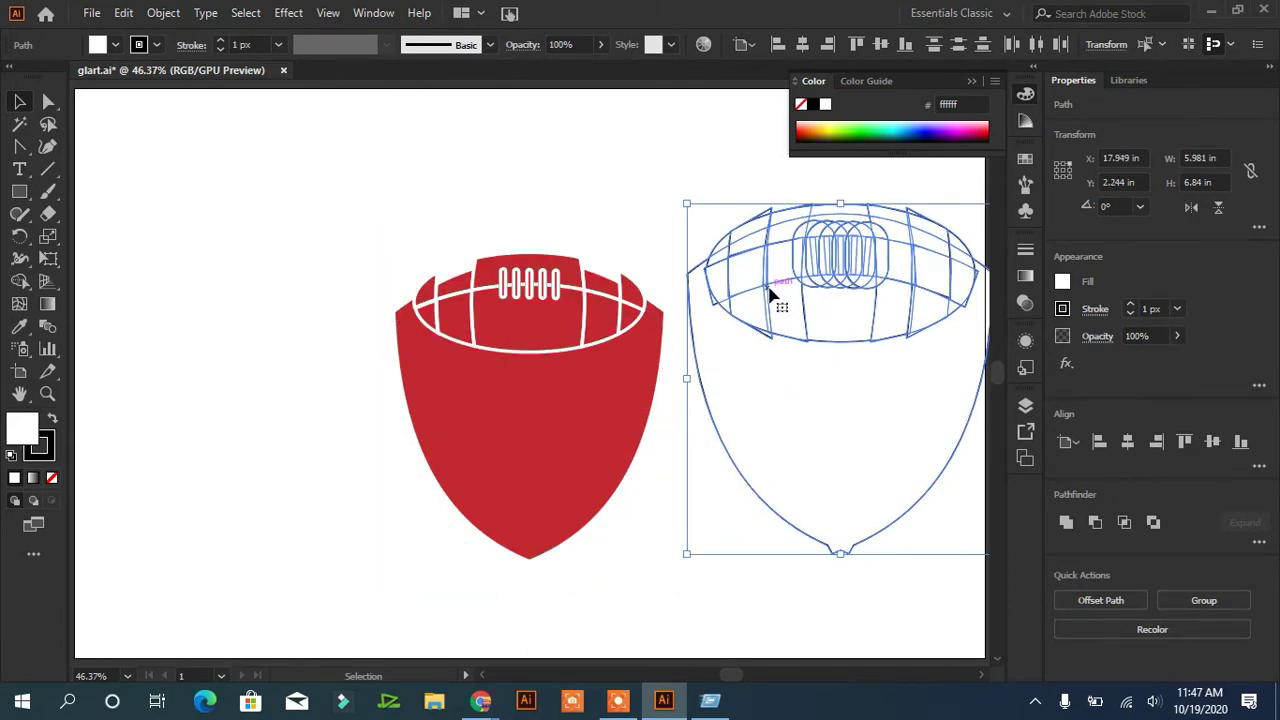
left_click(1066, 522)
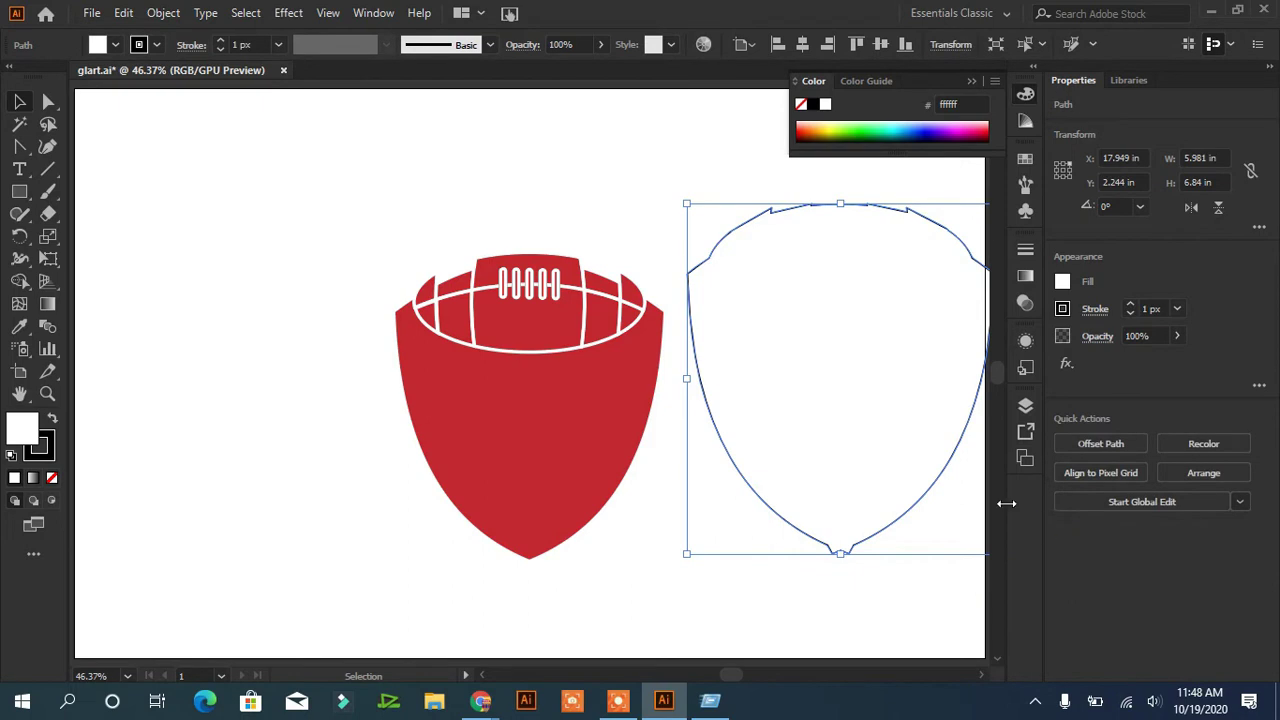
left_click(221, 43)
Step: Try to align the football shield and the black outline by their horizontal centers
left_click_drag(320, 214, 500, 494)
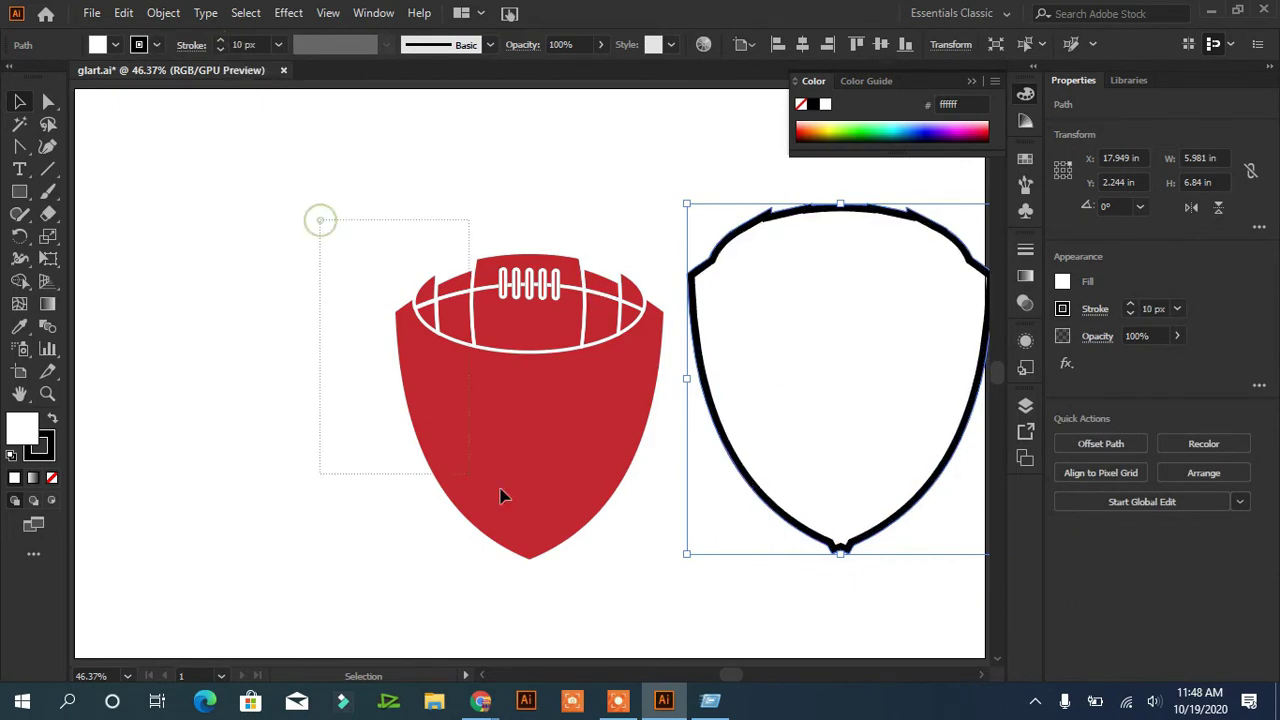
left_click_drag(312, 176, 874, 530)
left_click(802, 44)
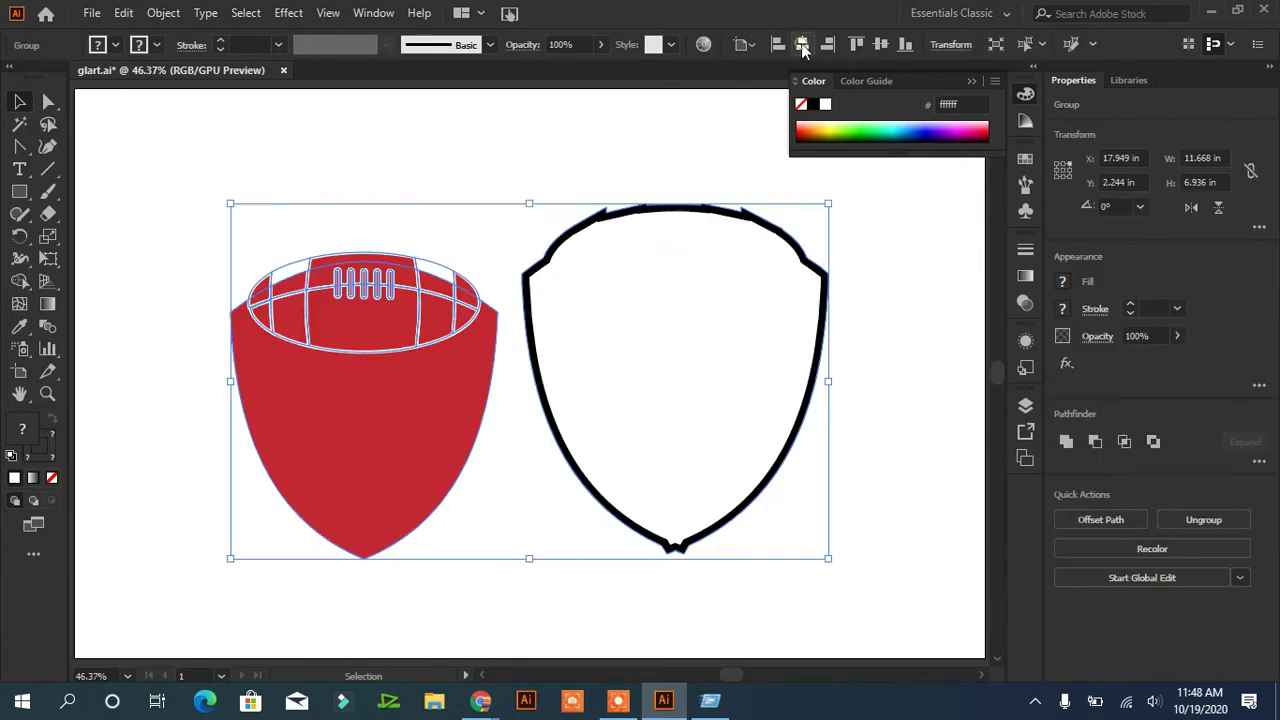
left_click_drag(630, 138, 874, 366)
left_click(874, 366)
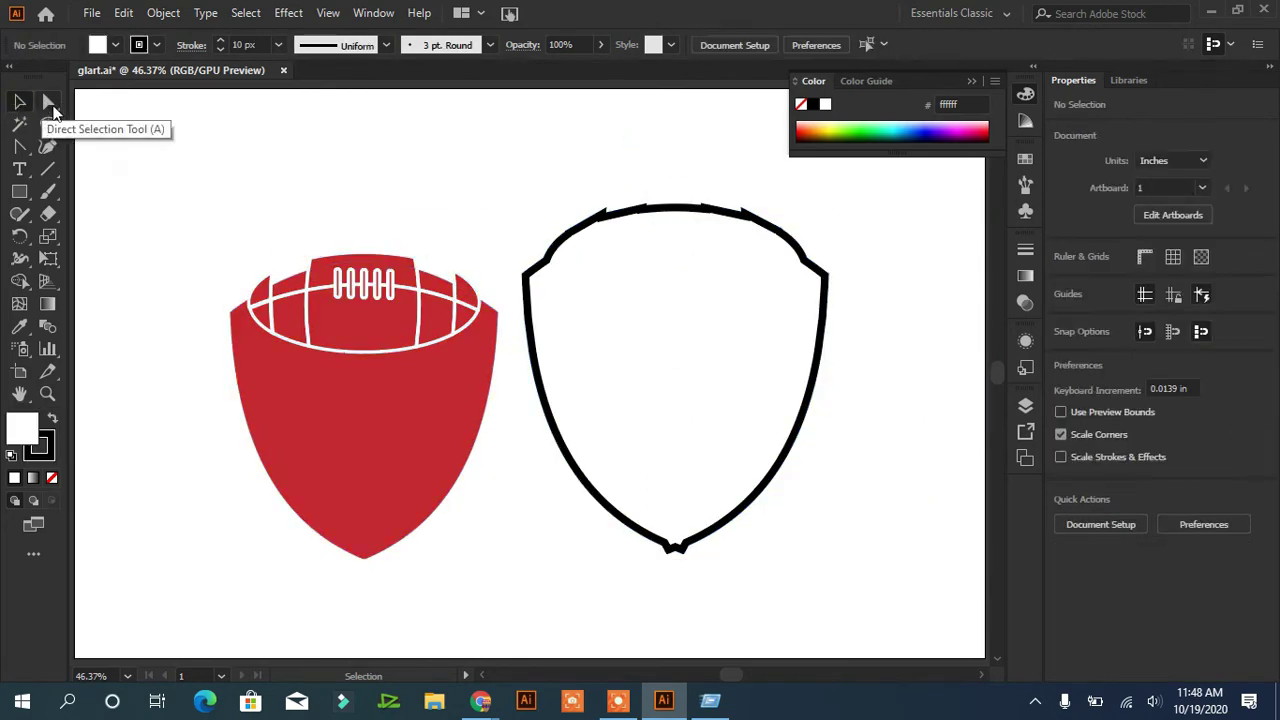
Step: Ungroup the combined football shield and outline artwork
left_click(48, 101)
left_click(355, 402)
left_click(19, 101)
left_click(371, 437)
right_click(371, 437)
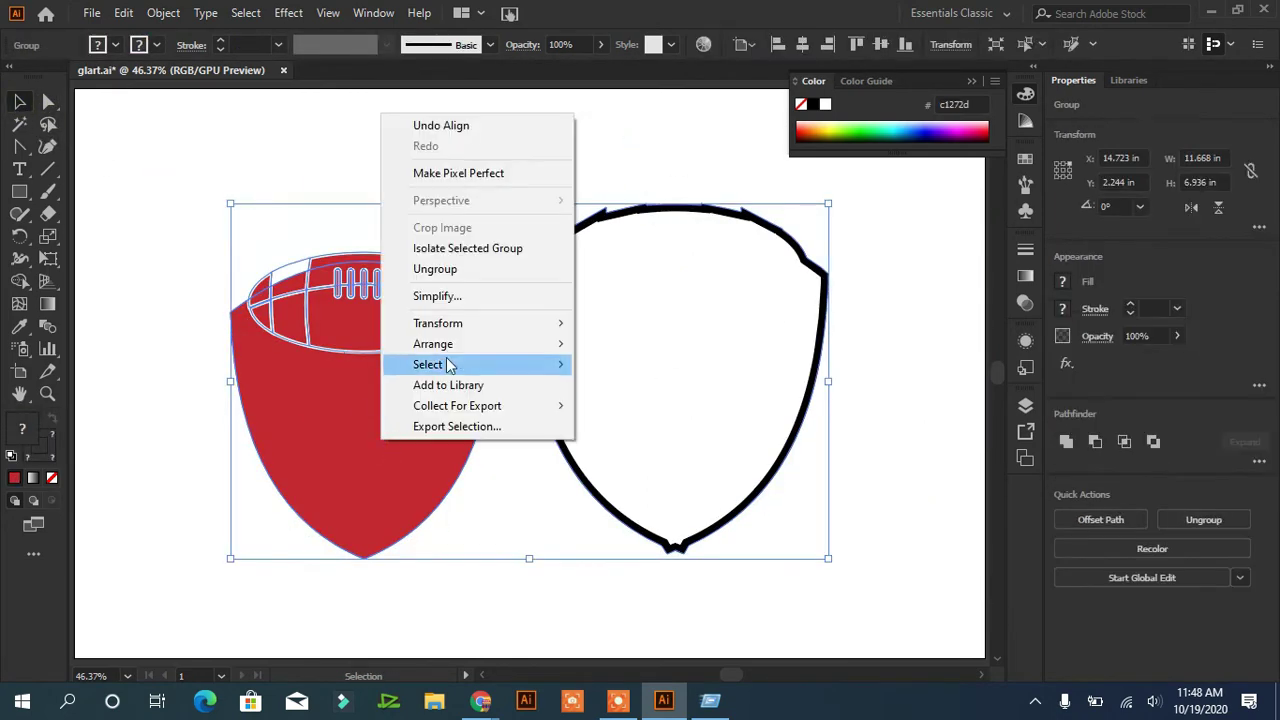
left_click(428, 271)
Step: Try to center all the ungrouped objects horizontally on the artboard
left_click(350, 443)
key("ctrl+a")
left_click(1156, 442)
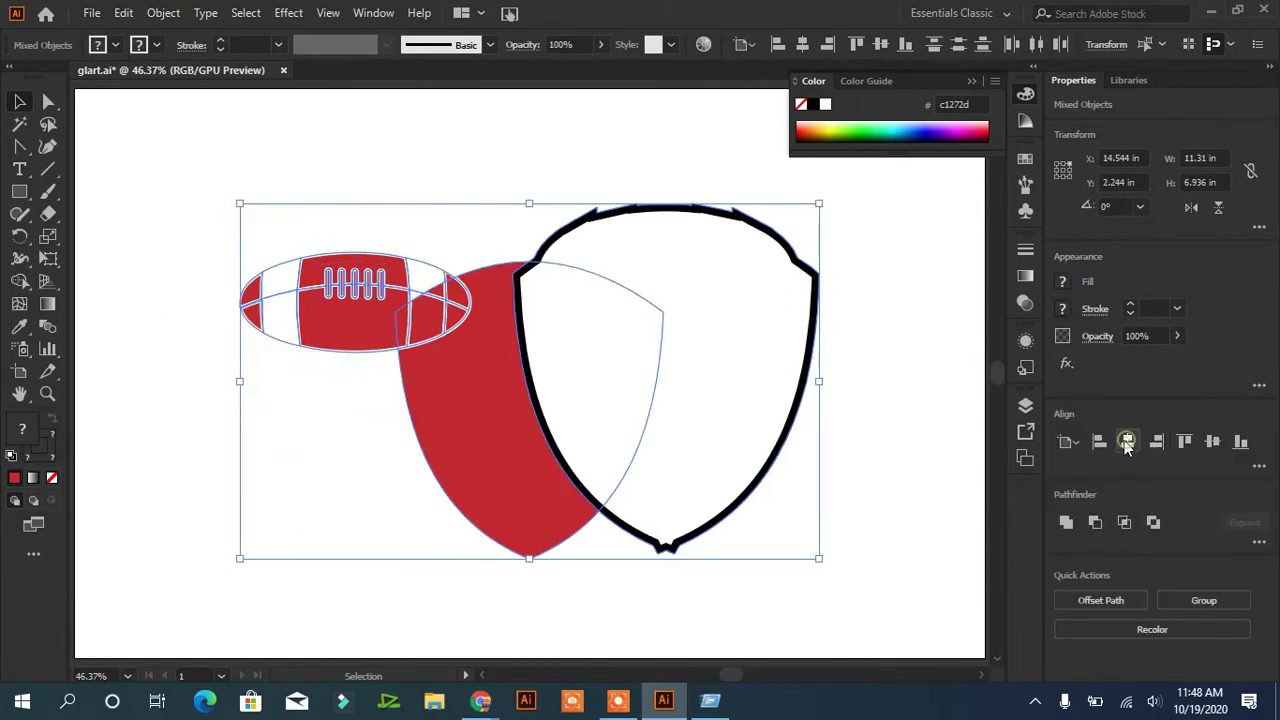
key("ctrl+z")
Step: Ungroup the nested group that still joins the football with the black outline
left_click(204, 266)
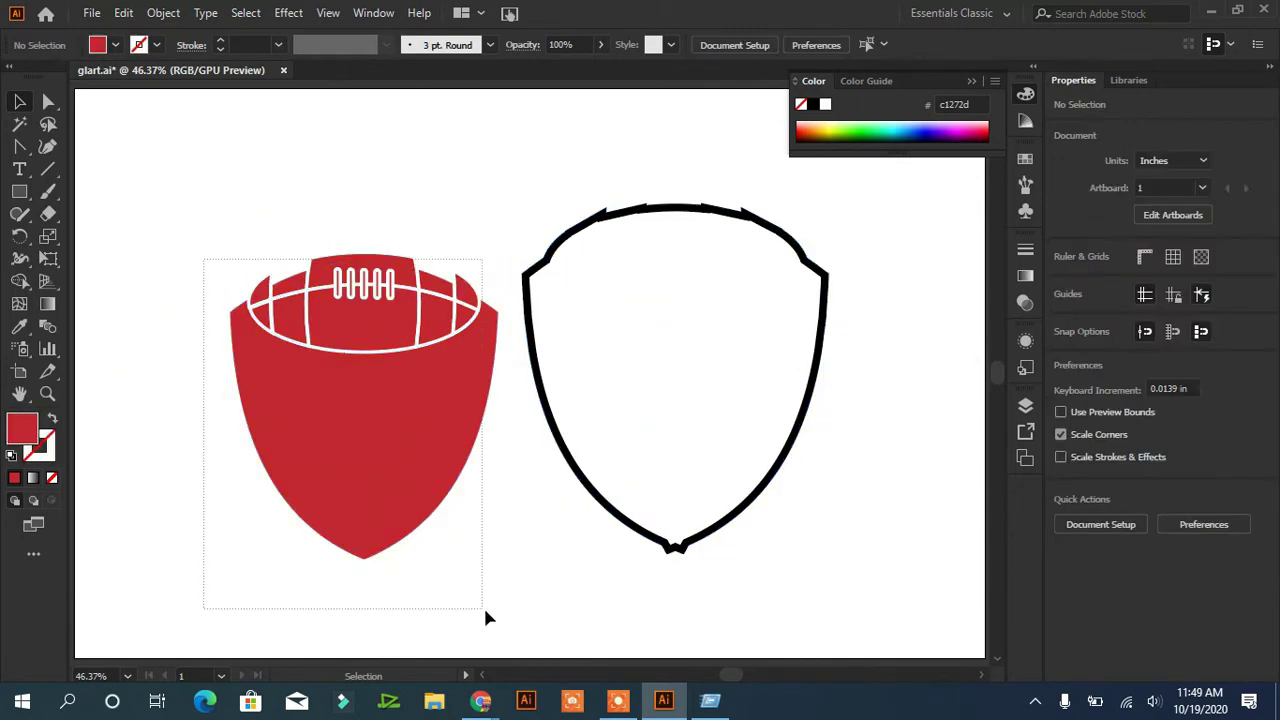
left_click_drag(485, 610, 483, 608)
left_click_drag(457, 208, 233, 585)
left_click(235, 560)
left_click(297, 424)
left_click(319, 346)
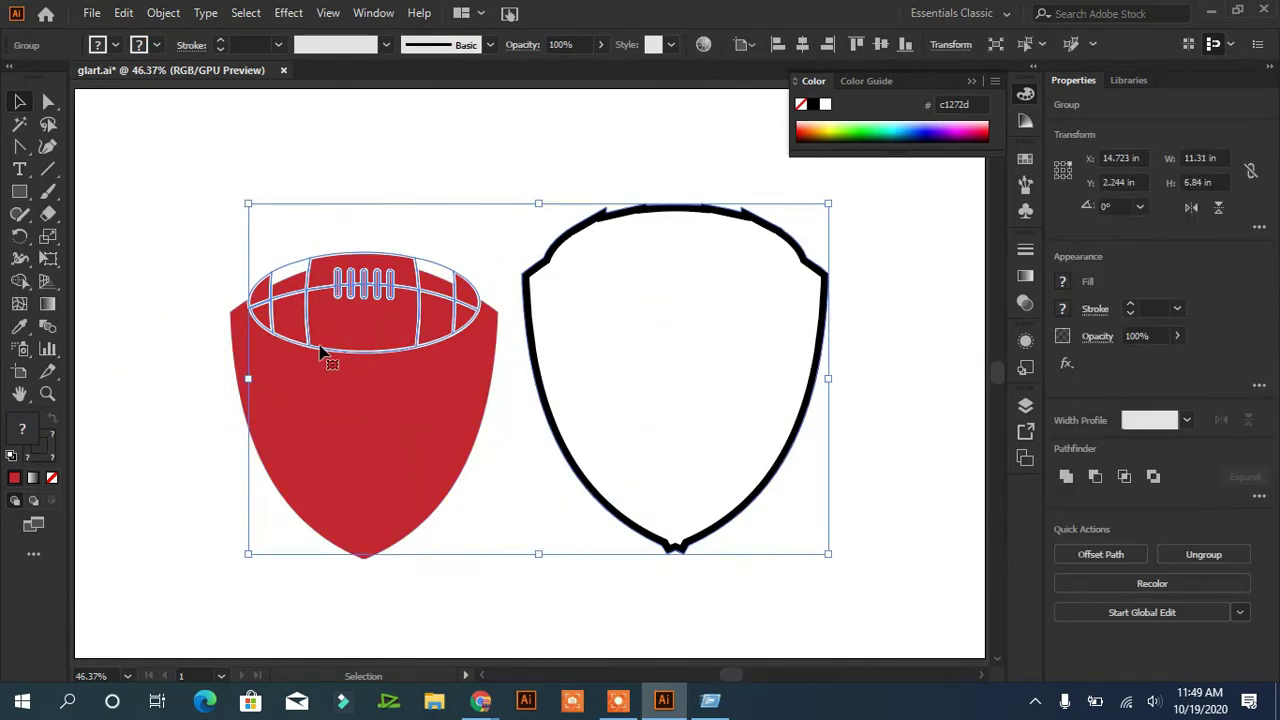
right_click(336, 326)
left_click(386, 480)
Step: Separate the black outline from the football laces by ungrouping the group that holds both
left_click_drag(166, 257, 489, 554)
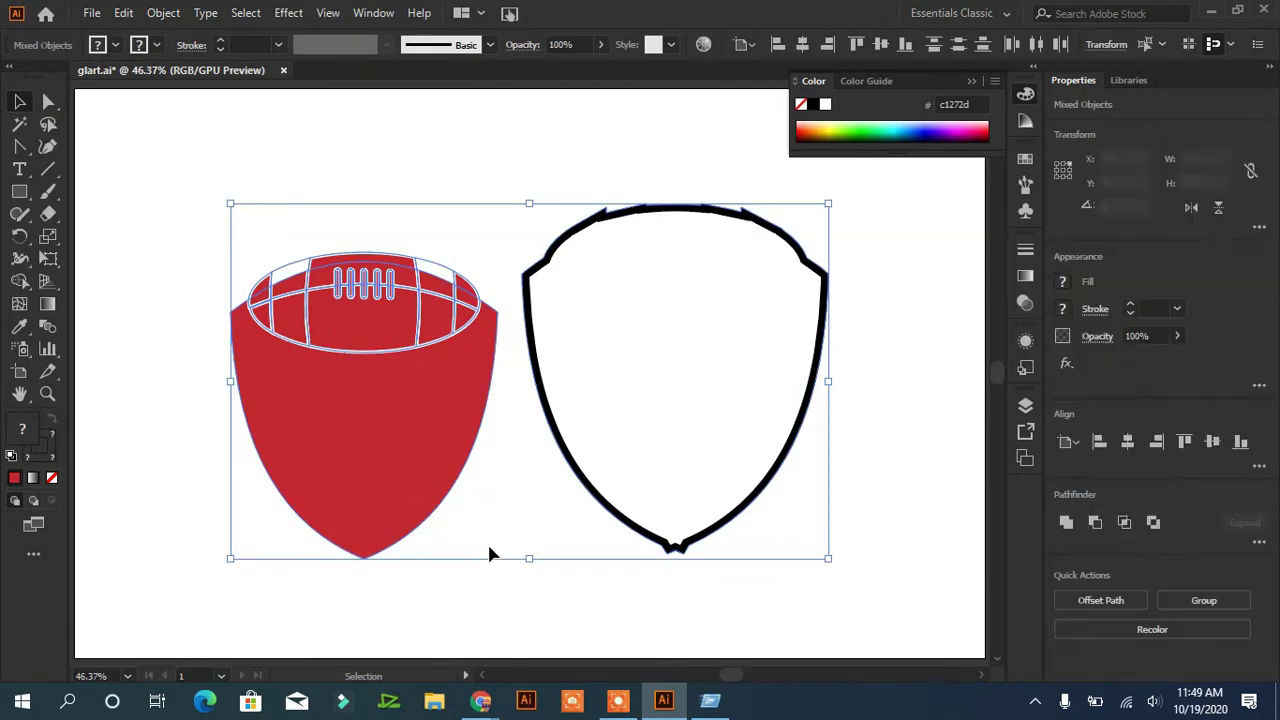
left_click_drag(459, 202, 306, 444)
left_click(314, 432)
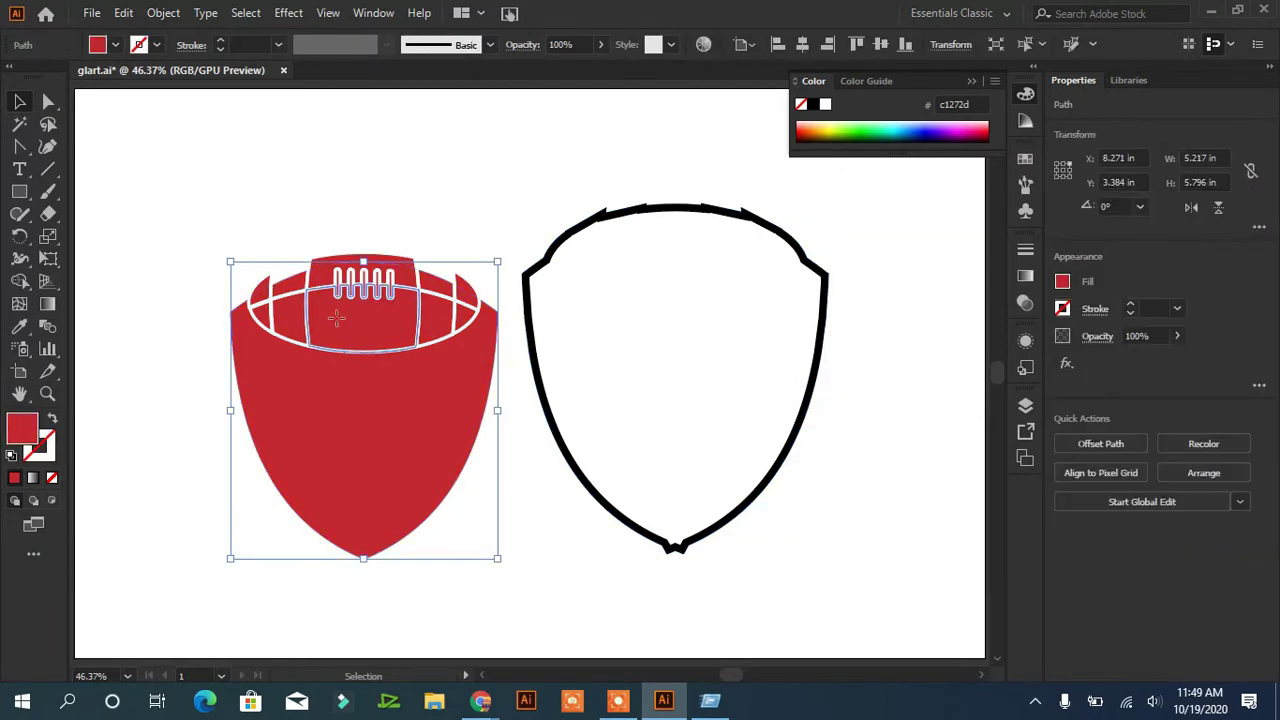
left_click(200, 240)
left_click_drag(200, 240, 457, 371)
left_click(526, 281)
left_click(531, 310)
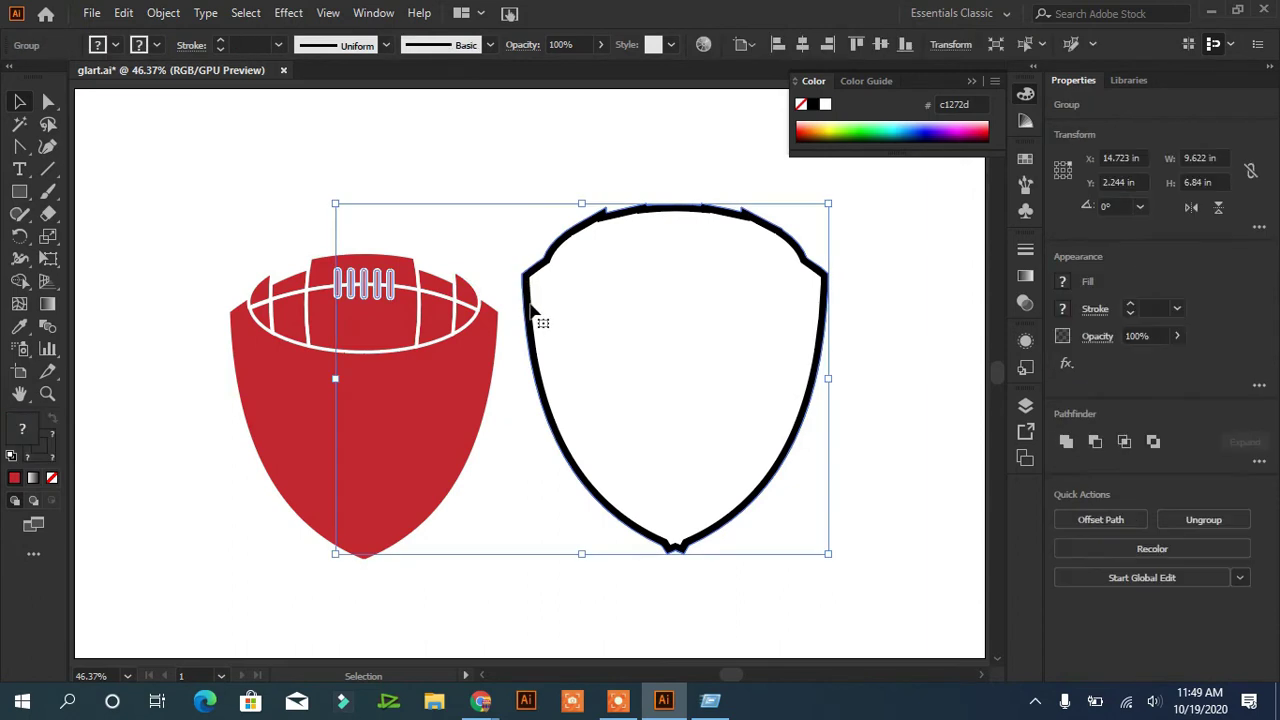
left_click_drag(531, 310, 614, 306)
left_click(177, 320)
left_click(355, 300)
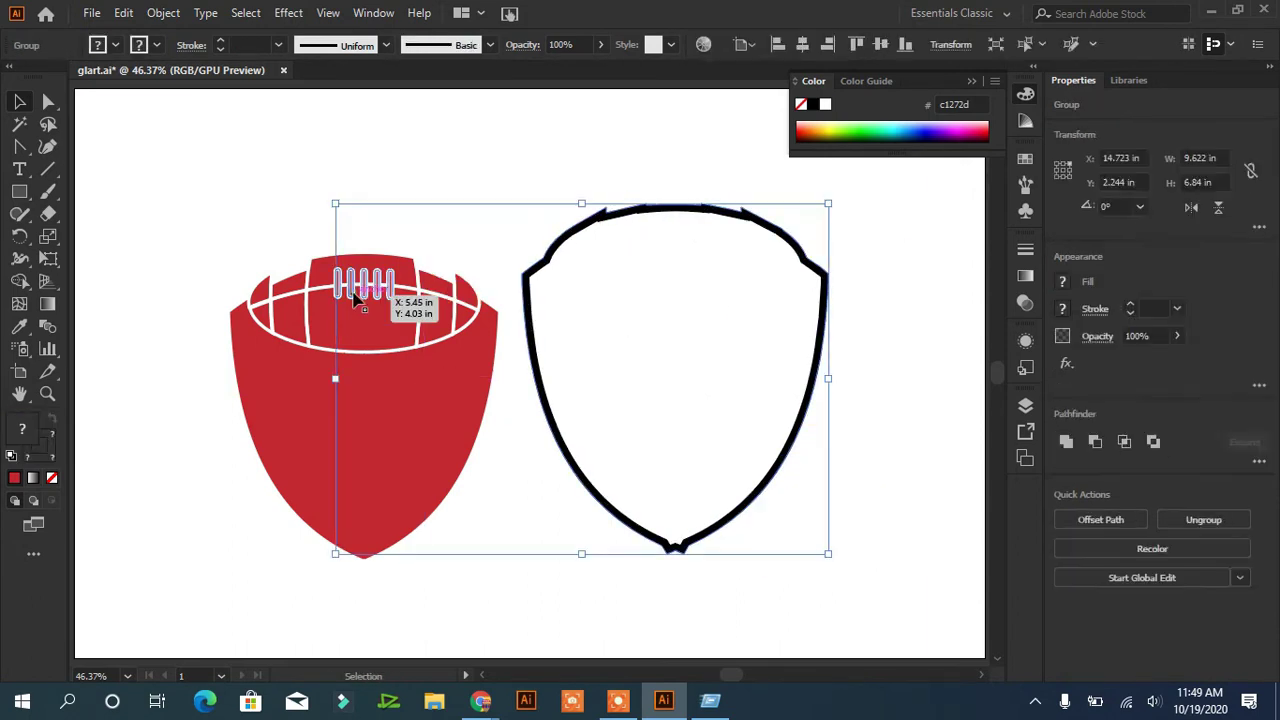
right_click(355, 300)
left_click(180, 397)
Step: Group the red shield with all the football pieces, leaving the black outline out of the group
left_click(529, 286)
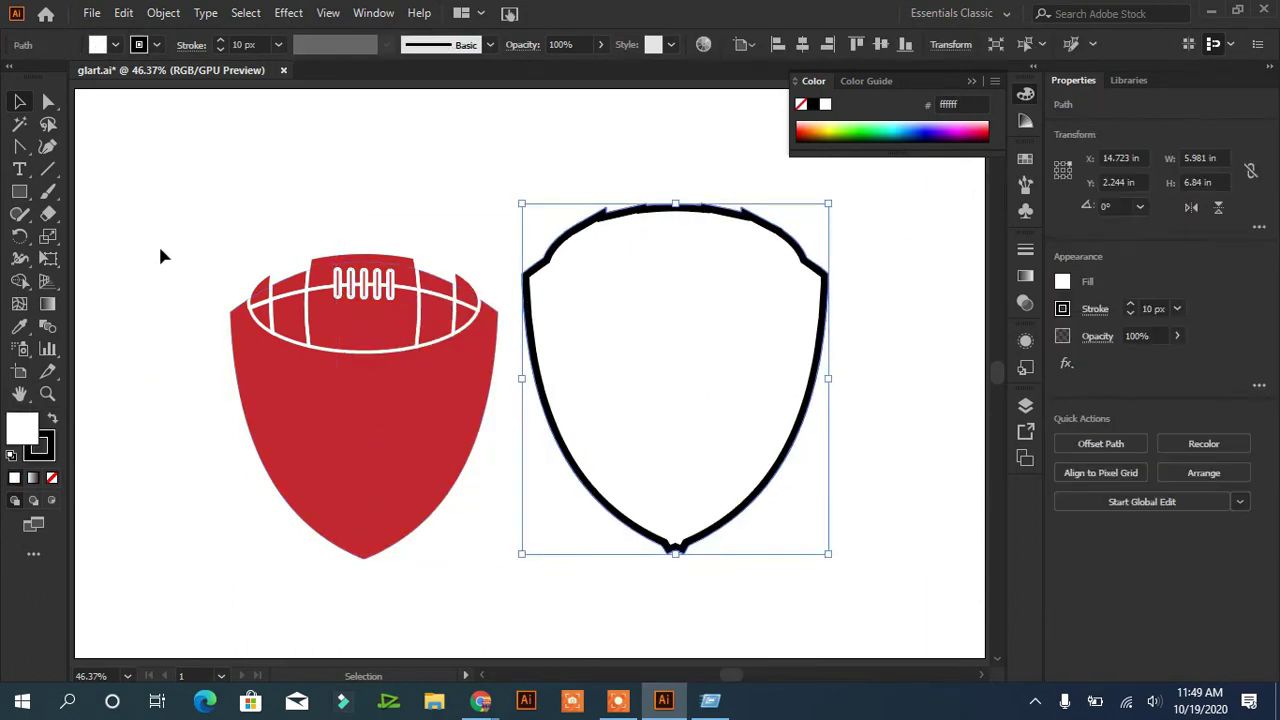
left_click_drag(484, 584, 495, 590)
left_click(1205, 601)
Step: Align the football shield group and the black outline by their horizontal and vertical centers
left_click_drag(846, 362, 112, 406)
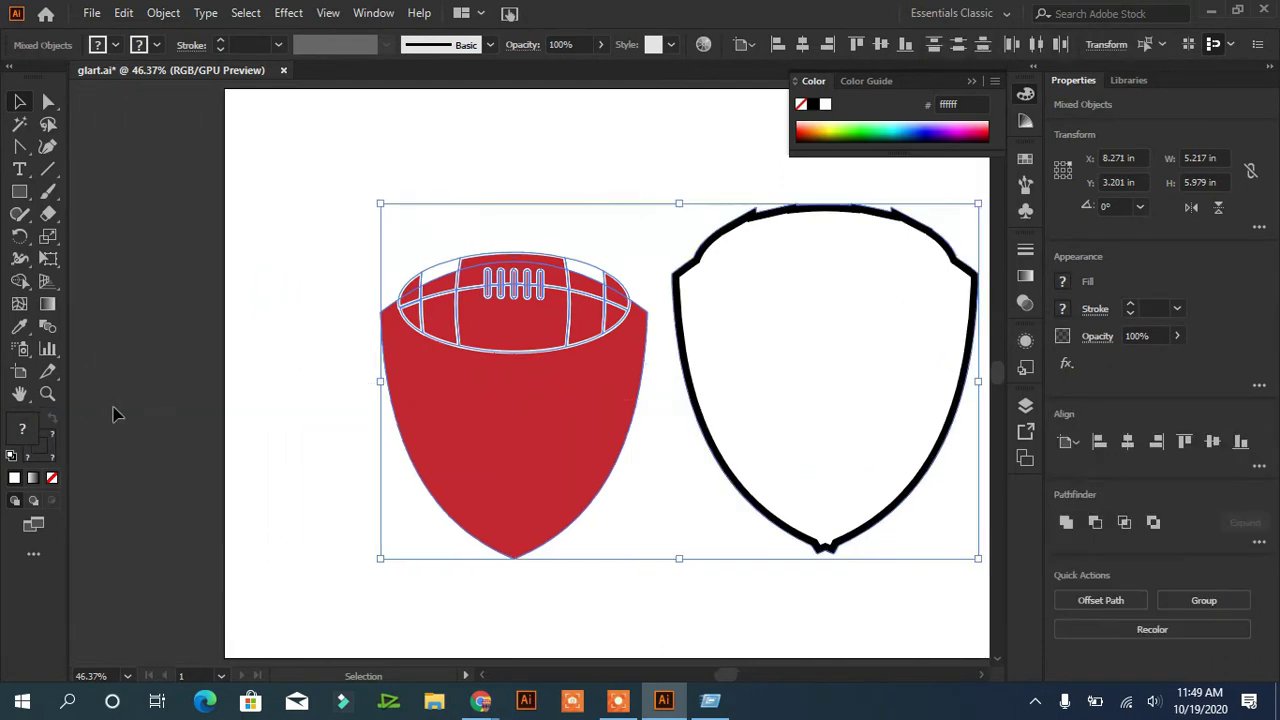
left_click(1128, 443)
left_click(1212, 441)
left_click(918, 457)
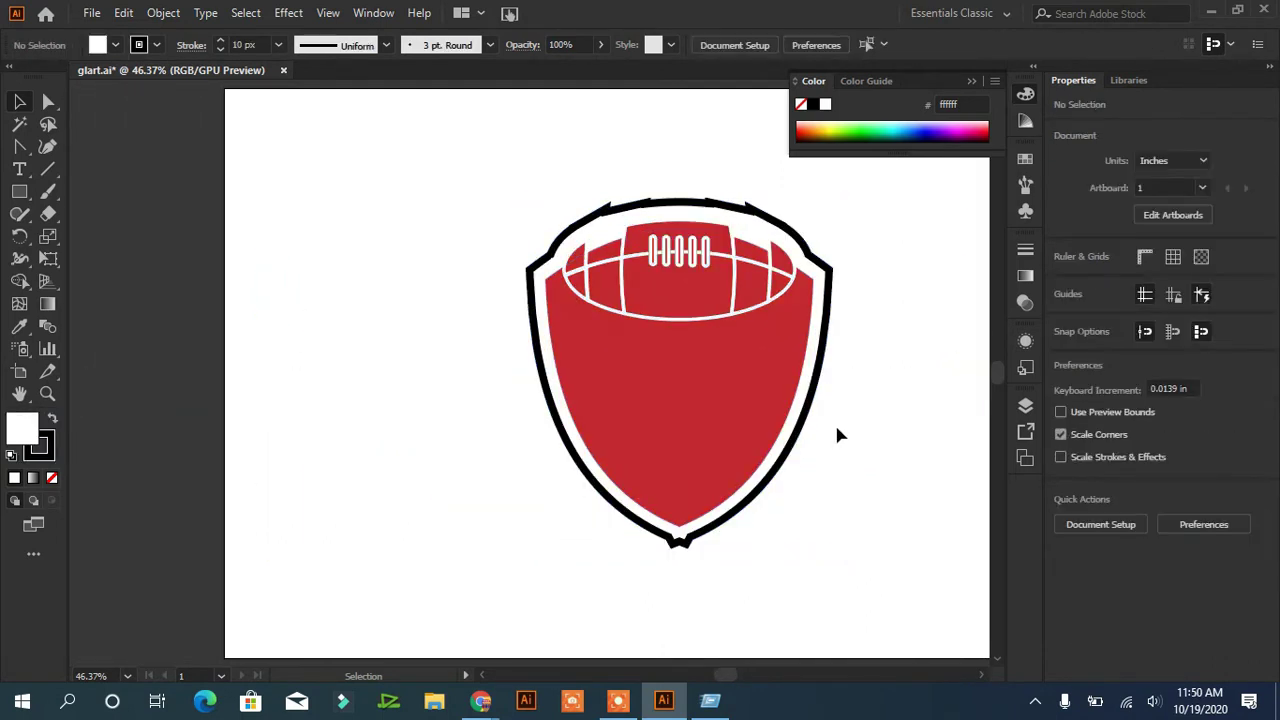
Step: Fill the outline shape behind the shield with the dark blue swatch R=46 G=49 B=146
left_click(826, 352)
left_click(115, 44)
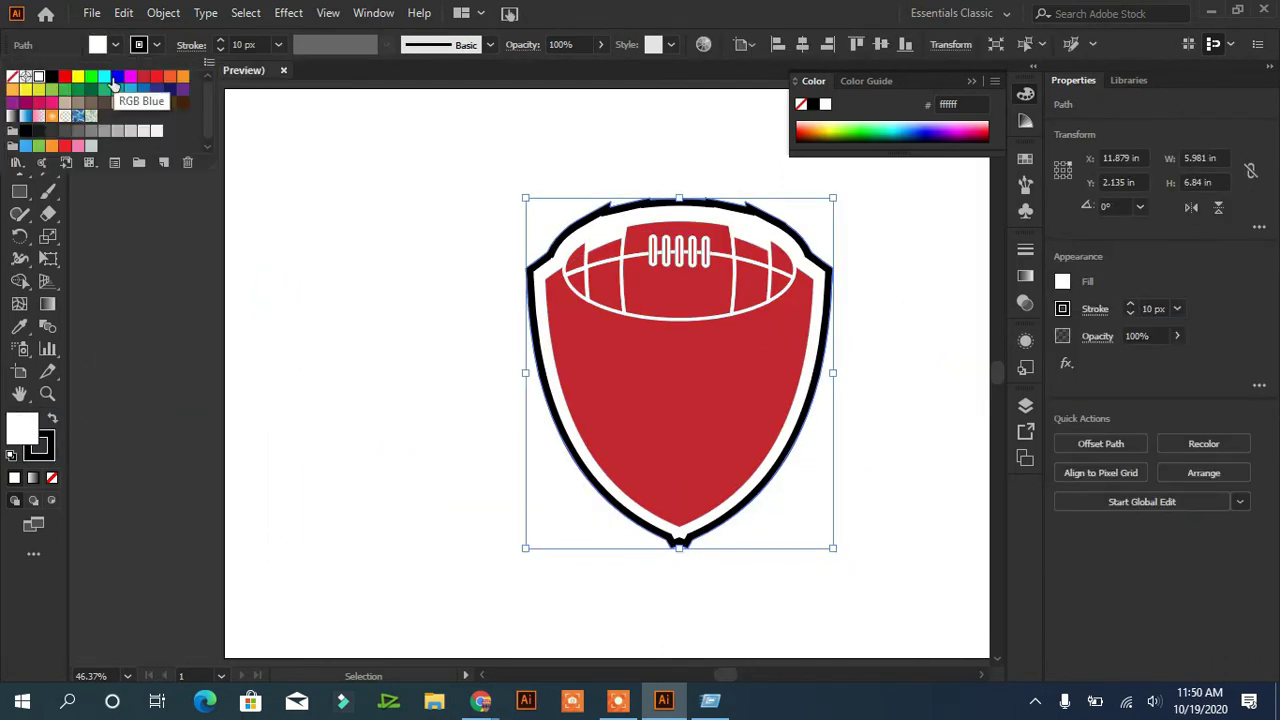
left_click(104, 131)
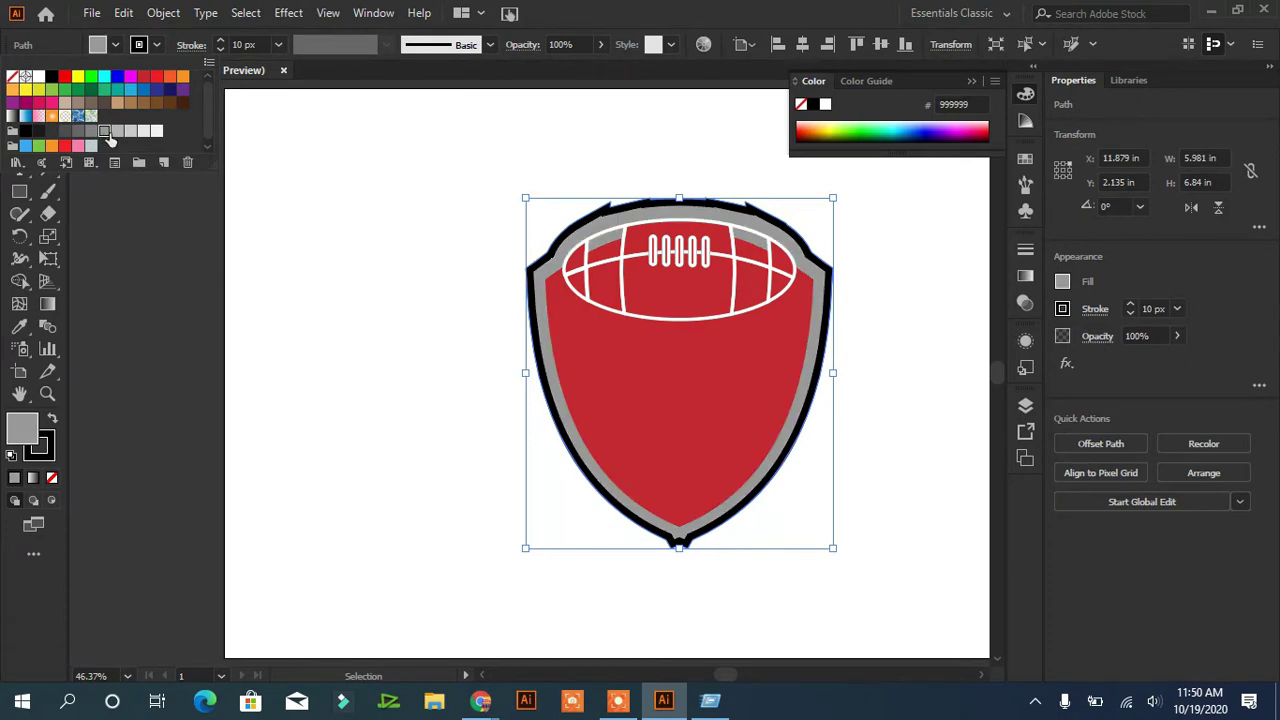
left_click(156, 91)
left_click(143, 90)
left_click(156, 92)
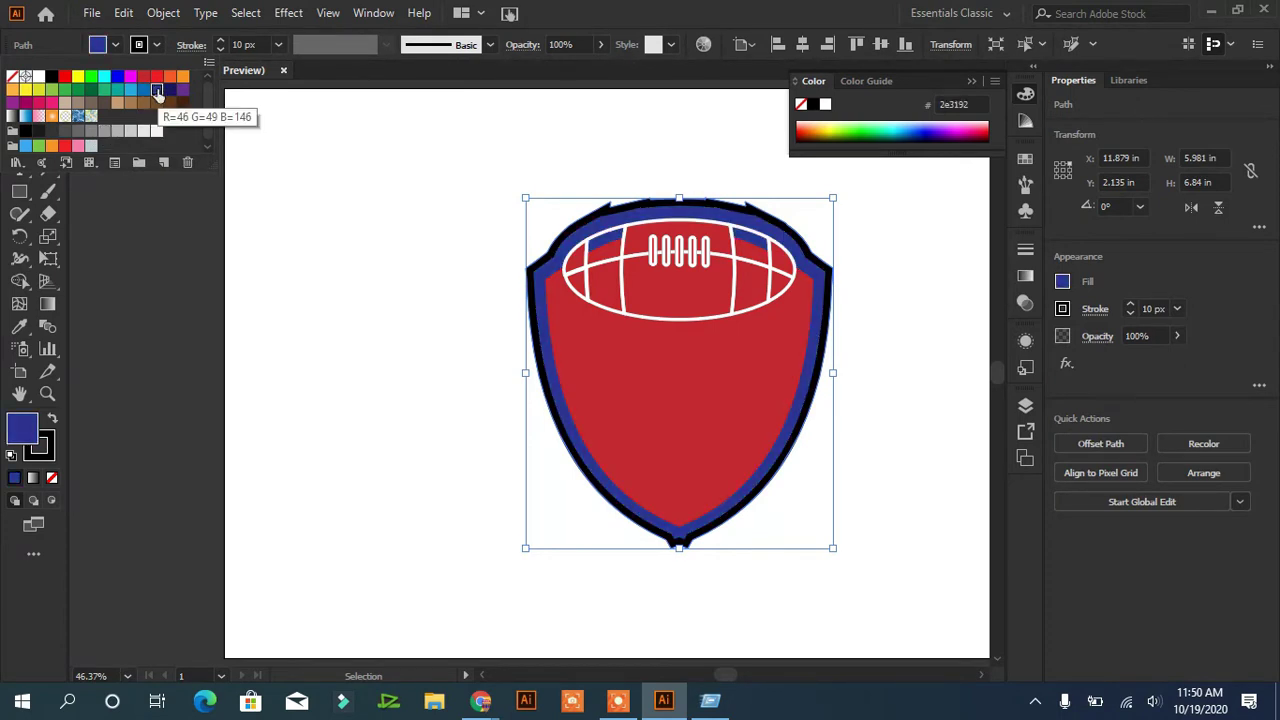
Step: Edit the blue swatch with the preview on, changing the outline's fill to the muted purple 665b94
double_click(156, 91)
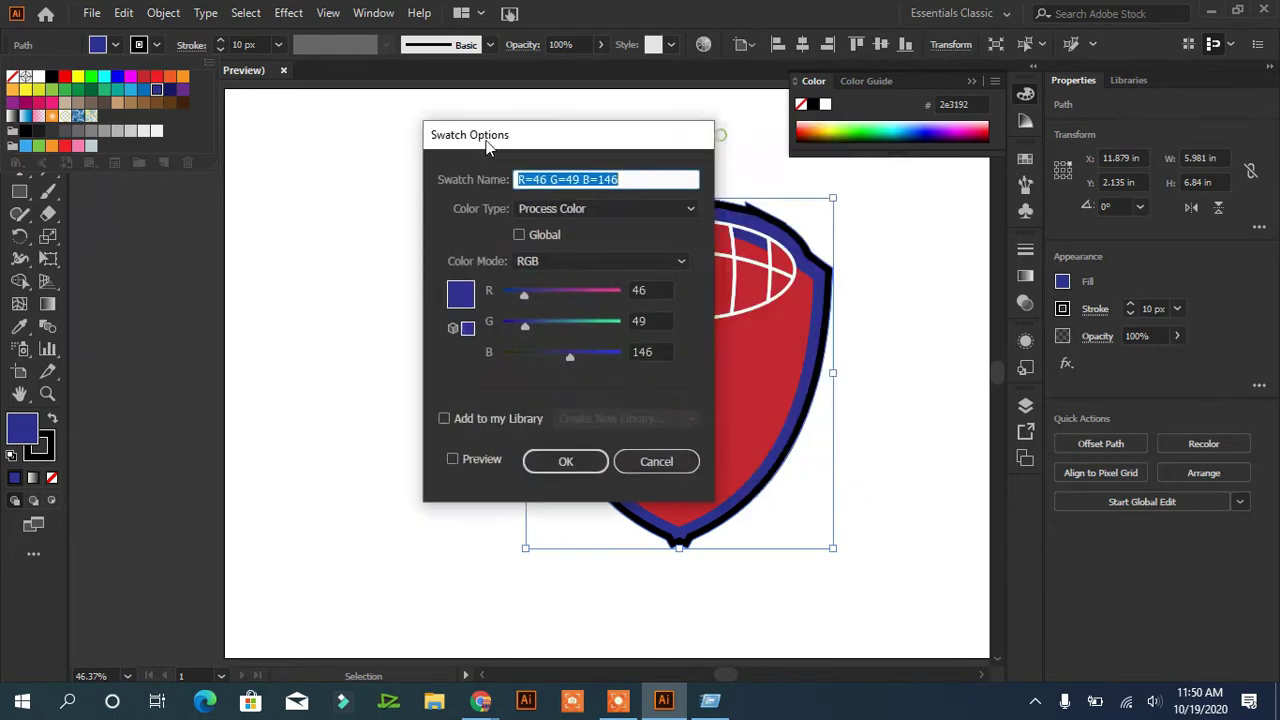
left_click(212, 459)
left_click_drag(285, 293, 329, 358)
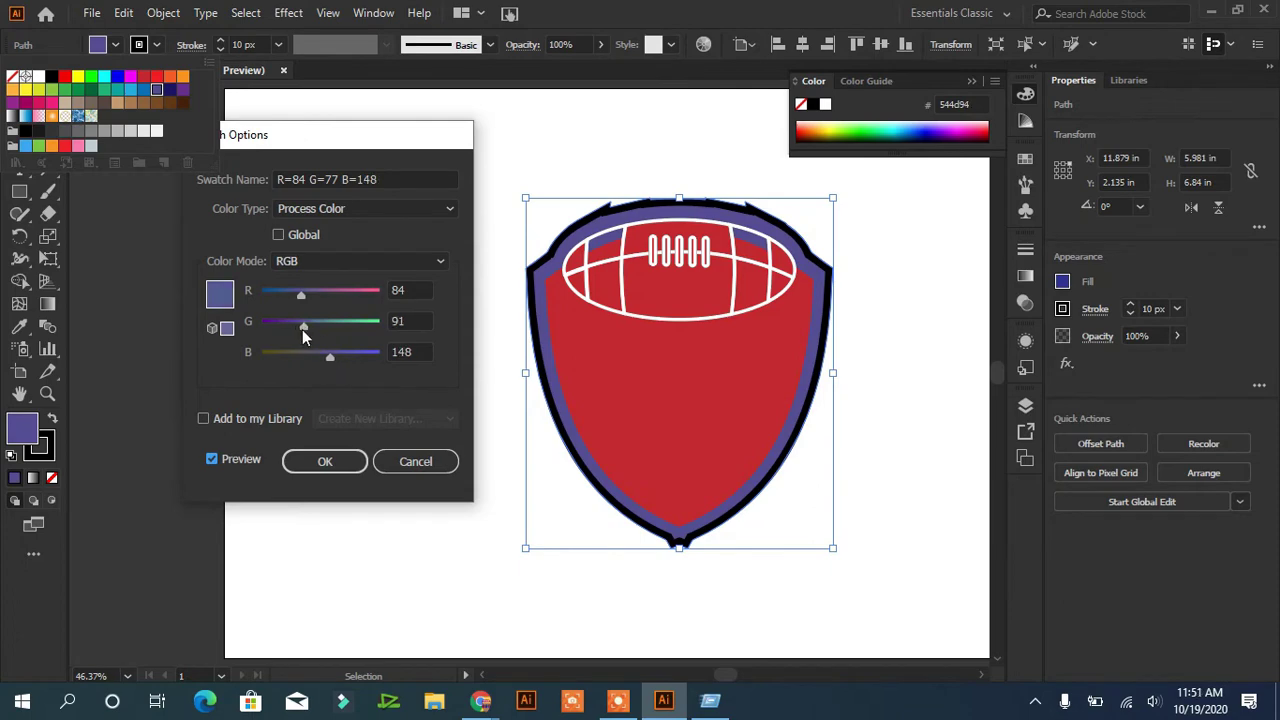
left_click_drag(301, 294, 309, 296)
left_click(340, 462)
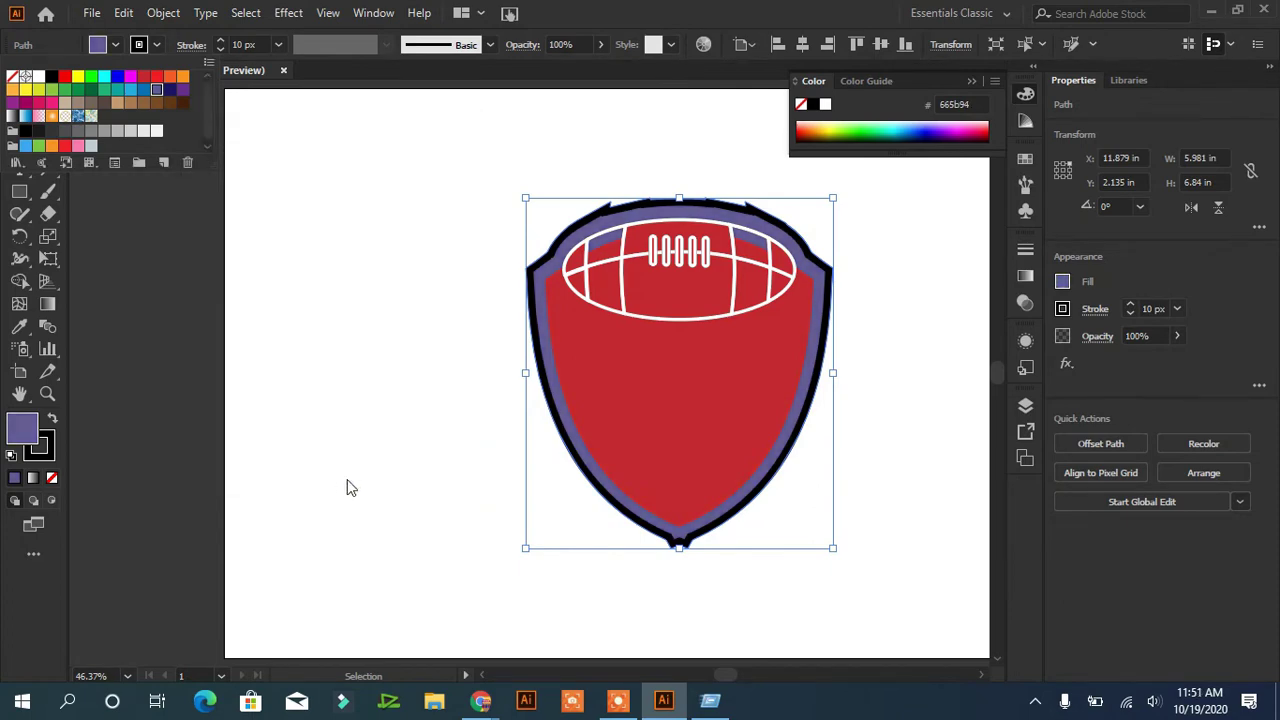
left_click(365, 487)
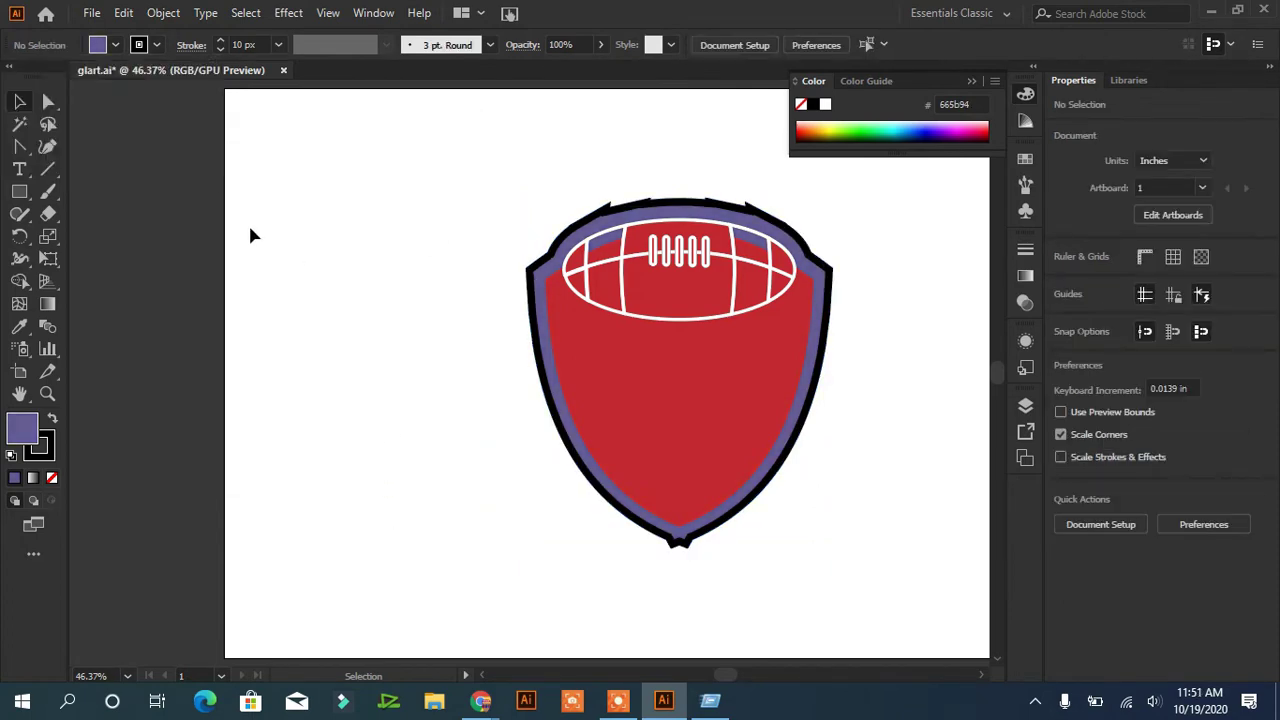
Step: Draw a 17.778 by 11.111 in rectangle covering the artboard, with a dark gray fill and no stroke
key("m")
left_click_drag(226, 90, 662, 660)
left_click(115, 44)
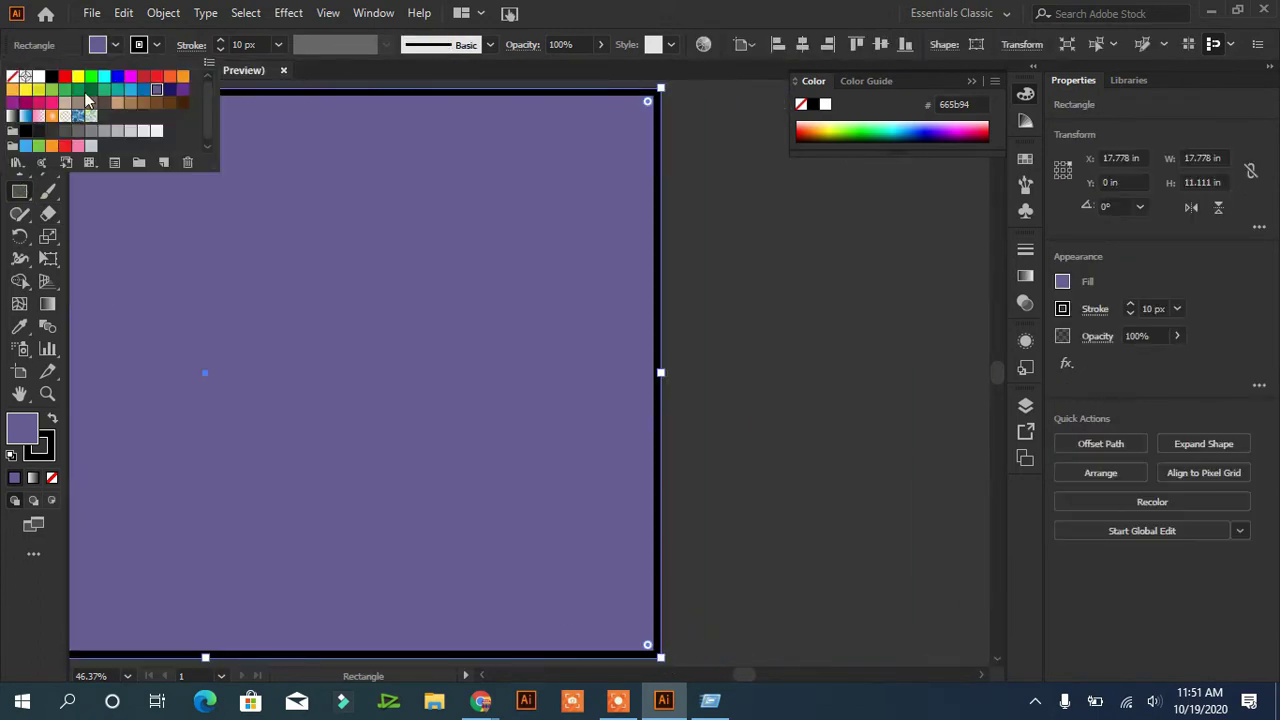
left_click(64, 131)
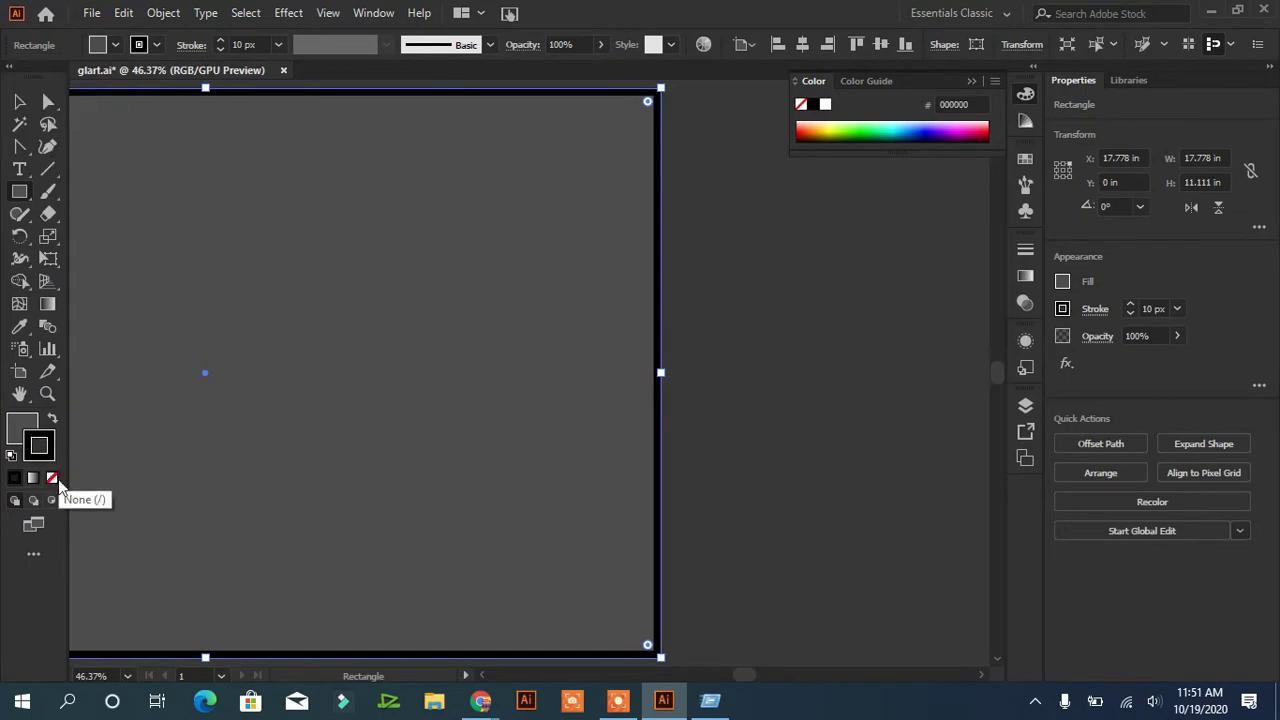
left_click(52, 477)
Step: Open the Effect Gallery for the gray background rectangle and collapse the Texture filters
right_click(469, 265)
left_click(295, 12)
mouse_move(371, 346)
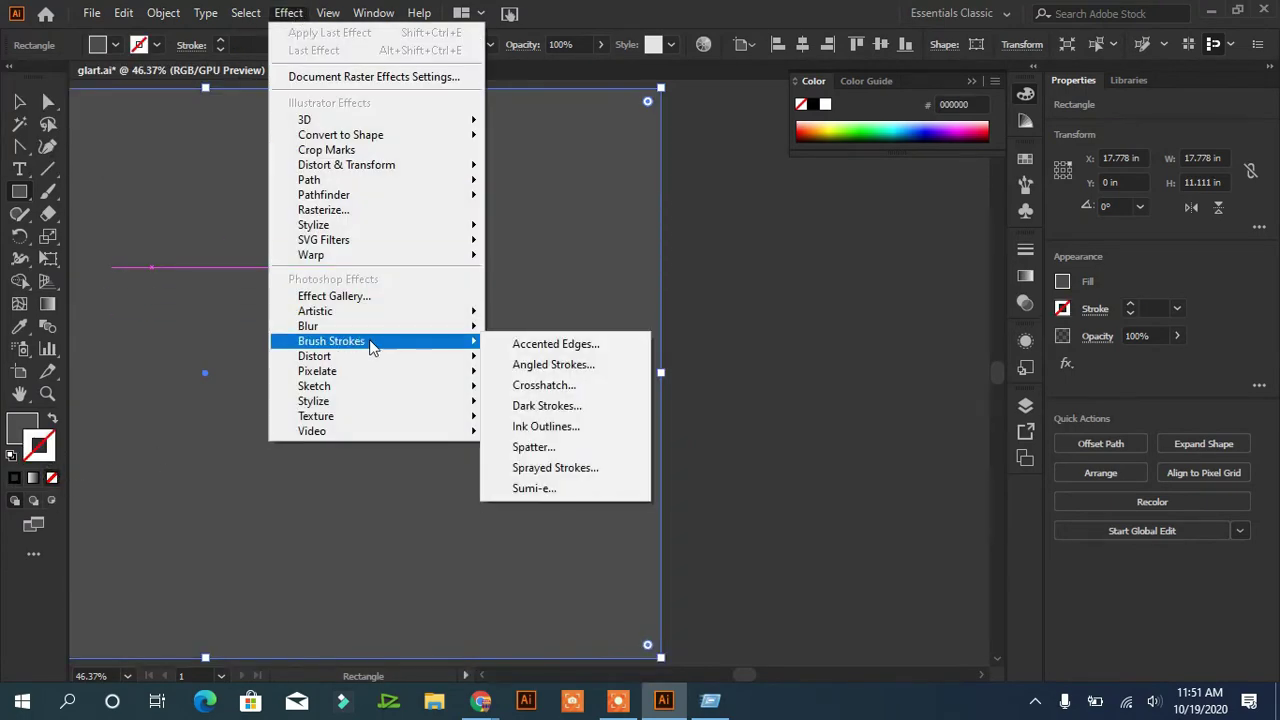
left_click(371, 299)
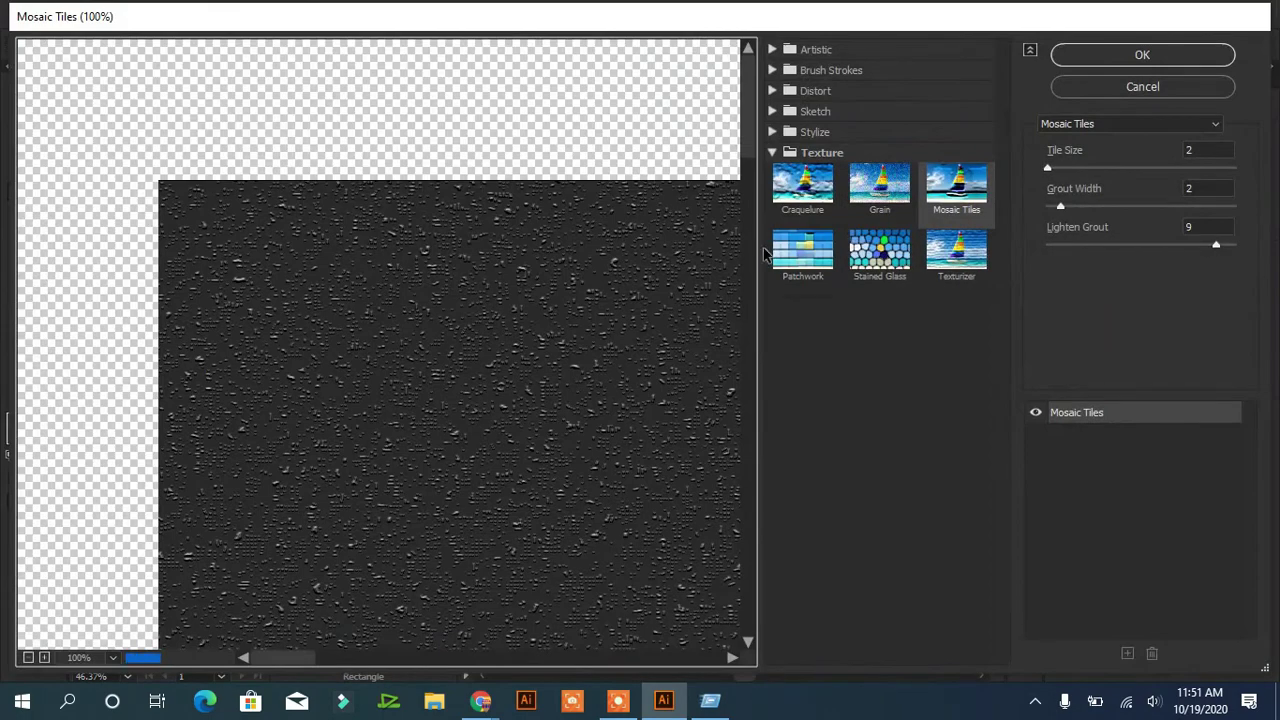
left_click(789, 152)
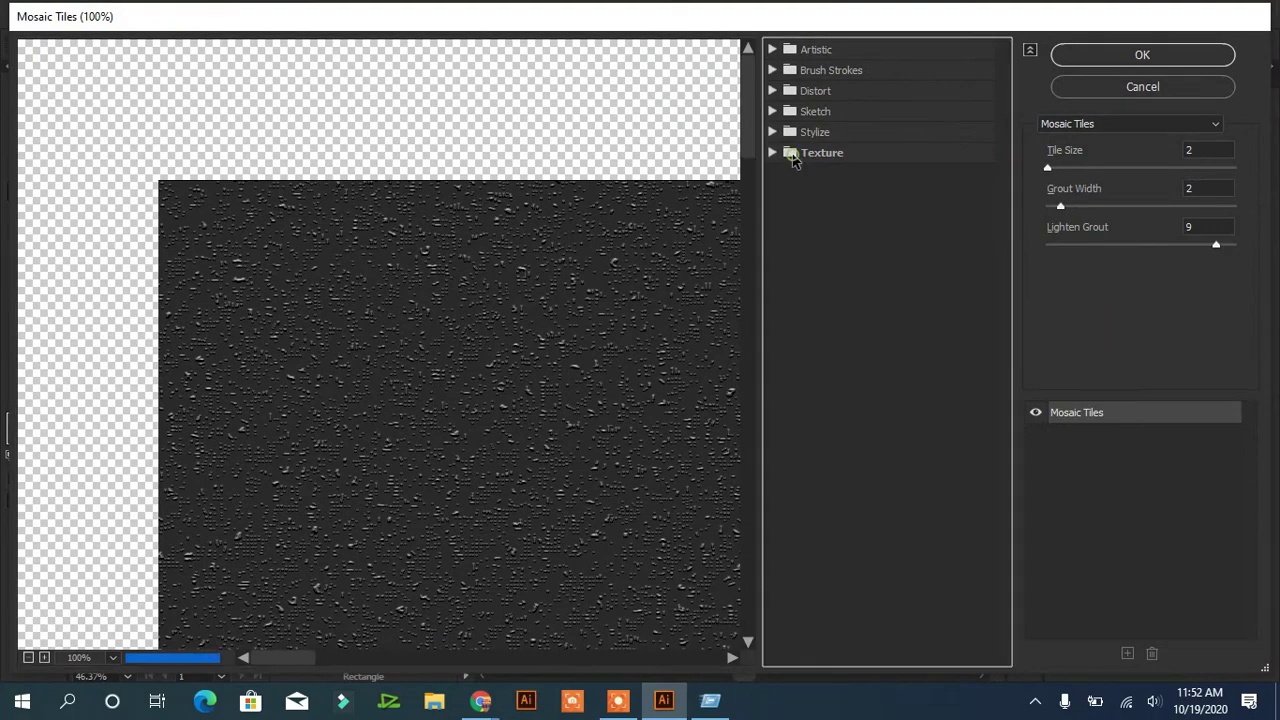
left_click(772, 70)
left_click(772, 70)
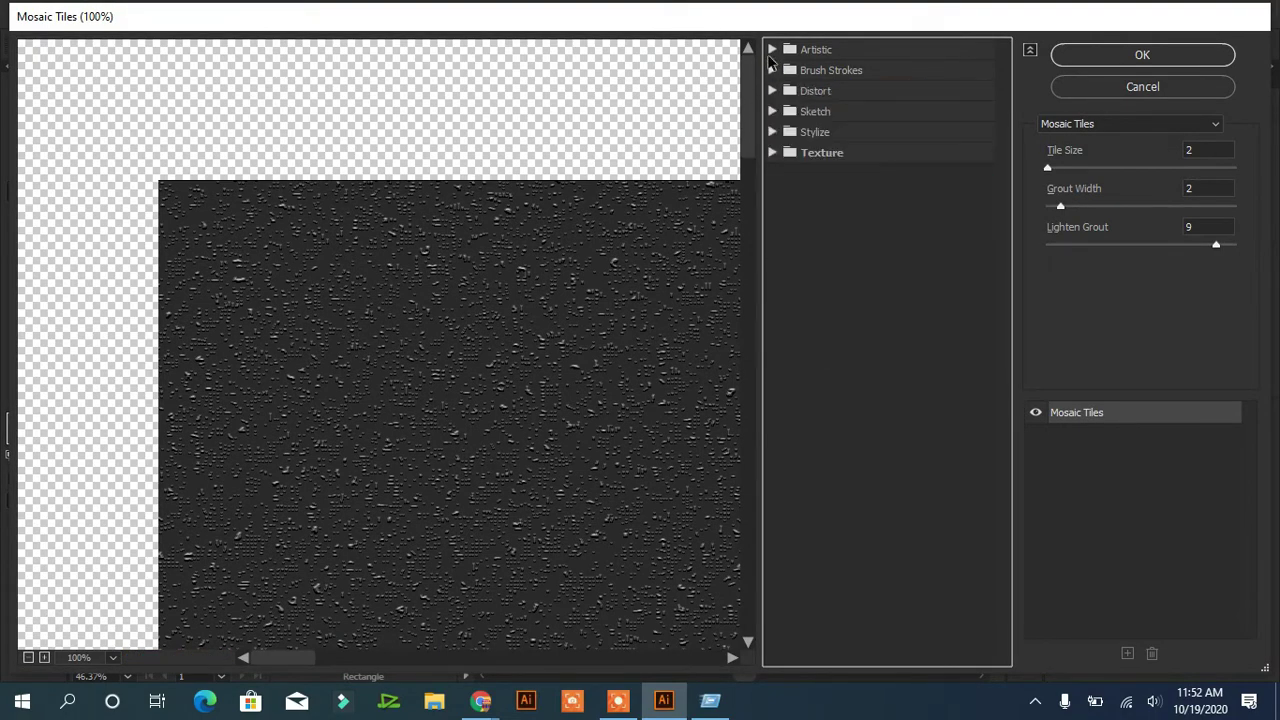
Step: Preview several Artistic filters, including Colored Pencil and Cutout, and apply Neon Glow to the background rectangle
left_click(772, 49)
left_click(802, 148)
left_click(806, 93)
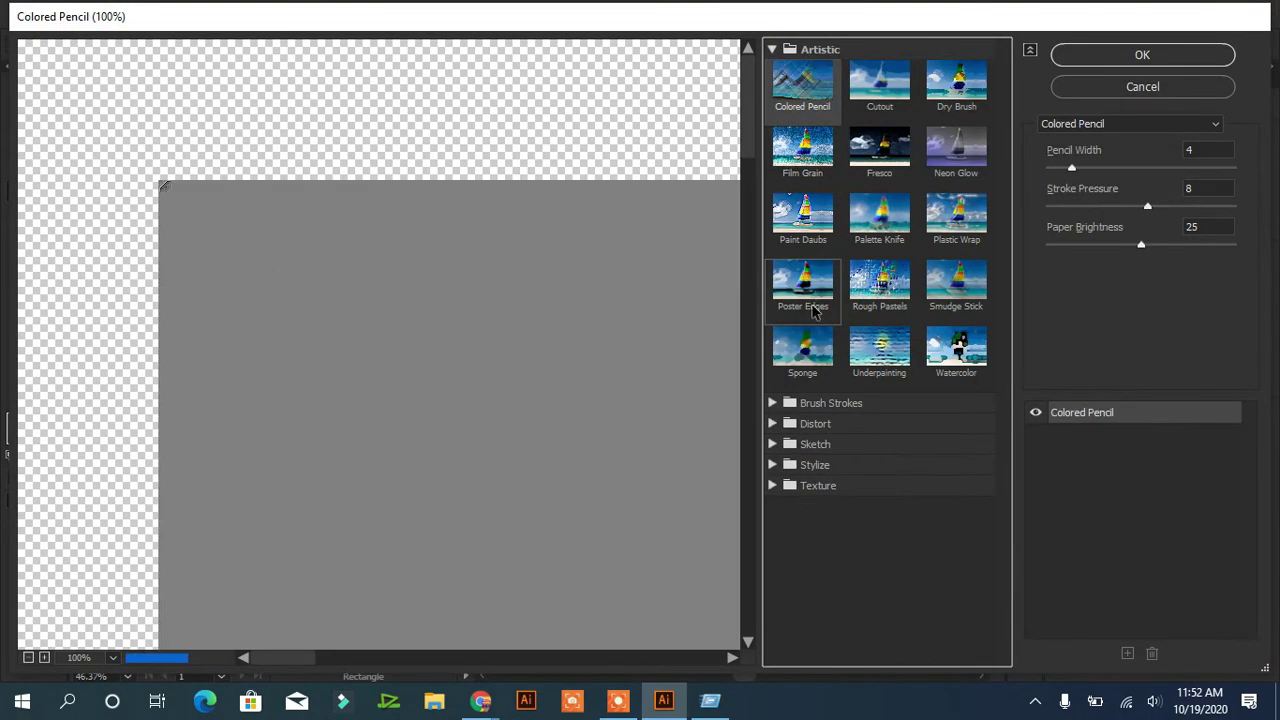
left_click(879, 285)
left_click(879, 215)
left_click(889, 149)
left_click(880, 82)
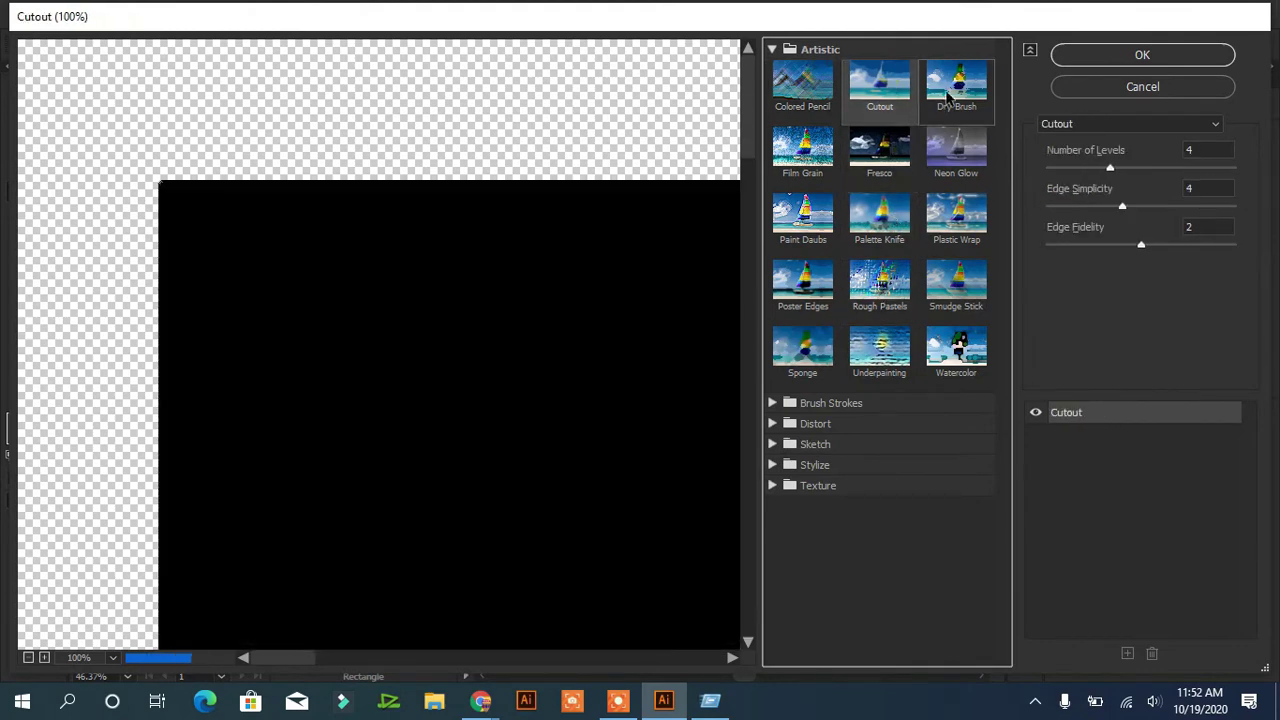
left_click(956, 148)
left_click(1150, 55)
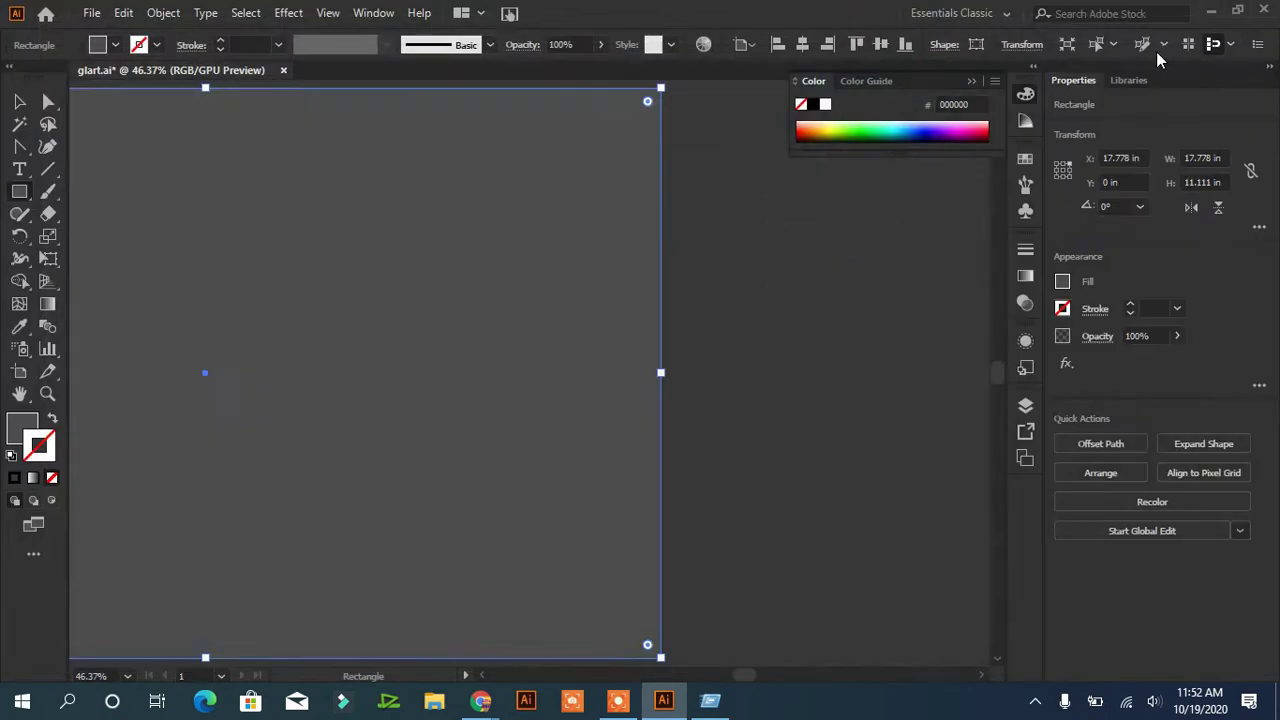
Step: Send the Neon Glow background rectangle behind the football shield and deselect it
right_click(465, 418)
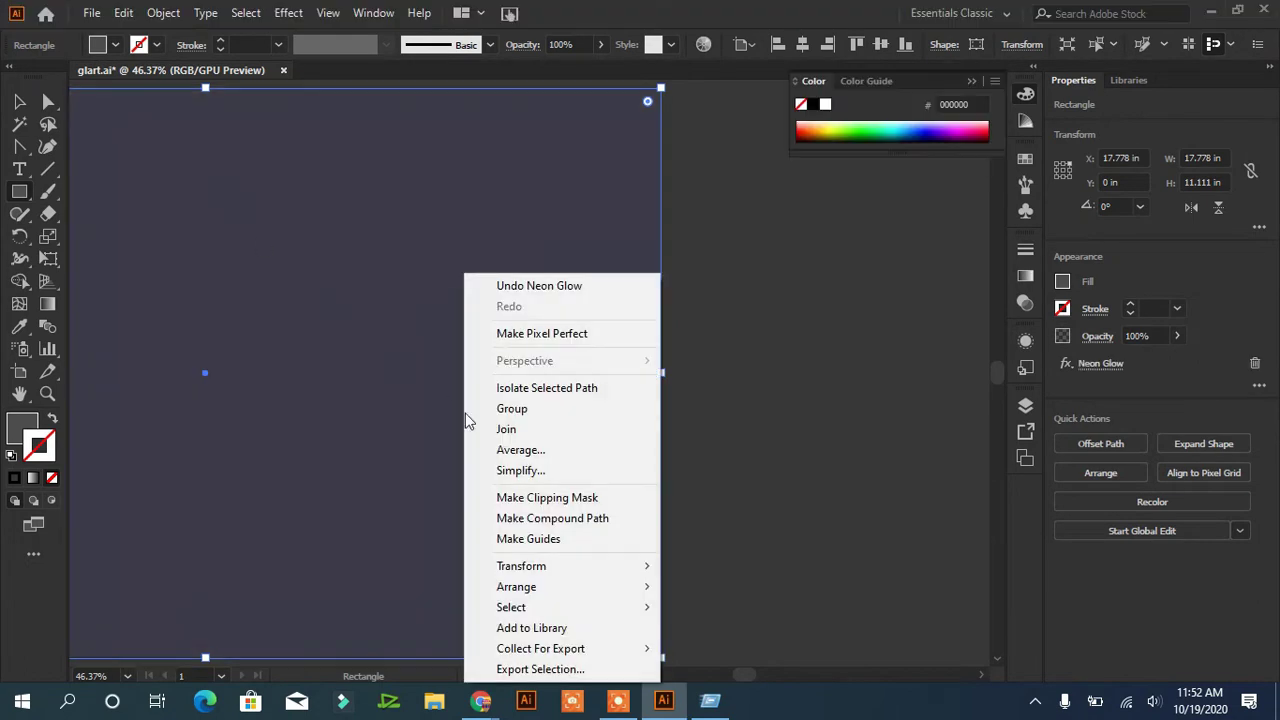
mouse_move(551, 569)
mouse_move(586, 586)
left_click(697, 640)
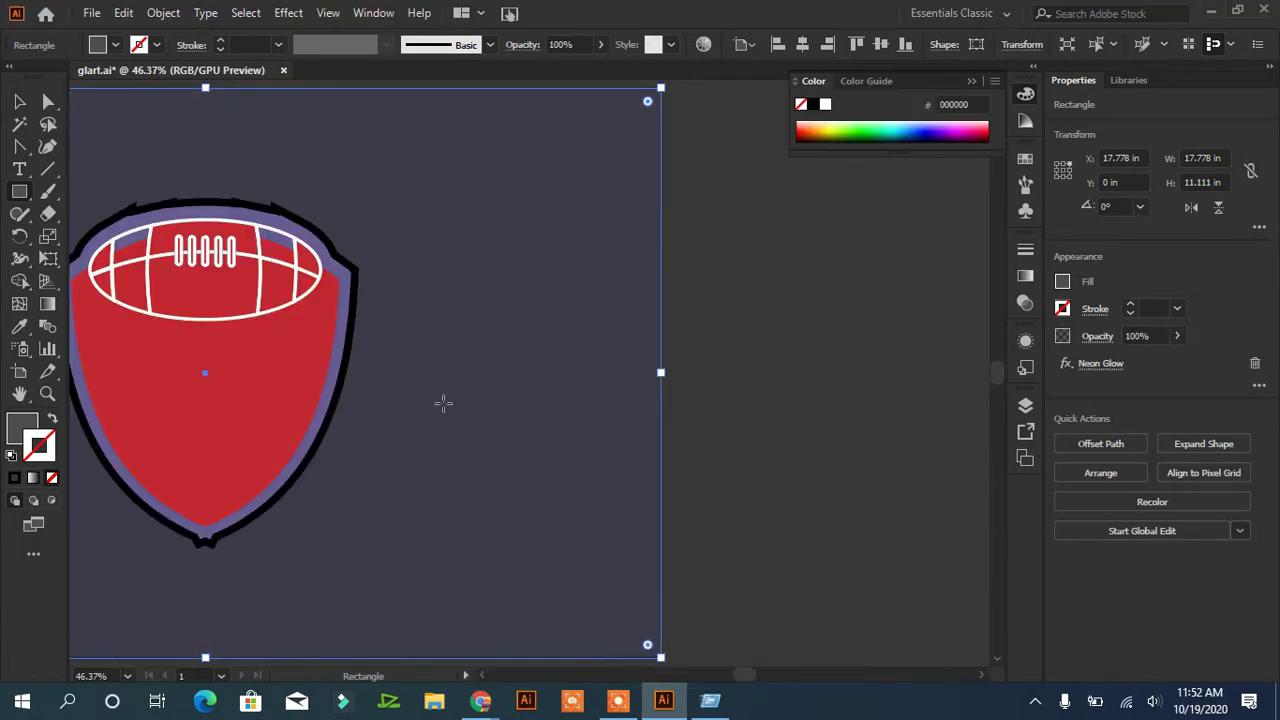
scroll(453, 400, "left", 3)
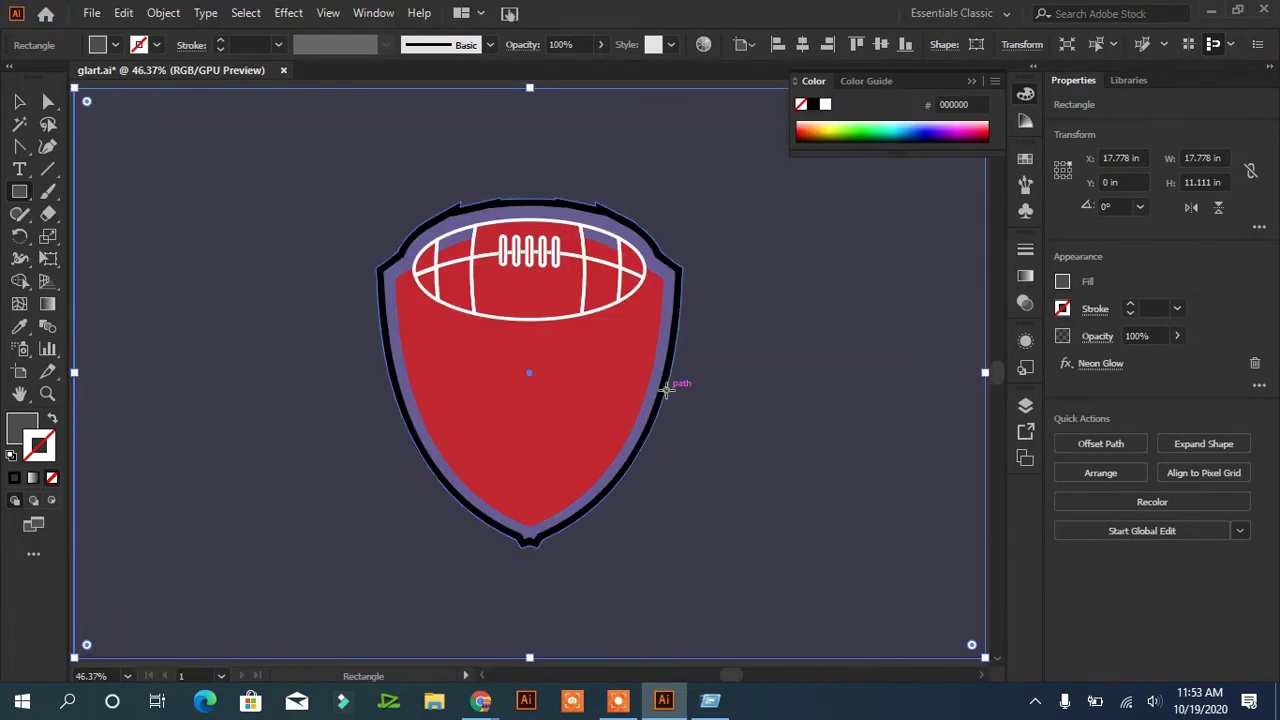
left_click(19, 101)
left_click(328, 80)
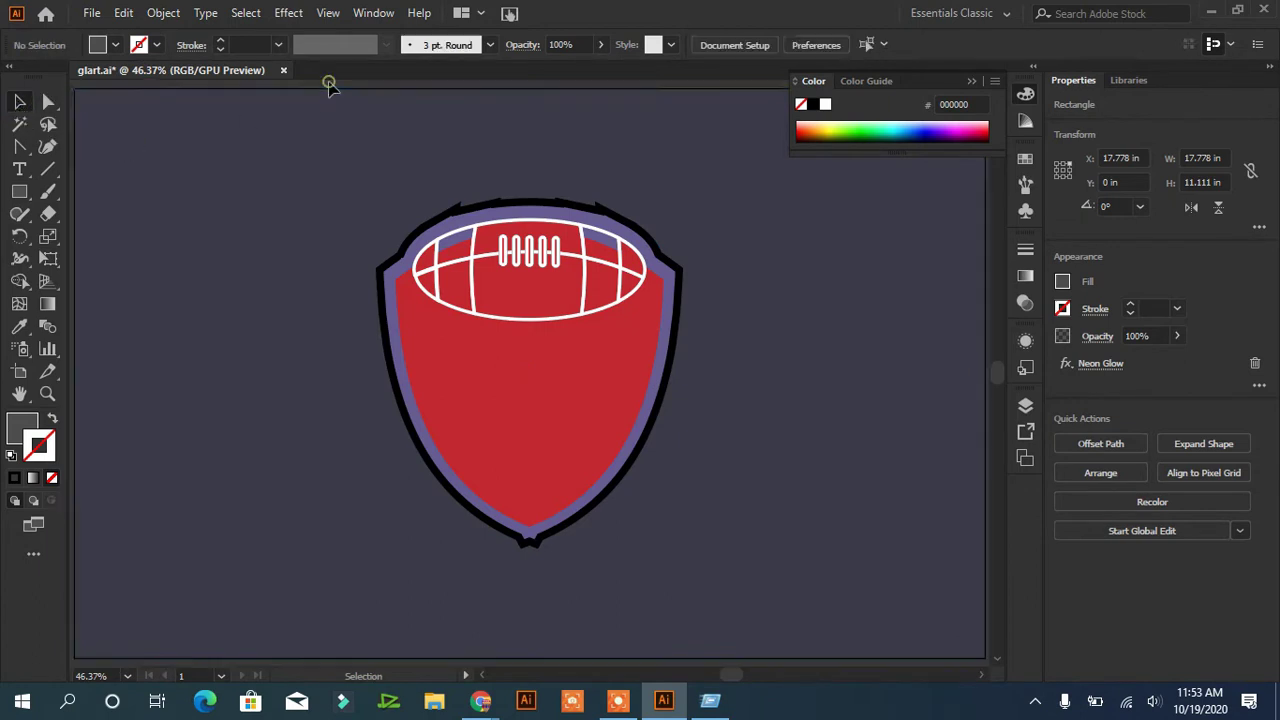
Step: Change the purple shield outline's stroke color to white and its weight to 6 px
left_click(428, 420)
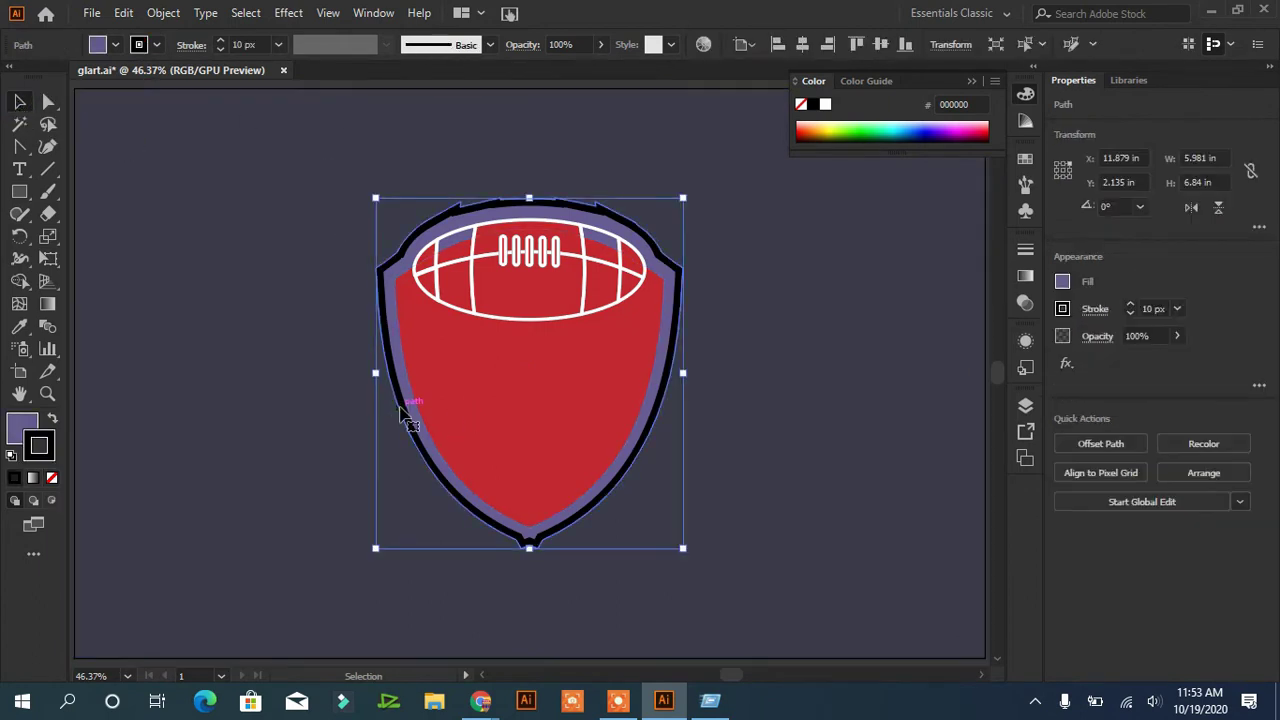
left_click(1062, 309)
left_click(884, 375)
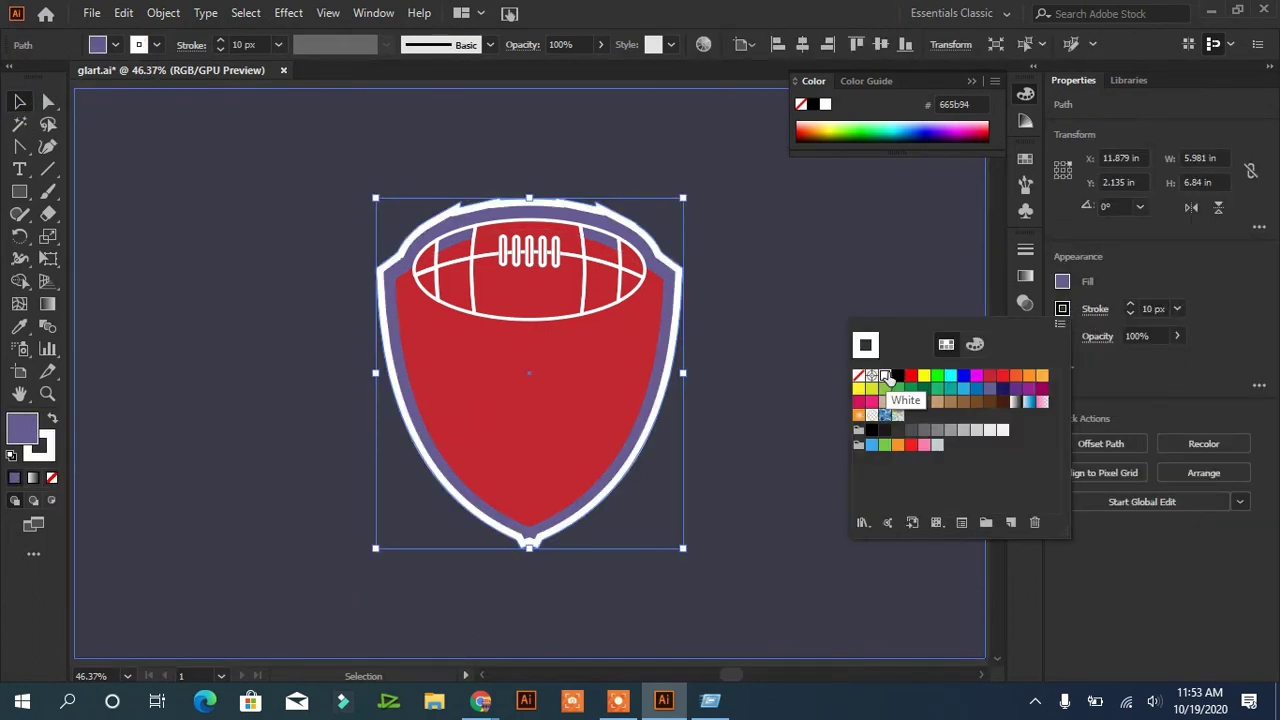
left_click(223, 50)
left_click(223, 50)
left_click(223, 50)
left_click(223, 51)
left_click(223, 51)
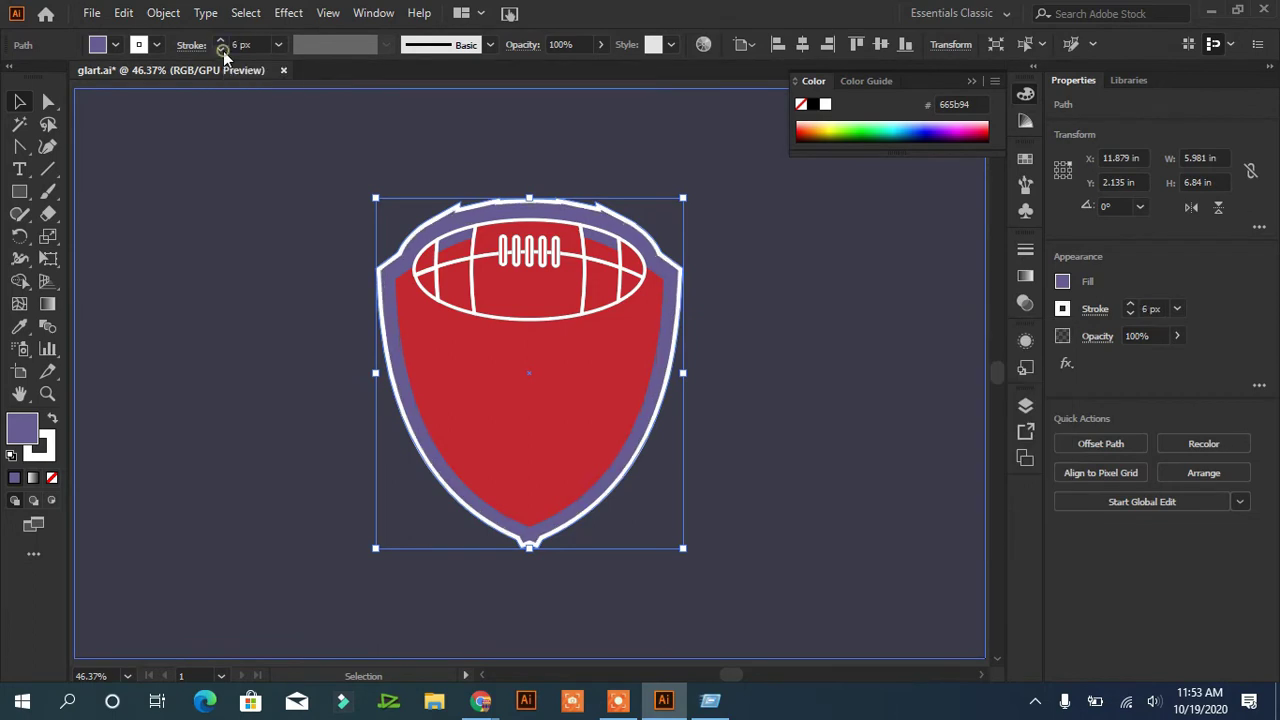
left_click(152, 230)
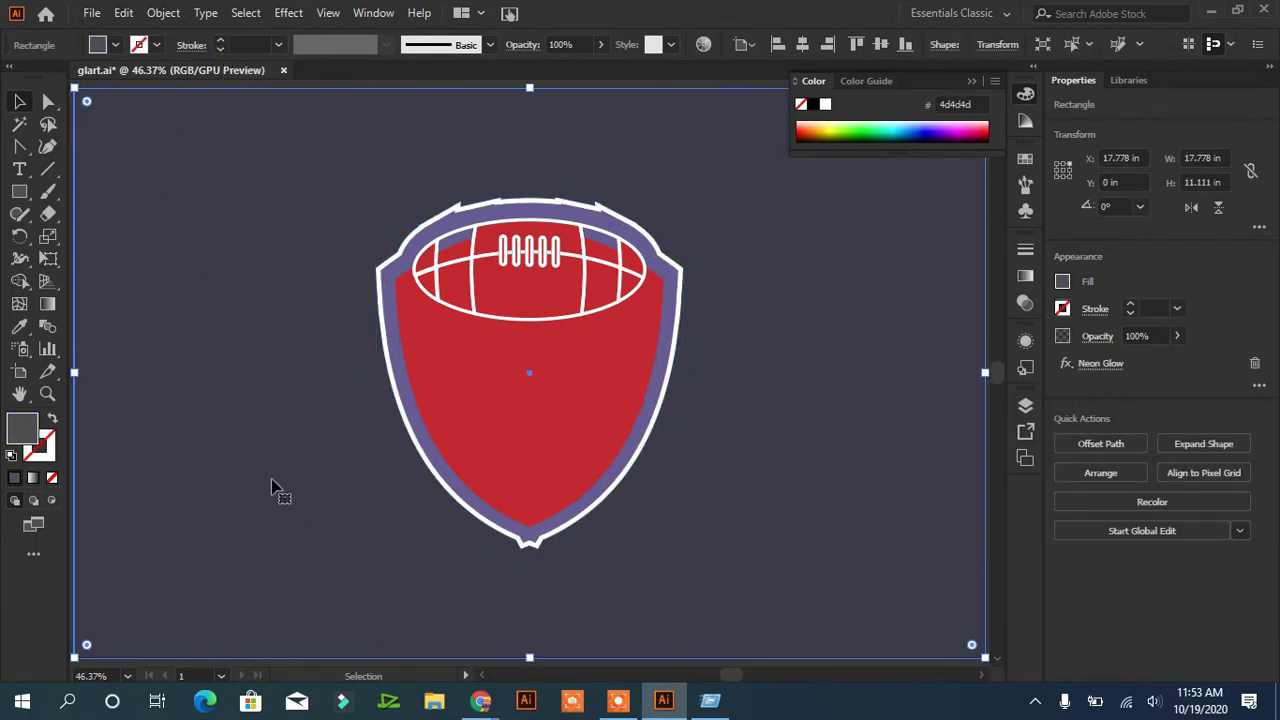
Step: Switch to the Windows Run dialog and copy the word FOOTBALL from AMERICAN FOOTBALL CHAMPIONSHIP
key("super+r")
left_click_drag(139, 584, 164, 583)
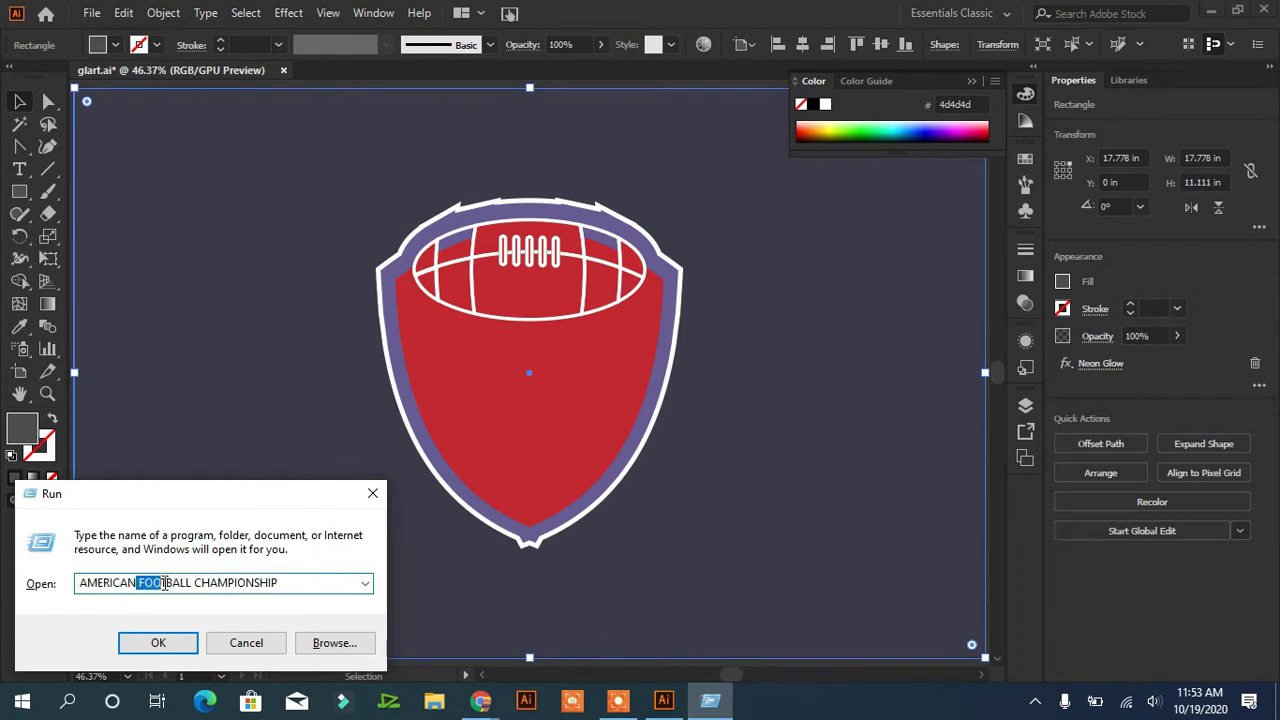
right_click(178, 584)
left_click(184, 386)
left_click(185, 394)
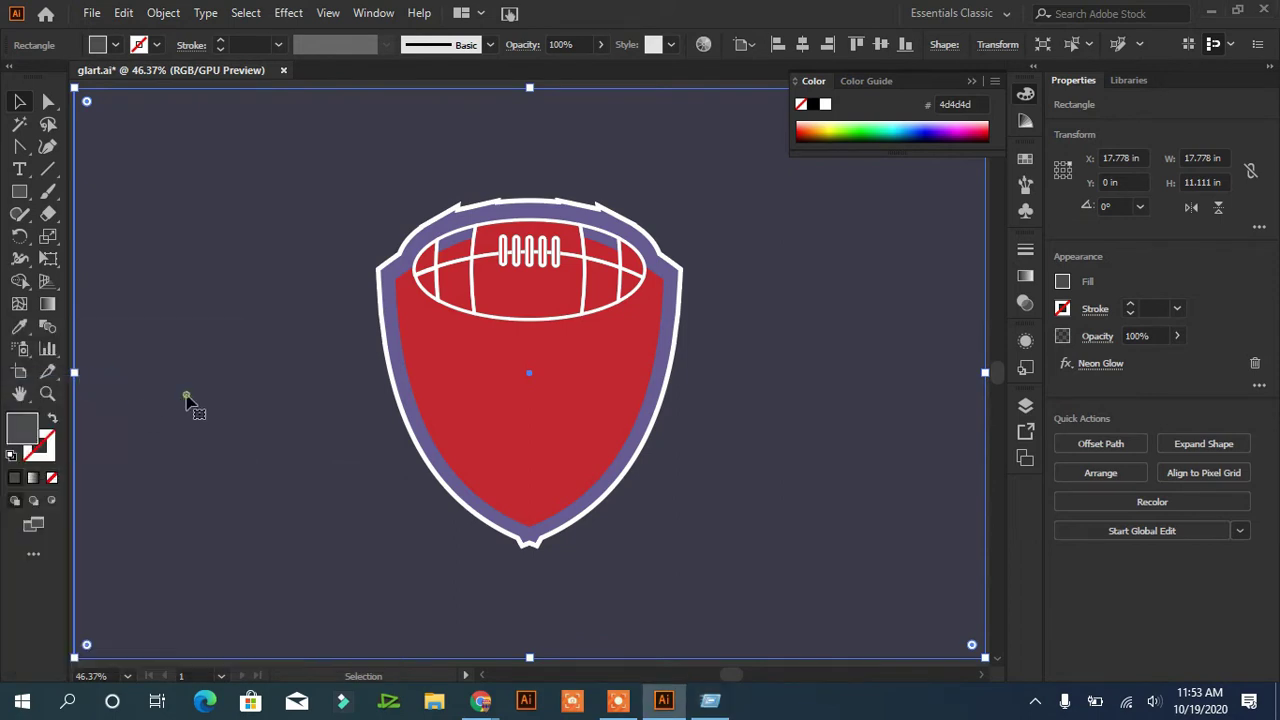
Step: Lock the background rectangle in Layer 1 and paste the FOOTBALL text into the artwork
left_click(1026, 406)
left_click(838, 416)
left_click(814, 476)
key("ctrl+v")
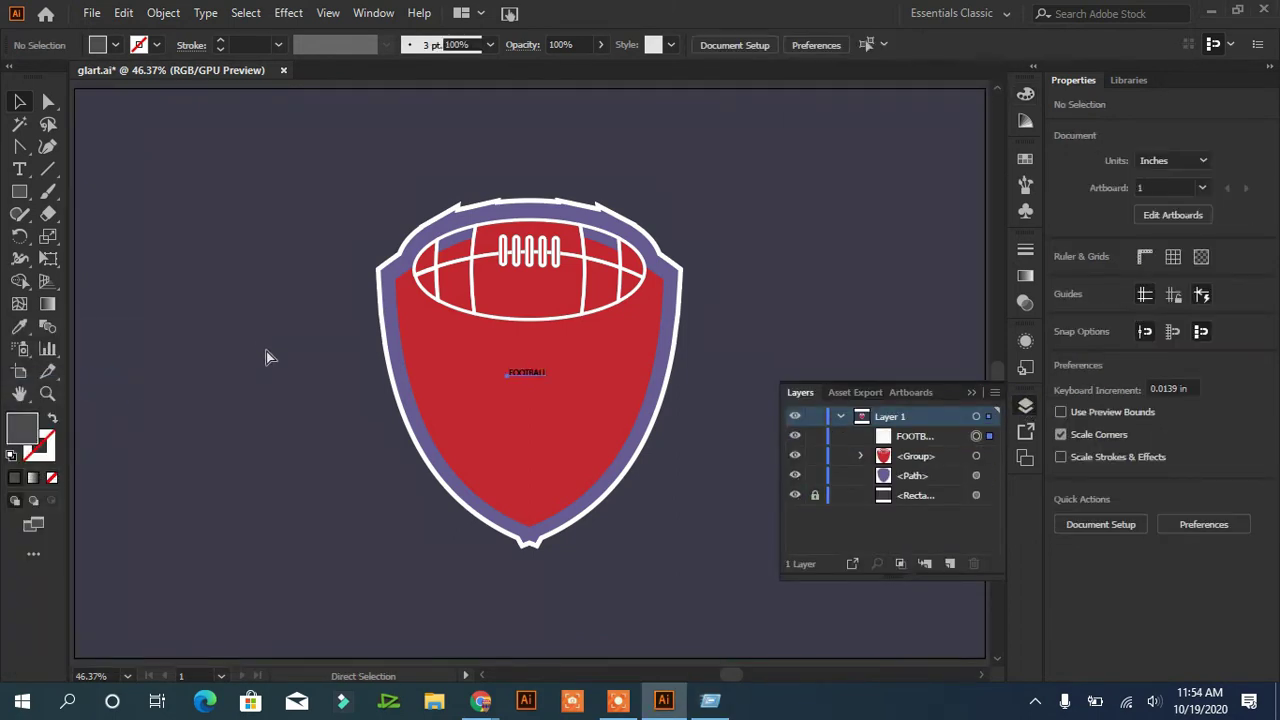
Step: Enlarge the pasted FOOTBALL text to about 95.8 px and position it across the shield below the ball
left_click_drag(555, 387, 776, 432)
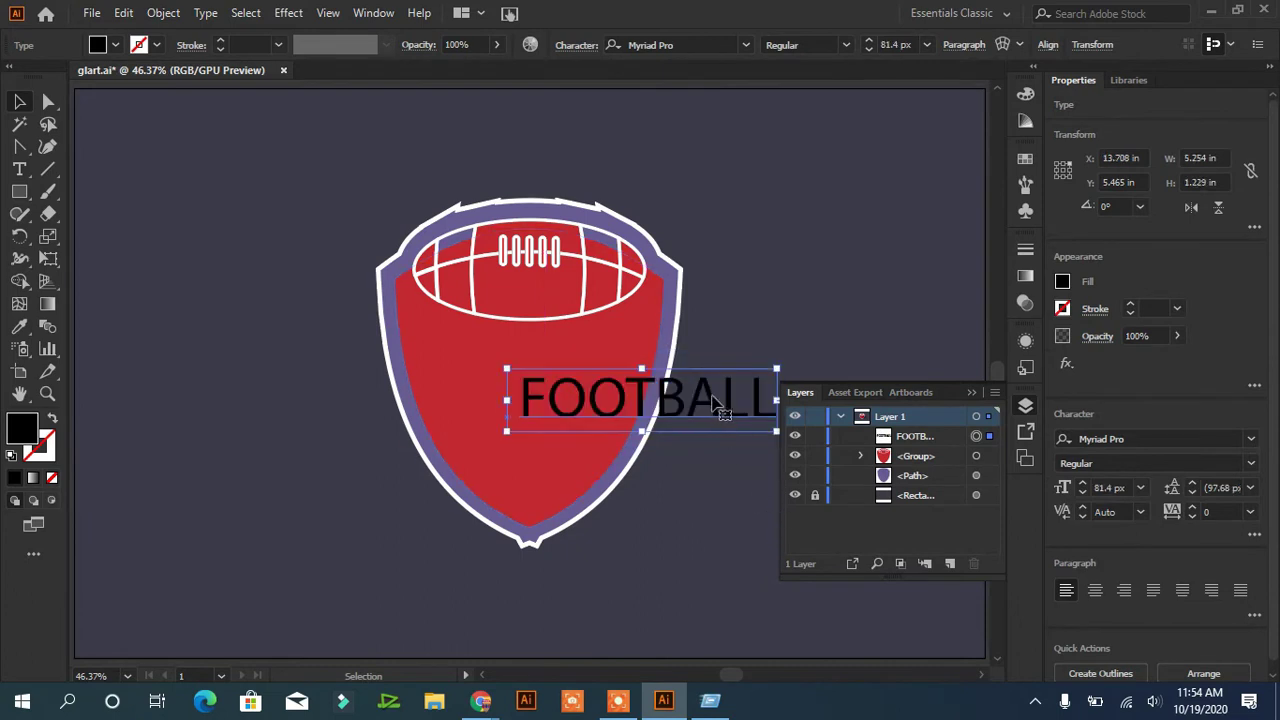
left_click_drag(715, 405, 591, 391)
left_click_drag(654, 421, 701, 432)
mouse_move(614, 408)
left_mouse_down()
mouse_move(600, 388)
mouse_move(622, 405)
mouse_move(590, 401)
left_mouse_up()
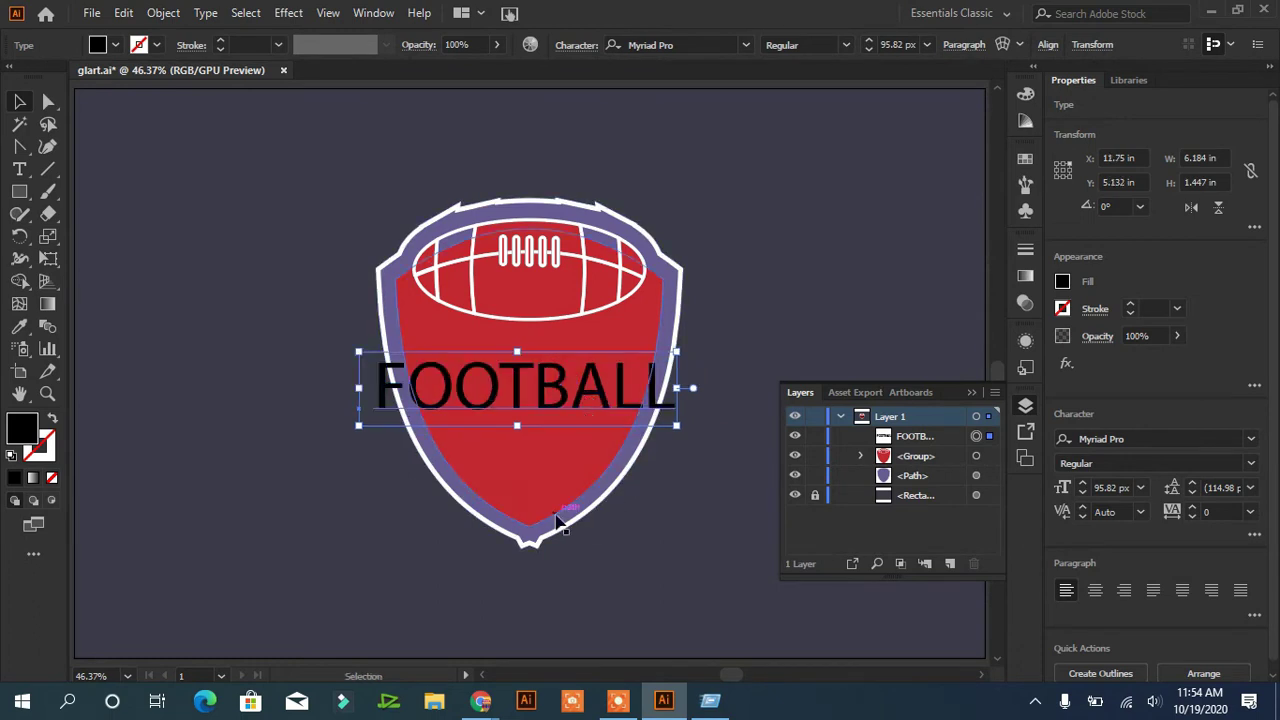
Step: Set the FOOTBALL text's font to Bummer 3D Italic
left_click(746, 45)
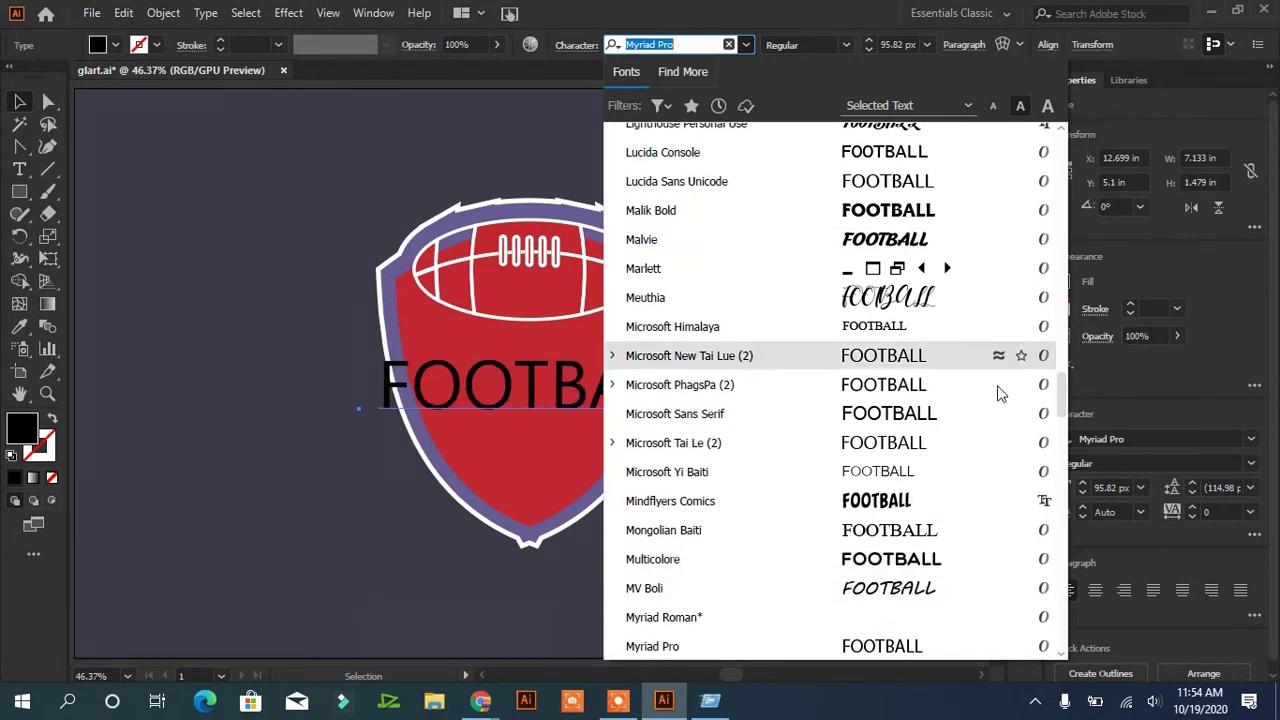
scroll(1062, 312, "up", 3)
left_click_drag(1062, 370, 1058, 226)
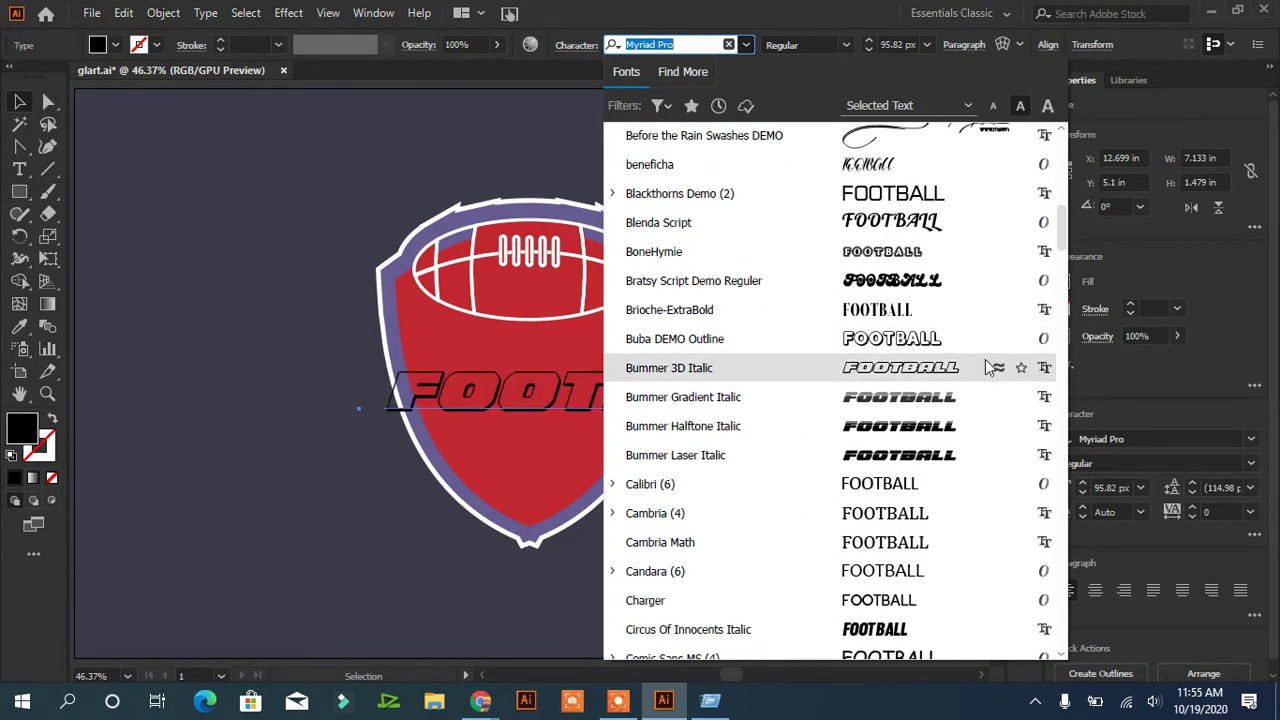
left_click(950, 368)
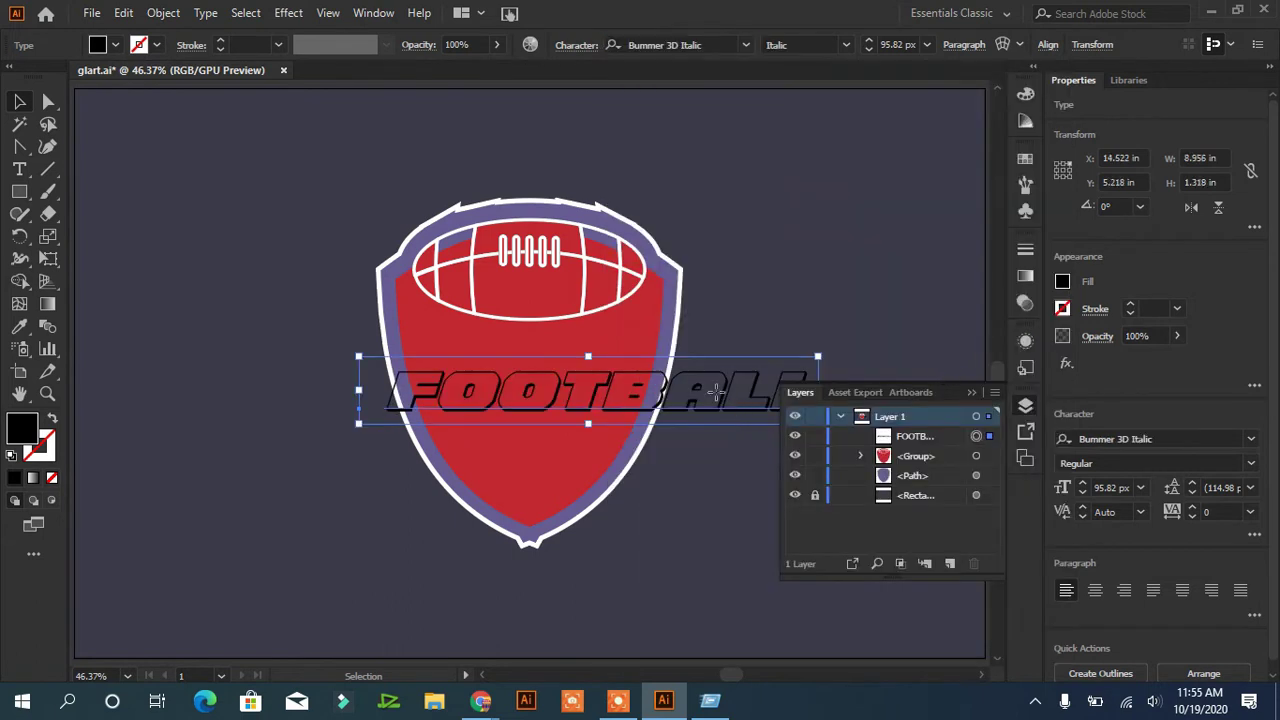
Step: Resize the FOOTBALL text to about 7.1 by 1.3 in and center it across the shield
left_click_drag(716, 393, 648, 371)
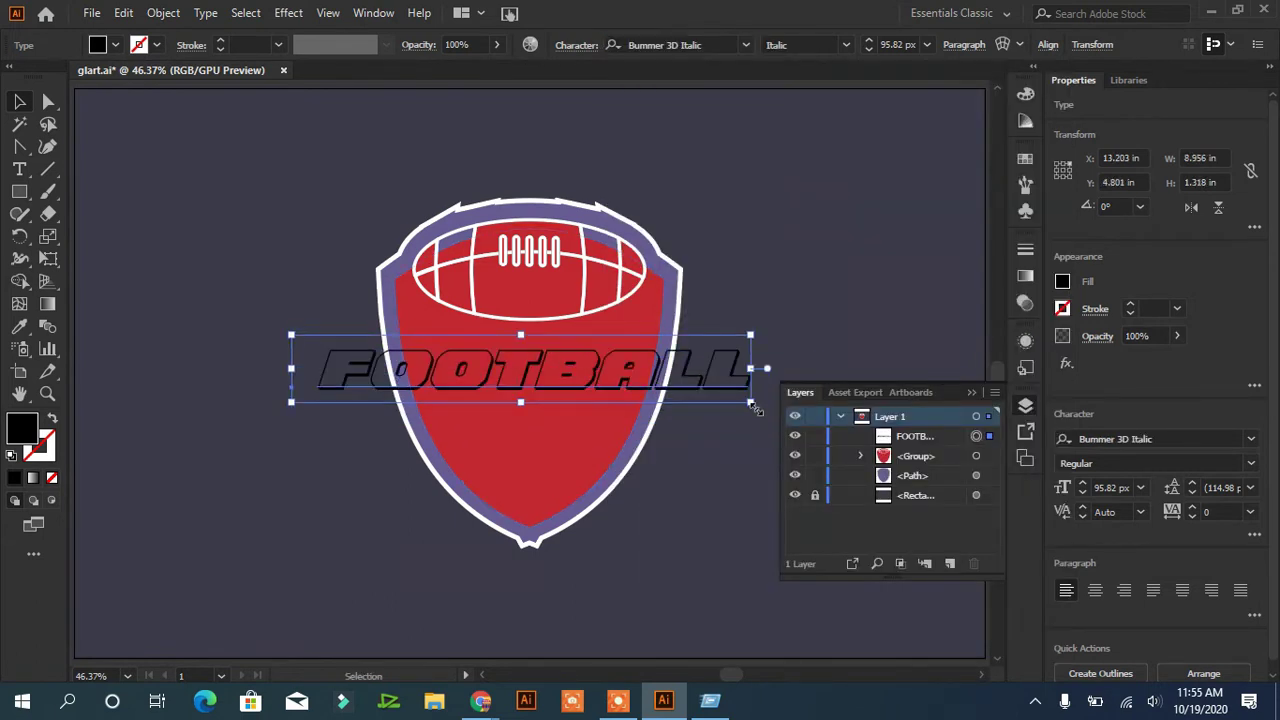
left_click(1081, 492)
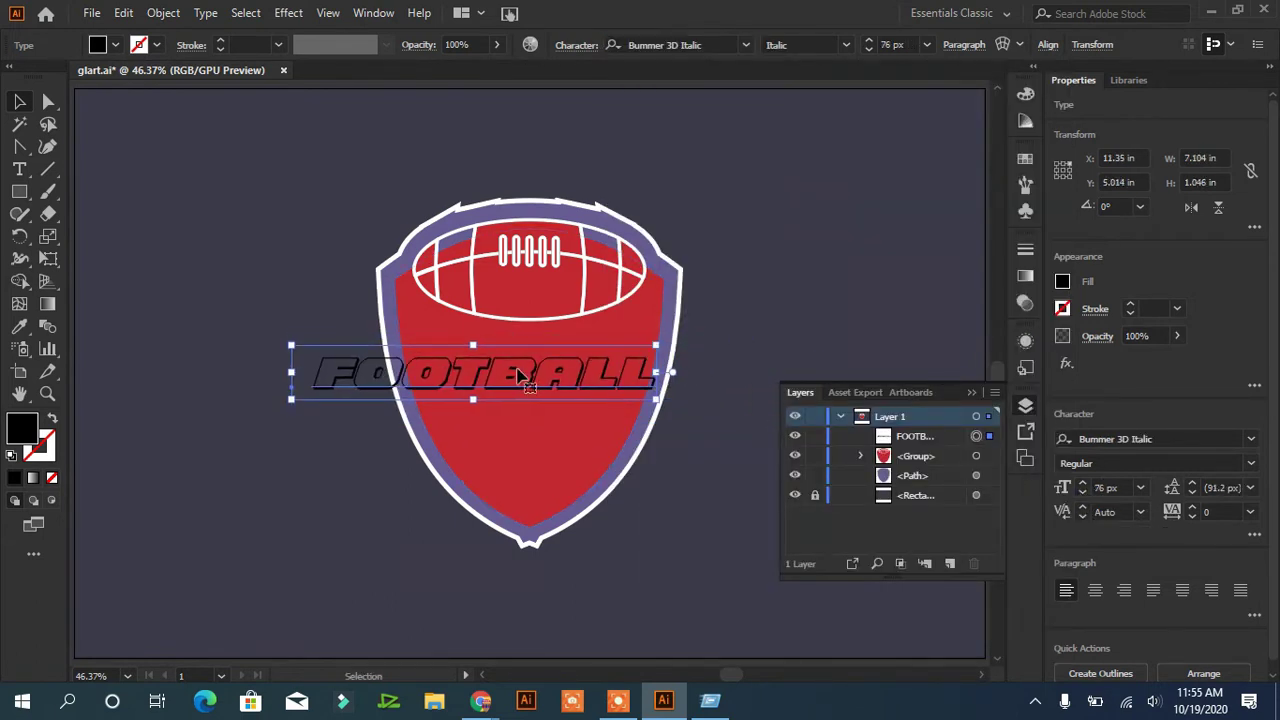
left_click_drag(519, 368, 524, 403)
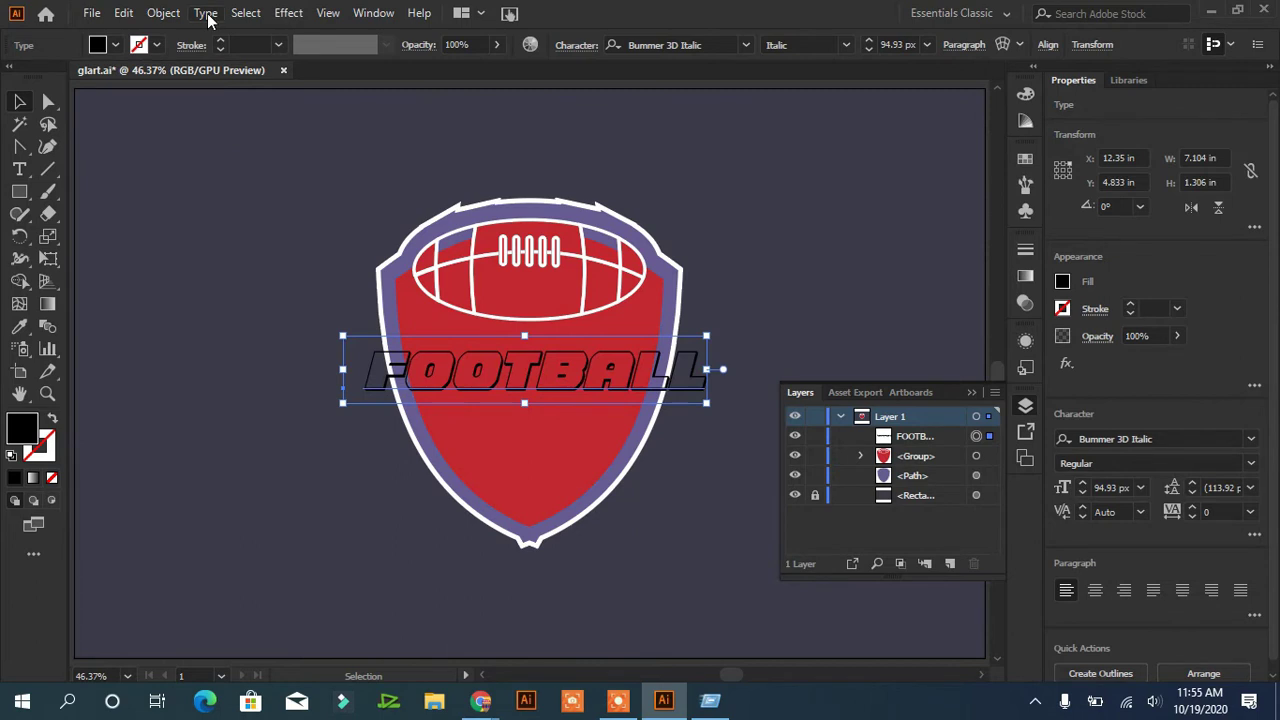
Step: Expand the FOOTBALL text into shapes and nudge the resulting group slightly left on the shield
left_click(163, 13)
left_click(200, 230)
left_click(600, 458)
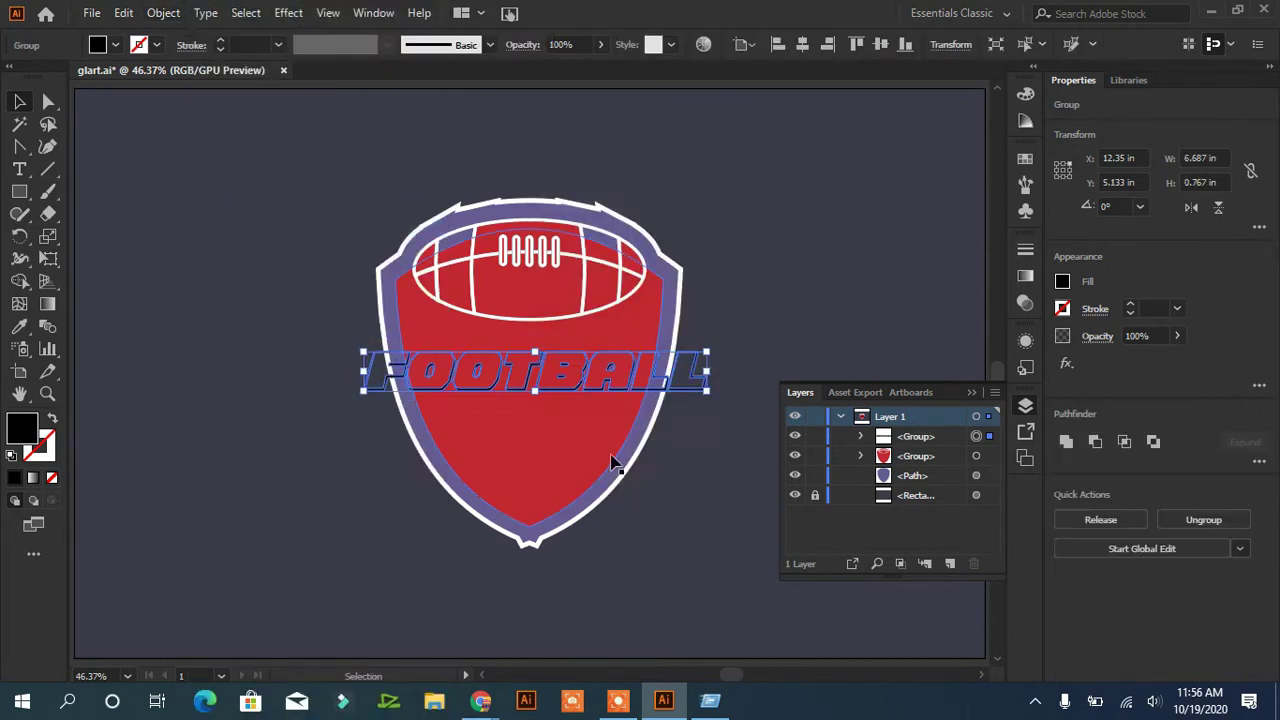
key("shift+Left")
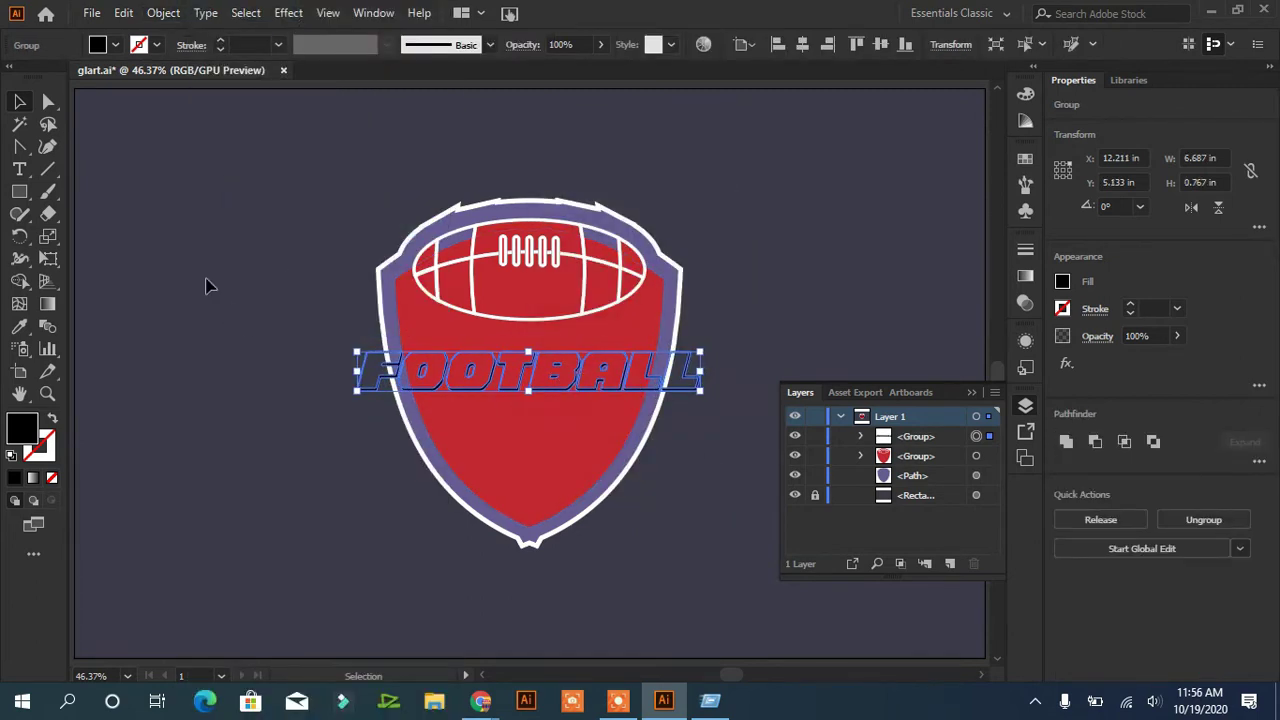
left_click(115, 45)
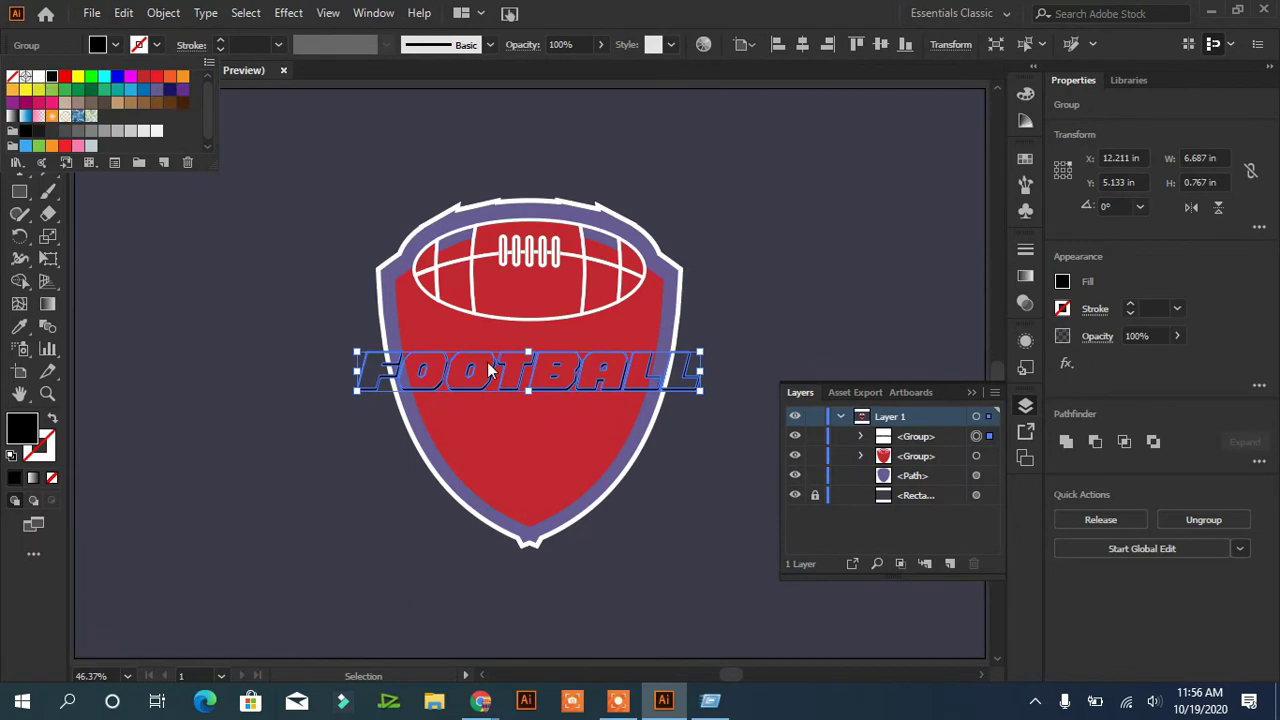
left_click(22, 278)
left_click(377, 374)
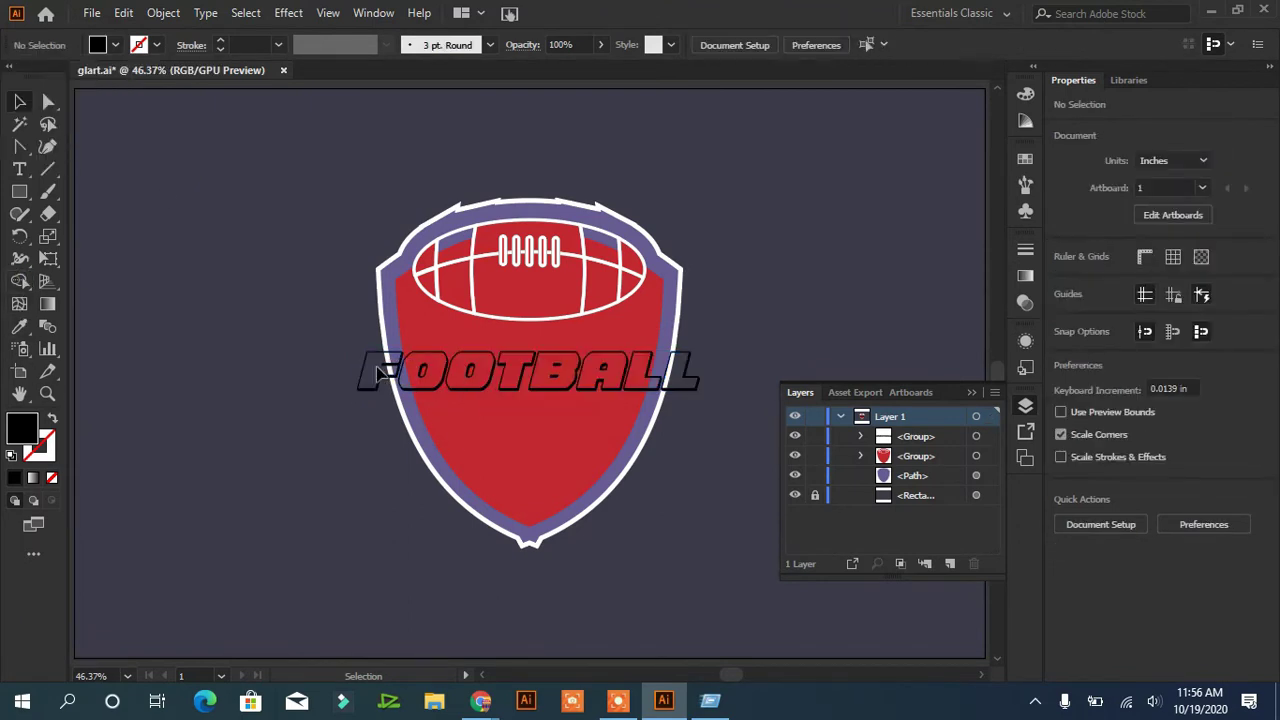
left_click(385, 371)
left_click(241, 567)
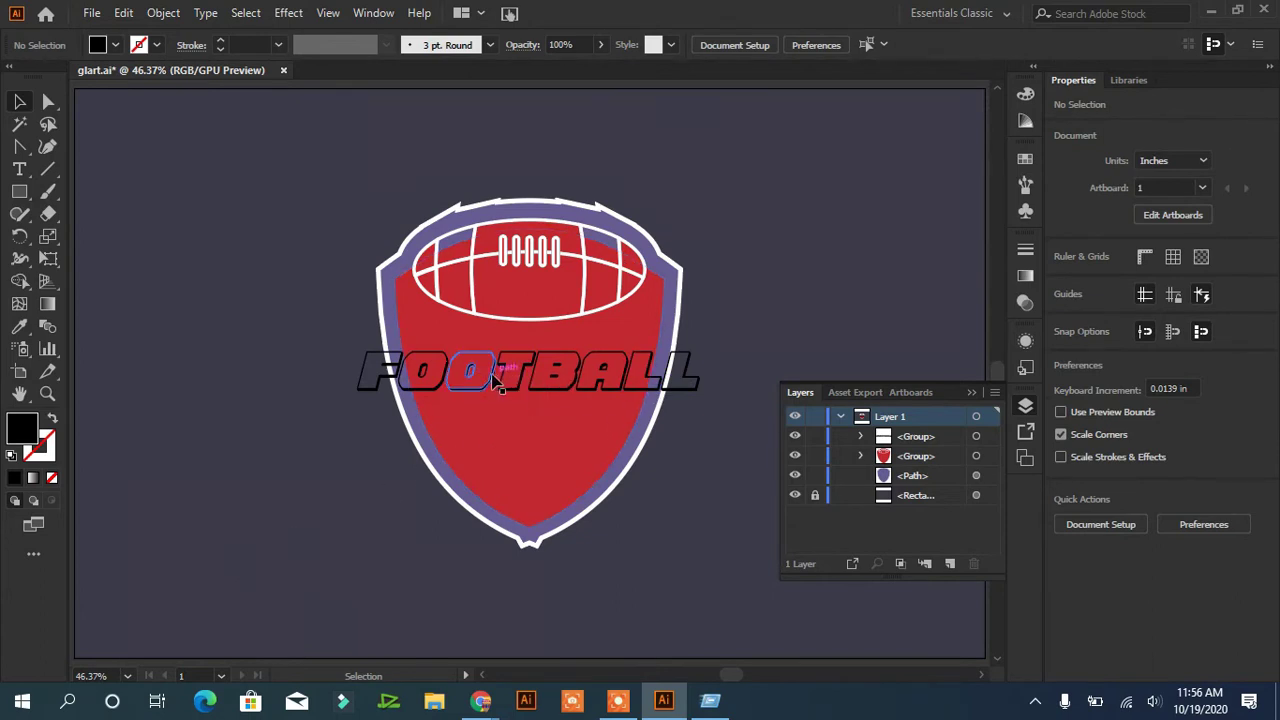
right_click(476, 366)
left_click(19, 281)
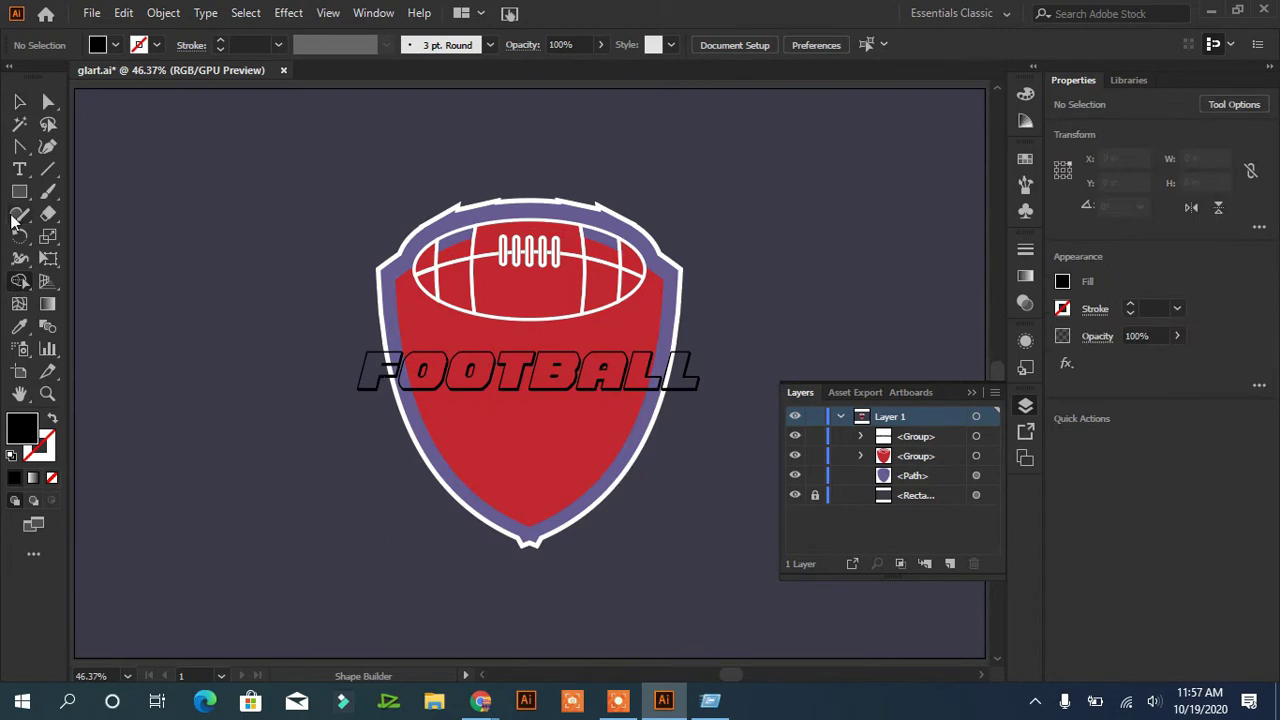
Step: Fill the interior of the letter F in FOOTBALL with black using the Shape Builder tool
left_click(48, 104)
left_click(372, 382)
left_click(19, 281)
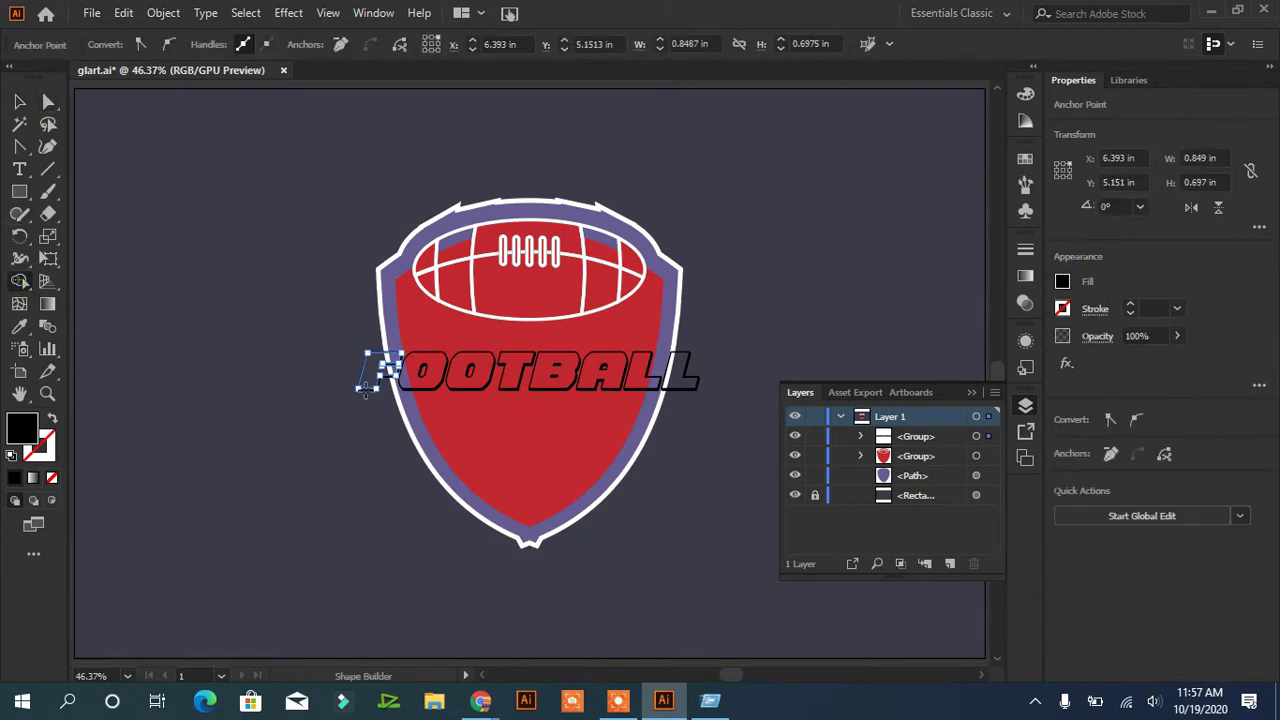
left_click(19, 101)
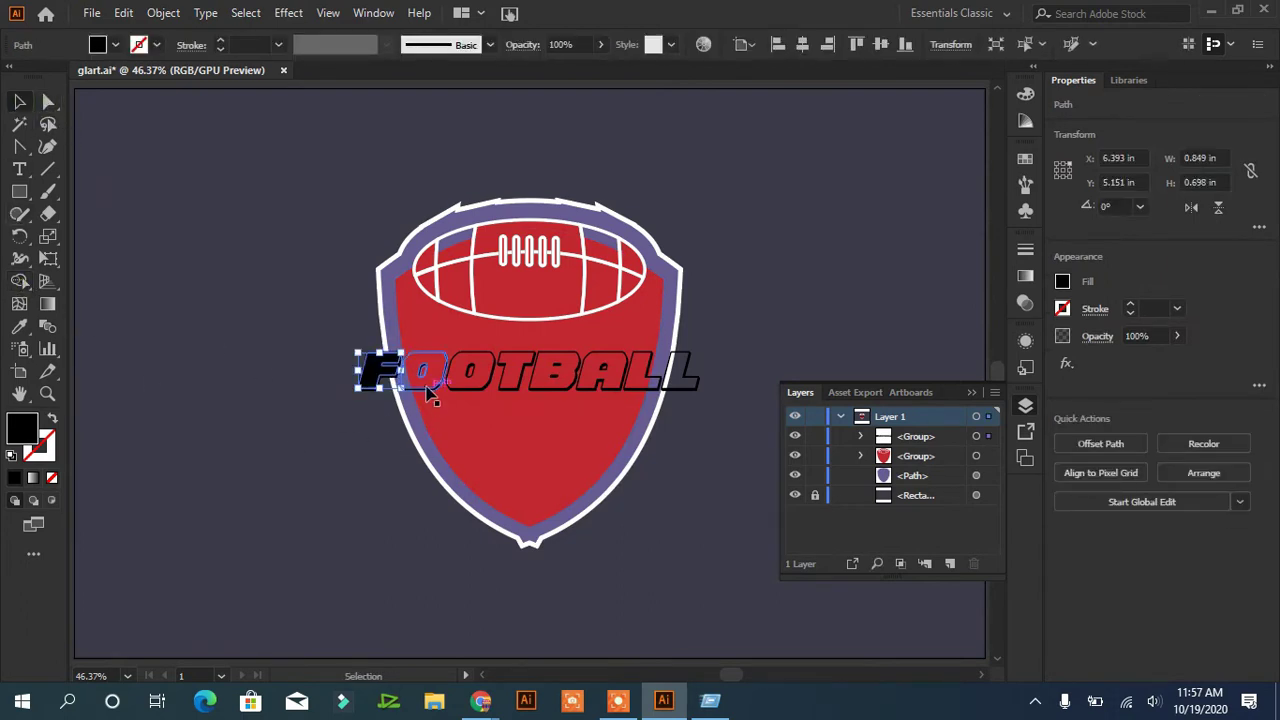
Step: Fill the interiors of the remaining FOOTBALL letters with black using the Shape Builder tool, then deselect the lettering
left_click(371, 362)
left_click(19, 281)
left_click(426, 381)
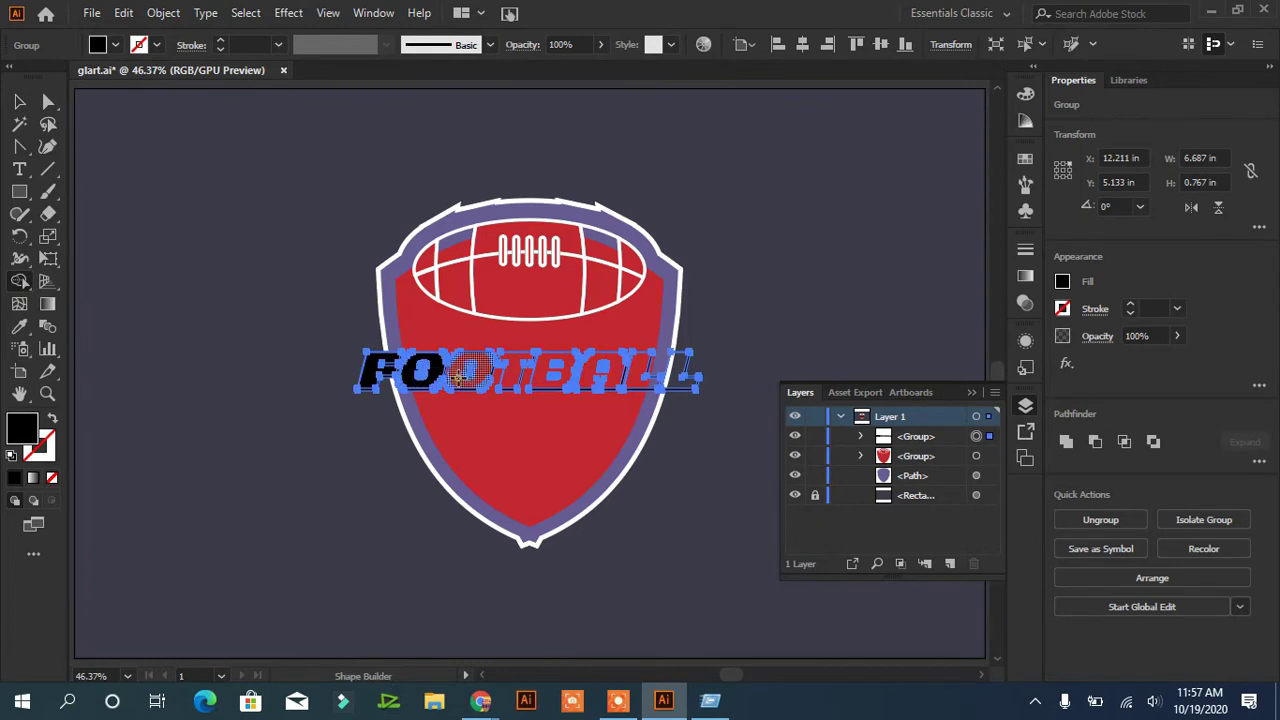
left_click(458, 377)
left_click(548, 378)
left_click(592, 379)
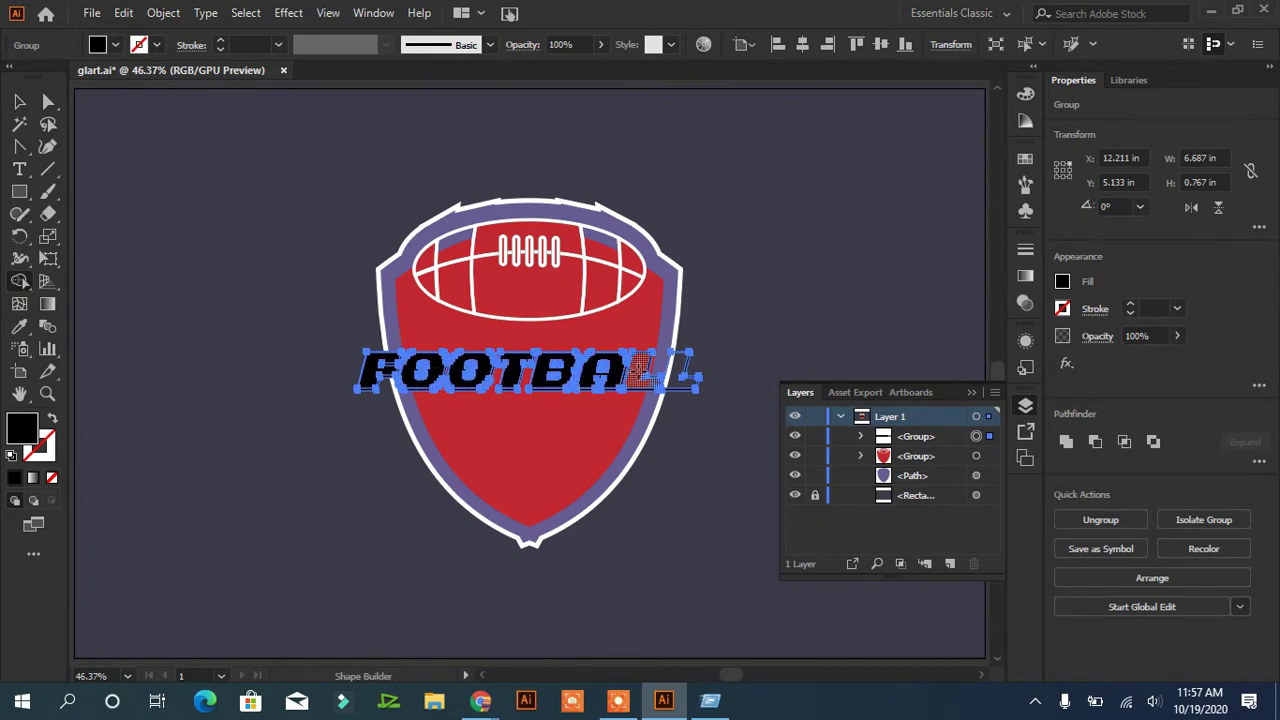
left_click(640, 379)
left_click(17, 103)
left_click(217, 283)
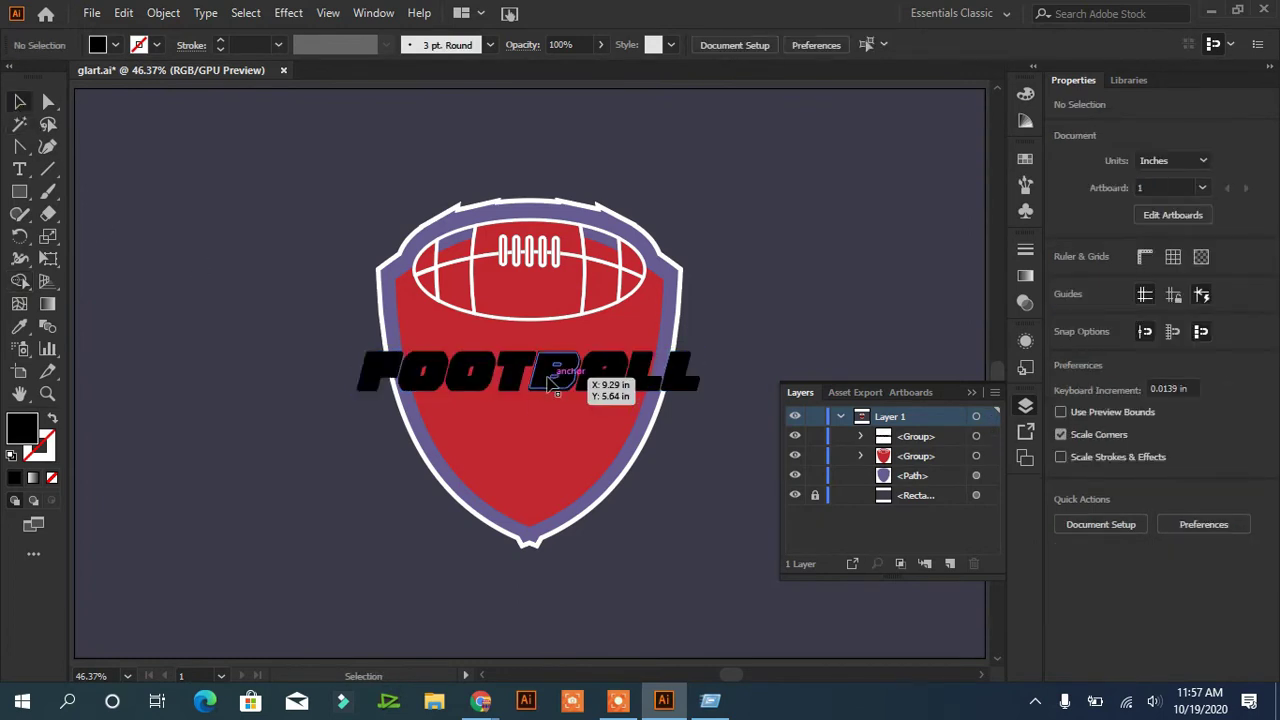
Step: Copy the black FOOTBALL lettering group and paste the duplicate in front of it
left_click(552, 380)
left_click(116, 16)
left_click(135, 104)
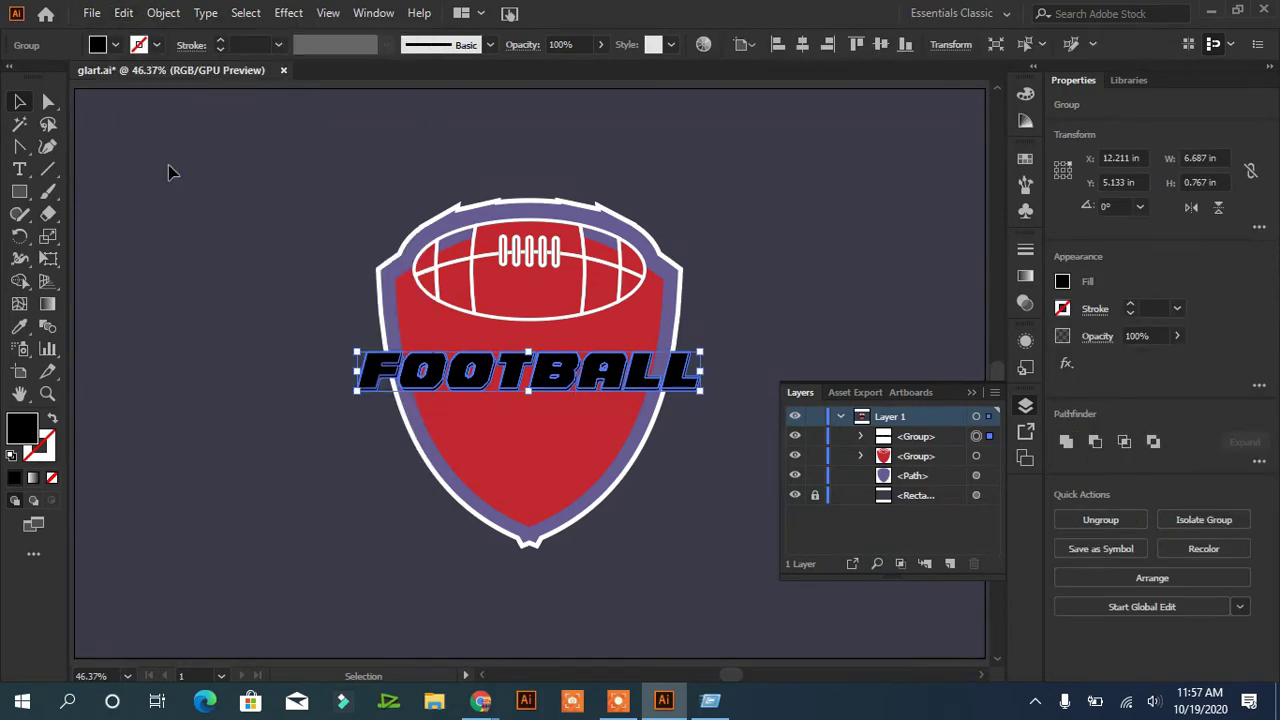
left_click(123, 13)
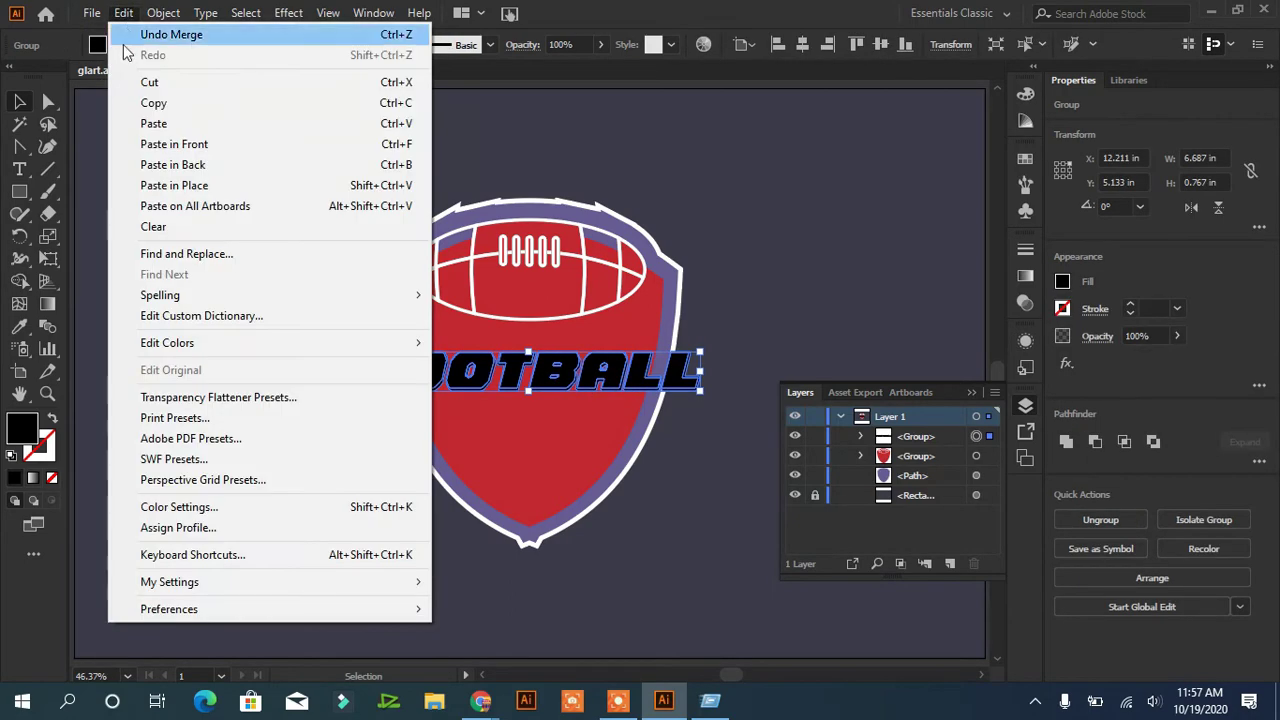
left_click(155, 149)
key("ctrl+alt")
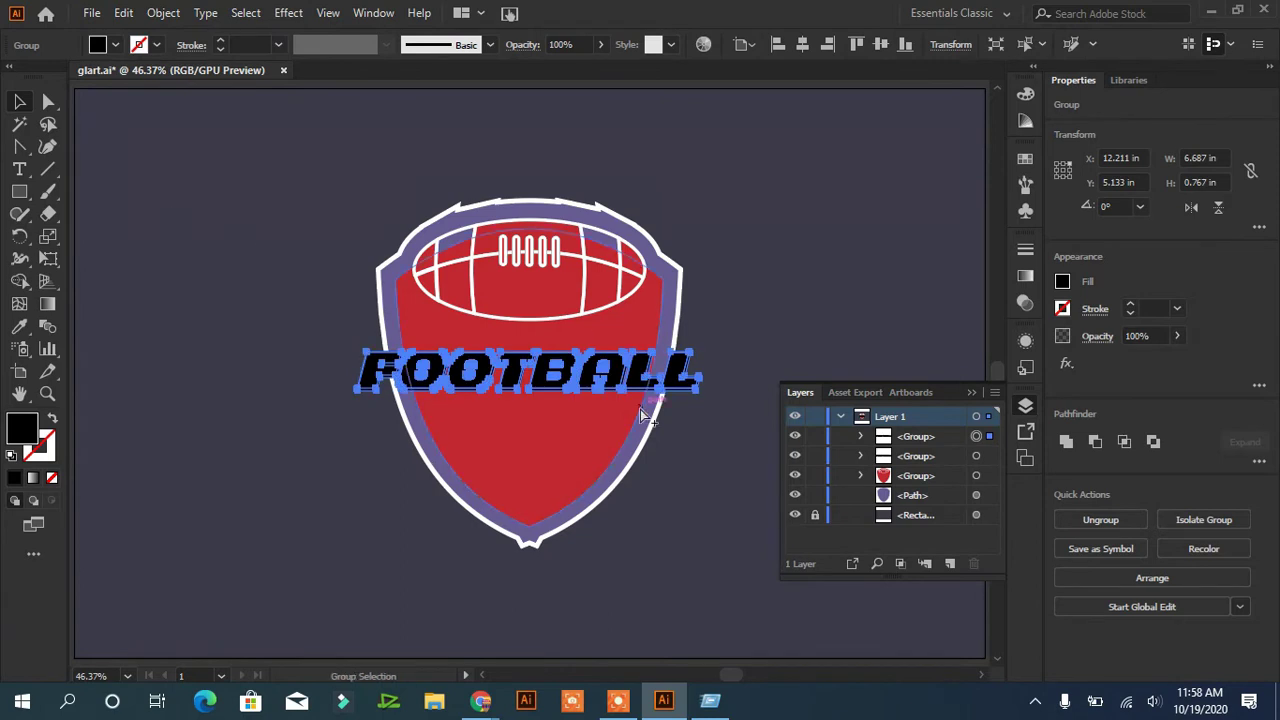
key("ctrl+alt")
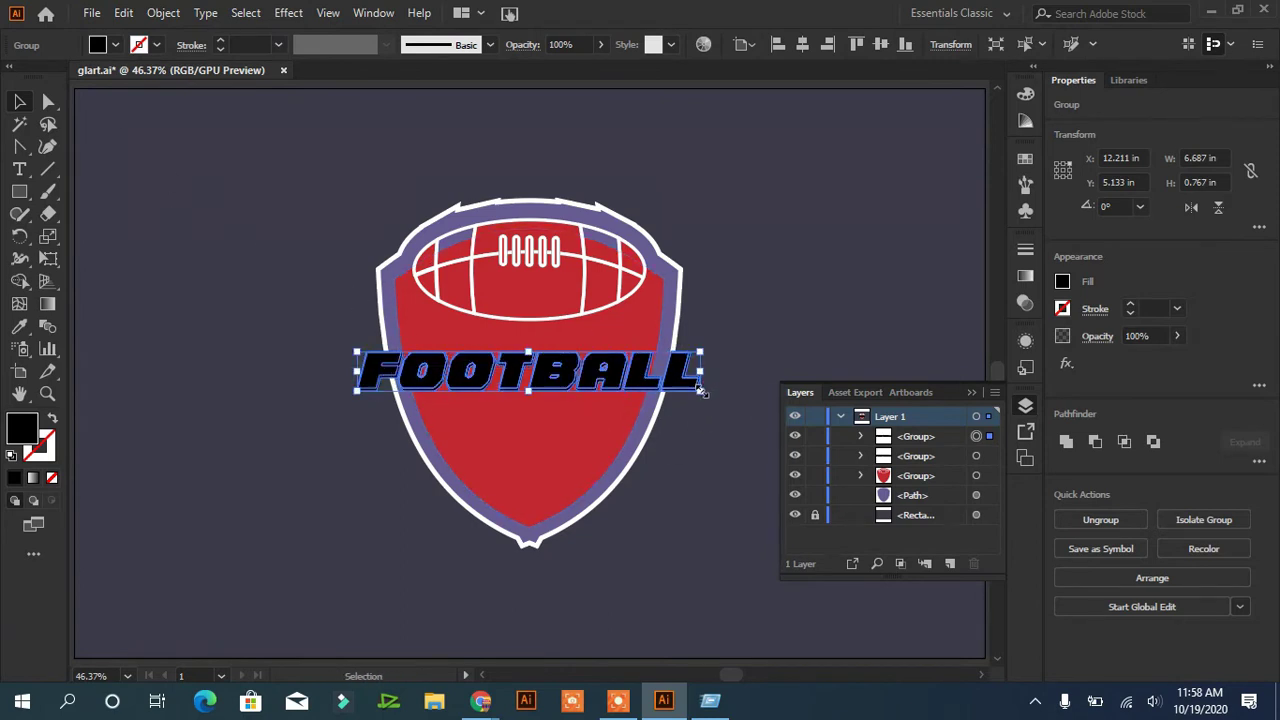
left_click_drag(702, 392, 704, 398)
left_click(712, 467)
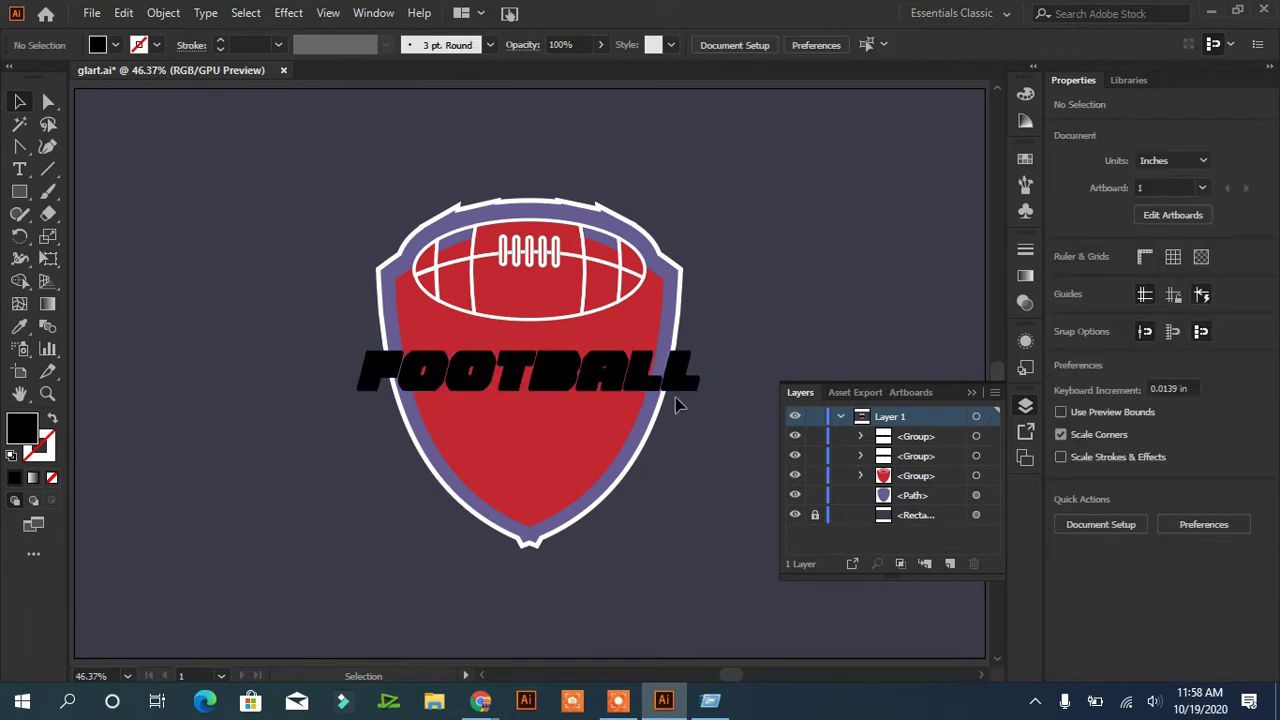
Step: Change the fill of the front FOOTBALL lettering group to white
left_click(688, 394)
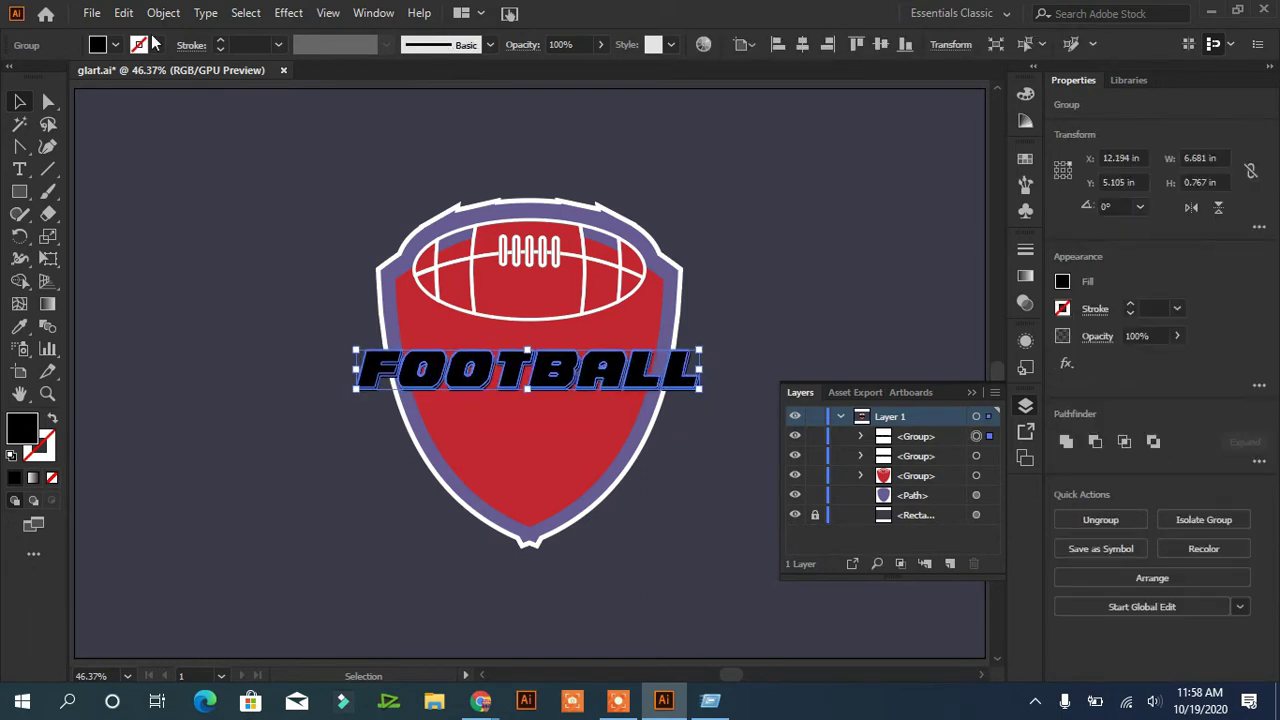
left_click(115, 44)
left_click(38, 80)
left_click(194, 397)
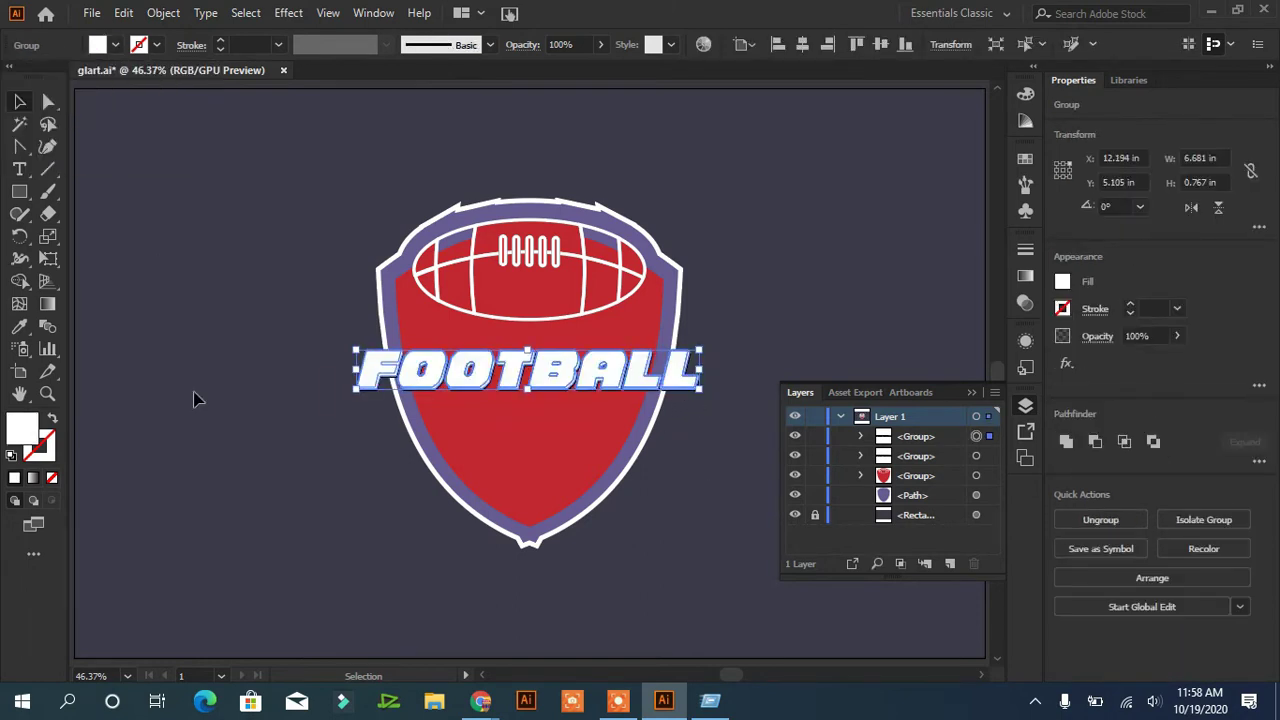
Step: Nudge the white FOOTBALL lettering upward and slightly left so the black lettering behind it forms an offset shadow
left_click(610, 385)
key("Up")
key("Up")
key("Up")
key("Up")
key("Up")
key("Up")
key("Up")
key("Left")
key("Left")
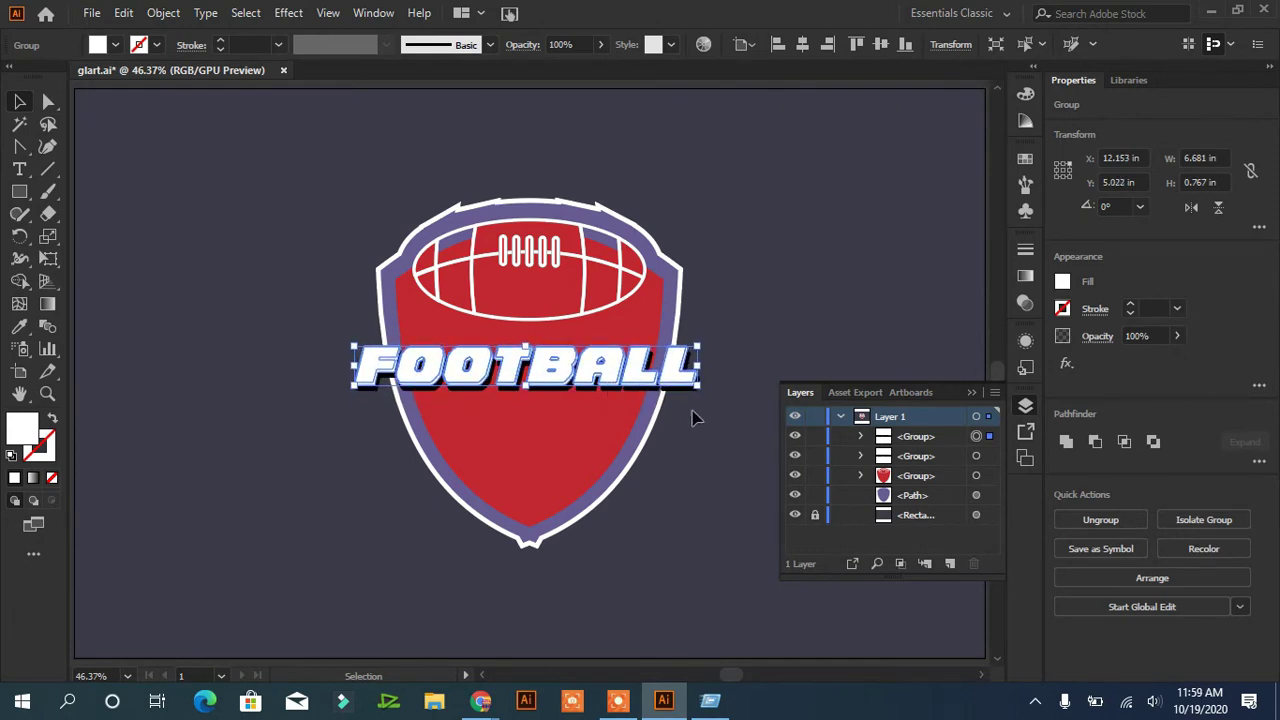
left_click(710, 443)
left_click(648, 383)
key("Up")
key("Up")
key("Up")
key("Up")
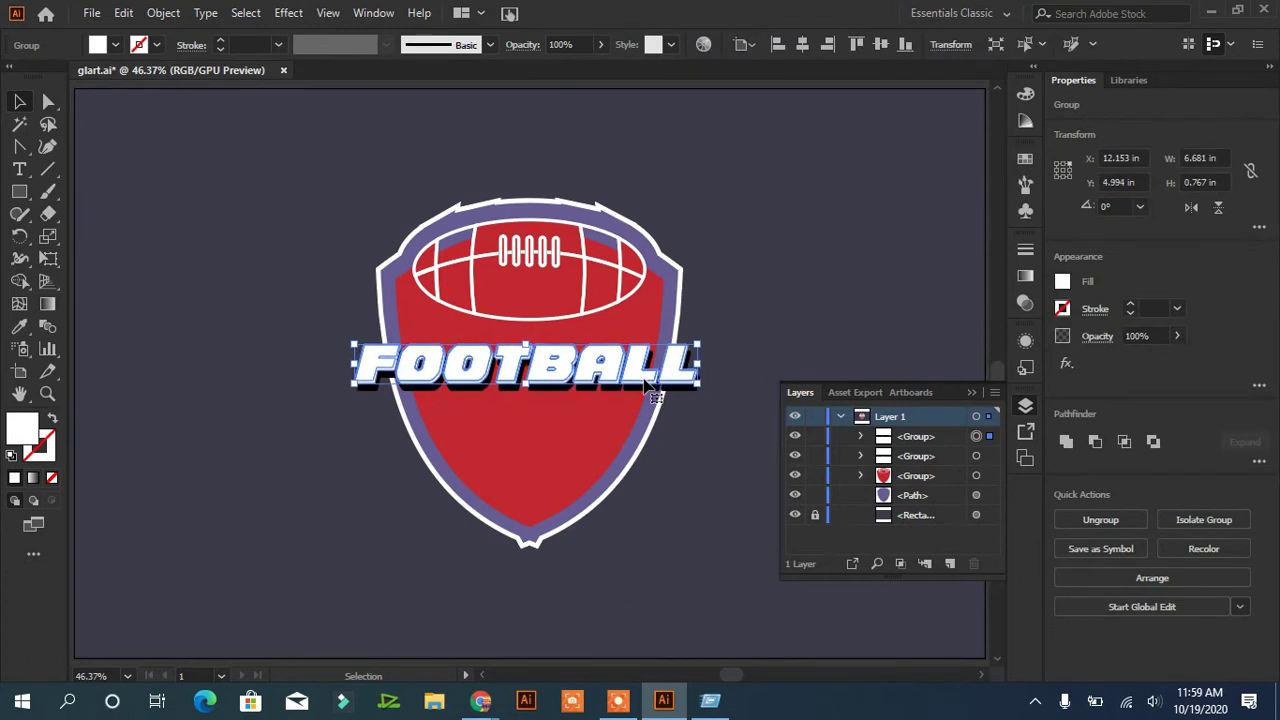
Step: Lower the opacity of the black FOOTBALL lettering behind the white copy to about 64%
left_click(769, 371)
left_click(699, 390)
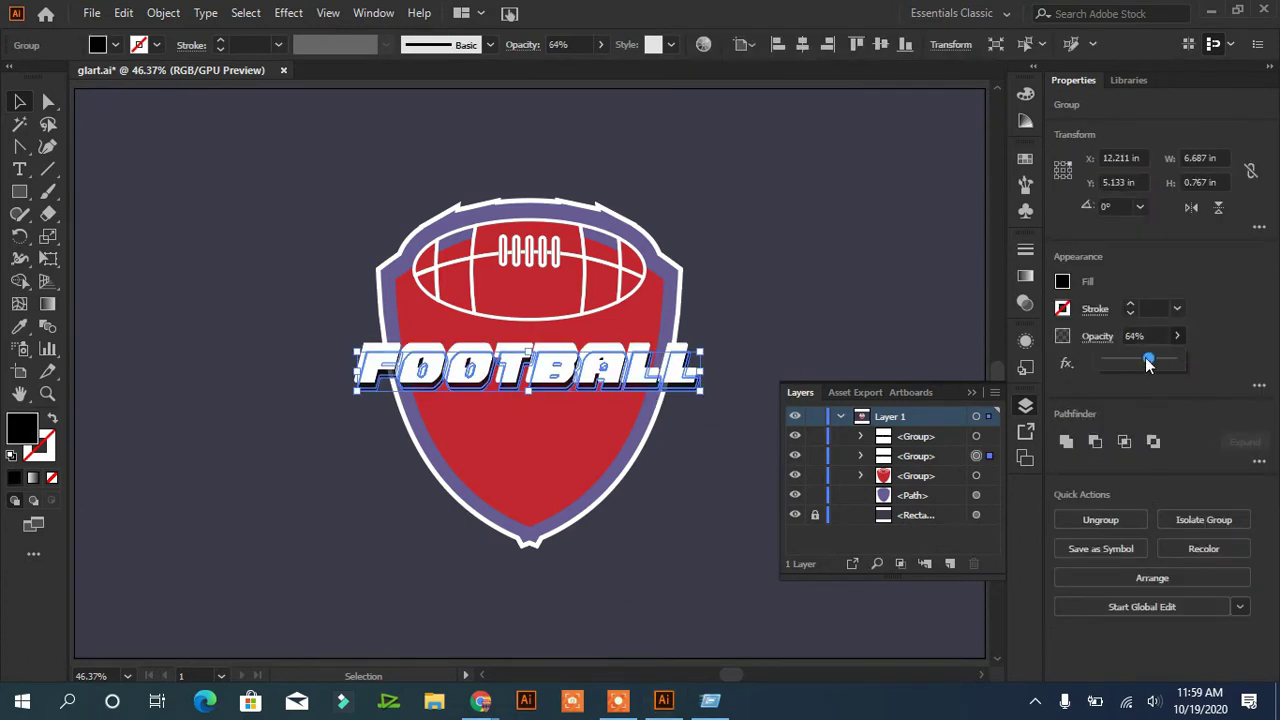
left_click(839, 270)
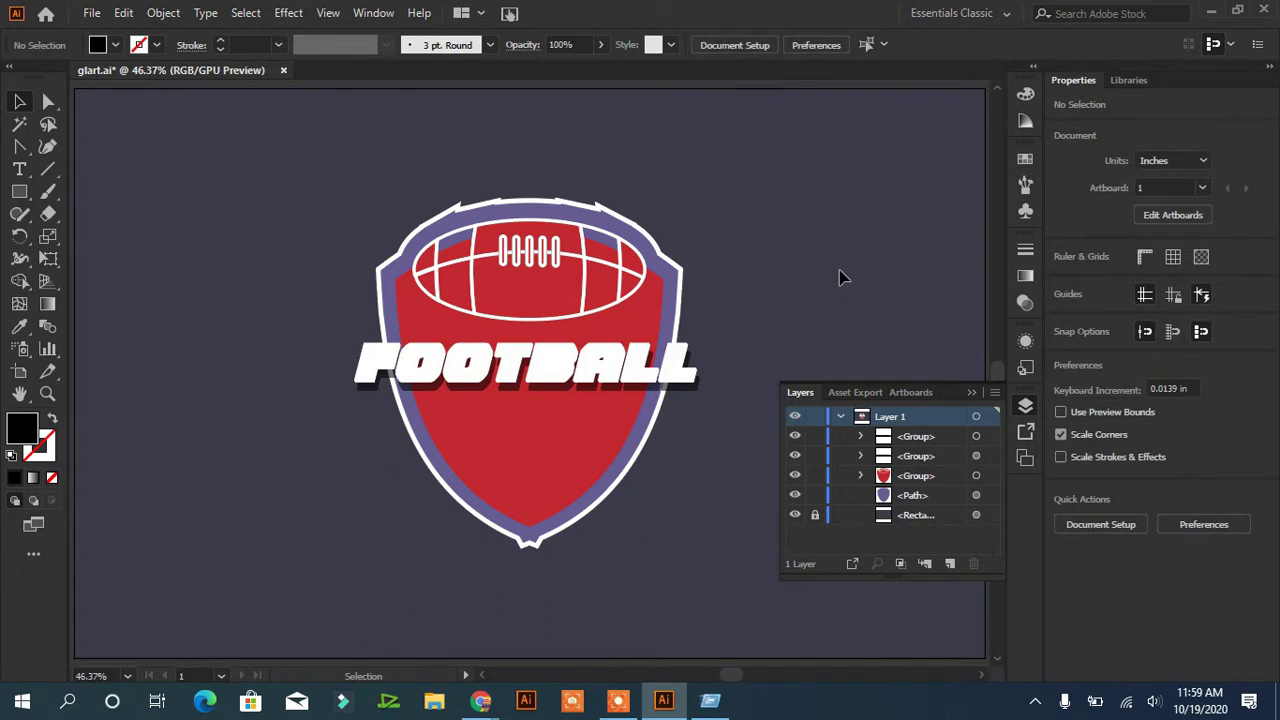
Step: Give the white FOOTBALL lettering a 2 px dark grey (4d4d4d) stroke
left_click(645, 373)
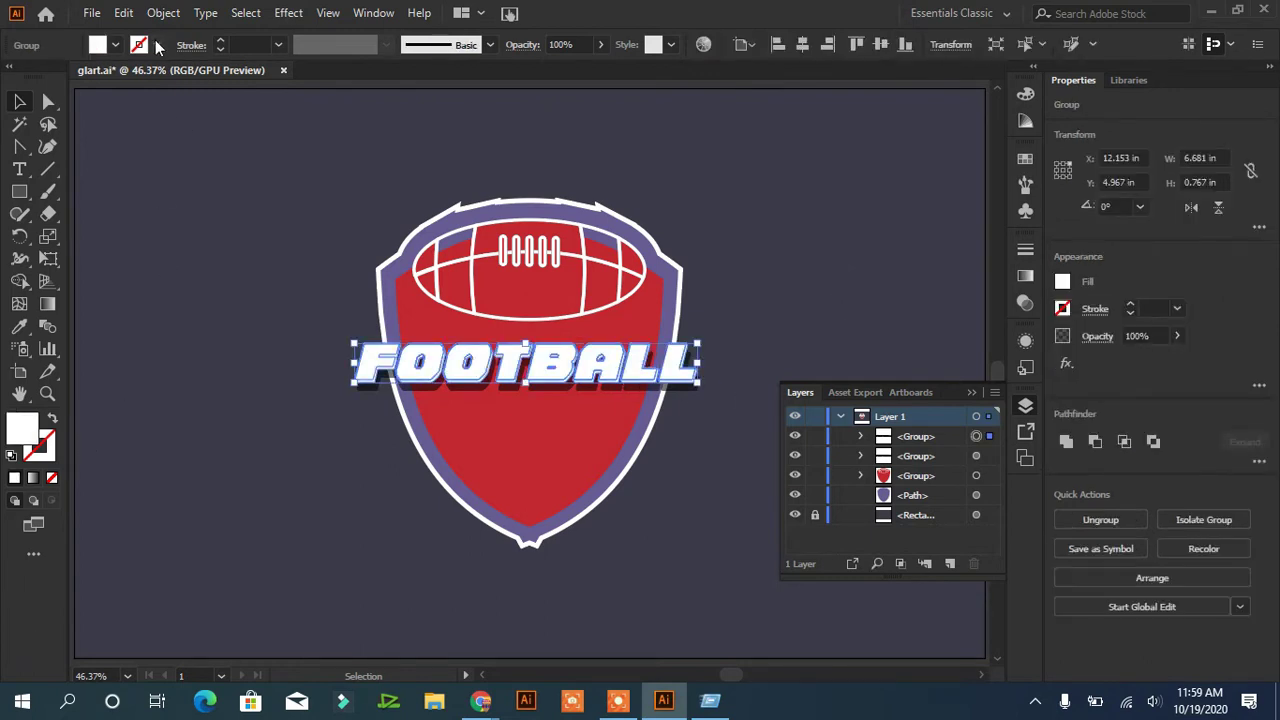
left_click(220, 40)
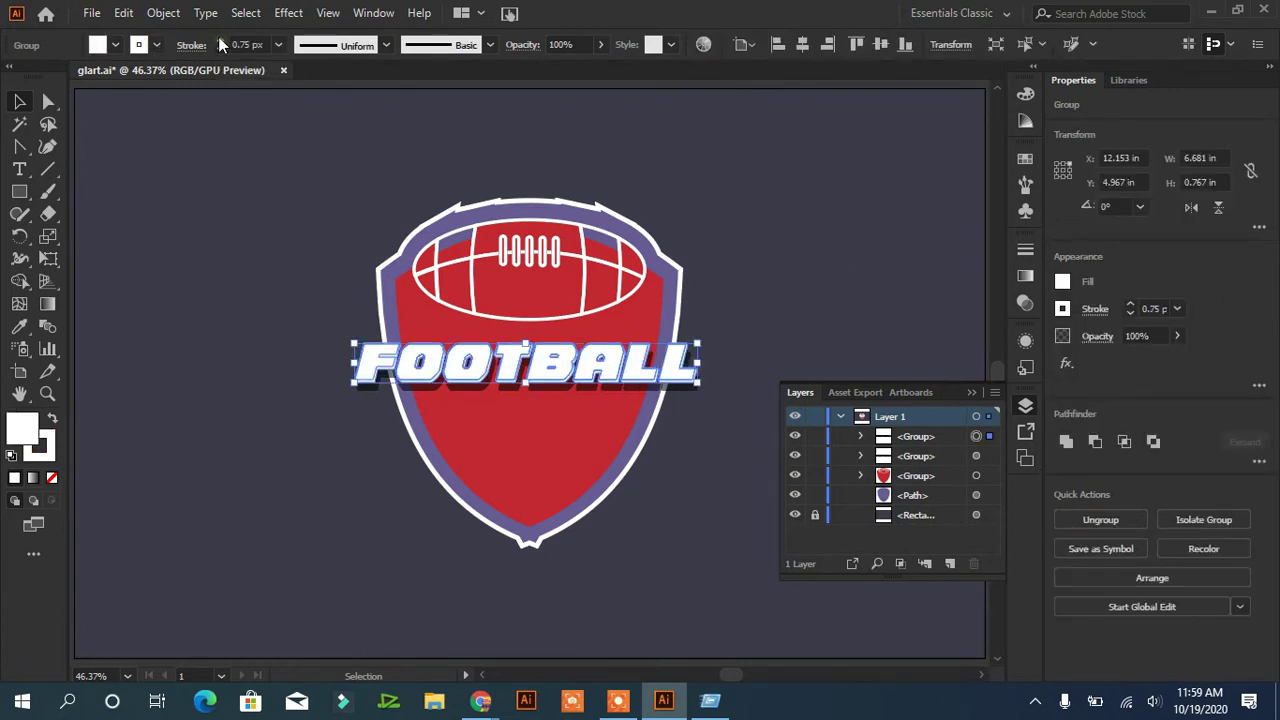
left_click(219, 41)
left_click(219, 41)
left_click(53, 456)
left_click(156, 45)
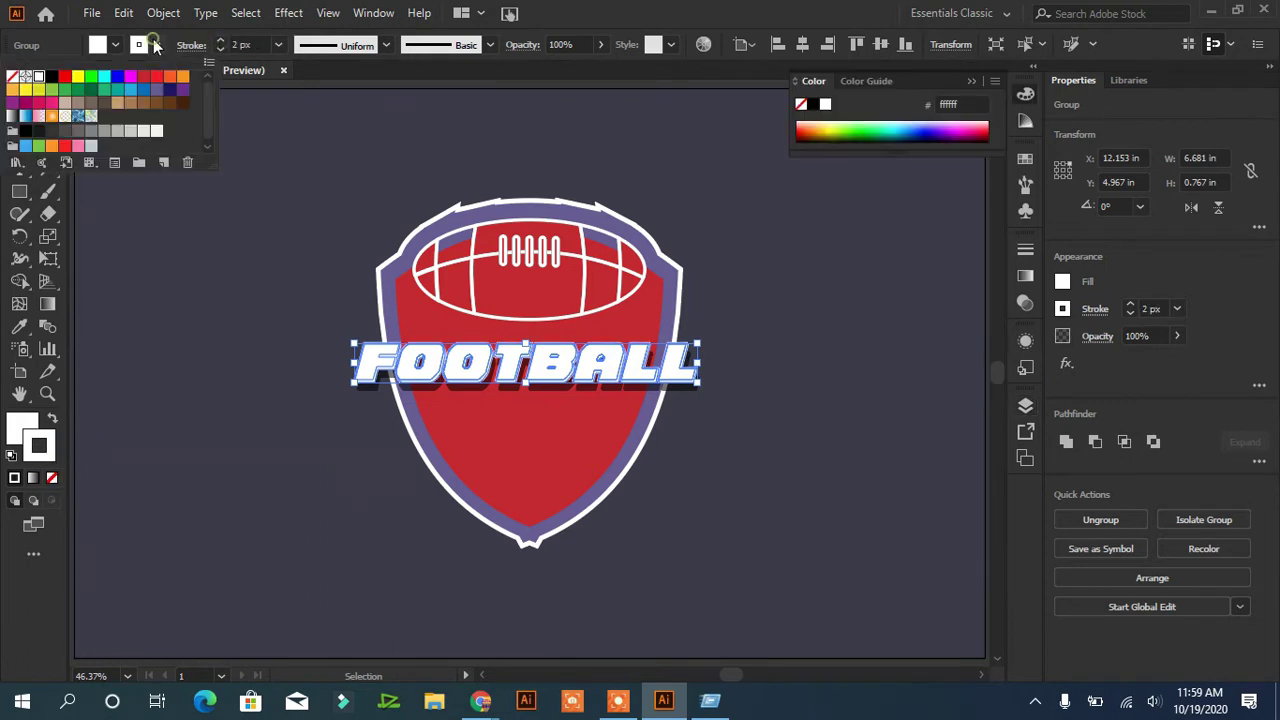
left_click(52, 133)
left_click(206, 270)
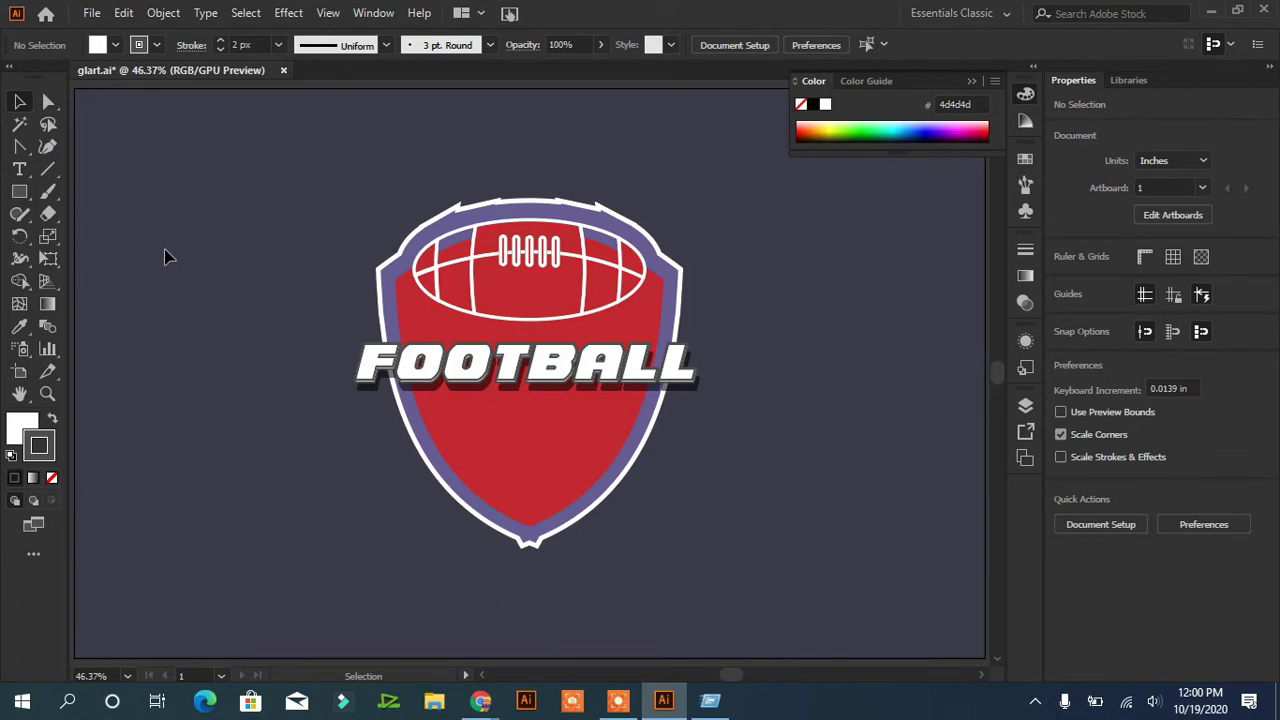
Step: Nudge the white FOOTBALL lettering down and slightly right to tighten its offset from the shadow lettering
left_click(438, 364)
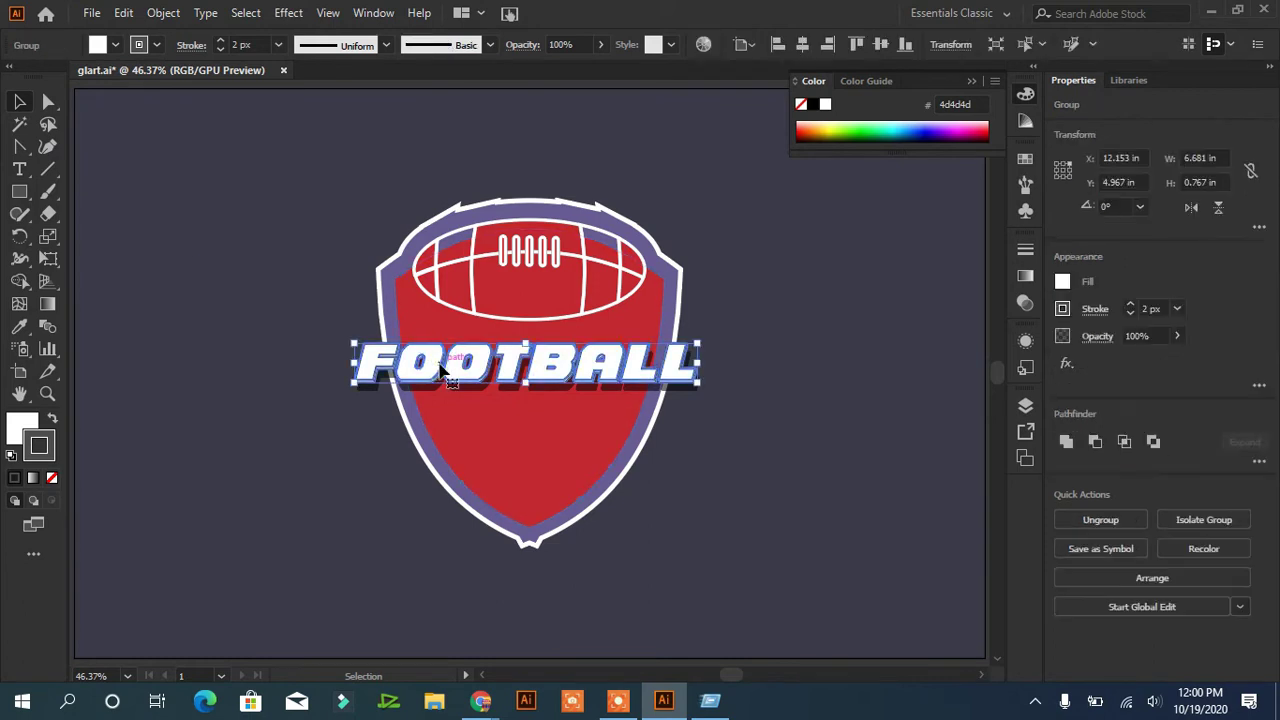
key("Down")
key("Down")
key("Down")
key("Down")
key("Down")
key("Down")
key("Right")
key("Right")
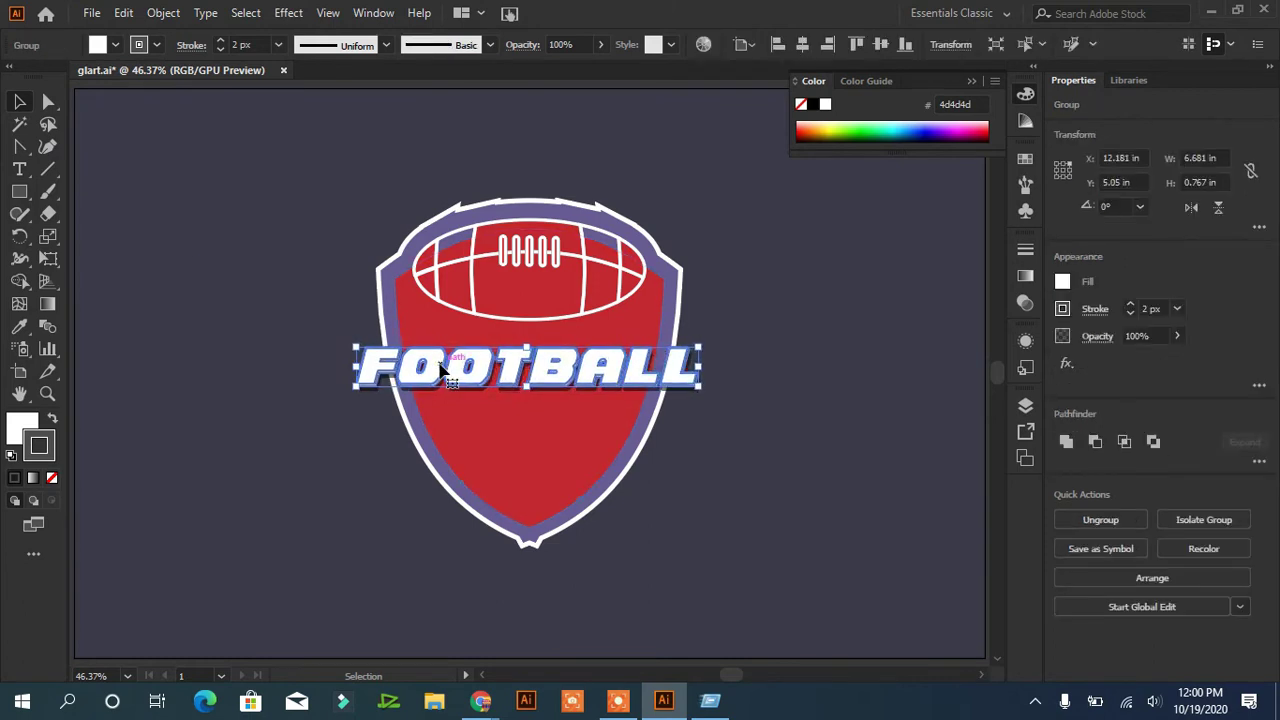
left_click(815, 445)
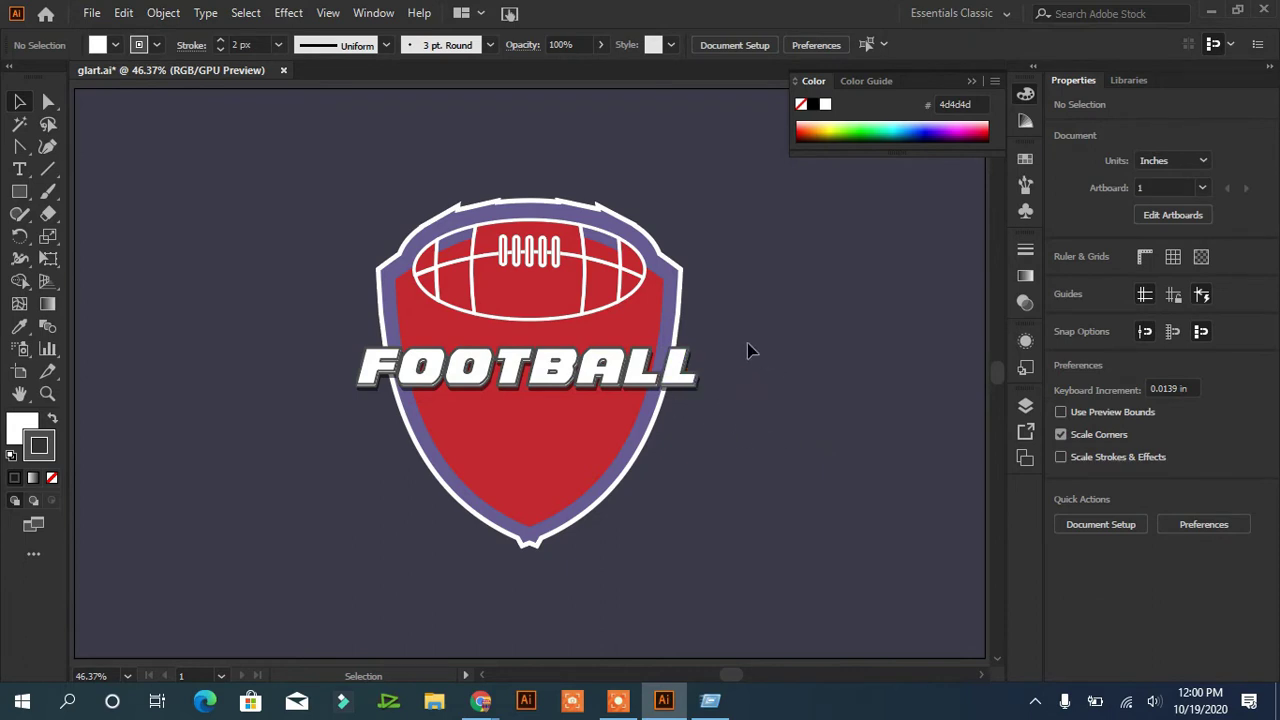
Step: Move the white FOOTBALL lettering and its shadow together slightly lower on the shield, then deselect them
left_click(684, 380)
key("Down")
key("Down")
key("Down")
key("Down")
key("Down")
key("Down")
key("Down")
key("Down")
key("Down")
key("Down")
key("Down")
key("Down")
key("Down")
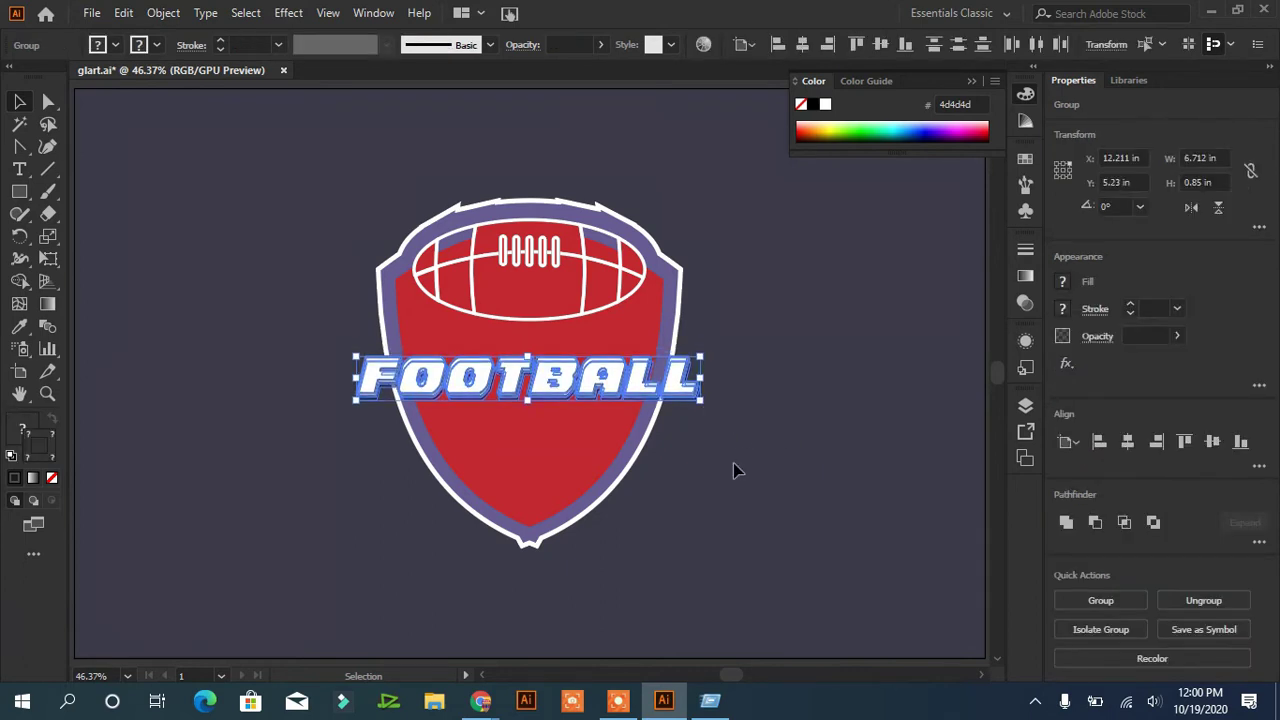
left_click(730, 471)
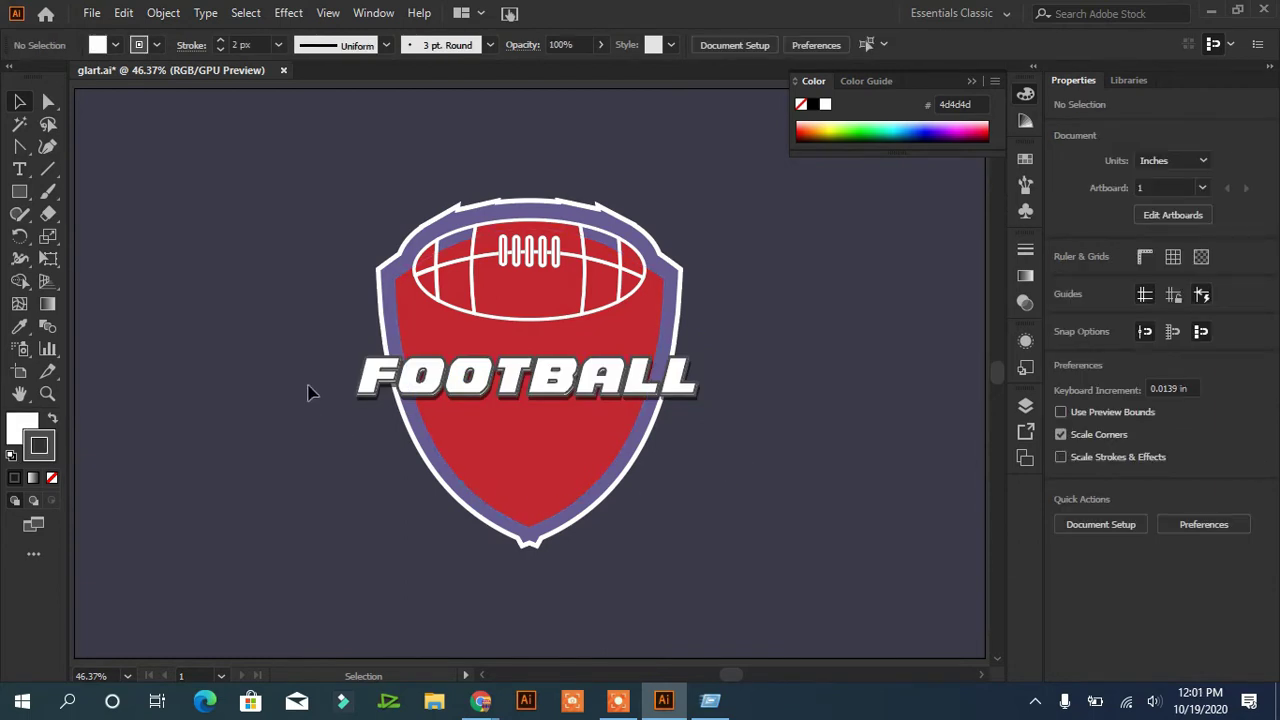
Step: Copy the word AMERICAN from the Run dialog, paste it as text into the logo, and enlarge and place it above FOOTBALL
left_click(710, 700)
left_click(140, 582)
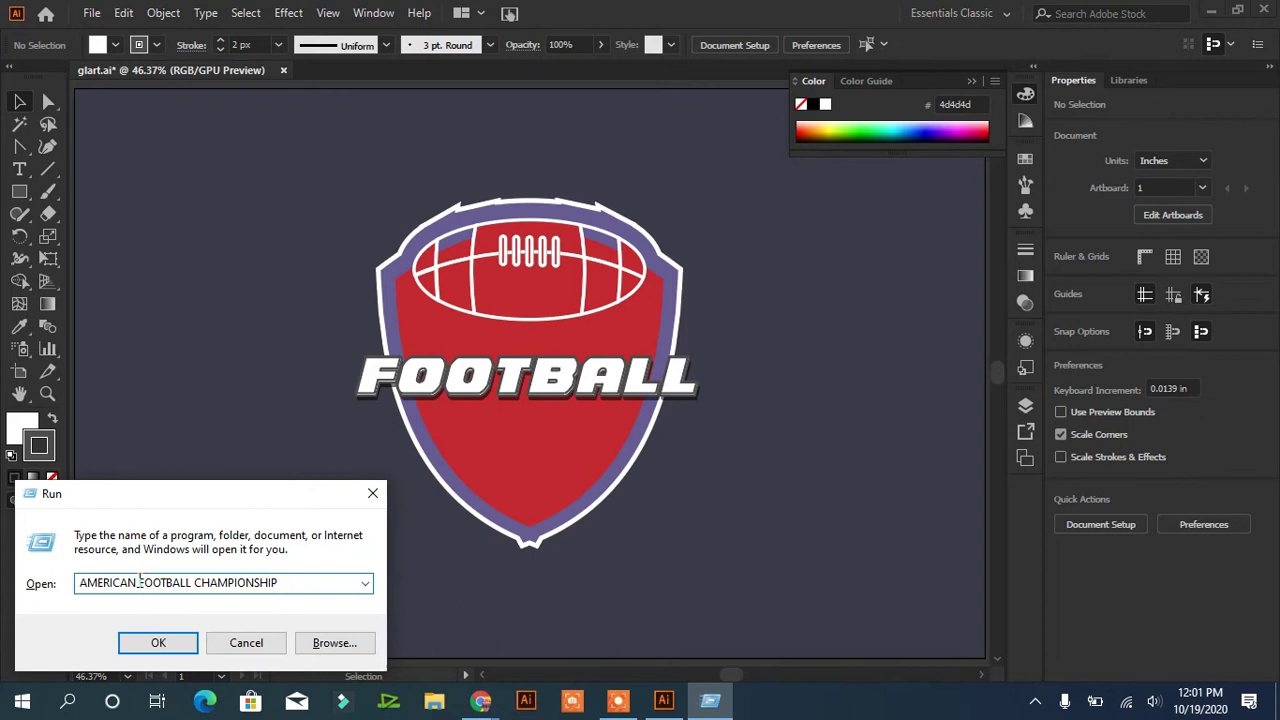
right_click(82, 585)
left_click(80, 386)
left_click(177, 371)
type("AMERICAN")
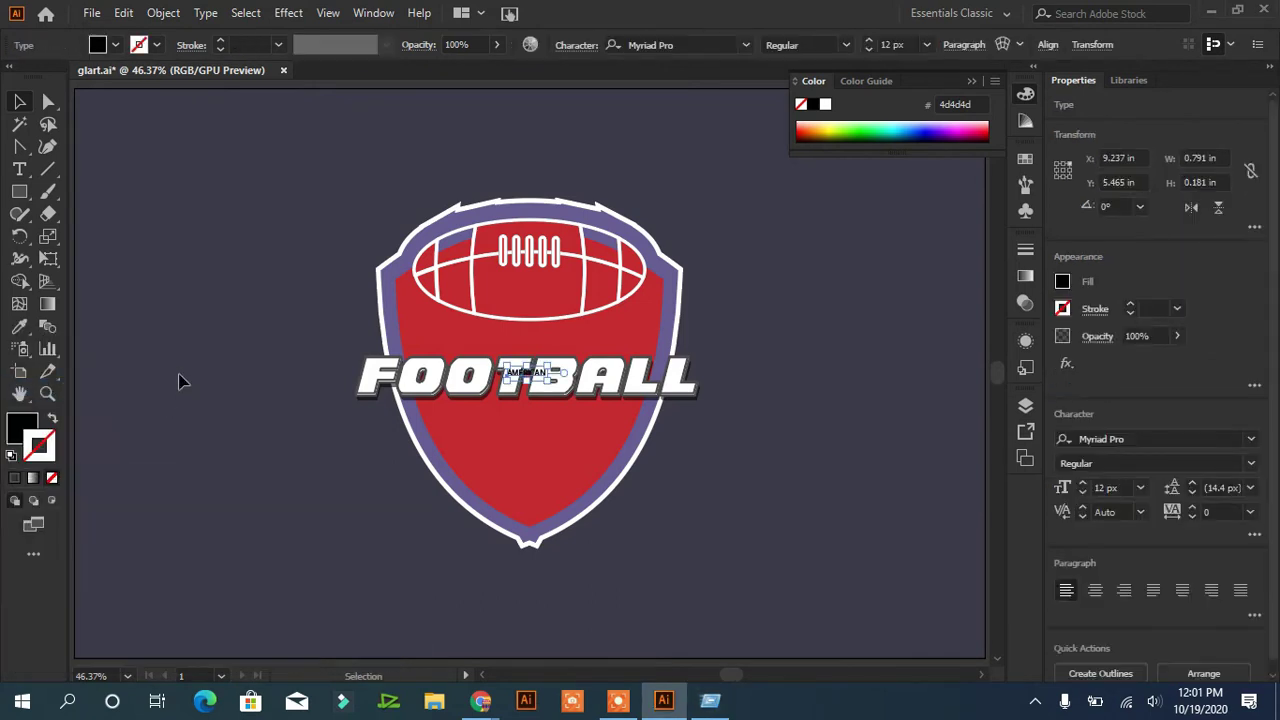
left_click_drag(563, 379, 544, 343)
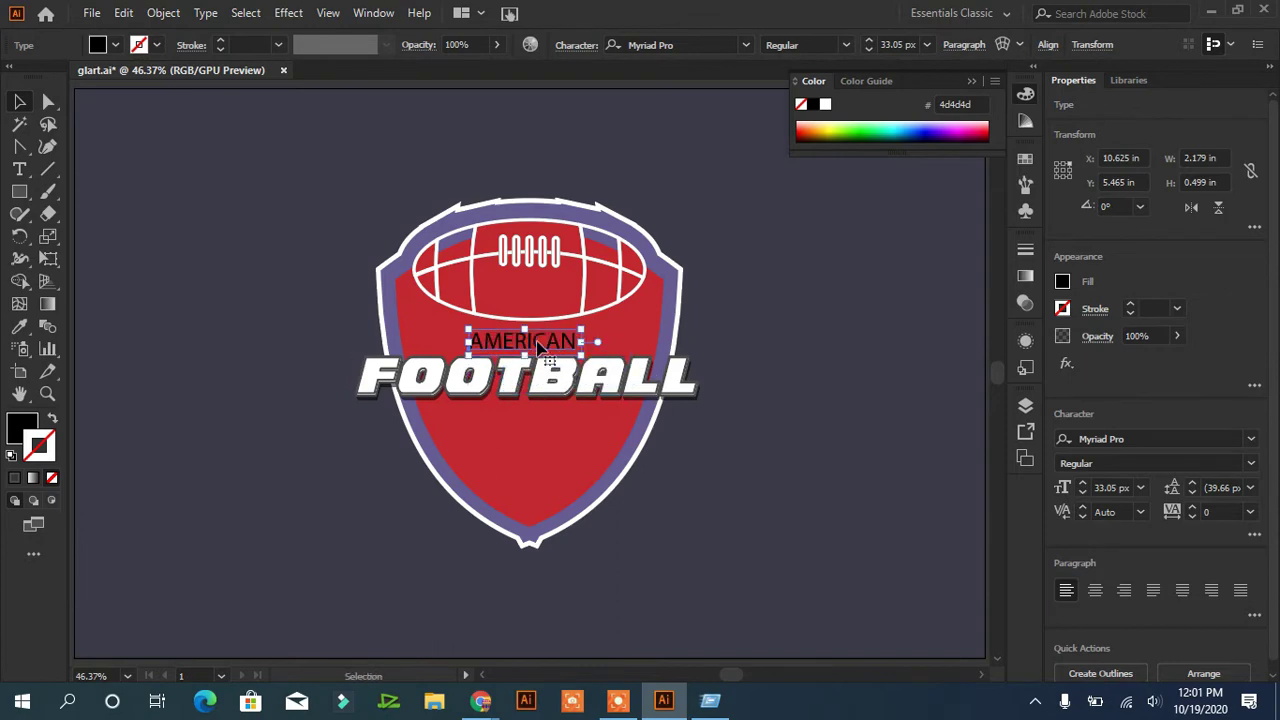
Step: Set the AMERICAN text in the Impact font and fill it with white
left_click(745, 46)
scroll(1057, 359, "up", 5)
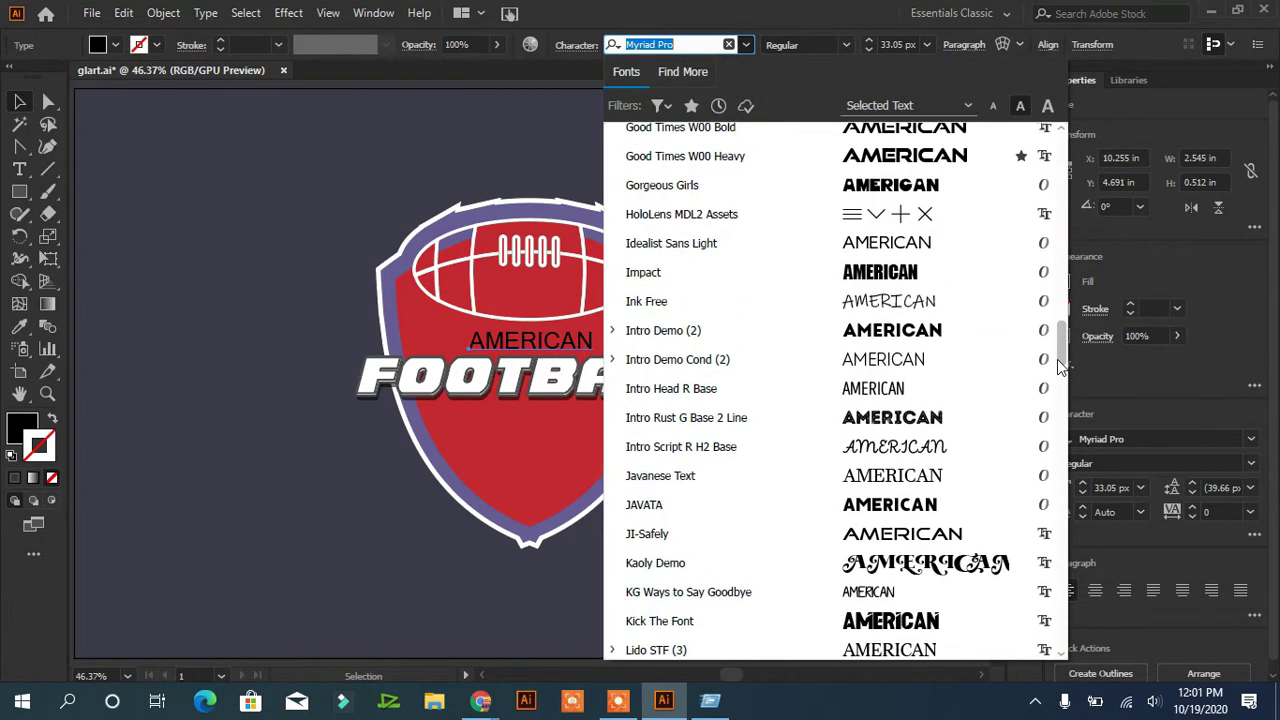
left_click(927, 284)
left_click(115, 45)
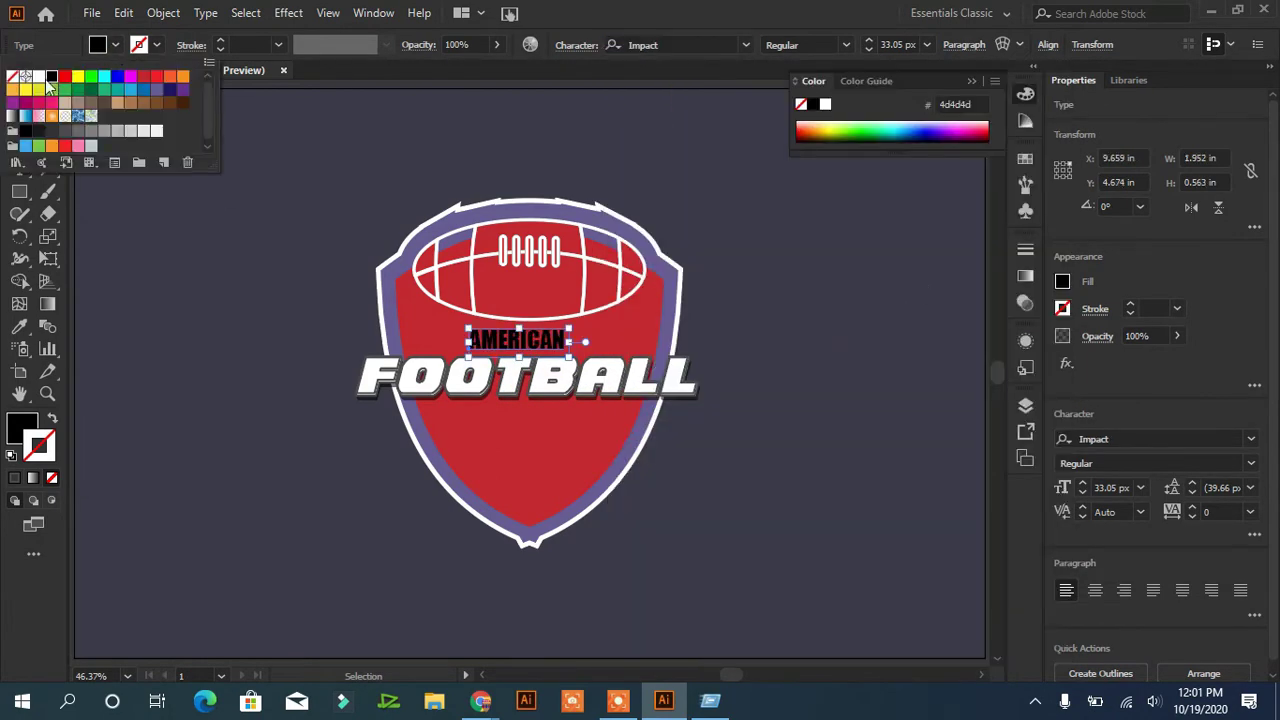
left_click(38, 77)
left_click(212, 310)
Step: Paste a copy of the AMERICAN text behind the original and fill the copy with dark grey
right_click(534, 342)
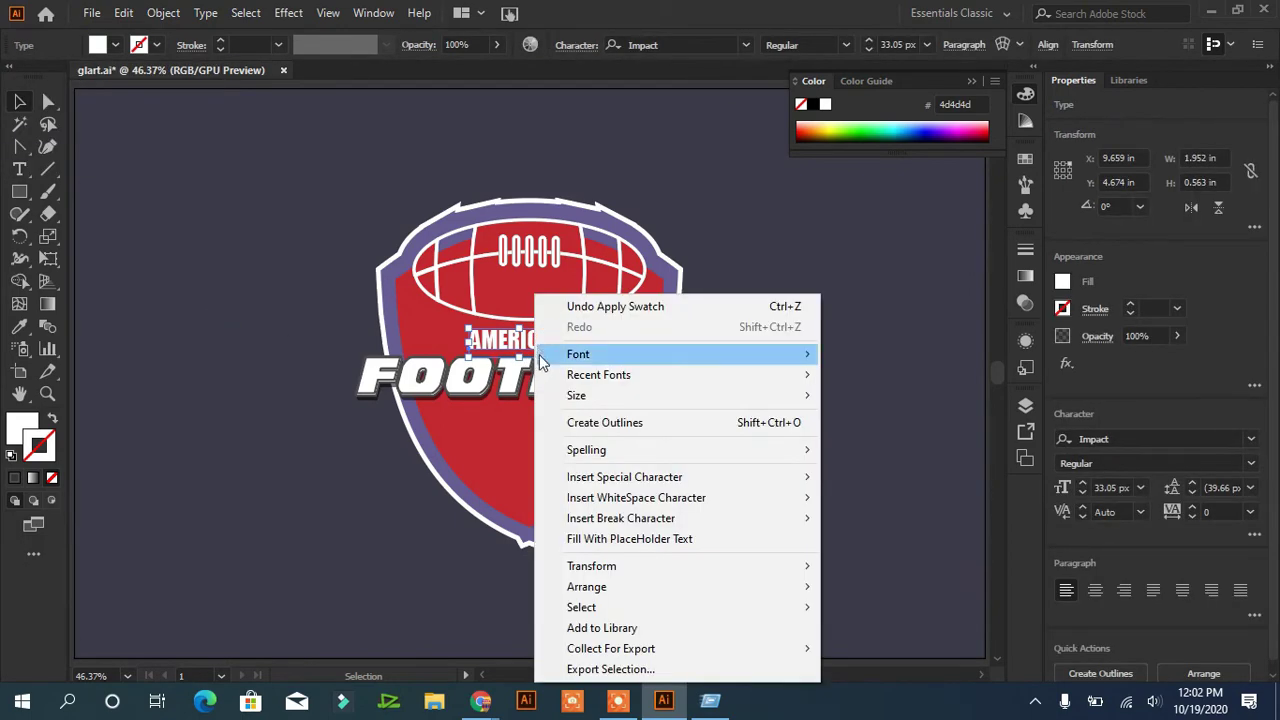
mouse_move(638, 450)
left_click(123, 13)
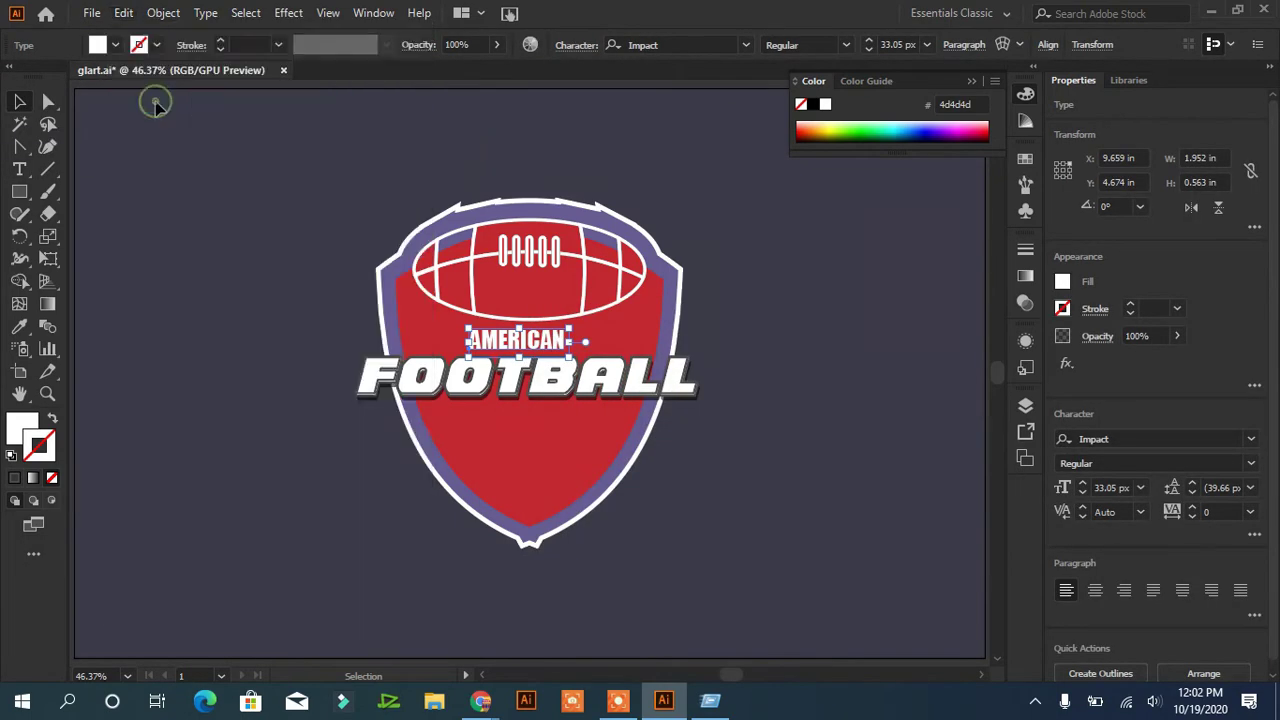
left_click(174, 164)
left_click(115, 45)
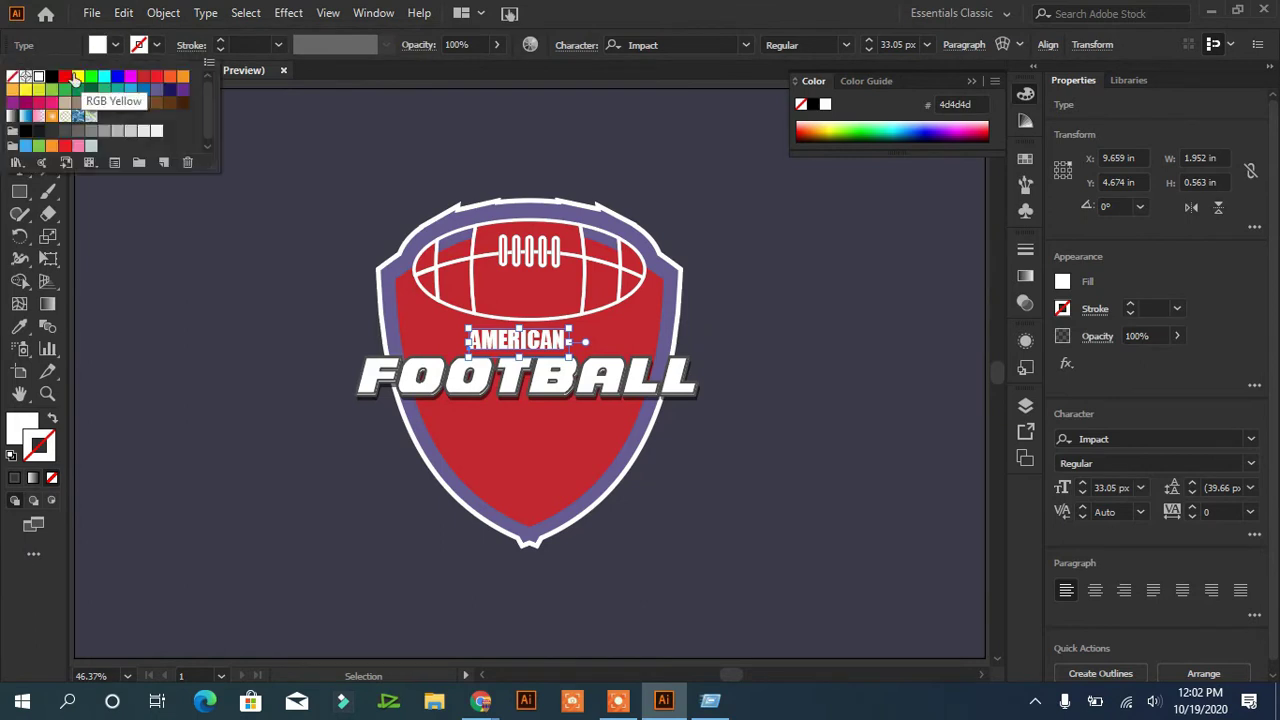
left_click(53, 133)
key("Escape")
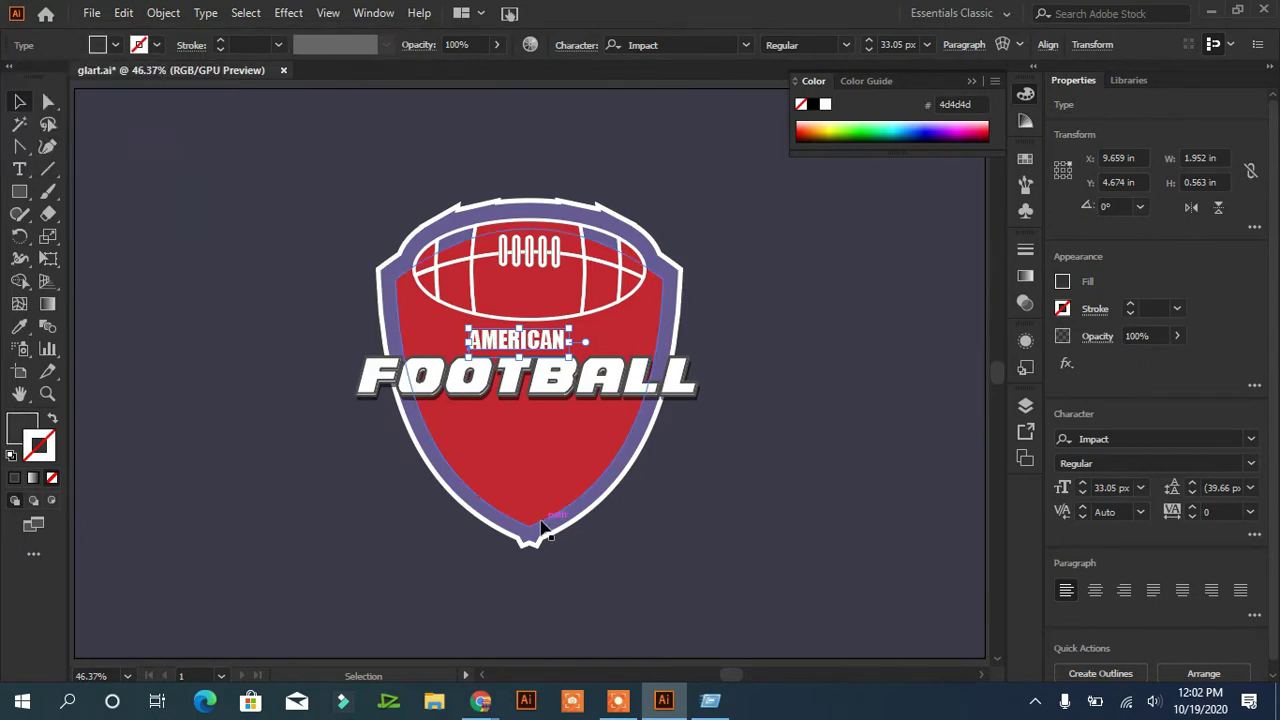
Step: Nudge the dark grey AMERICAN copy slightly right and down from the white text to form a drop shadow
key("Down")
key("Down")
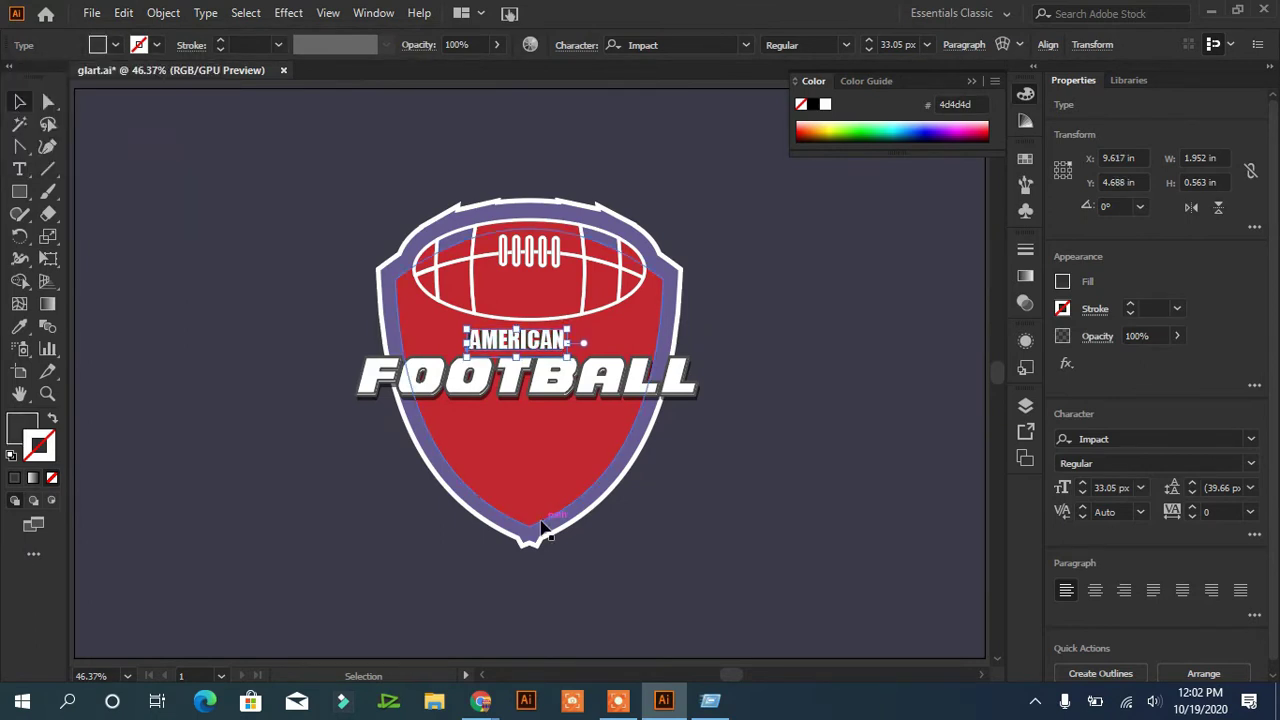
key("ctrl+shift+a")
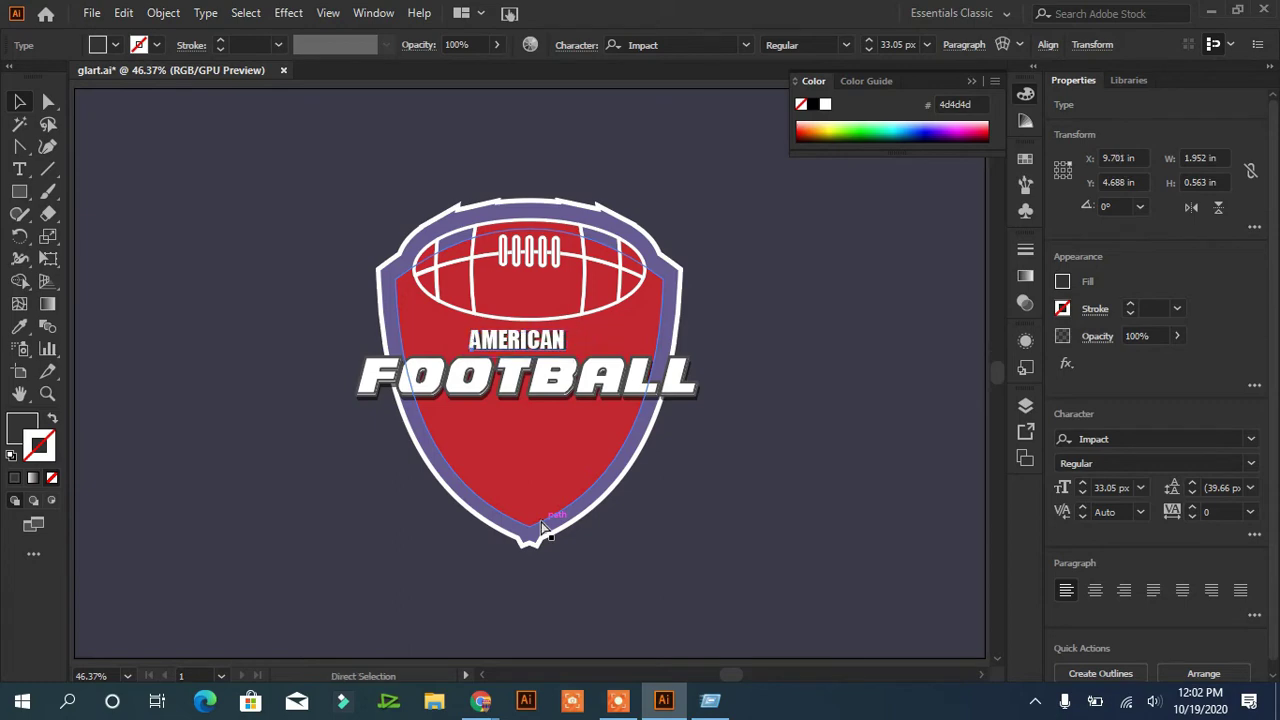
key("ctrl+minus")
key("ctrl+minus")
key("ctrl+minus")
key("ctrl+plus")
key("ctrl+plus")
key("ctrl+plus")
key("ctrl+plus")
key("ctrl+plus")
key("ctrl+plus")
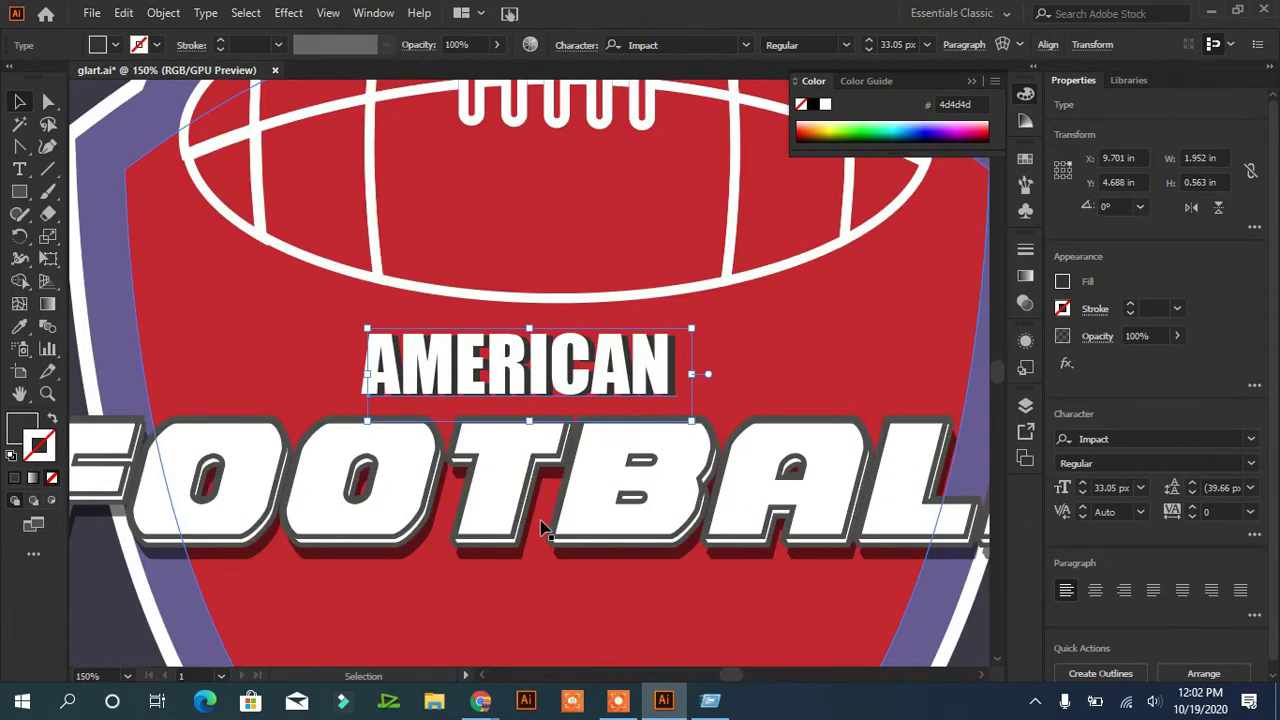
key("Down")
key("Up")
key("Left")
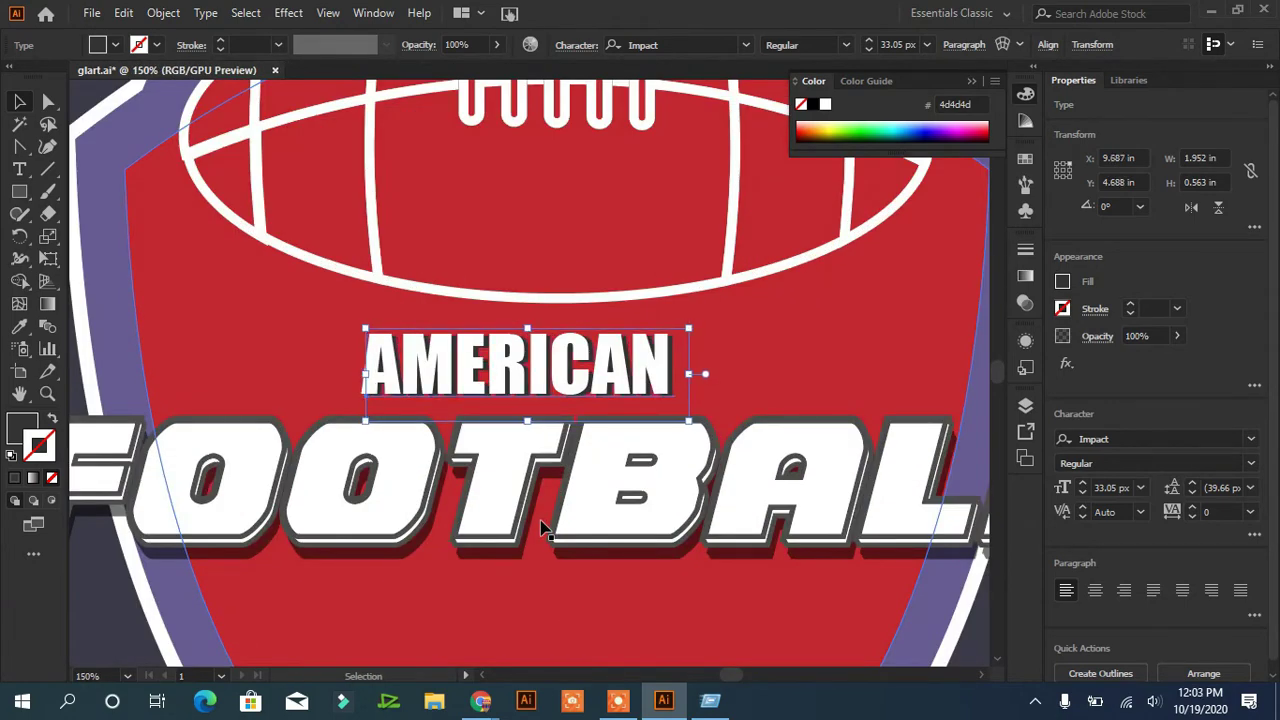
key("Down")
left_click(757, 385)
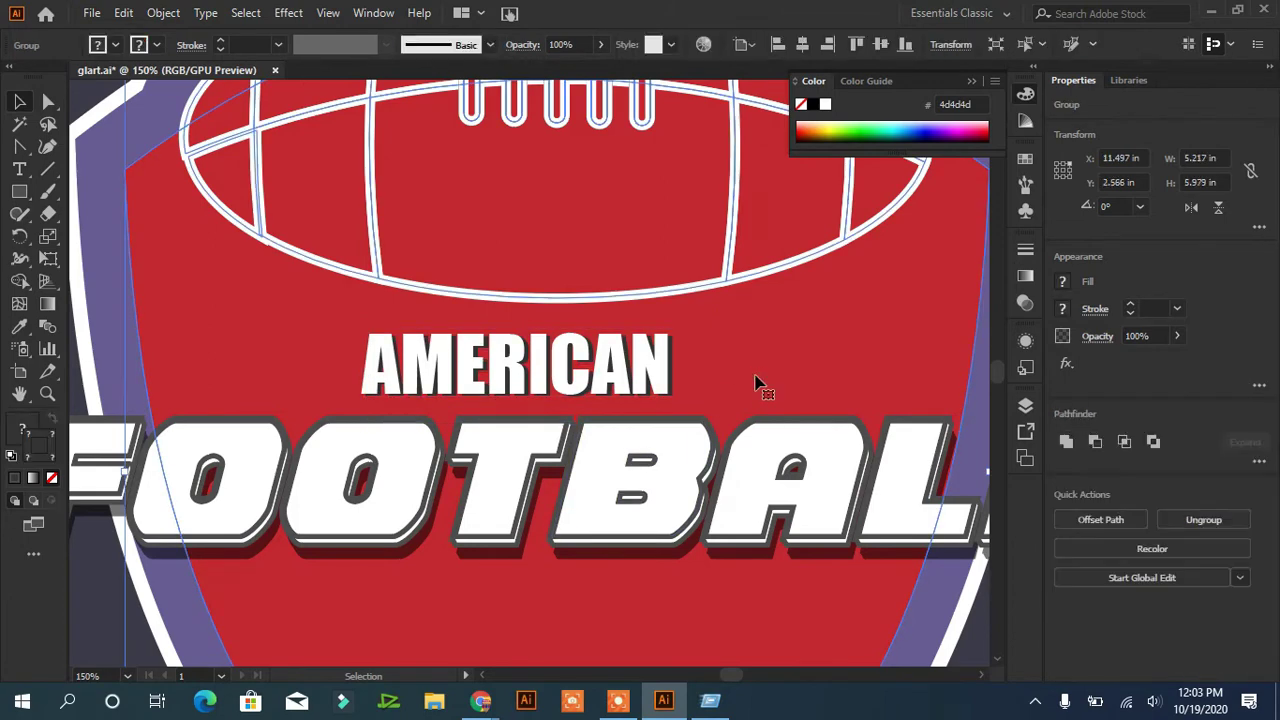
Step: Group the white AMERICAN text with its dark grey shadow copy
key("ctrl+0")
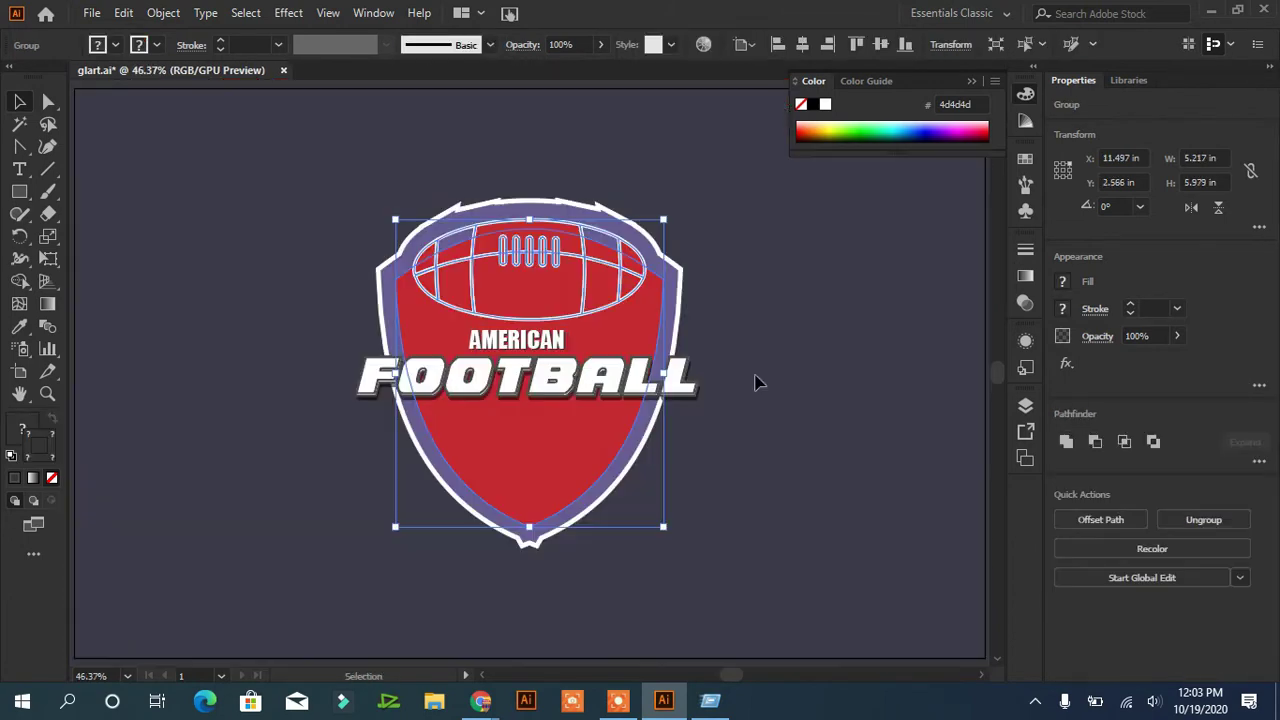
left_click(553, 348)
key("ctrl+minus")
key("ctrl+minus")
key("ctrl+equal")
key("ctrl+equal")
key("ctrl+equal")
key("ctrl+equal")
key("ctrl+equal")
key("ctrl+equal")
key("ctrl+equal")
key("ctrl+equal")
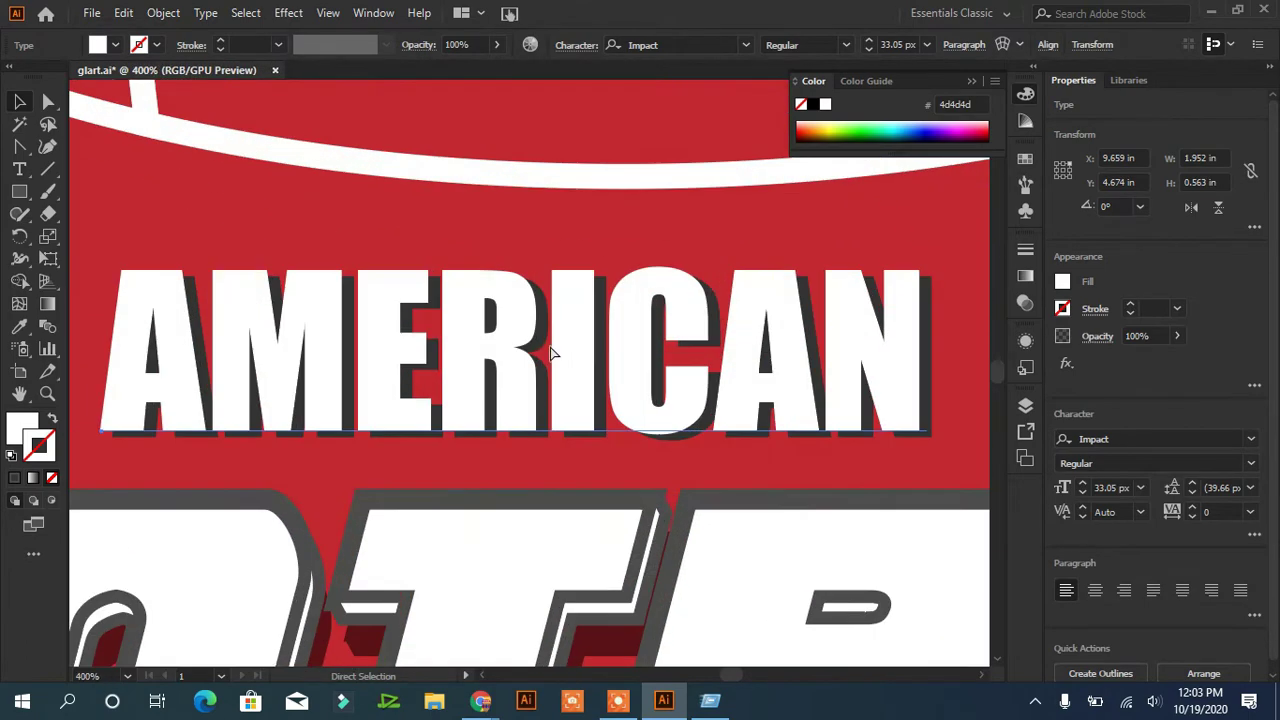
left_click(631, 346)
left_click(604, 353)
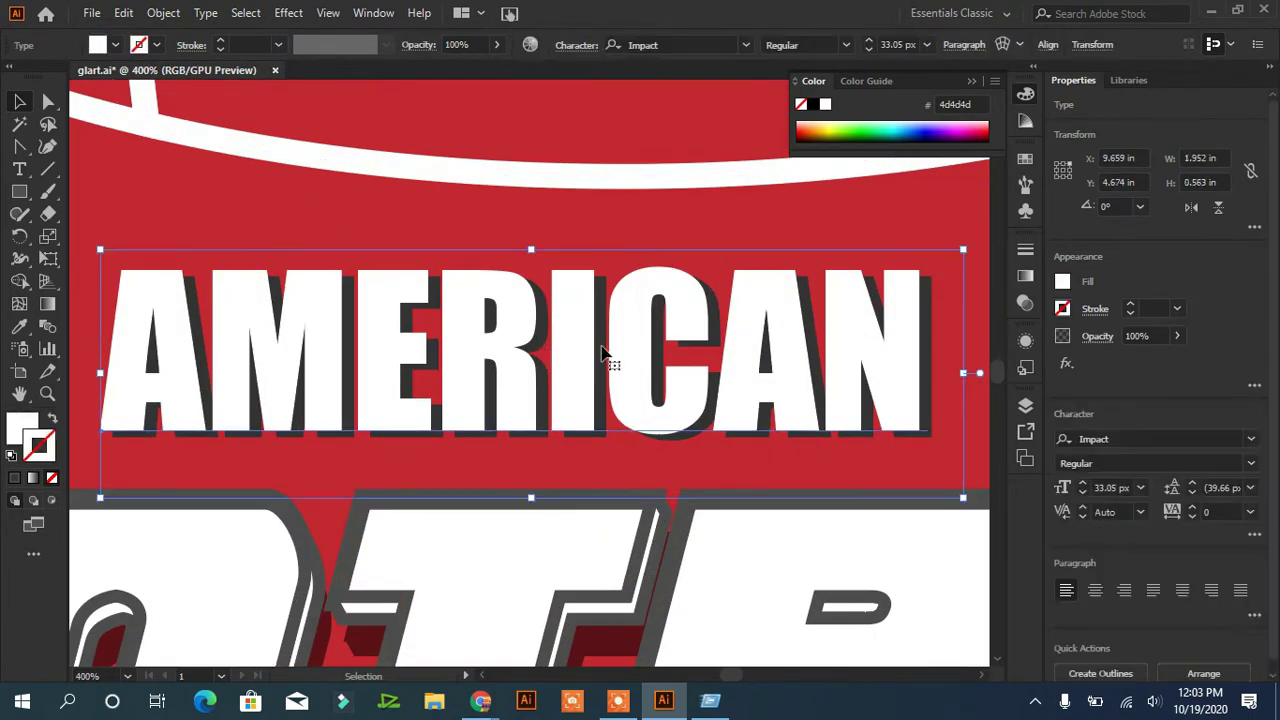
left_click(1025, 406)
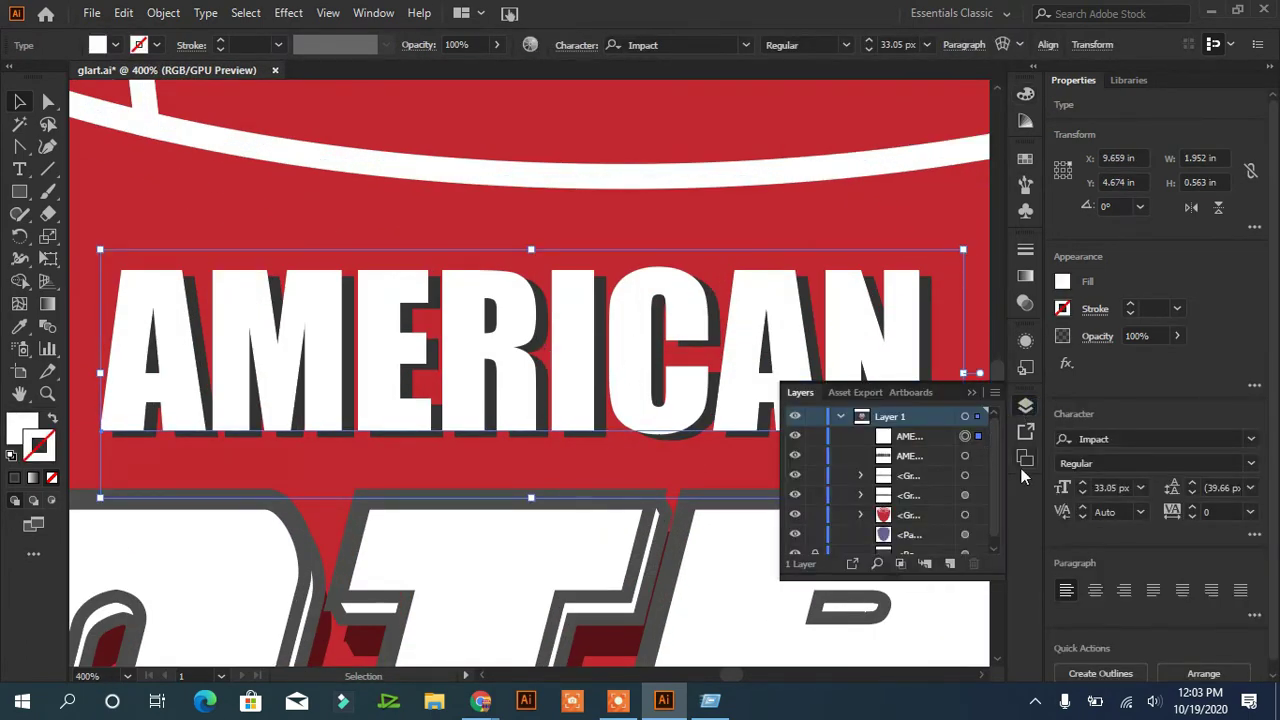
left_click(965, 456, "shift")
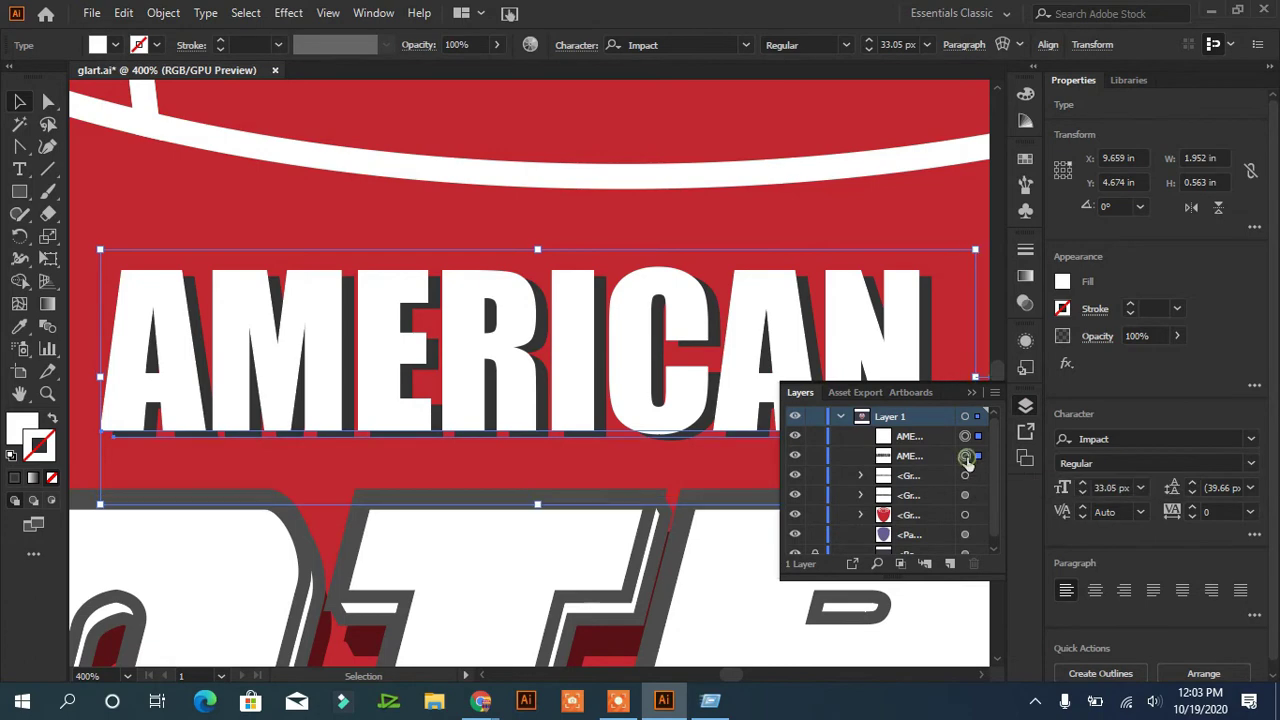
right_click(697, 378)
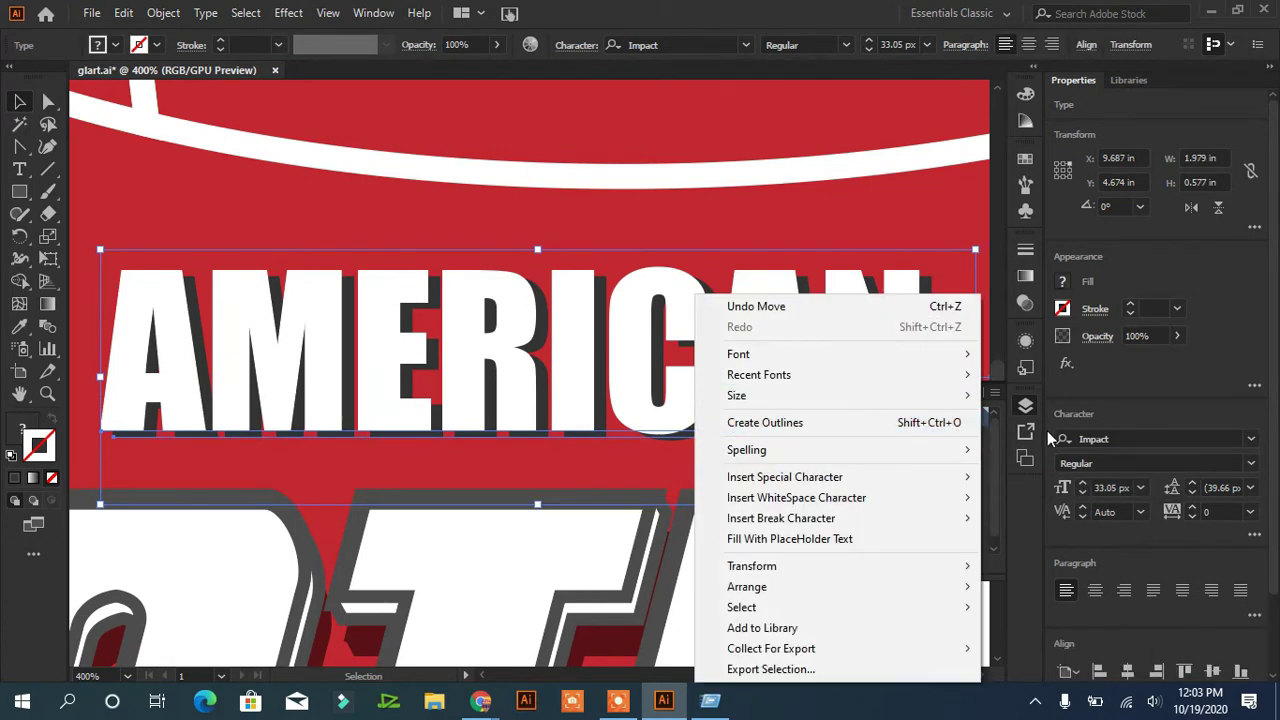
left_click(791, 219)
left_click(965, 436)
left_click(965, 456, "shift")
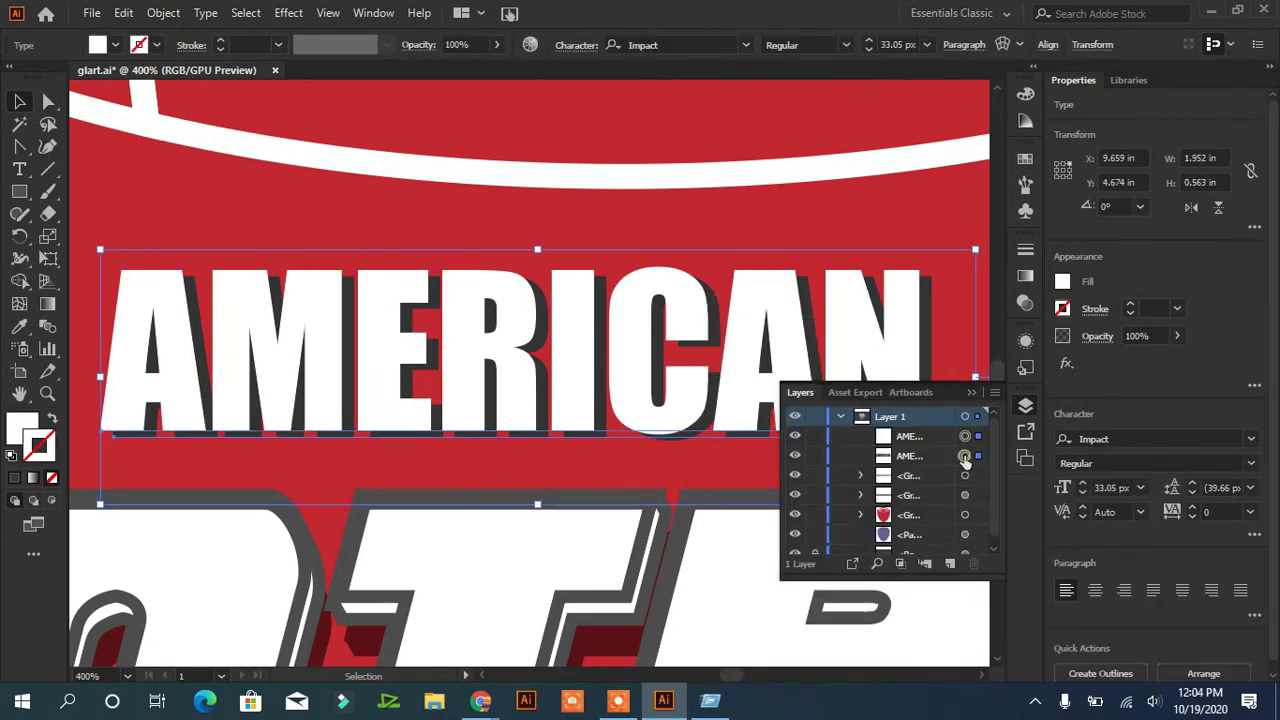
key("ctrl+shift+o")
left_click(820, 221)
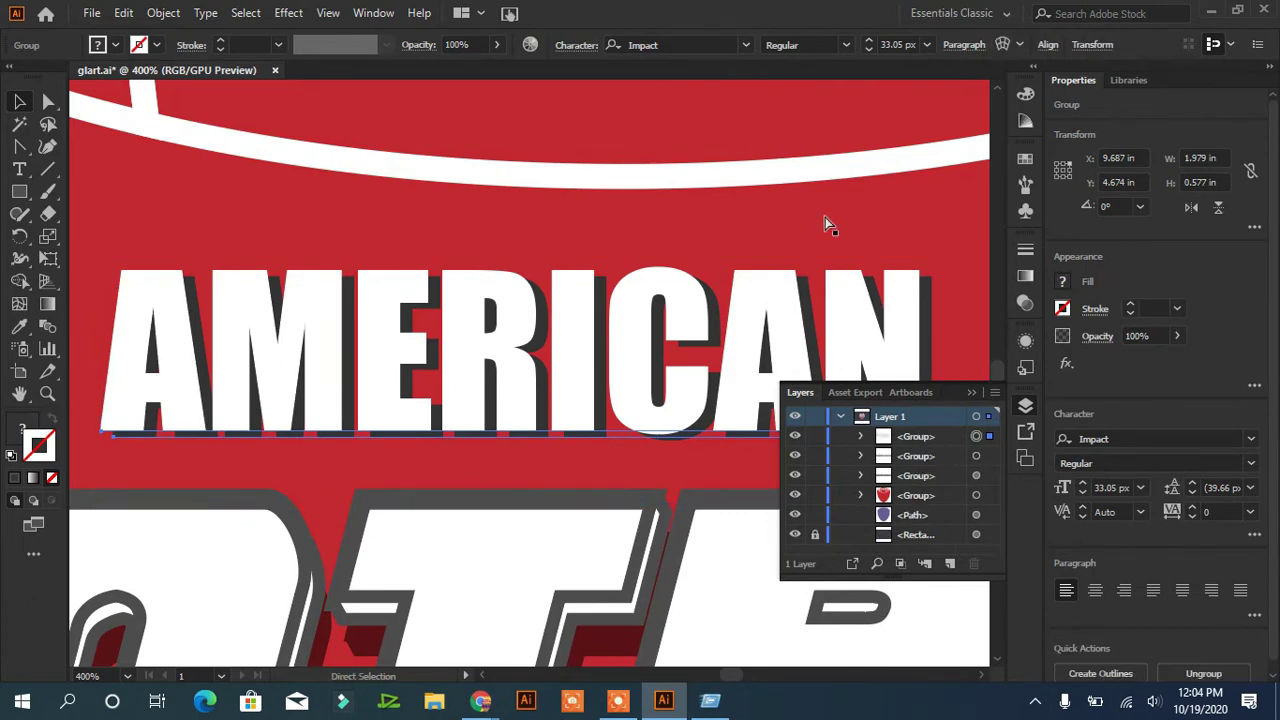
Step: Group the separate parts of the FOOTBALL lettering into one object
key("ctrl+0")
left_click(826, 297)
left_click_drag(707, 405, 684, 404)
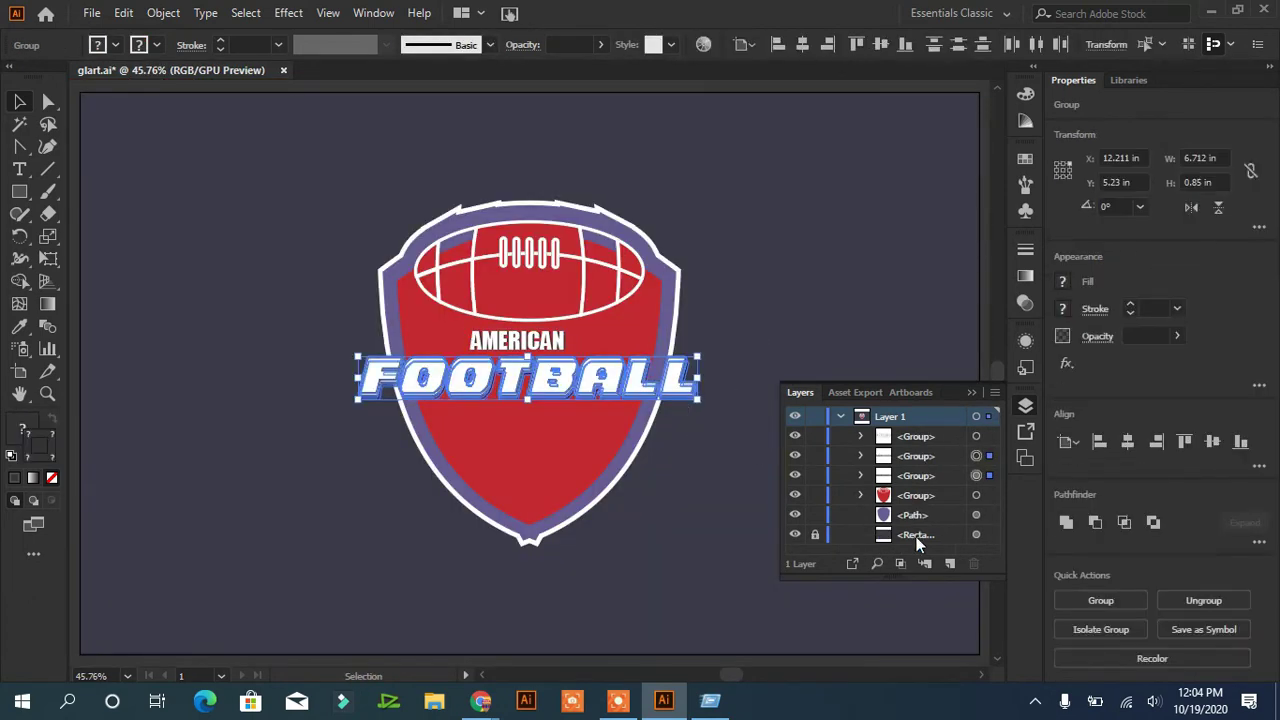
key("ctrl+g")
left_click(702, 514)
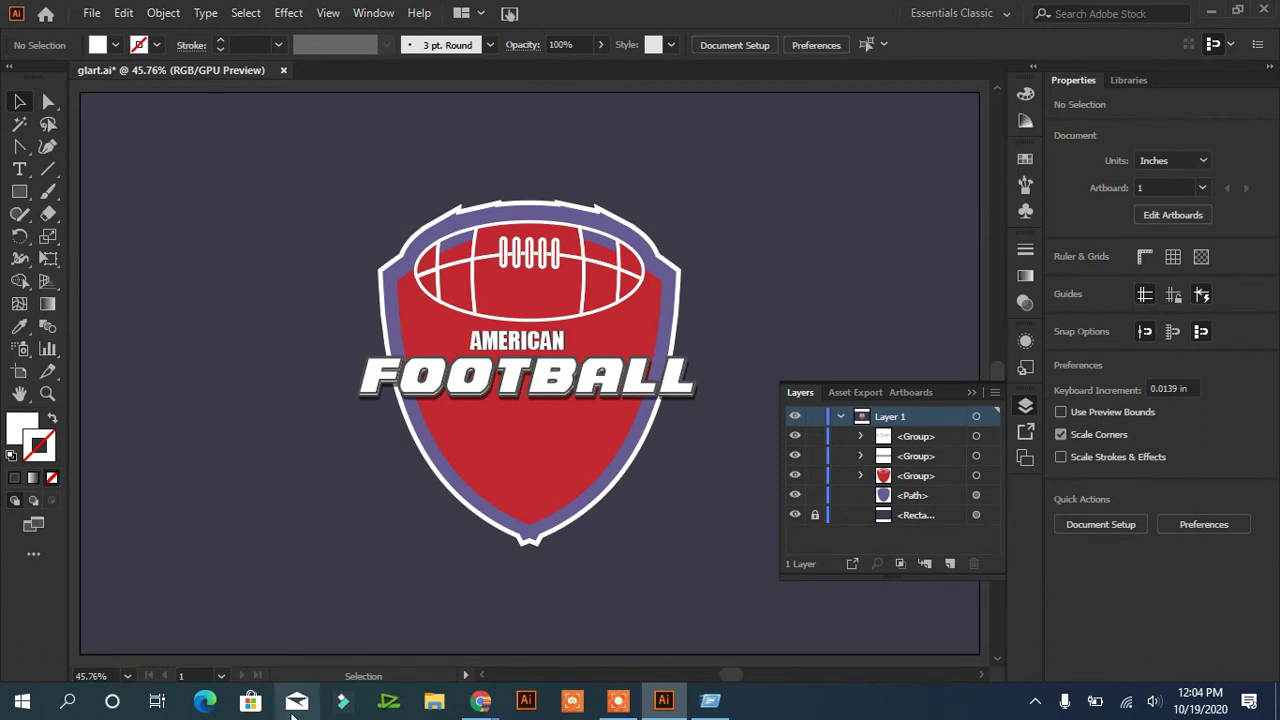
Step: Copy the word CHAMPIONSHIP from the Run dialog and paste it as text into the logo
key("super+r")
left_click_drag(192, 583, 272, 585)
right_click(272, 585)
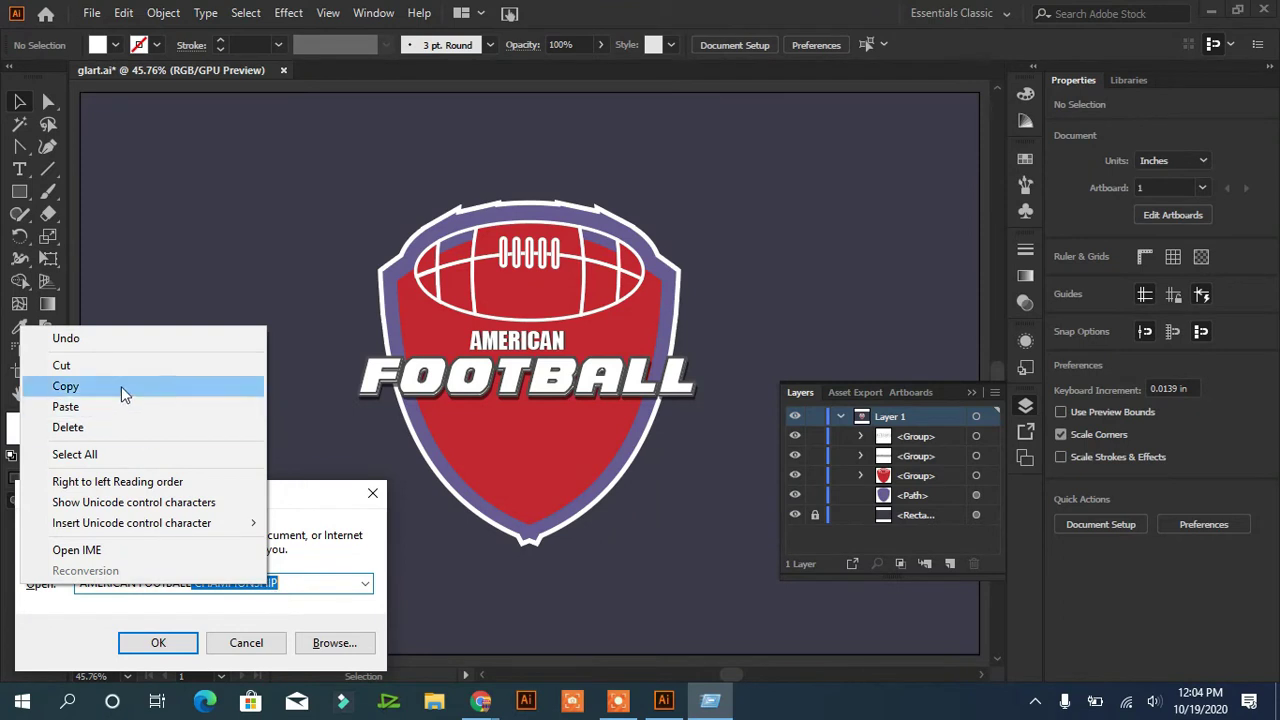
left_click(250, 388)
key("Escape")
key("ctrl+v")
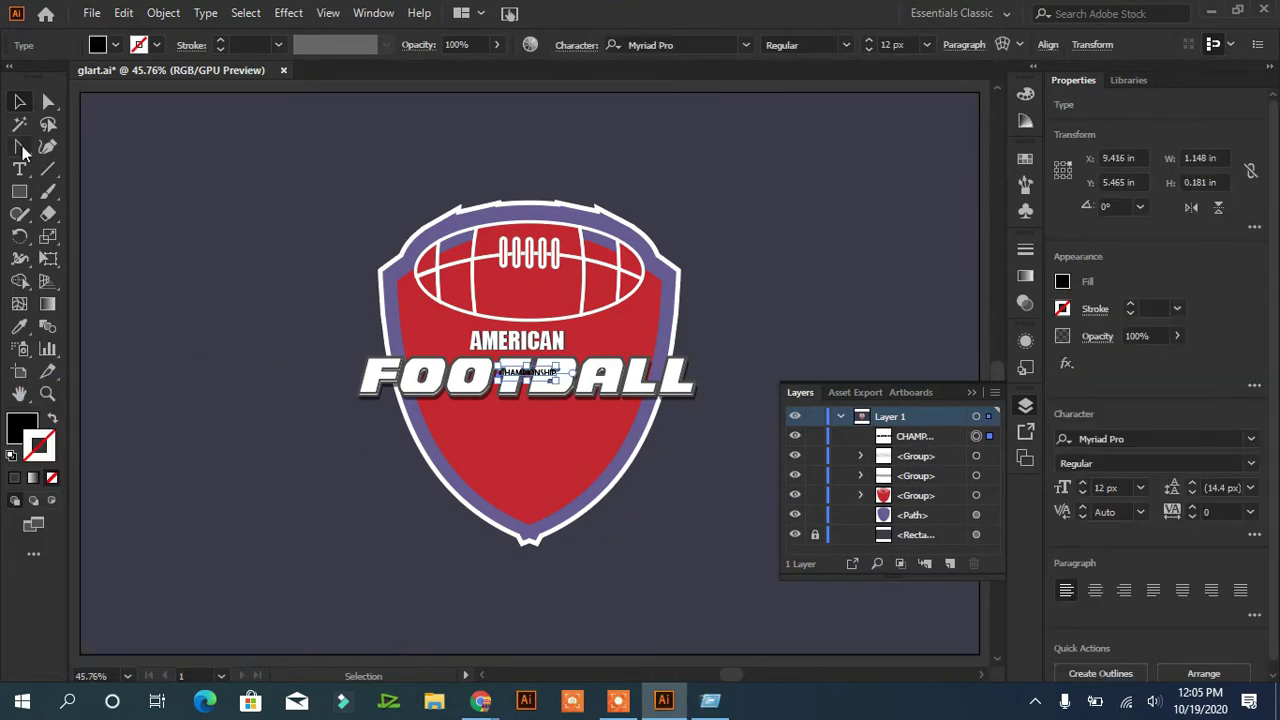
Step: Match the CHAMPIONSHIP text to AMERICAN's white Impact style, then place it below FOOTBALL at 38 px
left_click(19, 326)
left_click(510, 337)
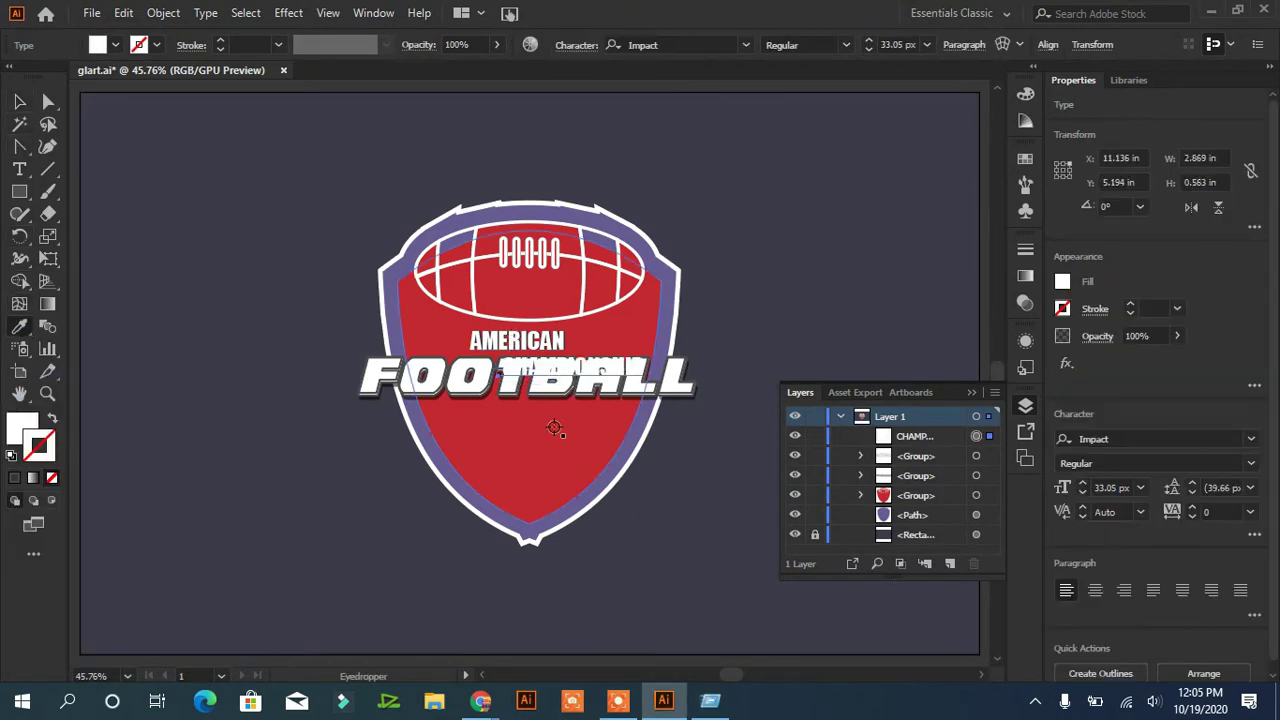
key("v")
left_click_drag(575, 373, 527, 431)
left_click(1081, 484)
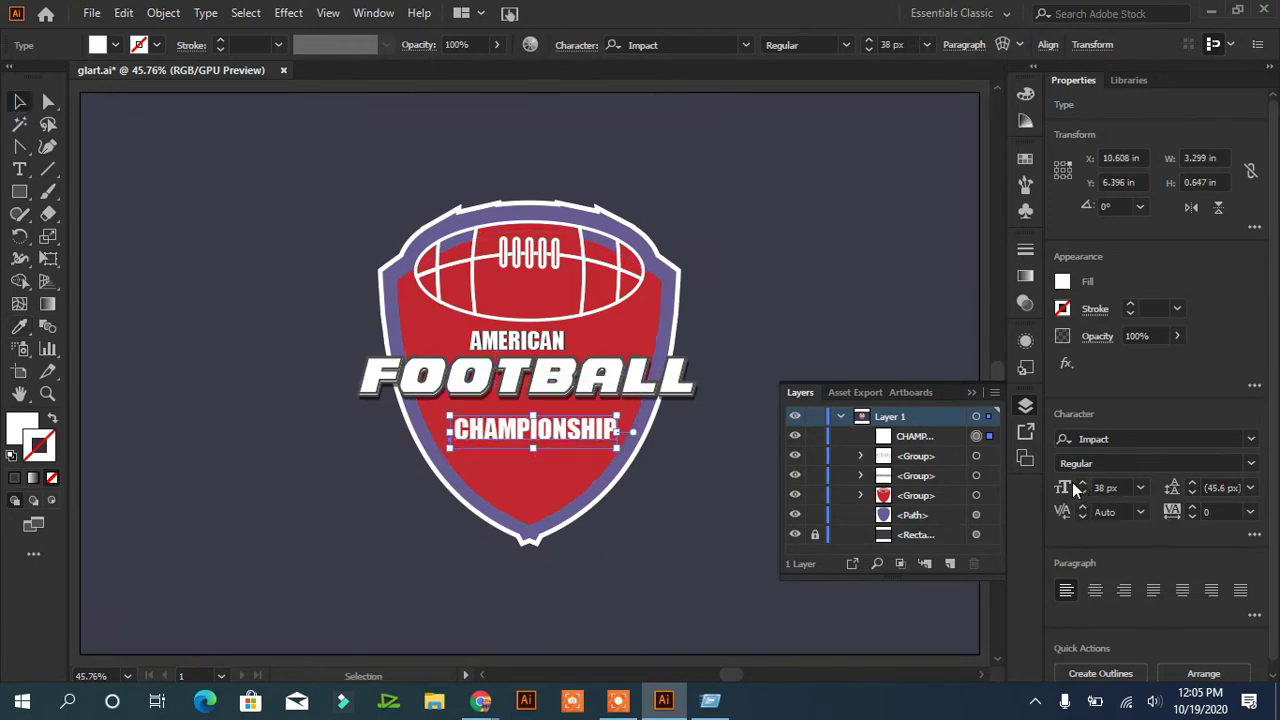
Step: Centre the CHAMPIONSHIP text horizontally in the shield and nudge it further down from FOOTBALL
left_click_drag(609, 455, 604, 456)
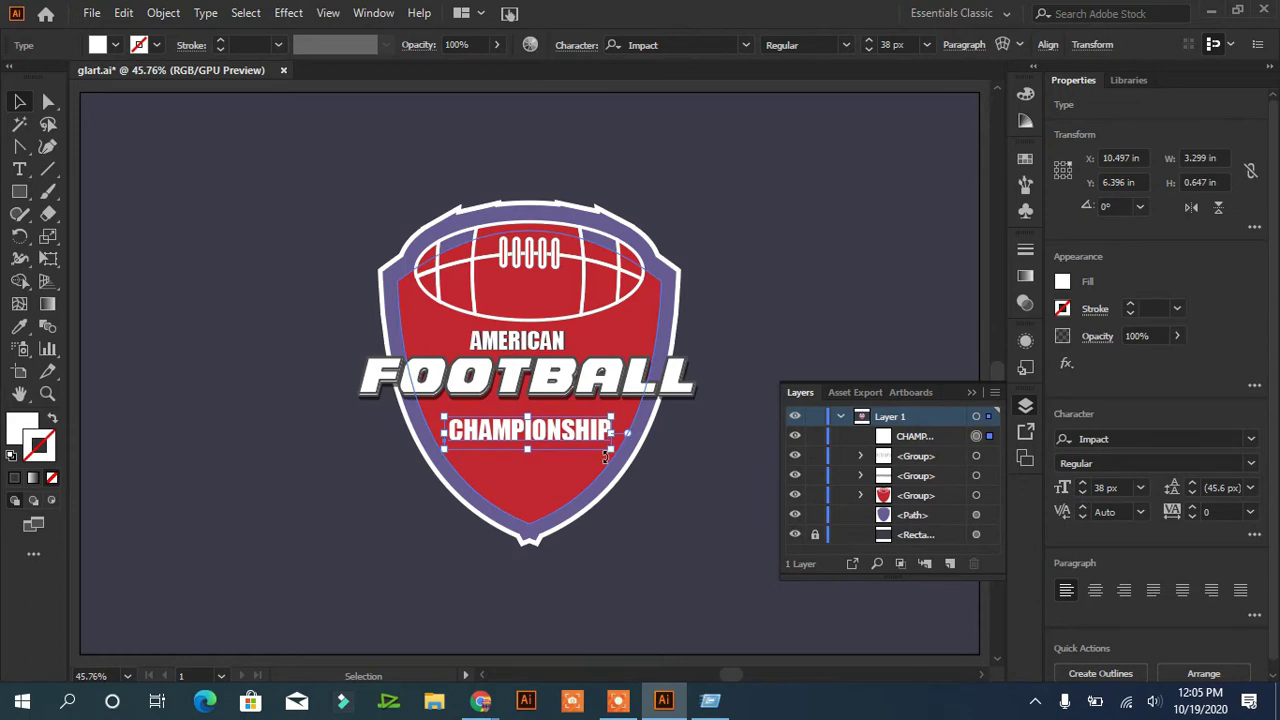
key("Down")
key("Down")
key("Down")
key("Down")
key("Down")
key("Down")
key("Down")
key("Down")
key("Down")
key("Down")
key("Down")
key("Down")
key("Down")
key("Down")
key("Down")
key("Down")
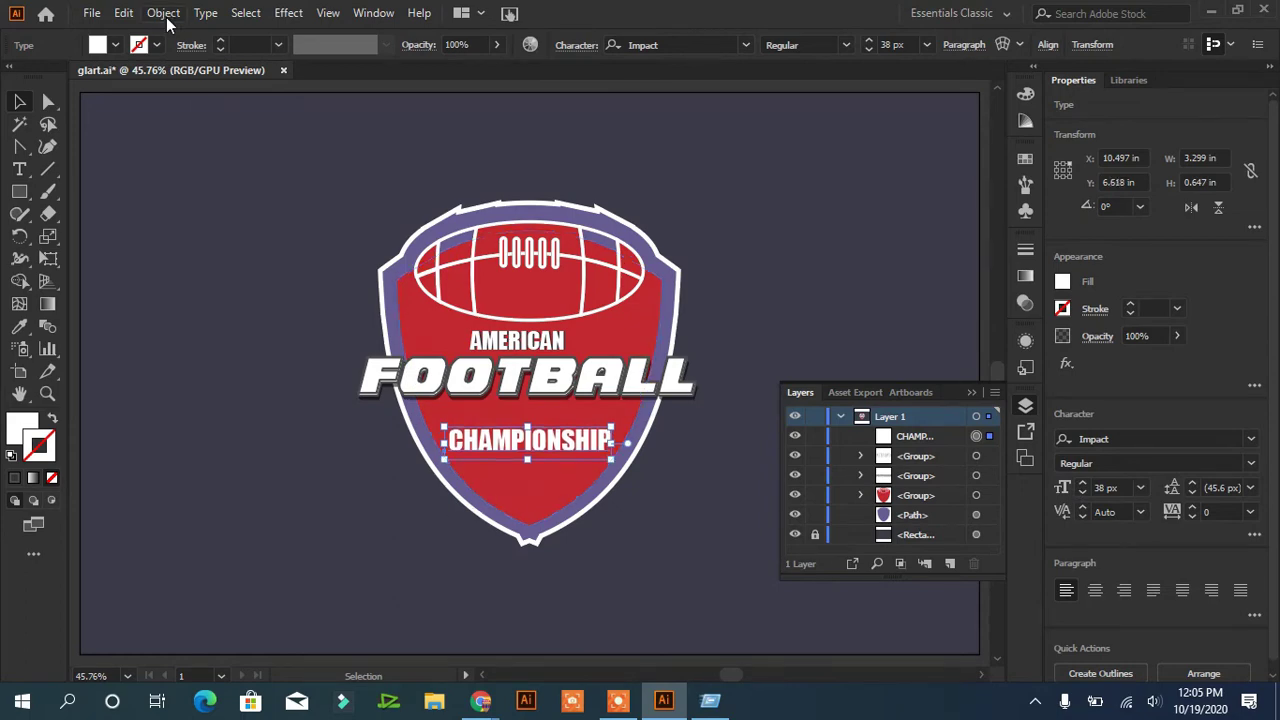
Step: Paste a copy of the CHAMPIONSHIP text behind the original and fill the copy with dark grey
left_click(123, 12)
left_click(153, 103)
left_click(124, 13)
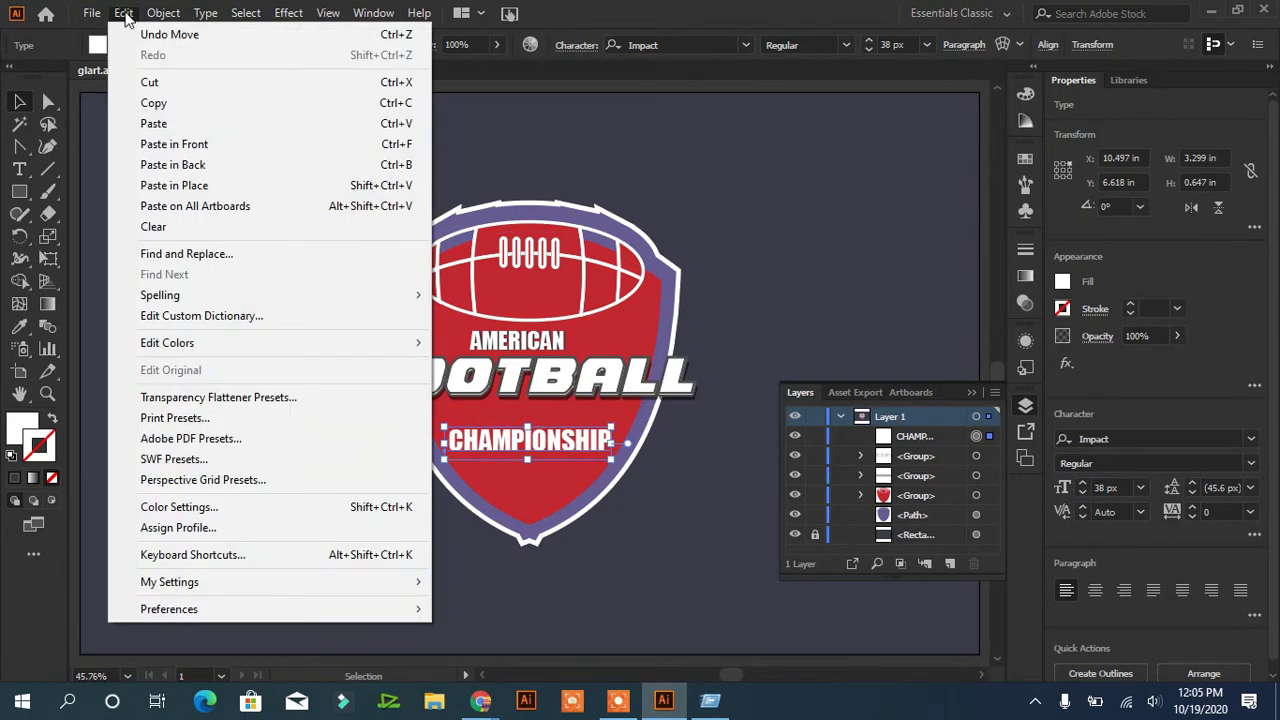
left_click(174, 144)
left_click(132, 46)
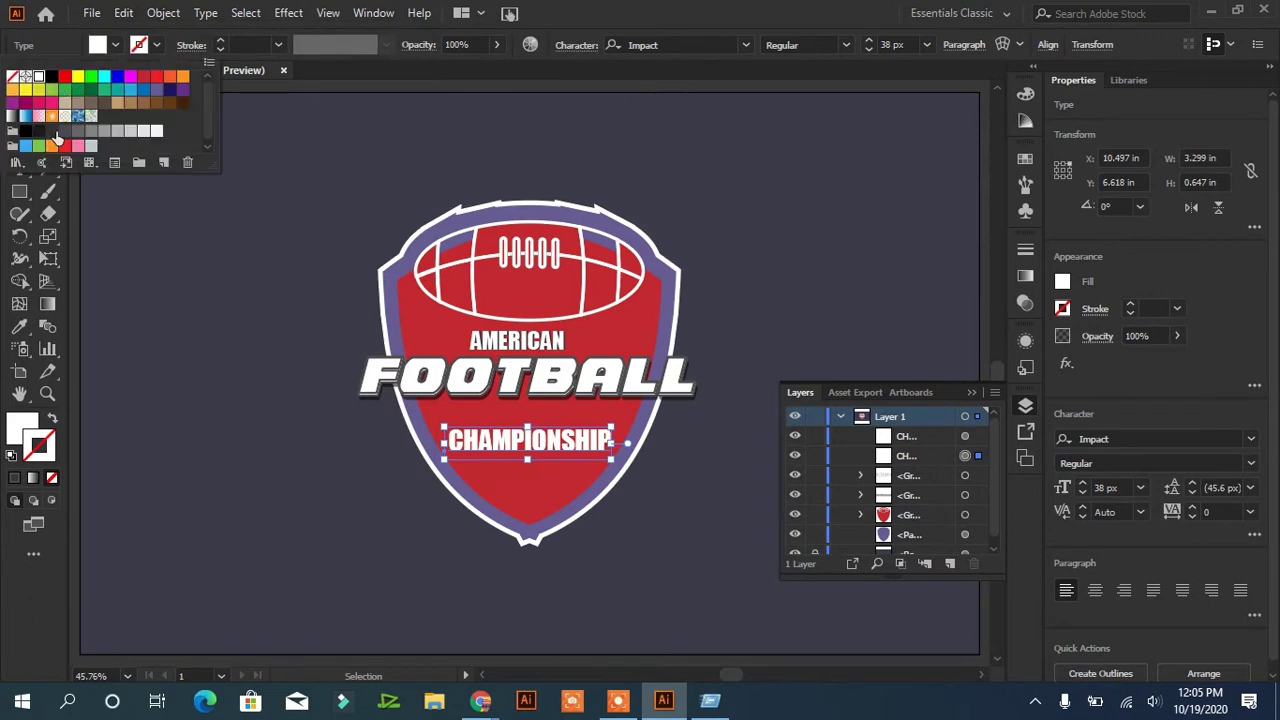
left_click(51, 130)
left_click(230, 330)
Step: Nudge the dark grey CHAMPIONSHIP copy slightly down as a shadow and group it with the white text
key("Down")
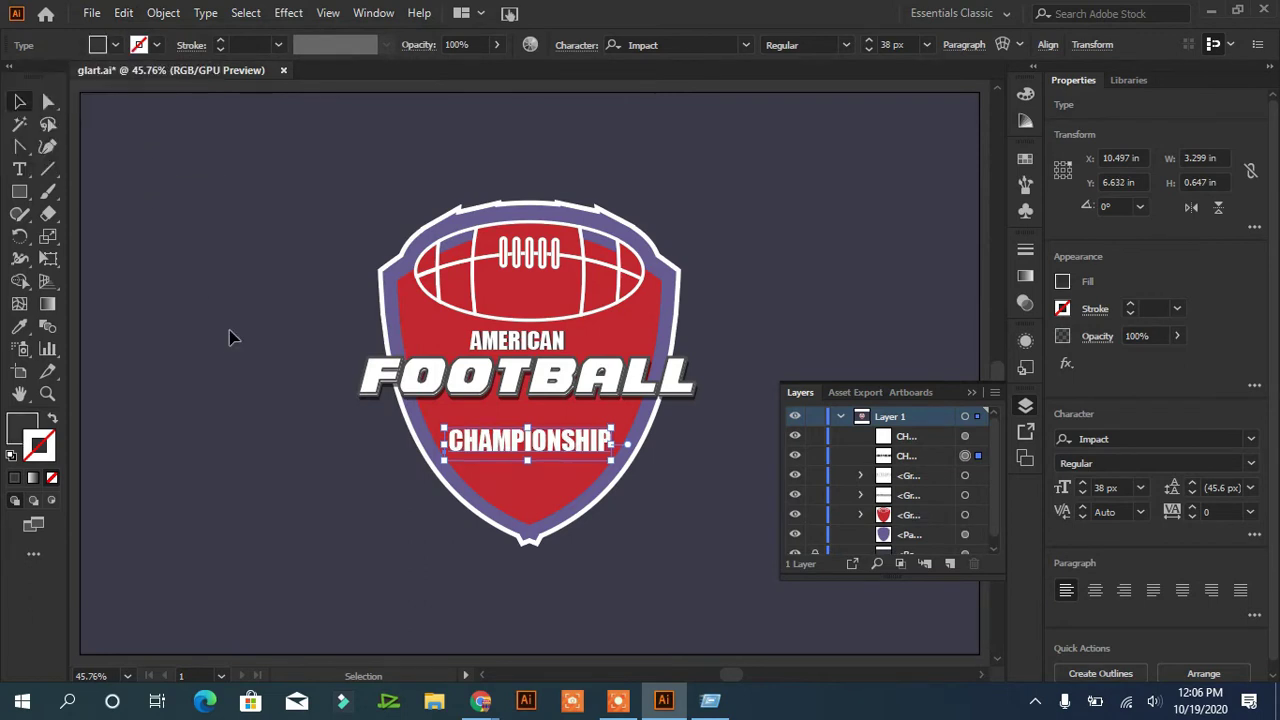
left_click(964, 437, "shift")
left_click(689, 531)
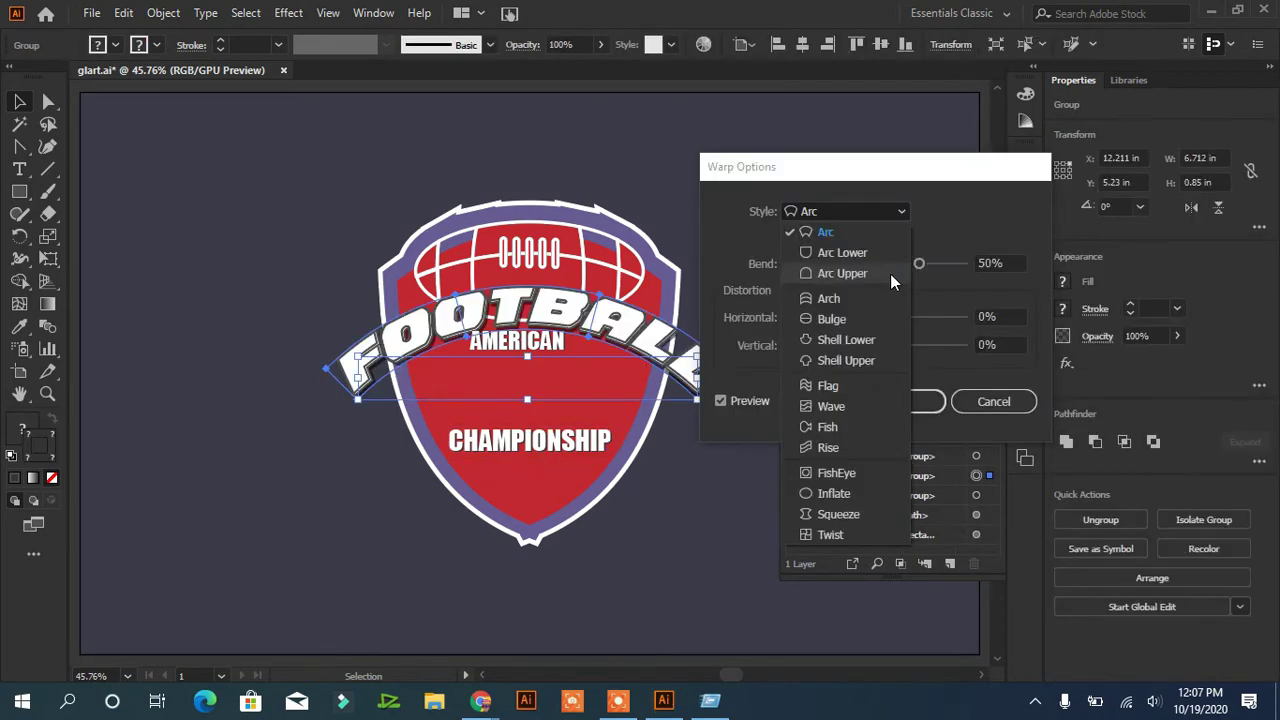
Step: Warp the FOOTBALL lettering with the Arc Upper style at -6% bend and scale it down slightly
left_click(890, 274)
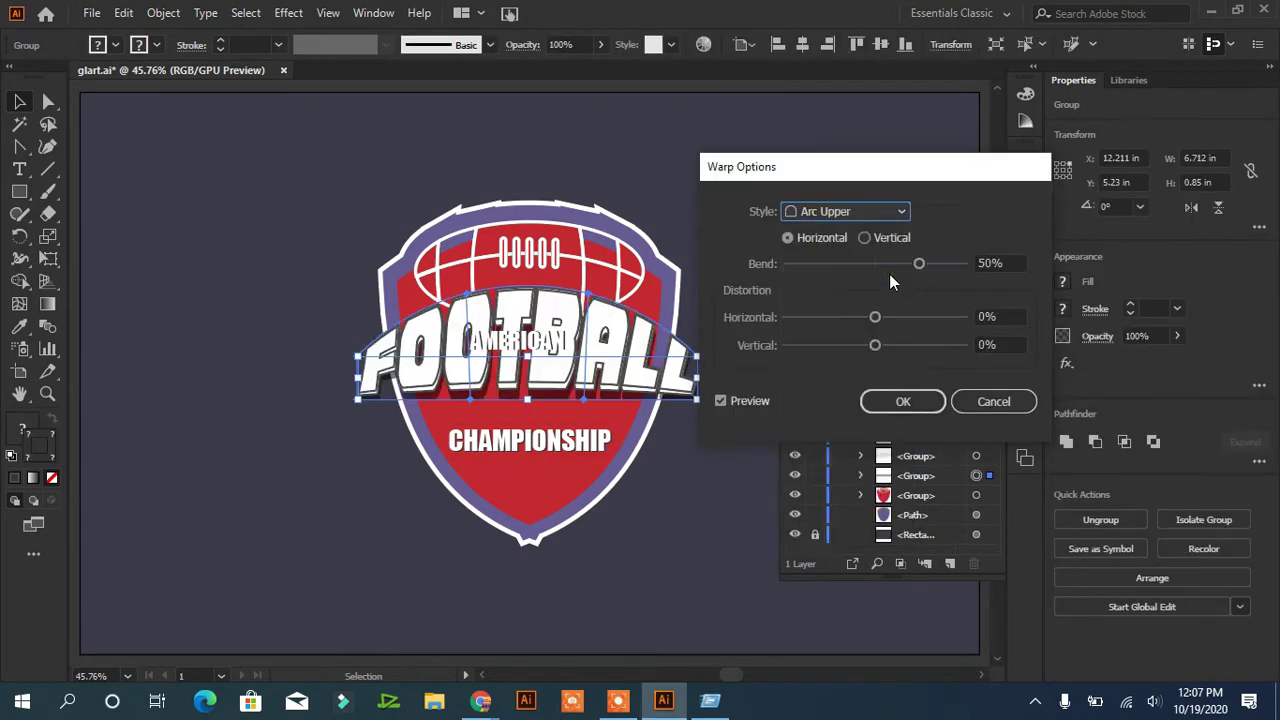
left_click_drag(920, 265, 871, 272)
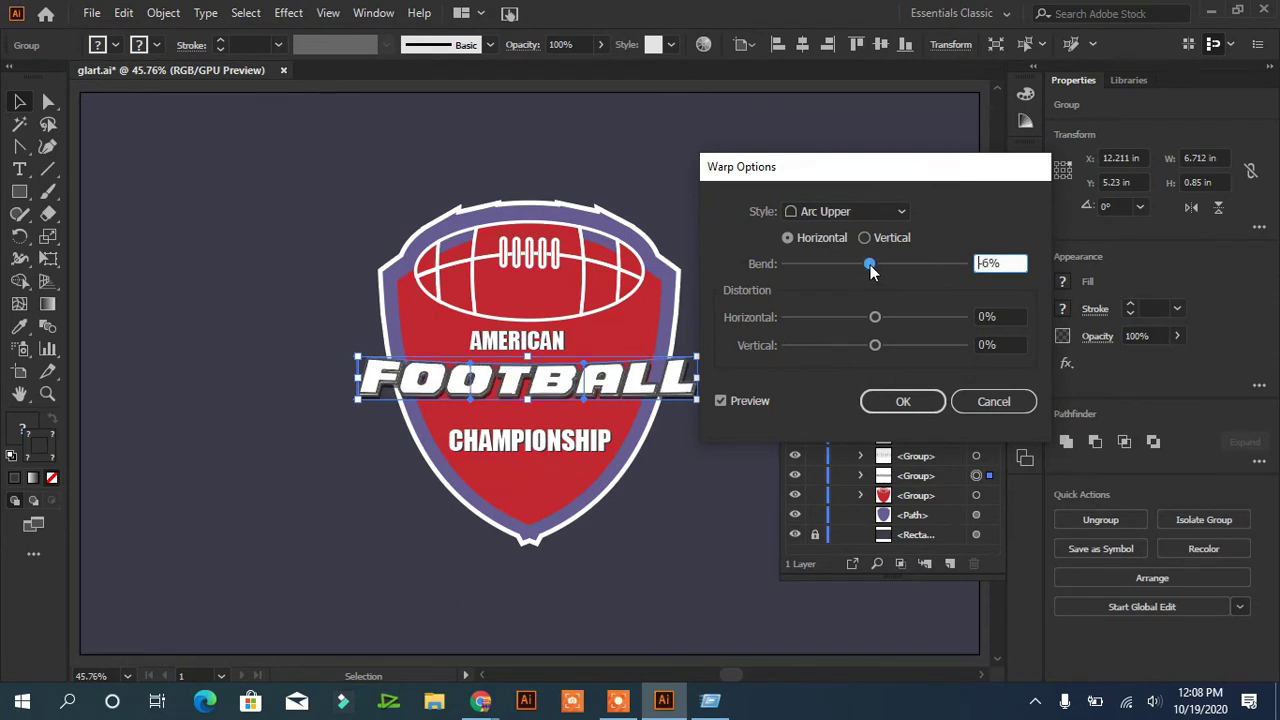
left_click(890, 400)
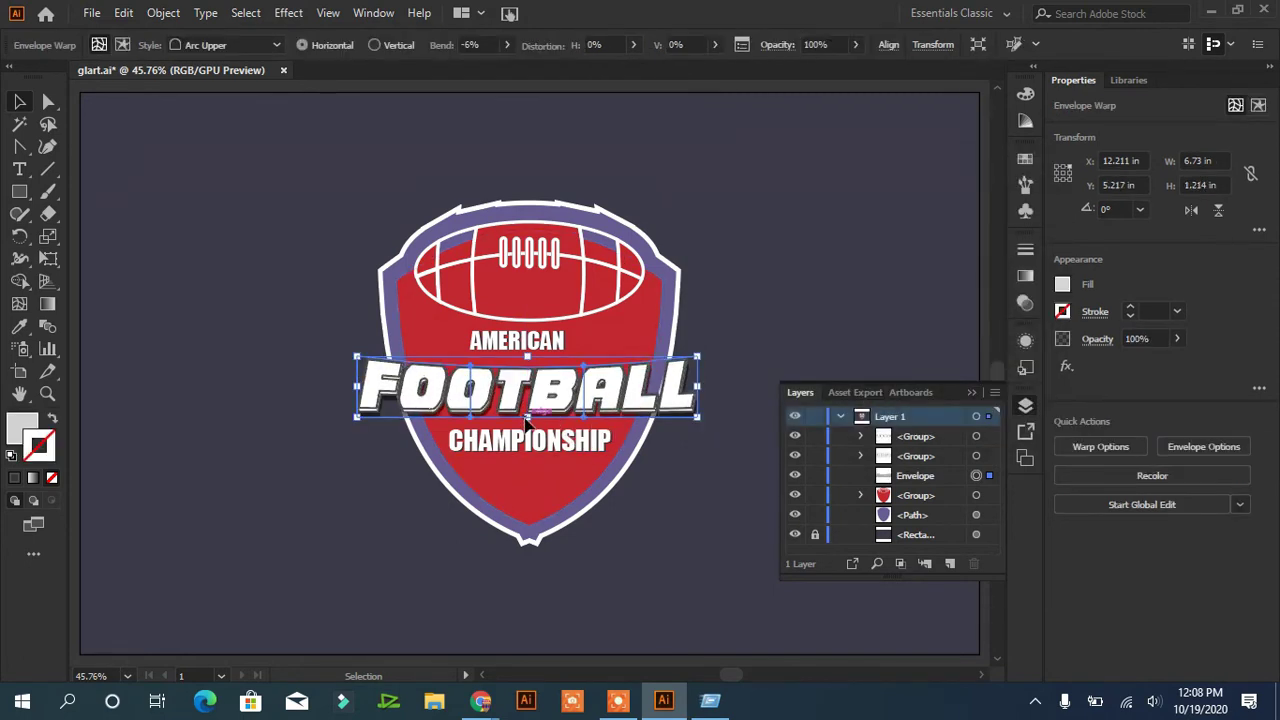
left_click_drag(697, 414, 686, 420)
left_click(757, 354)
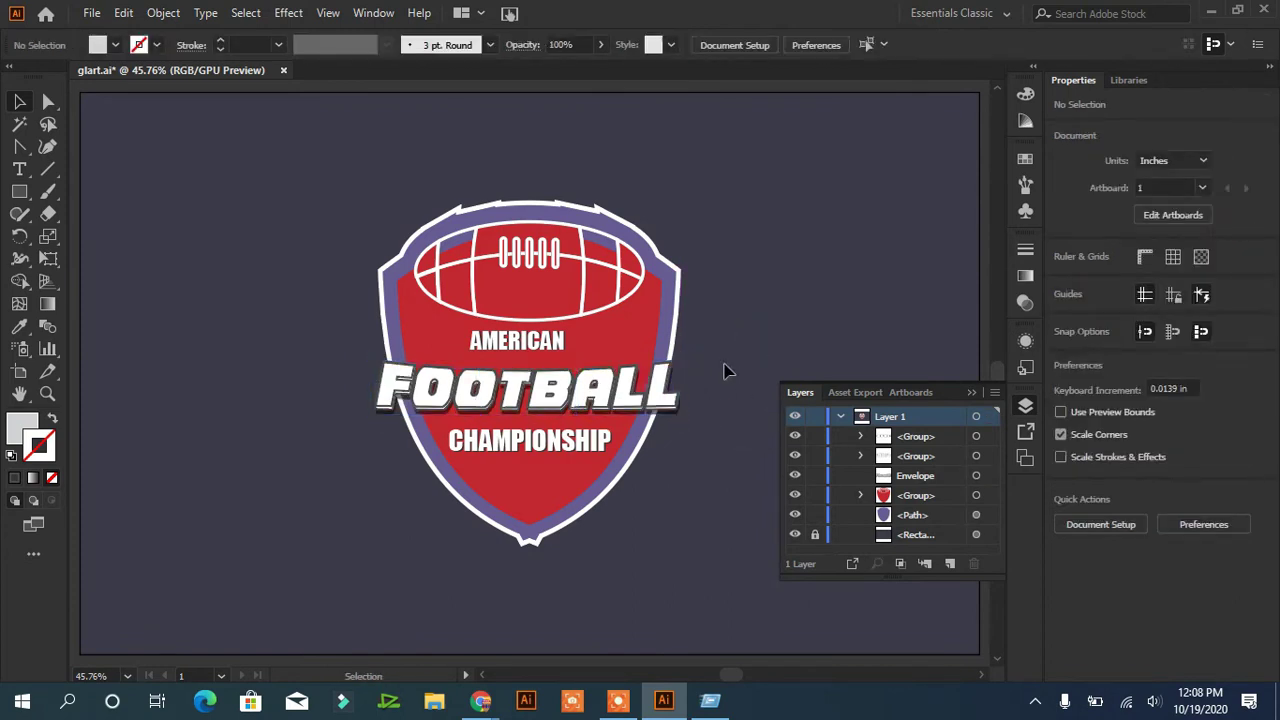
Step: Draw a slanted light grey banner about 6.69 in wide and 1.35 in high over FOOTBALL with the Pen tool
key("shift+c")
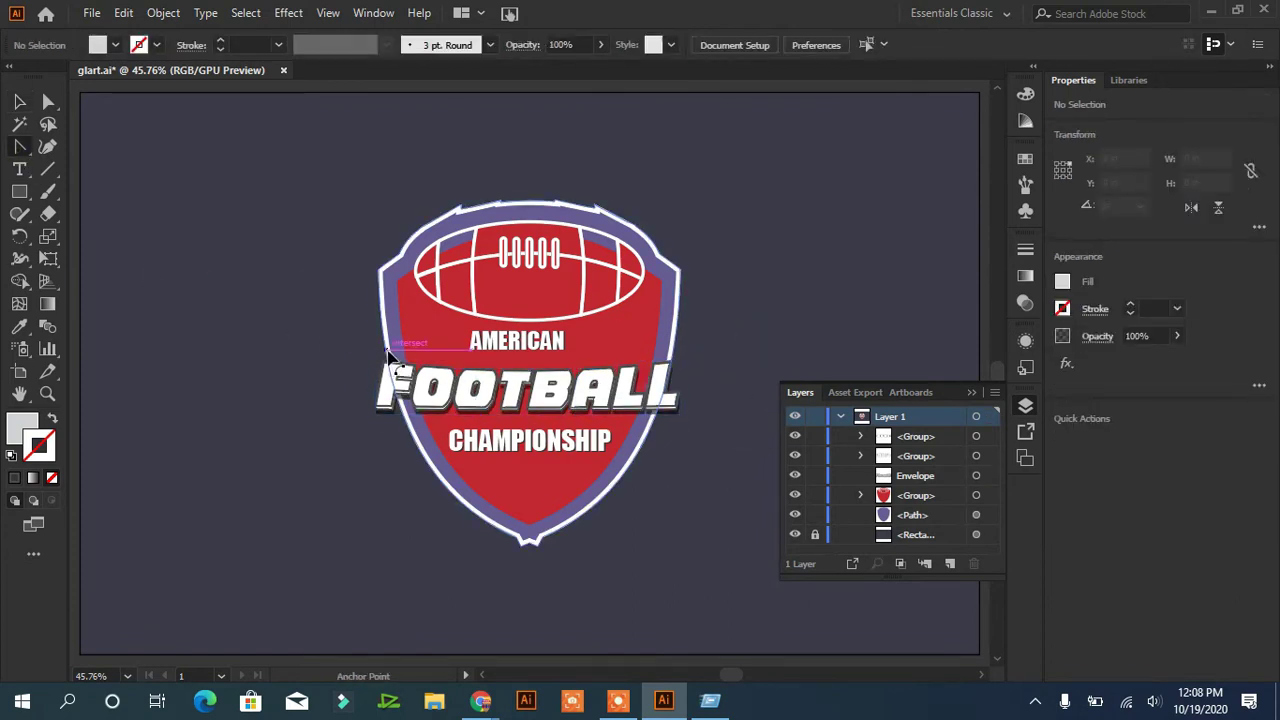
left_click_drag(19, 146, 80, 147)
left_click(380, 358)
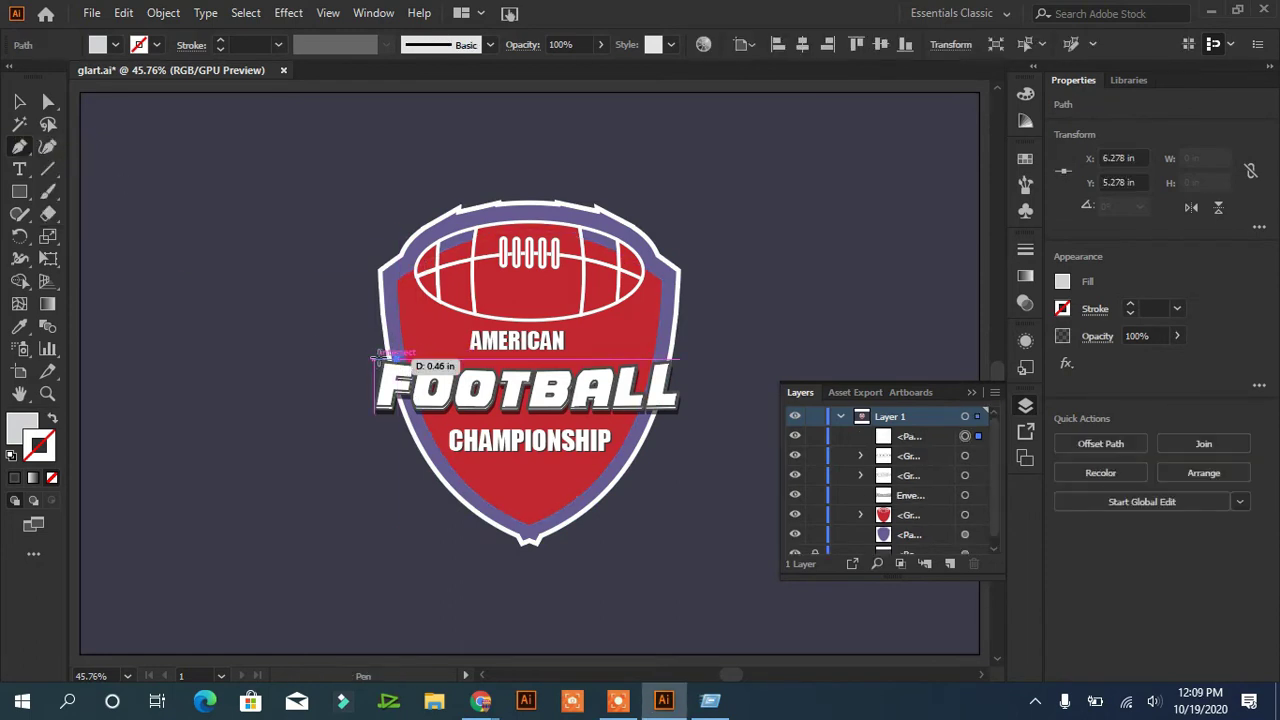
left_click(363, 414)
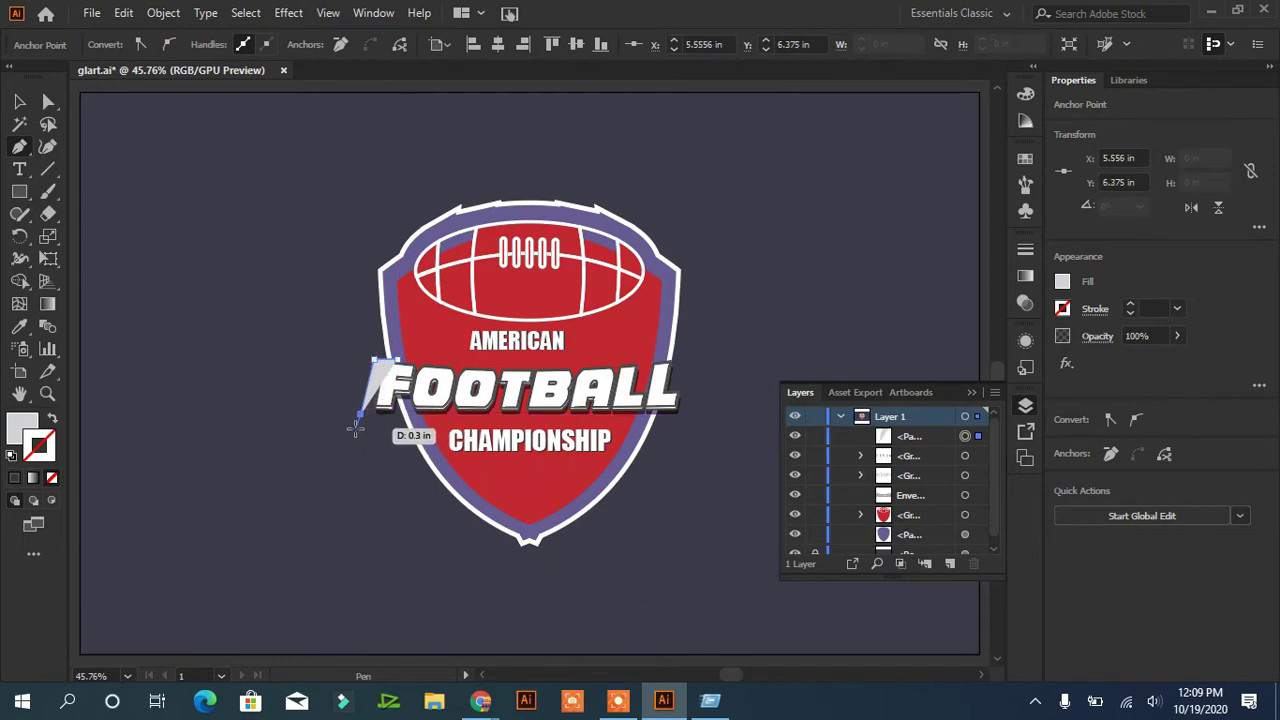
left_click(356, 426)
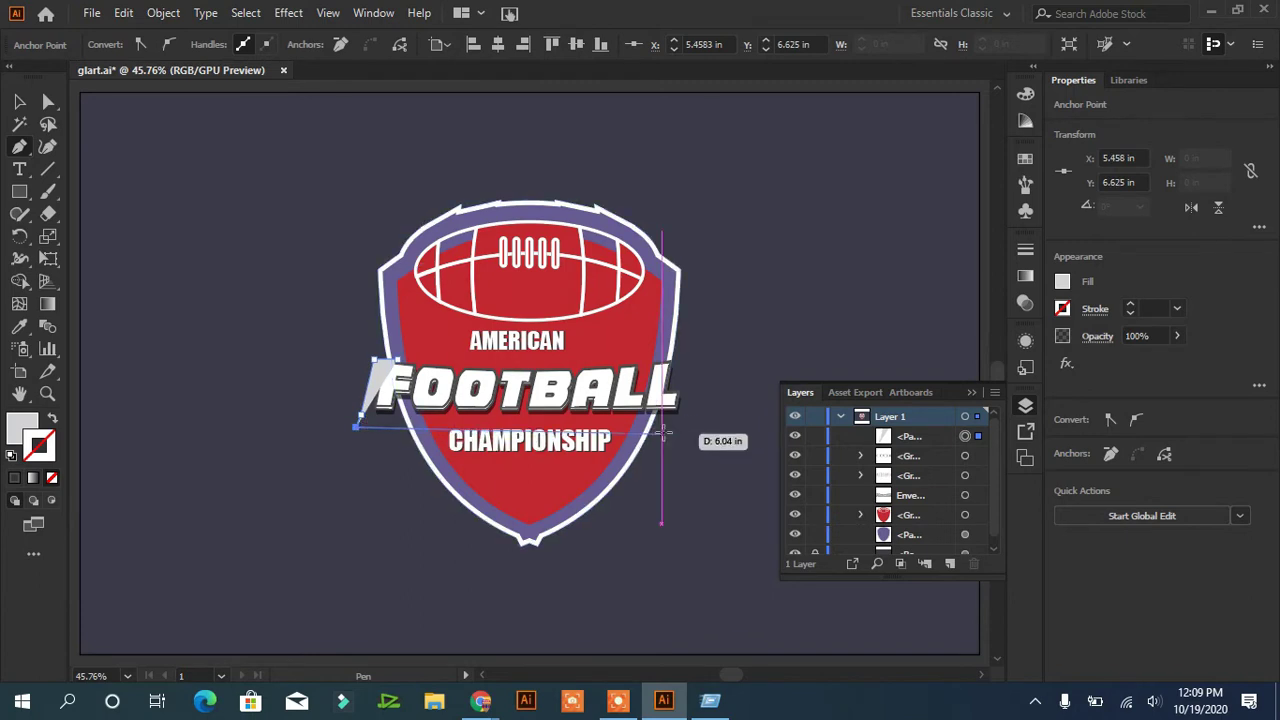
left_click(688, 426)
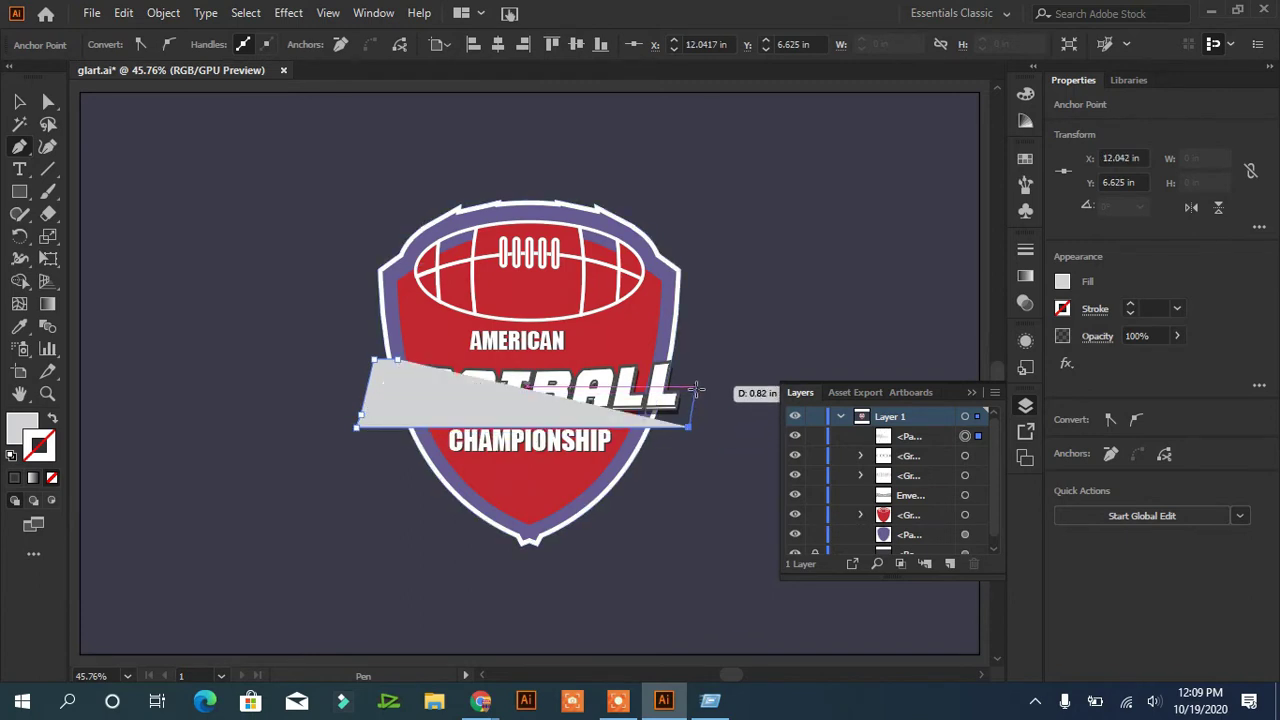
left_click(695, 387)
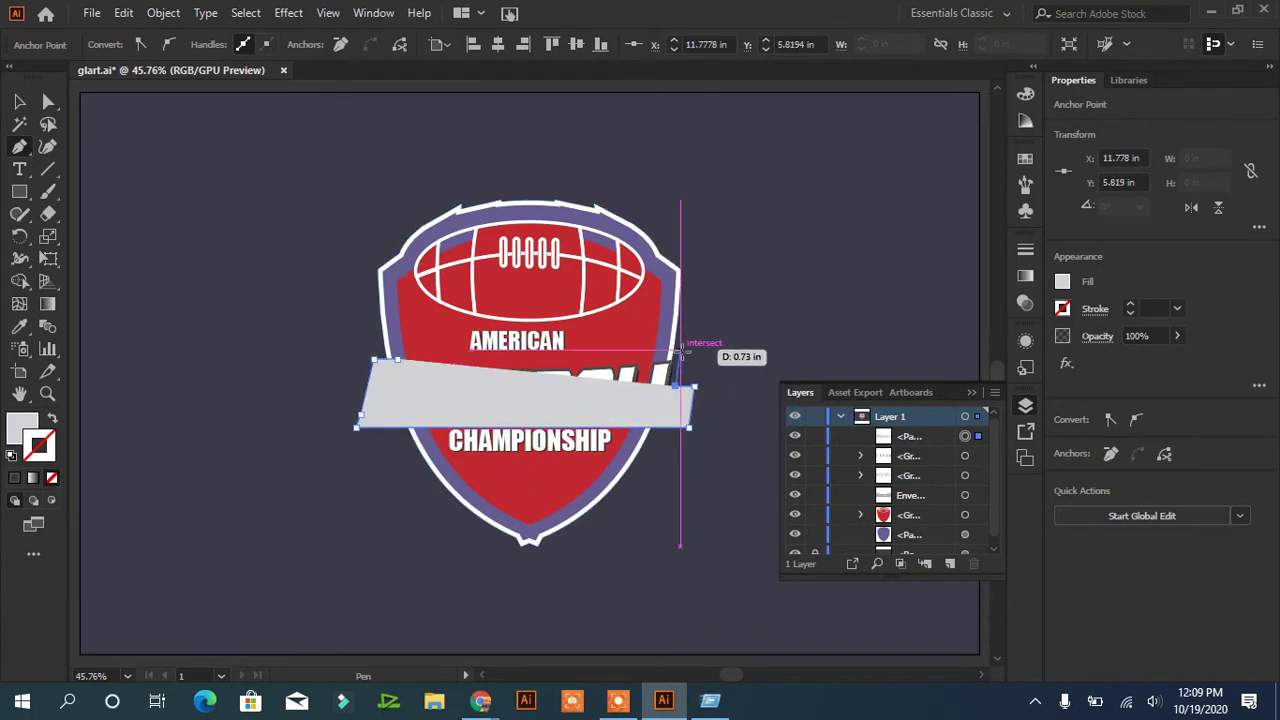
left_click(680, 358)
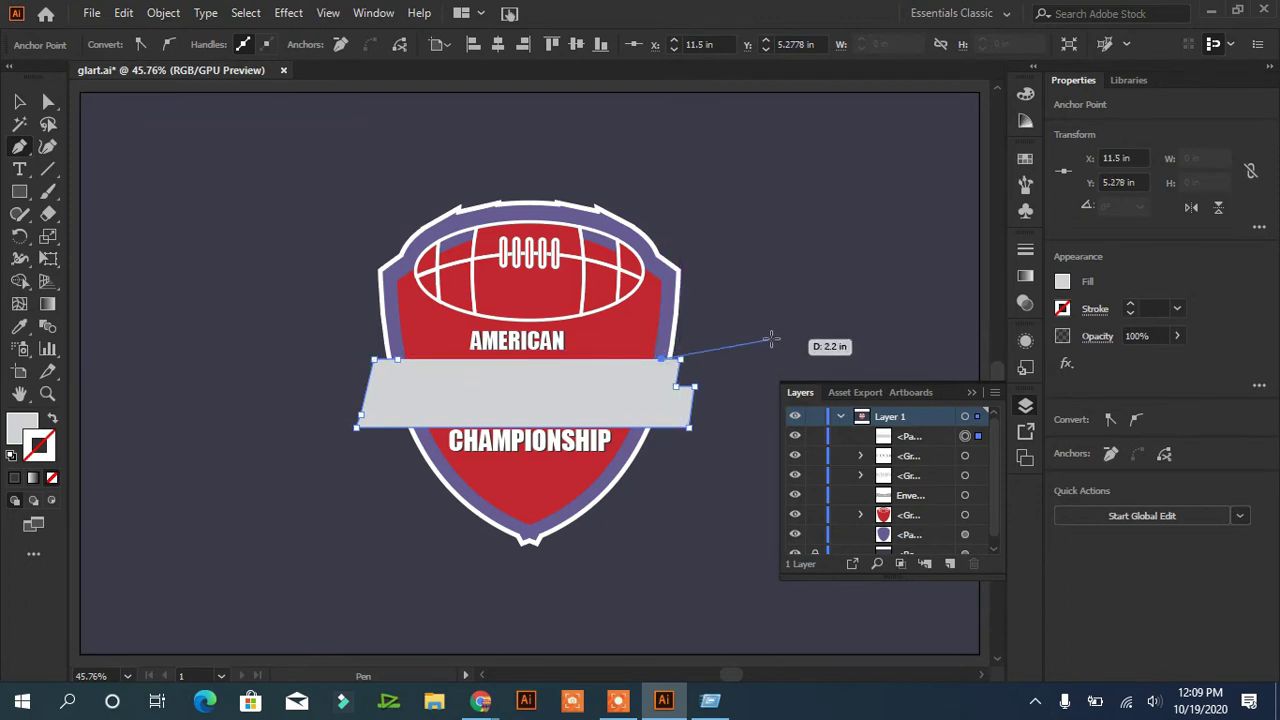
key("Escape")
key("v")
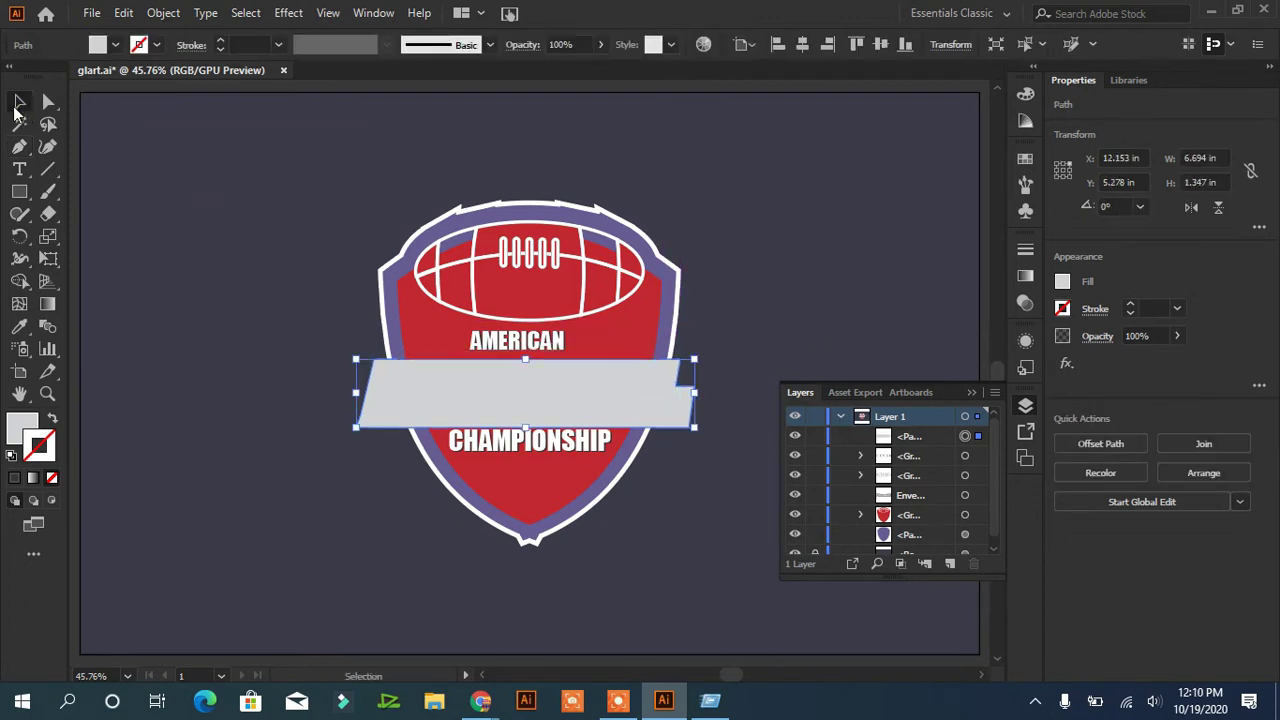
Step: Unite the grey banner with the purple shield shape and send the merged shape to the back
left_click(675, 340, "shift")
left_click(1066, 516)
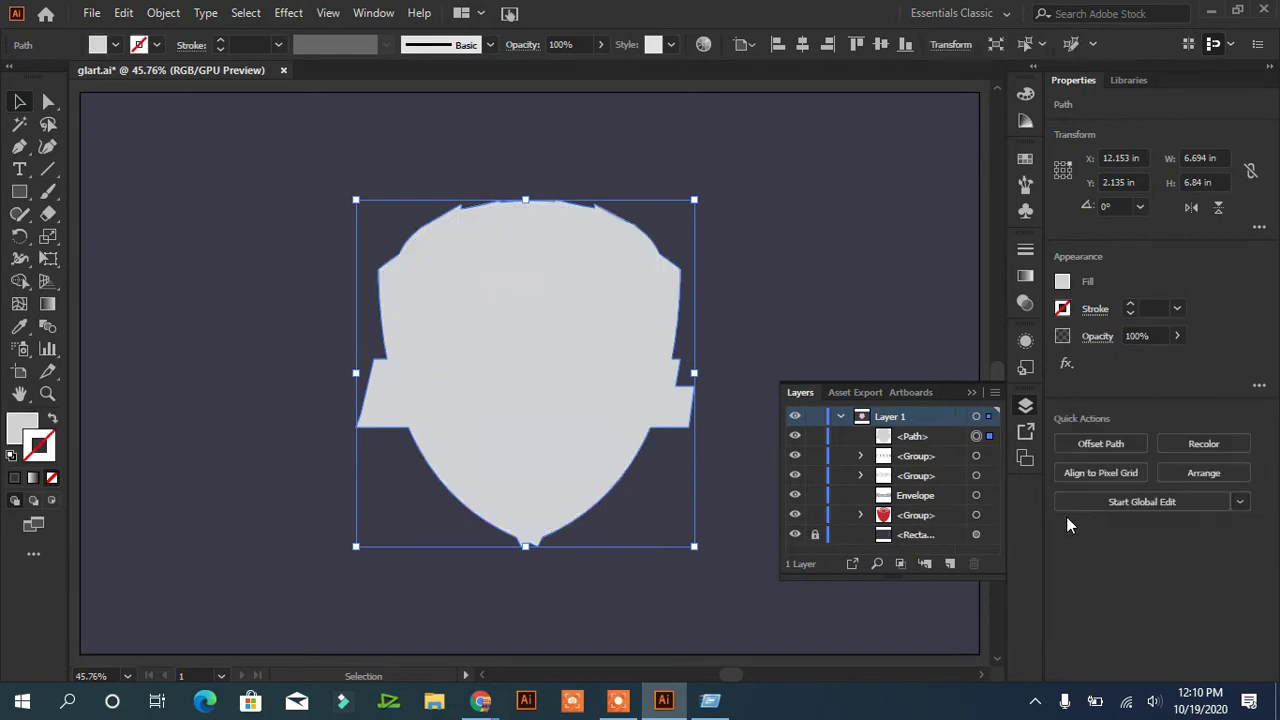
right_click(598, 391)
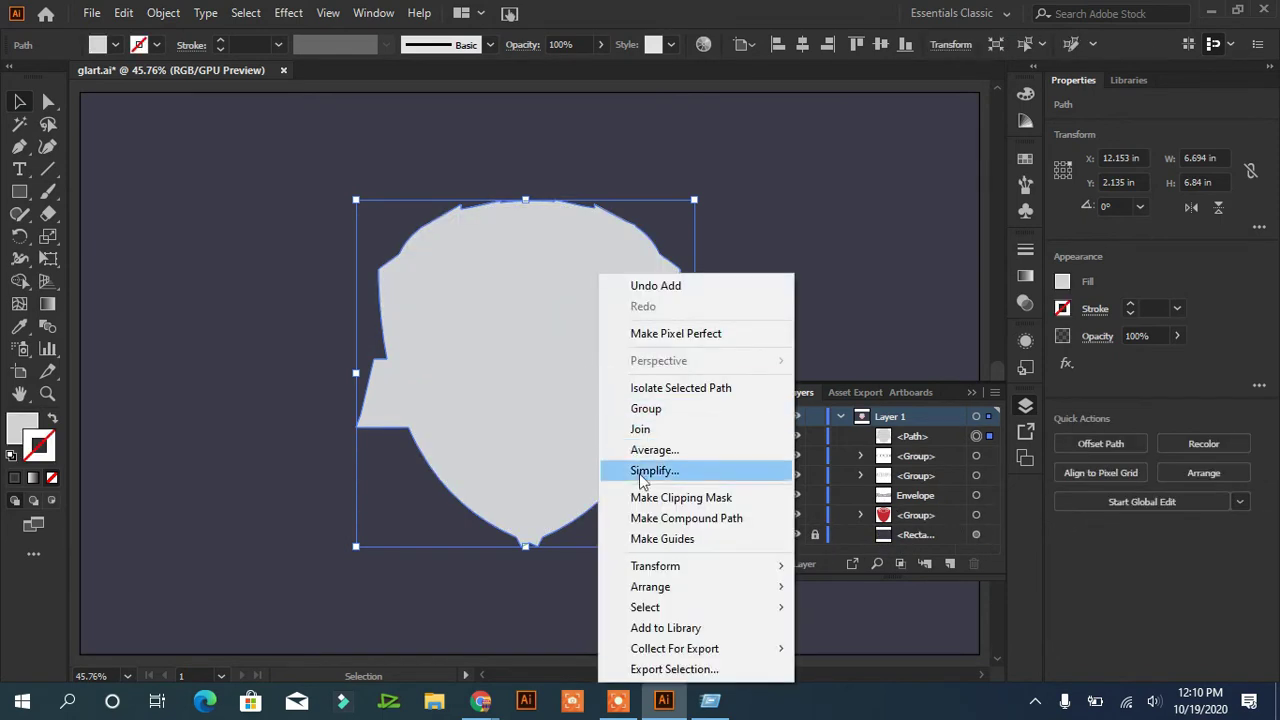
mouse_move(655, 586)
left_click(866, 649)
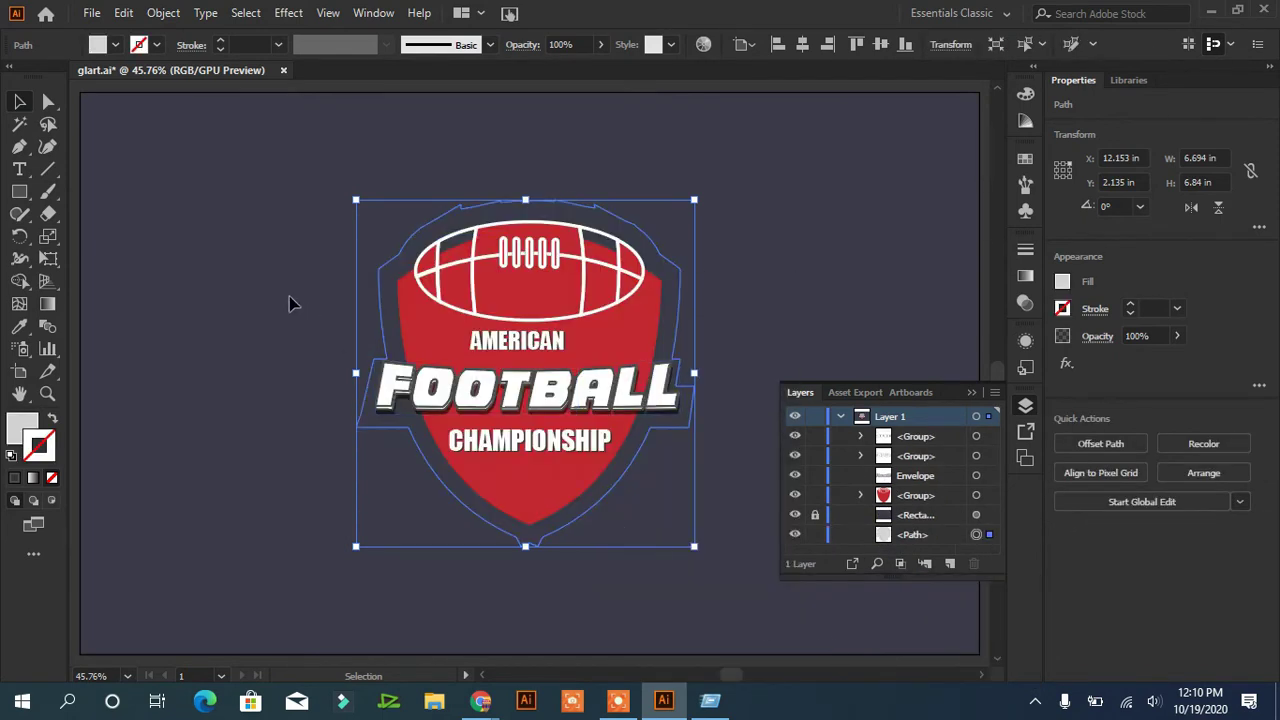
Step: Fill the merged shield-and-banner shape with blue
left_click(116, 47)
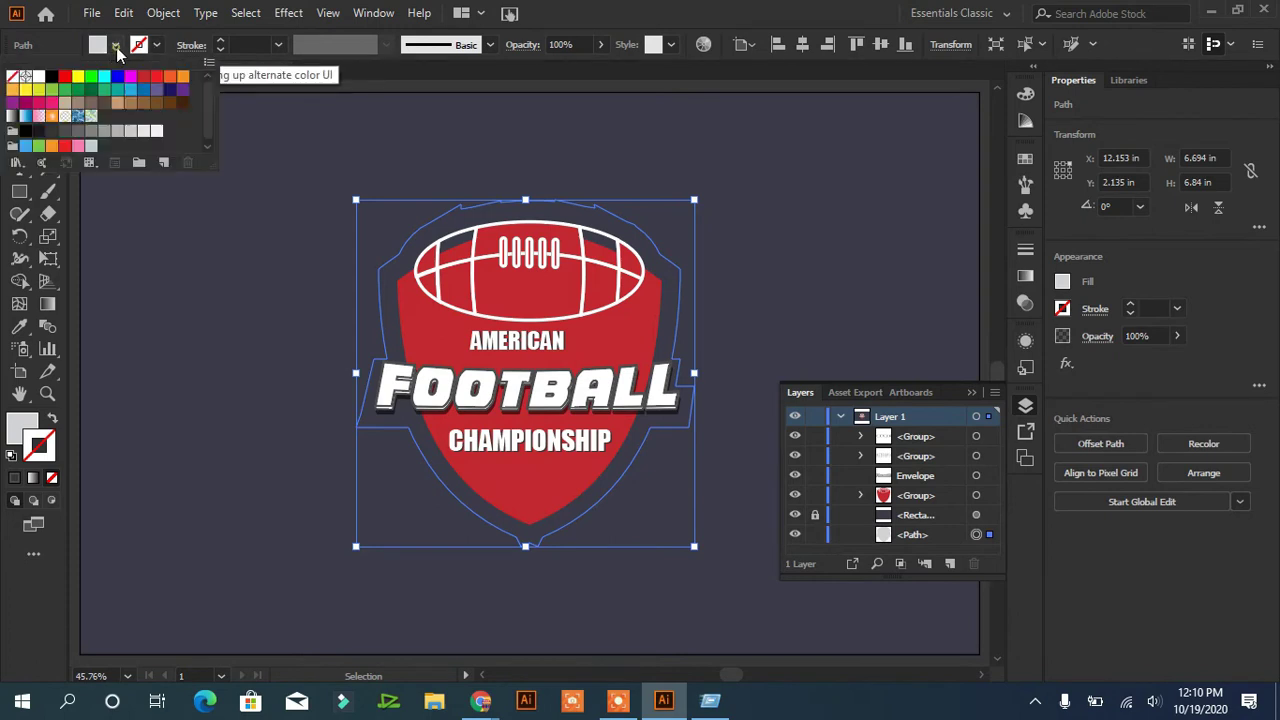
left_click(156, 90)
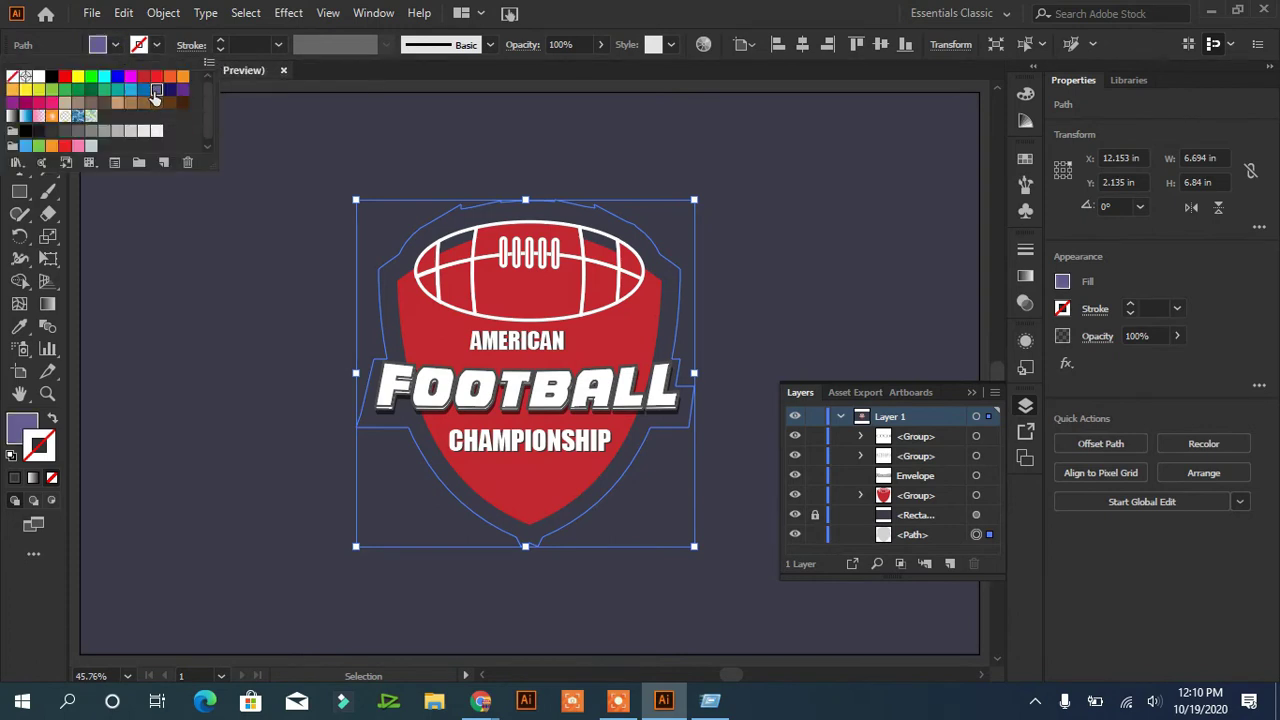
left_click(209, 303)
left_click(116, 46)
left_click(144, 90)
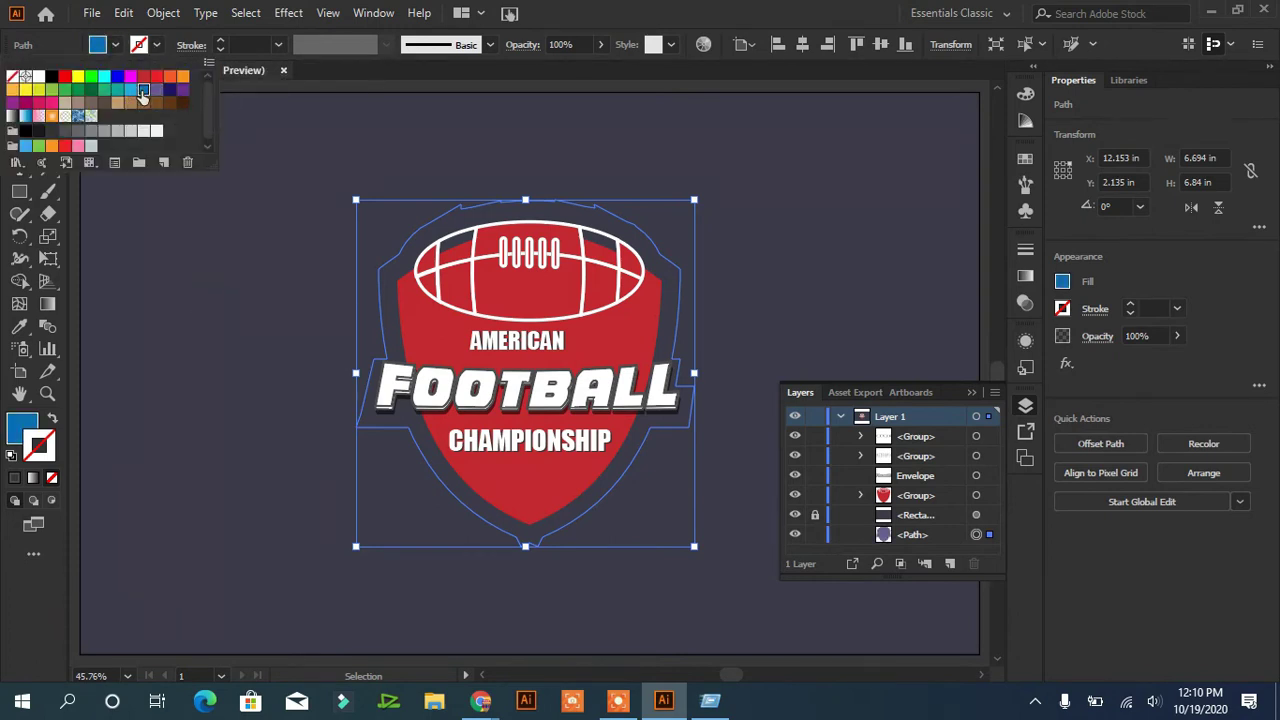
left_click(178, 250)
left_click(380, 303)
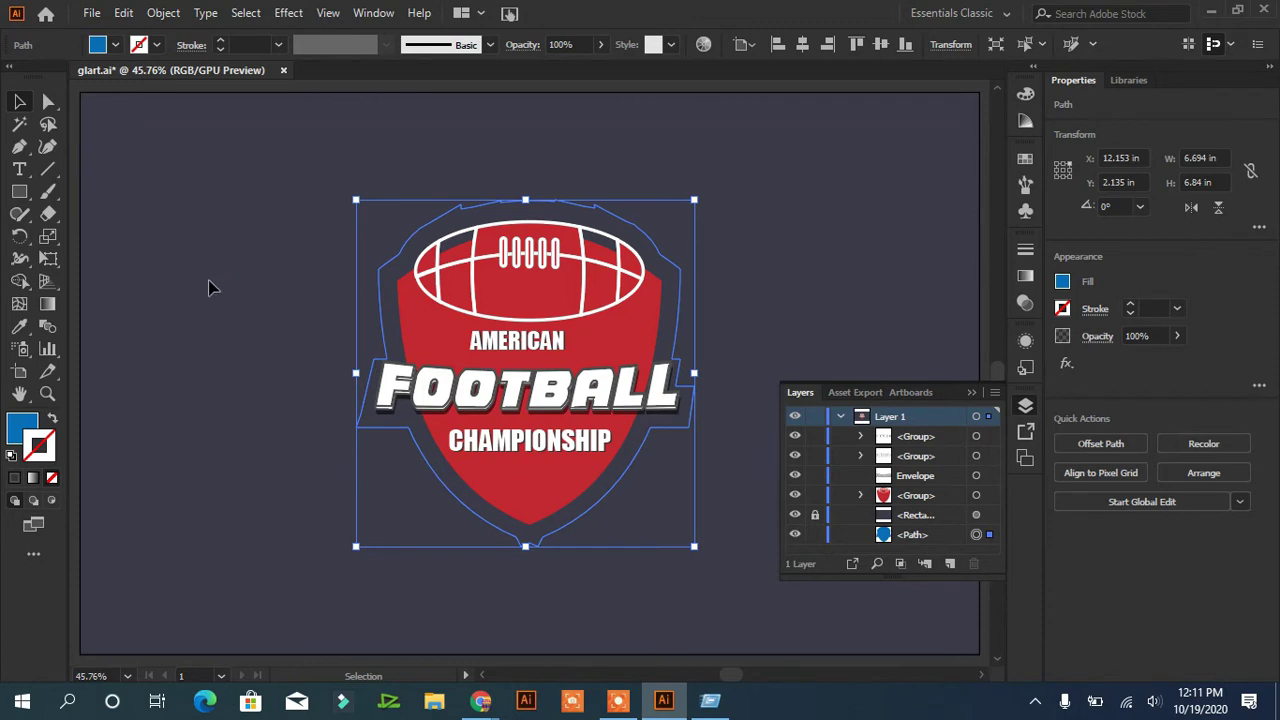
Step: Give the merged shield-and-banner shape a white 16 px stroke
left_click(19, 281)
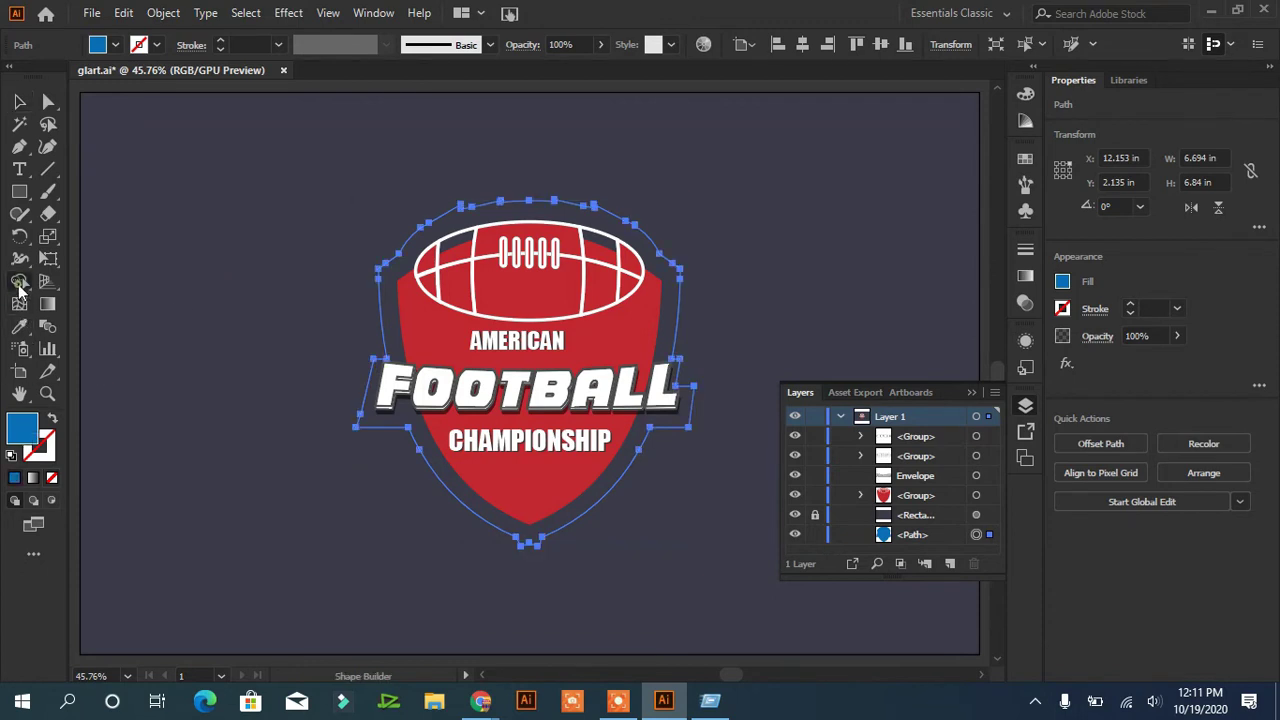
left_click(391, 335)
left_click(220, 42)
left_click(220, 42)
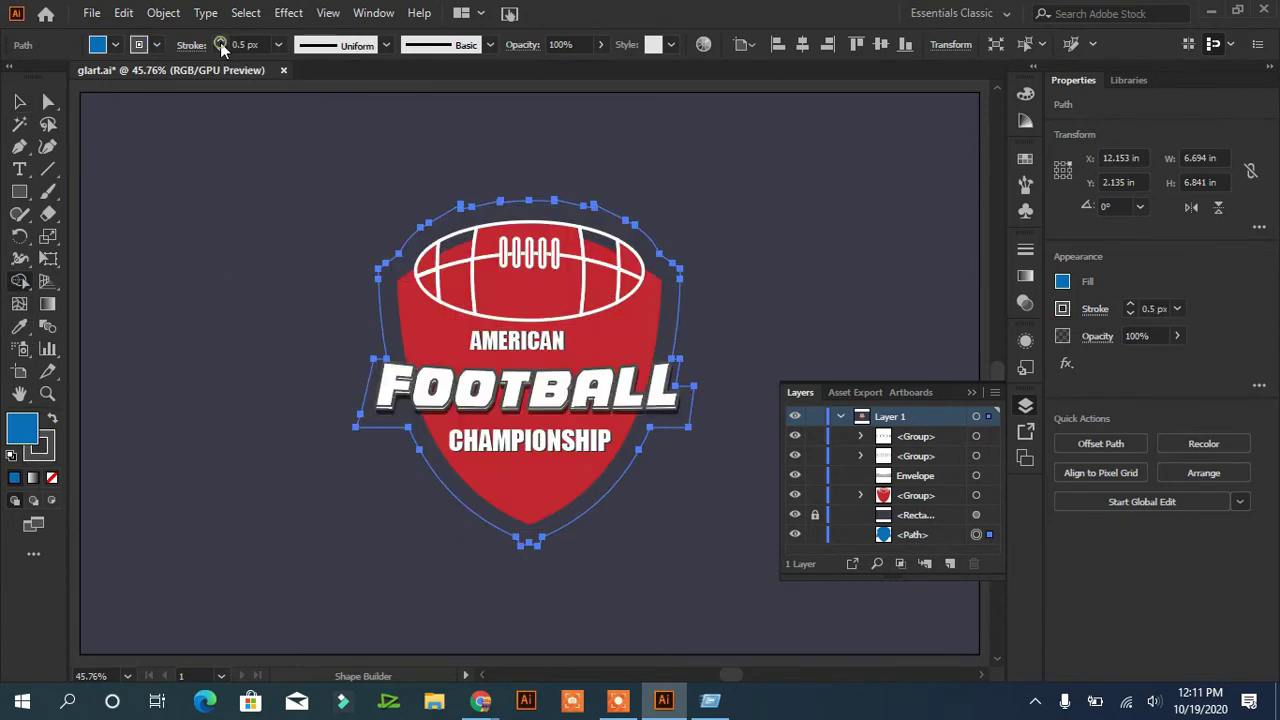
left_click(220, 42)
left_click(156, 45)
left_click(39, 77)
left_click(221, 43)
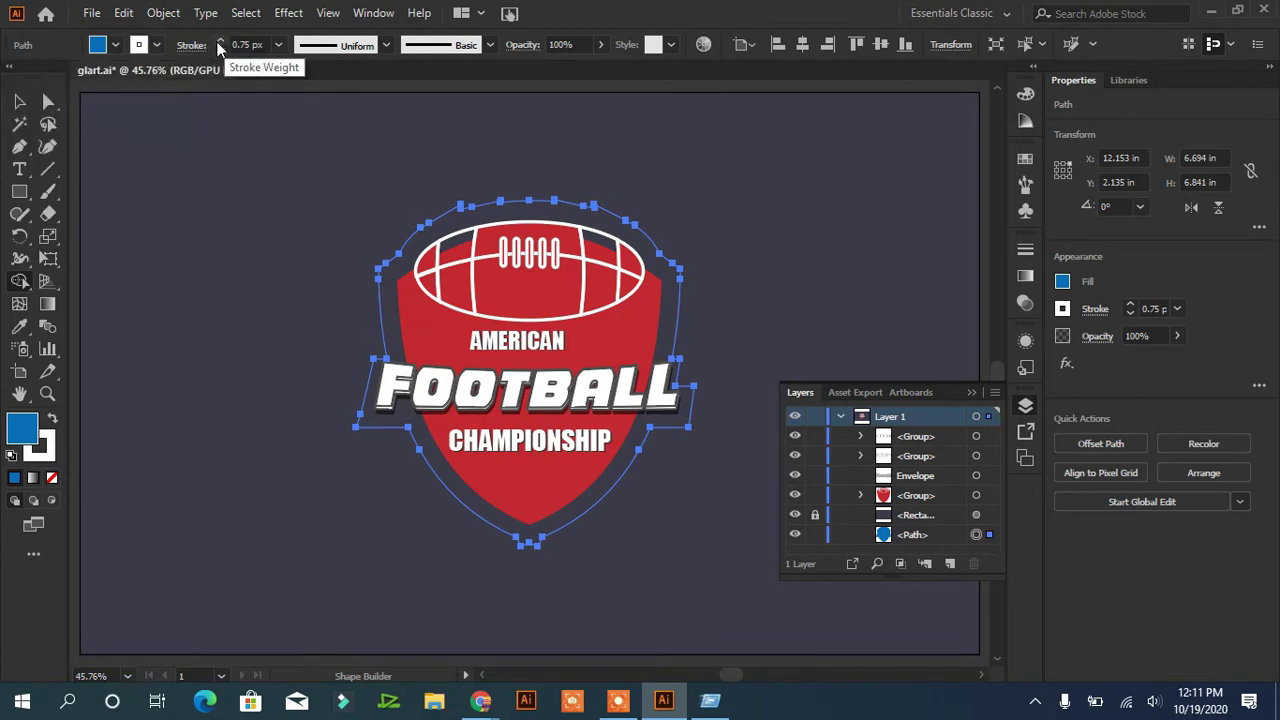
left_click(219, 42)
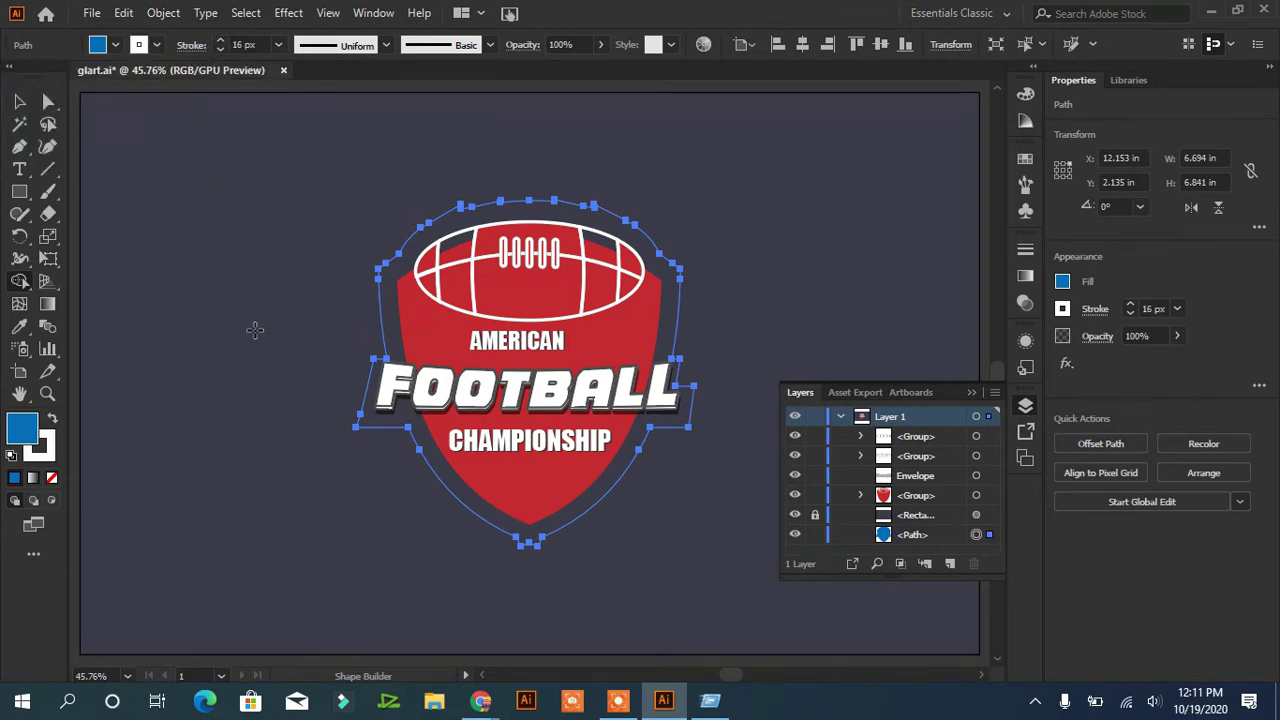
Step: Undo the stroke, the fill changes and the uniting of the grey banner with the purple shield shape
key("ctrl+z")
key("ctrl+z")
key("ctrl+z")
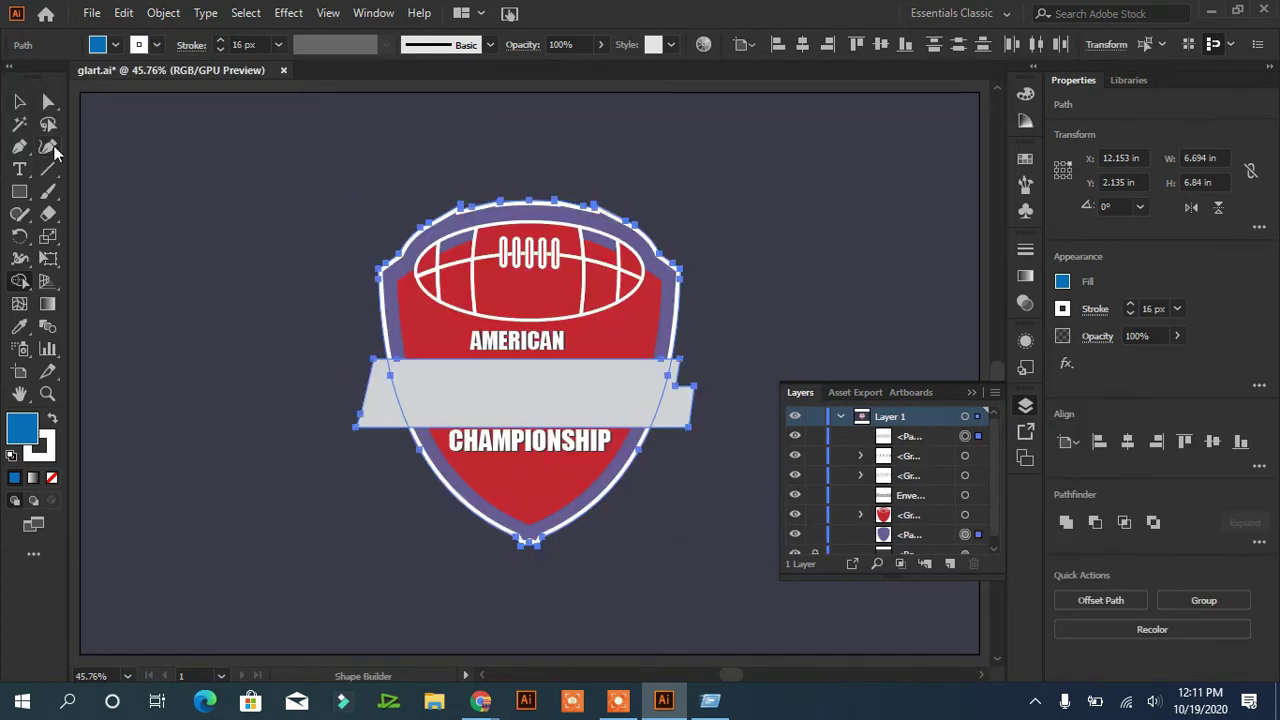
Step: Copy the shield backing's purple fill and white 6 px stroke onto the grey banner with the Eyedropper
key("v")
left_click(166, 291)
left_click(390, 400)
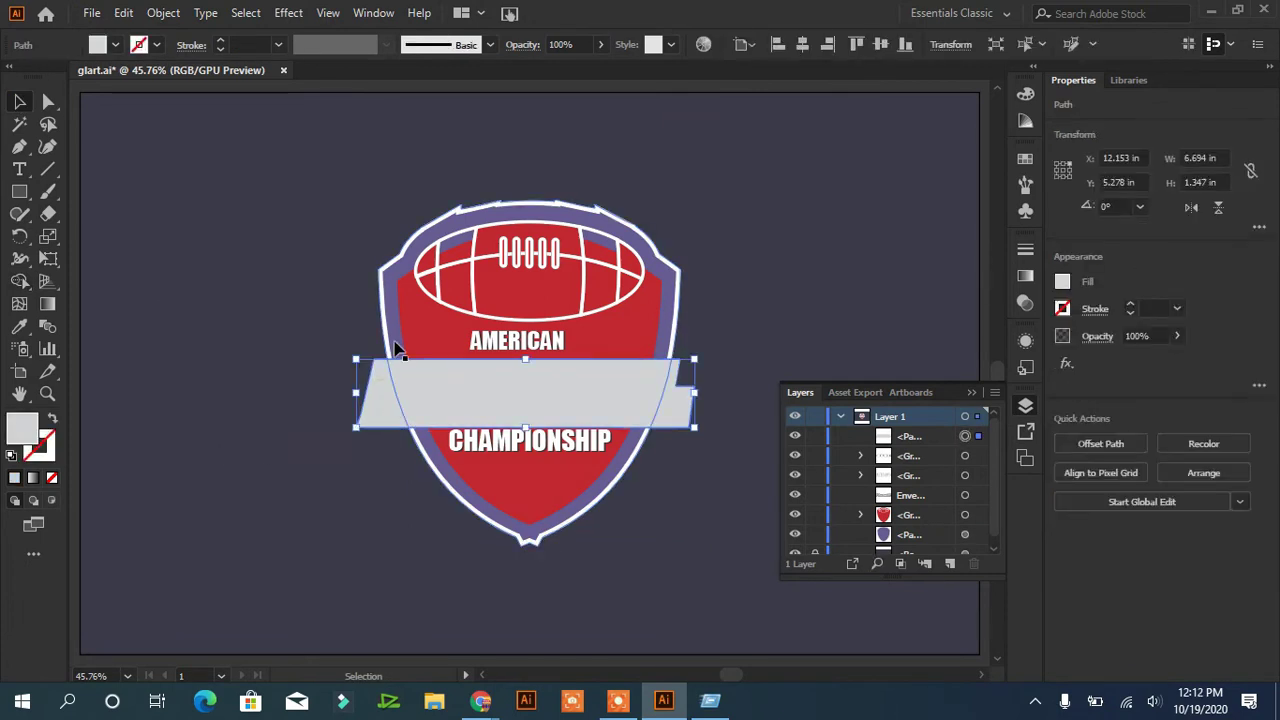
key("i")
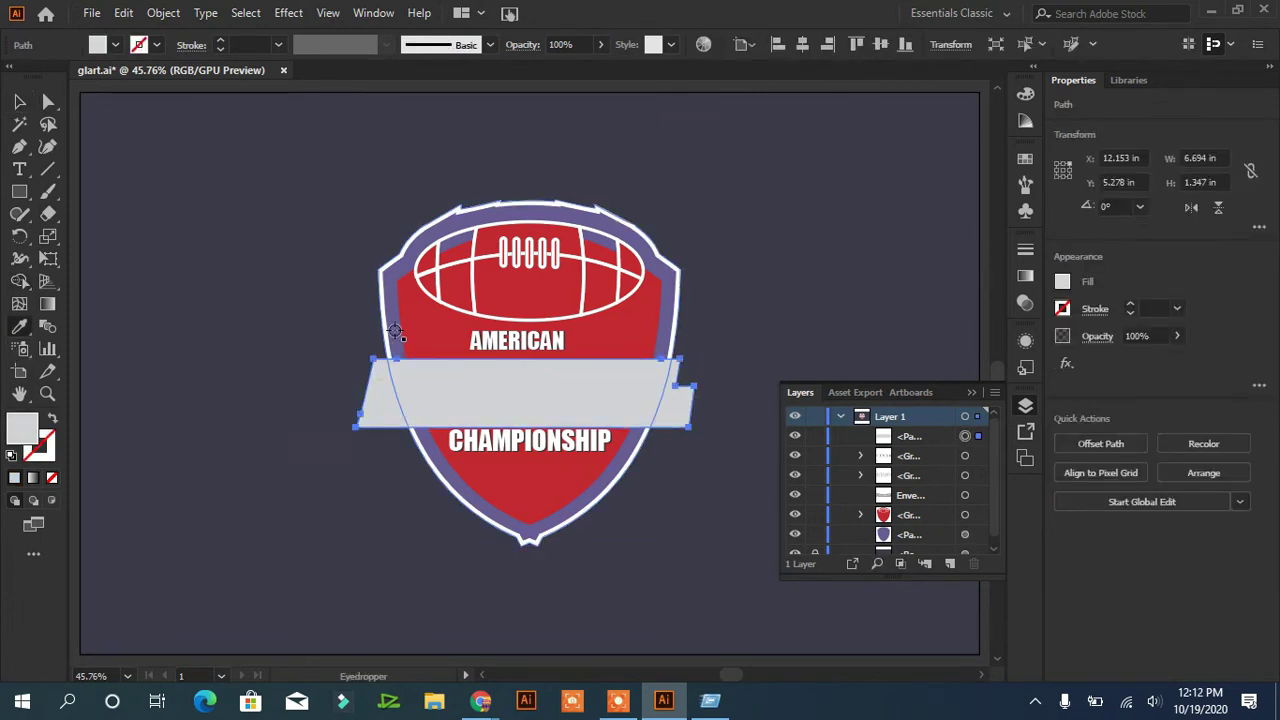
left_click(388, 330)
key("v")
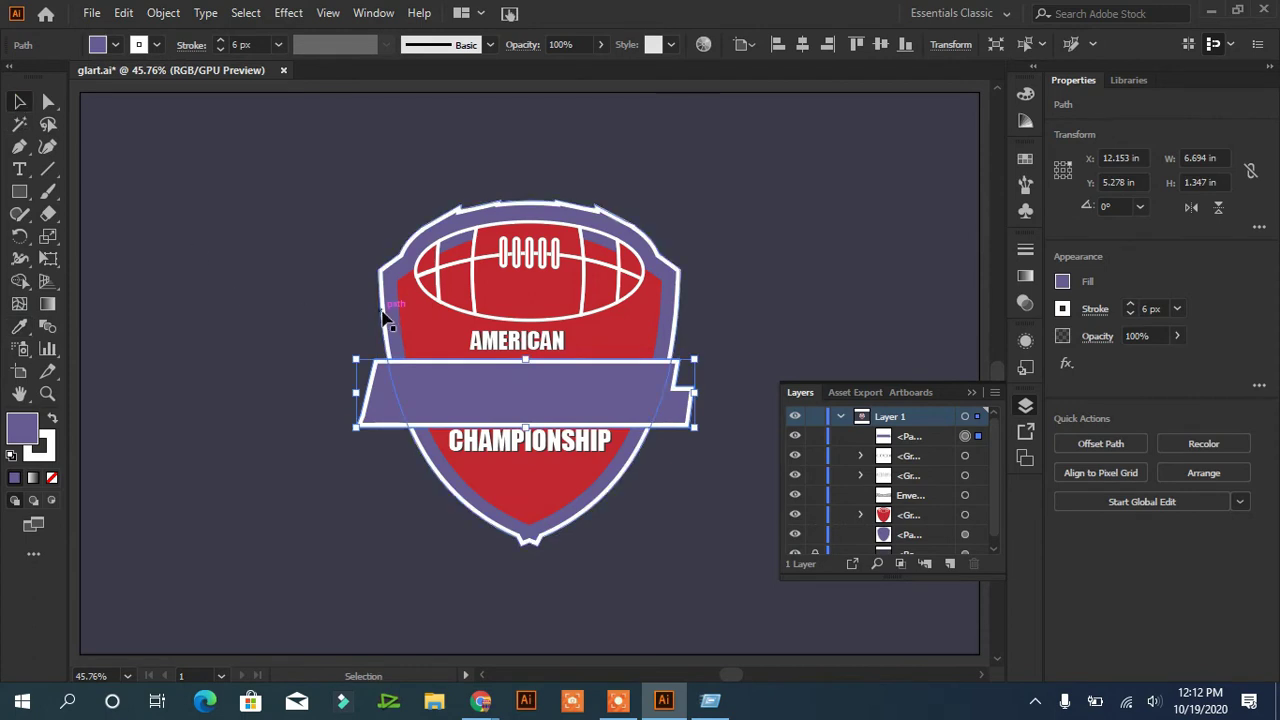
left_click(386, 296, "shift")
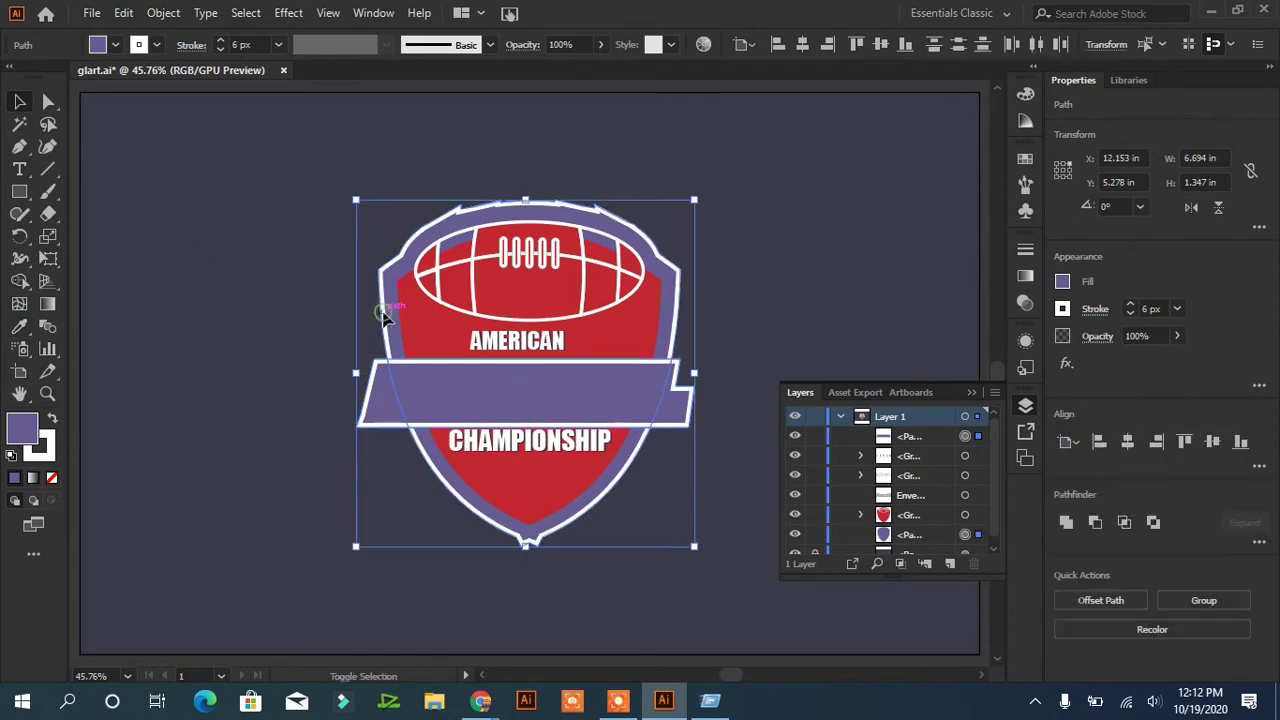
left_click(770, 342)
Step: Move the banner's upper-left anchor point slightly up and to the left, to X 5.75 in and Y 5.181 in
left_click(382, 372)
key("a")
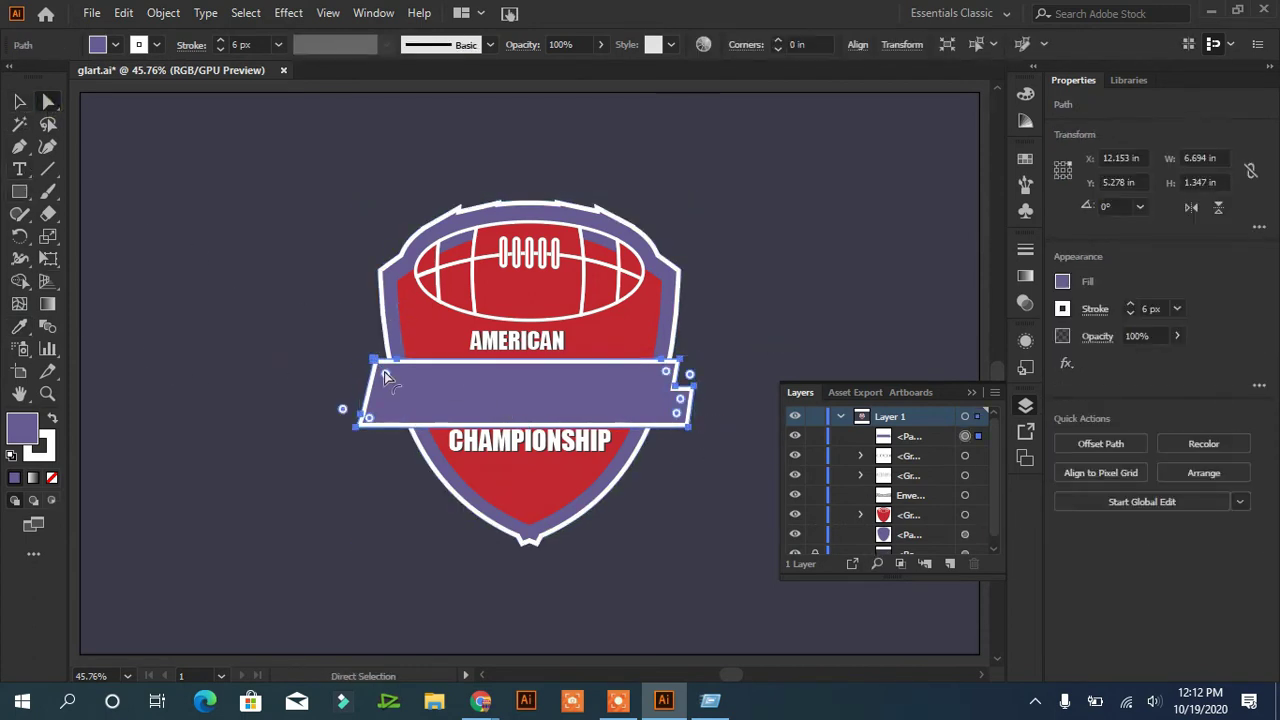
left_click(384, 370)
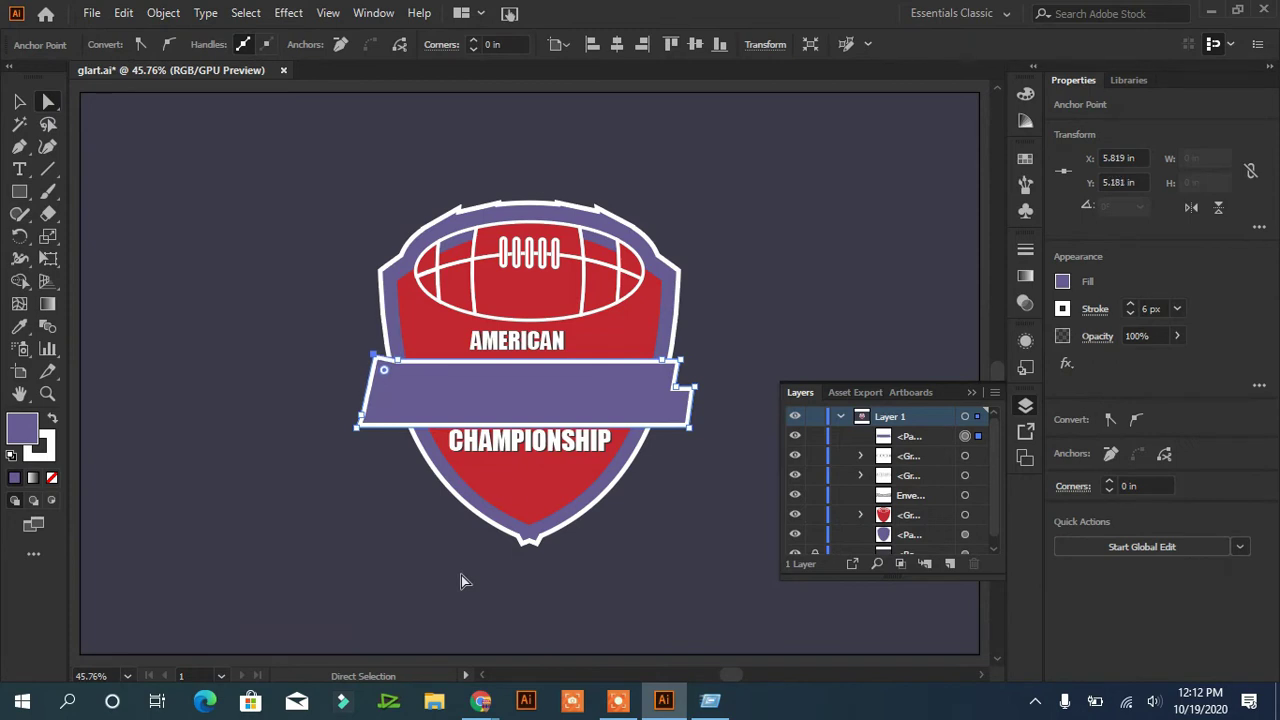
key("Left")
key("Left")
key("Left")
key("Left")
key("Left")
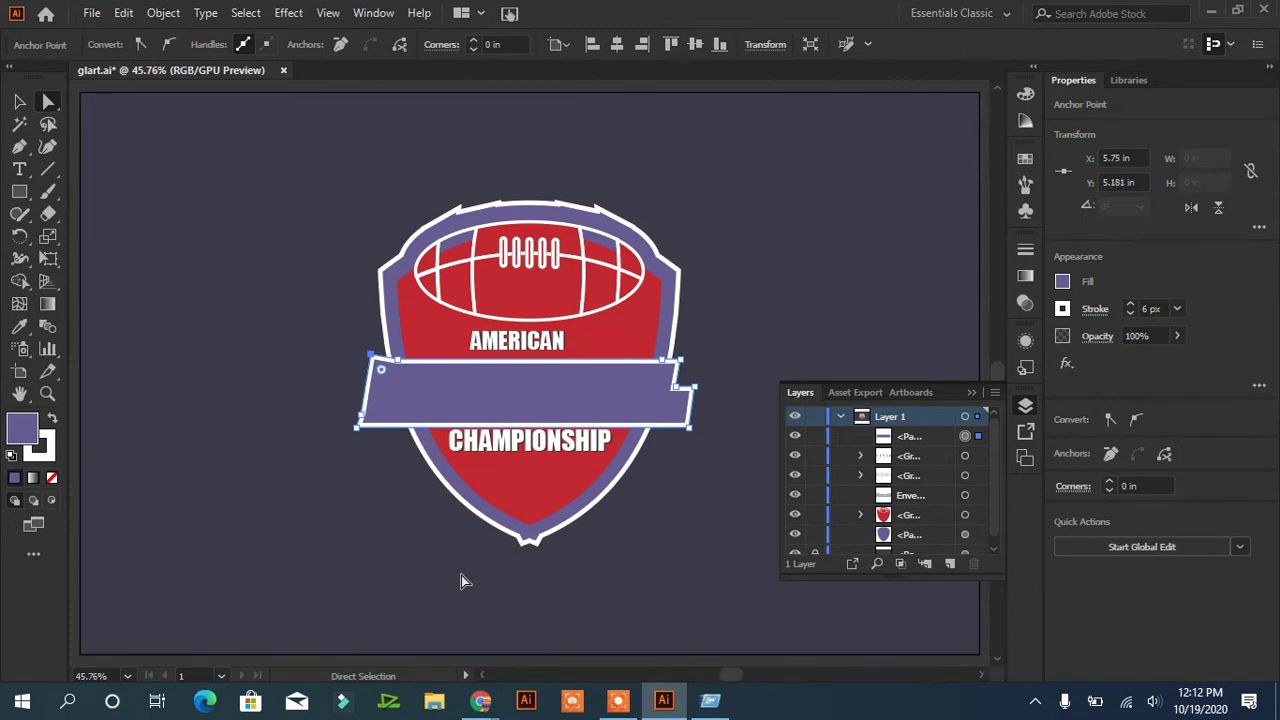
Step: Unite the purple banner with the purple shield backing into one shape
left_click(19, 104)
left_click(384, 305, "shift")
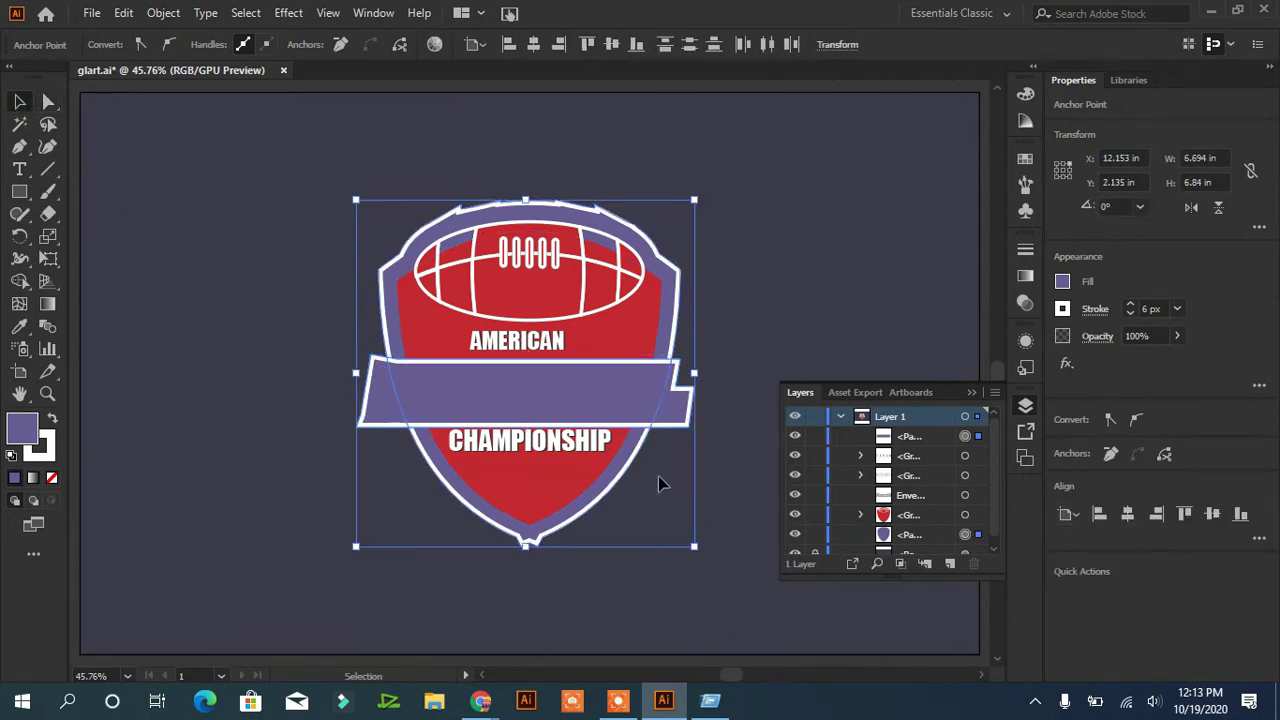
left_click(764, 371)
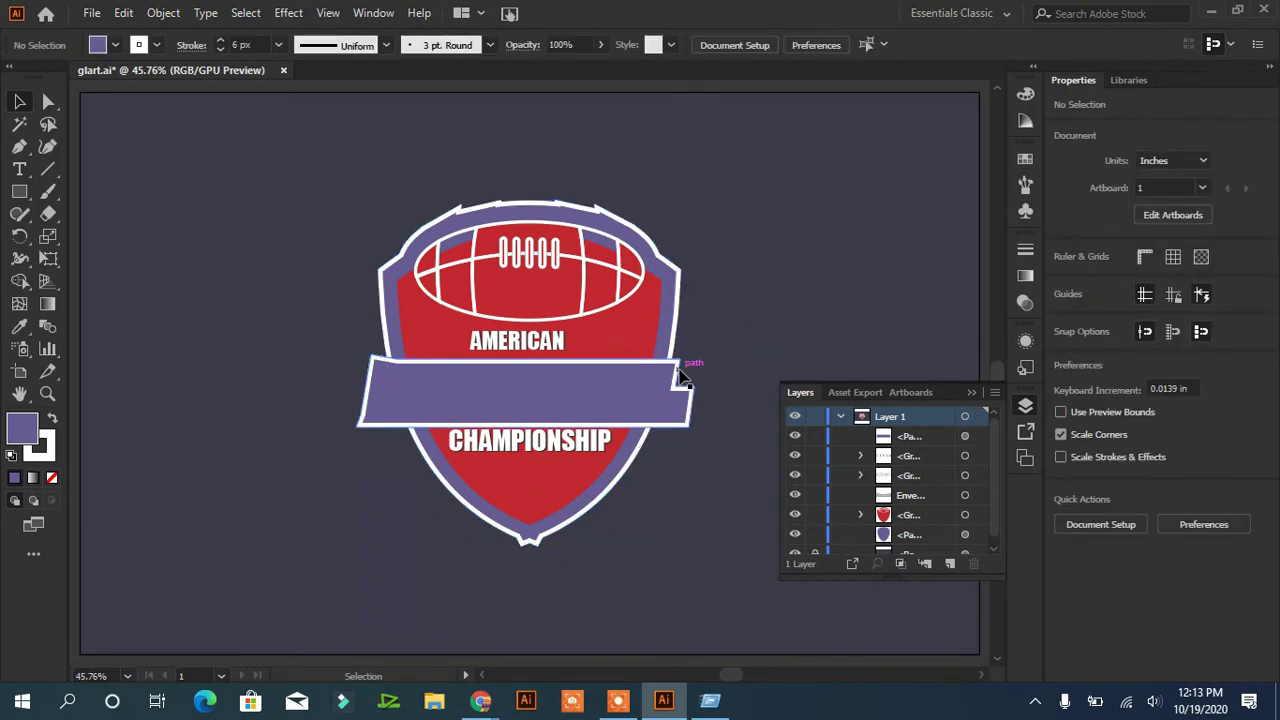
left_click(678, 370)
left_click(680, 309, "shift")
left_click(1066, 521)
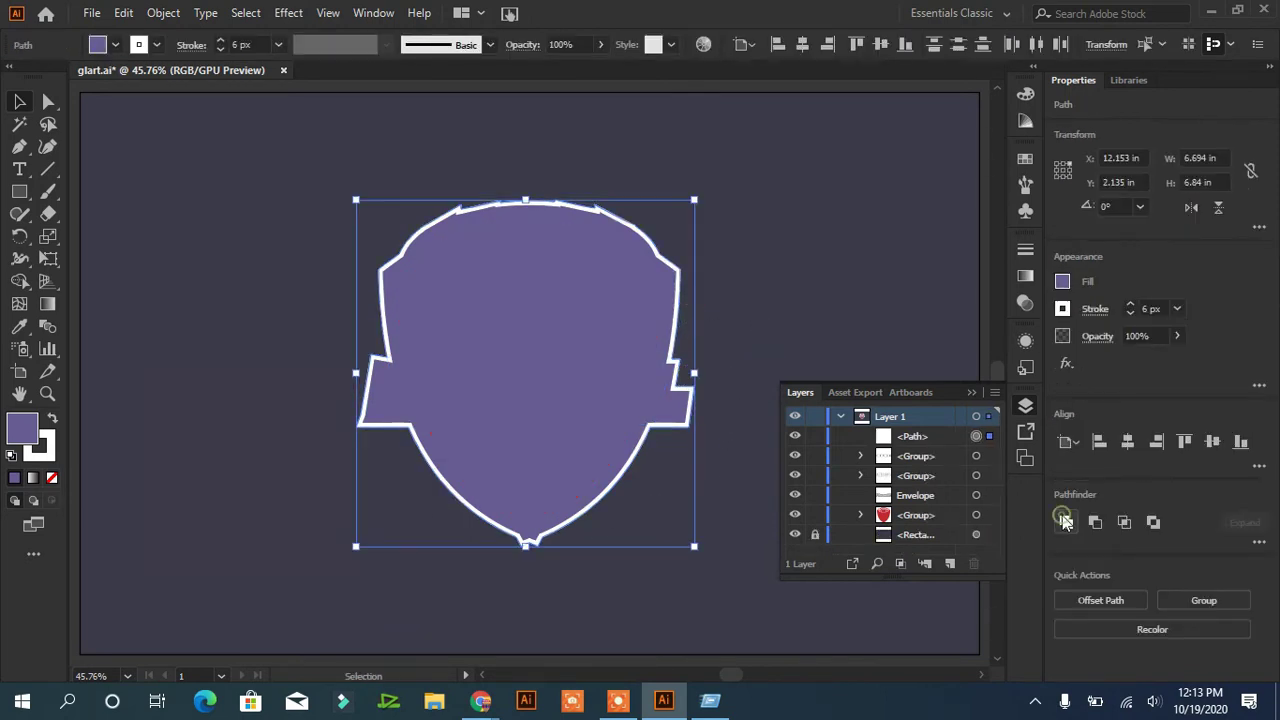
Step: Send the merged purple shape to the back and place the locked background rectangle beneath it
right_click(614, 408)
mouse_move(700, 587)
left_click(868, 648)
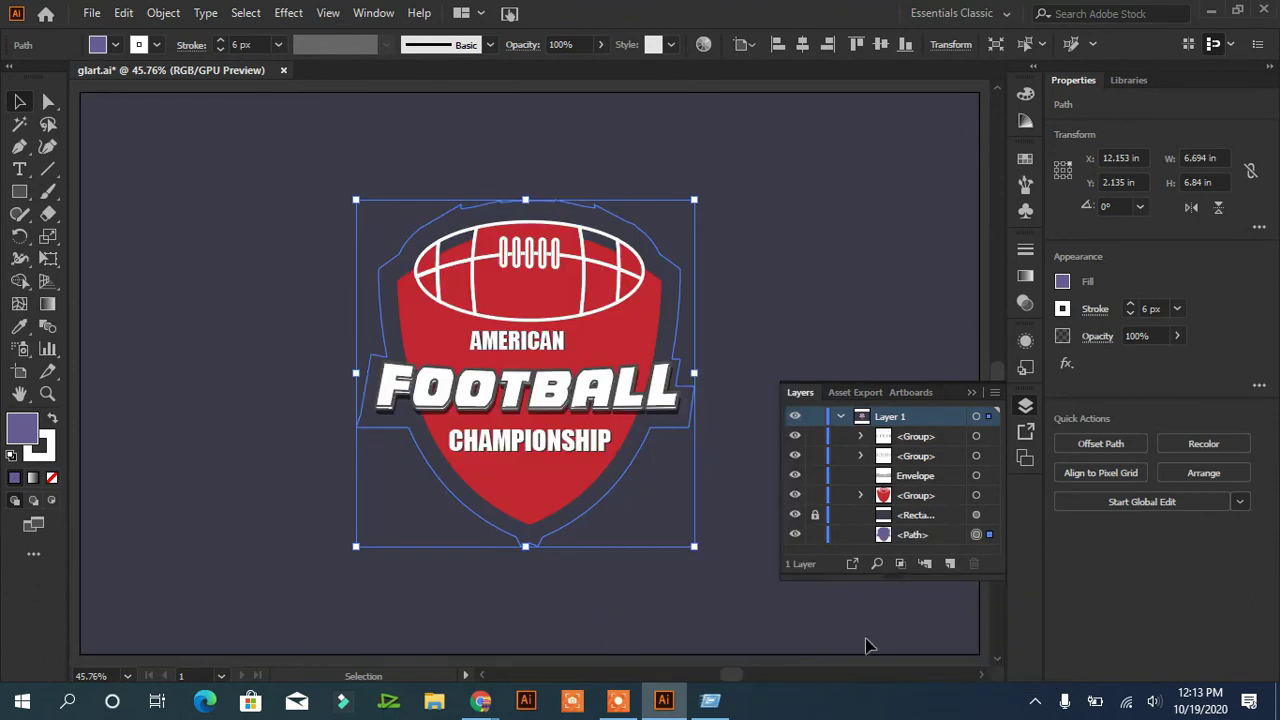
left_click(914, 517)
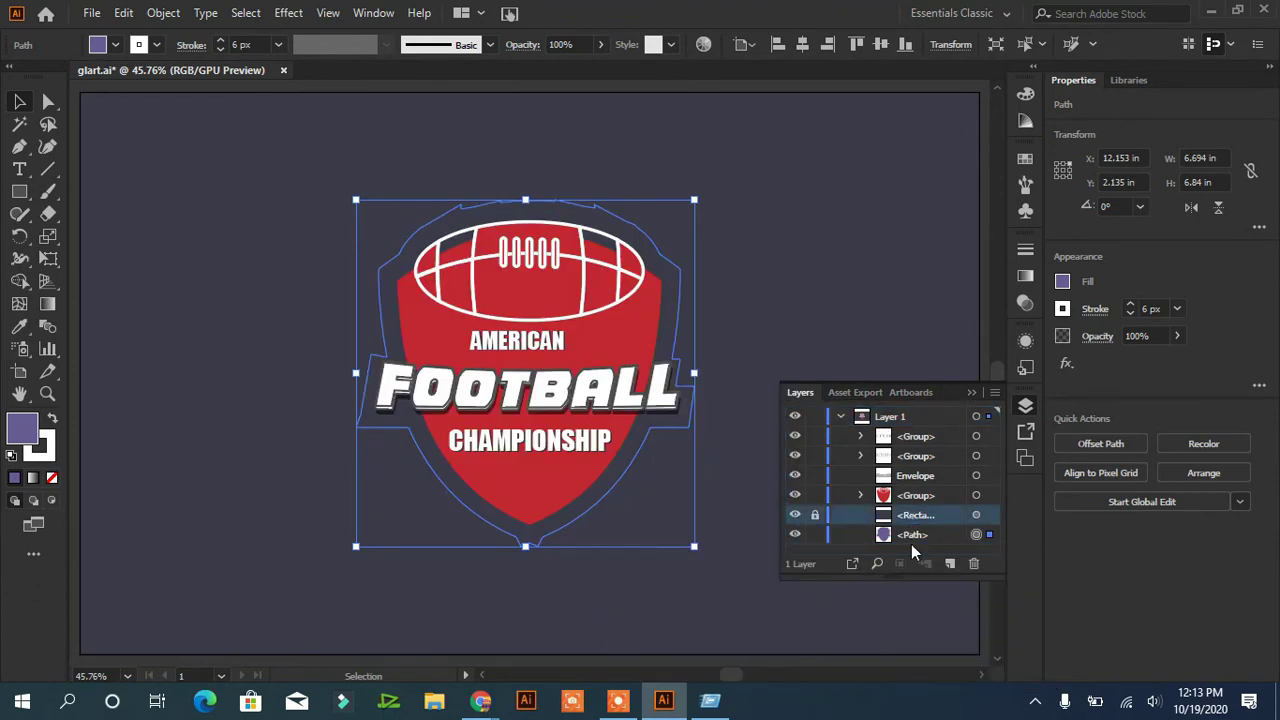
left_click_drag(905, 518, 906, 542)
left_click(766, 355)
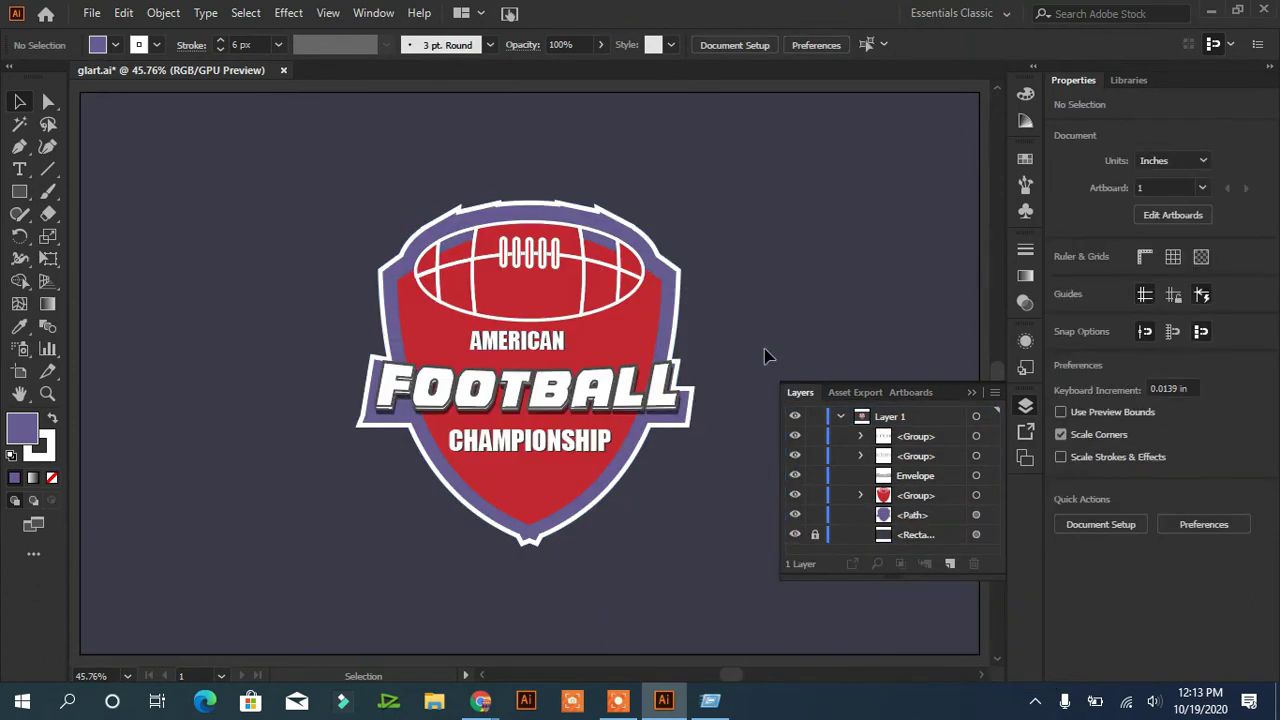
Step: Nudge the FOOTBALL lettering slightly down and enlarge the AMERICAN lettering to about 2.95 in wide
left_click(575, 400)
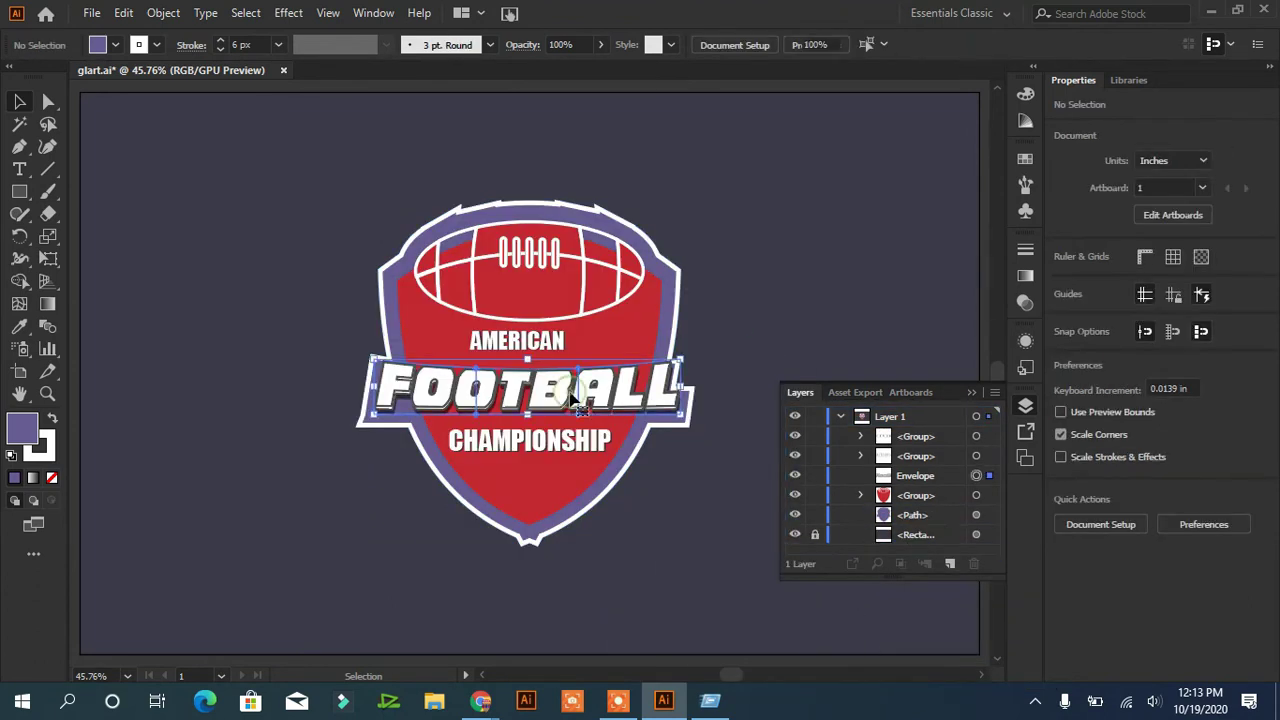
left_click(713, 587)
left_click(560, 348)
left_click_drag(570, 355, 598, 376)
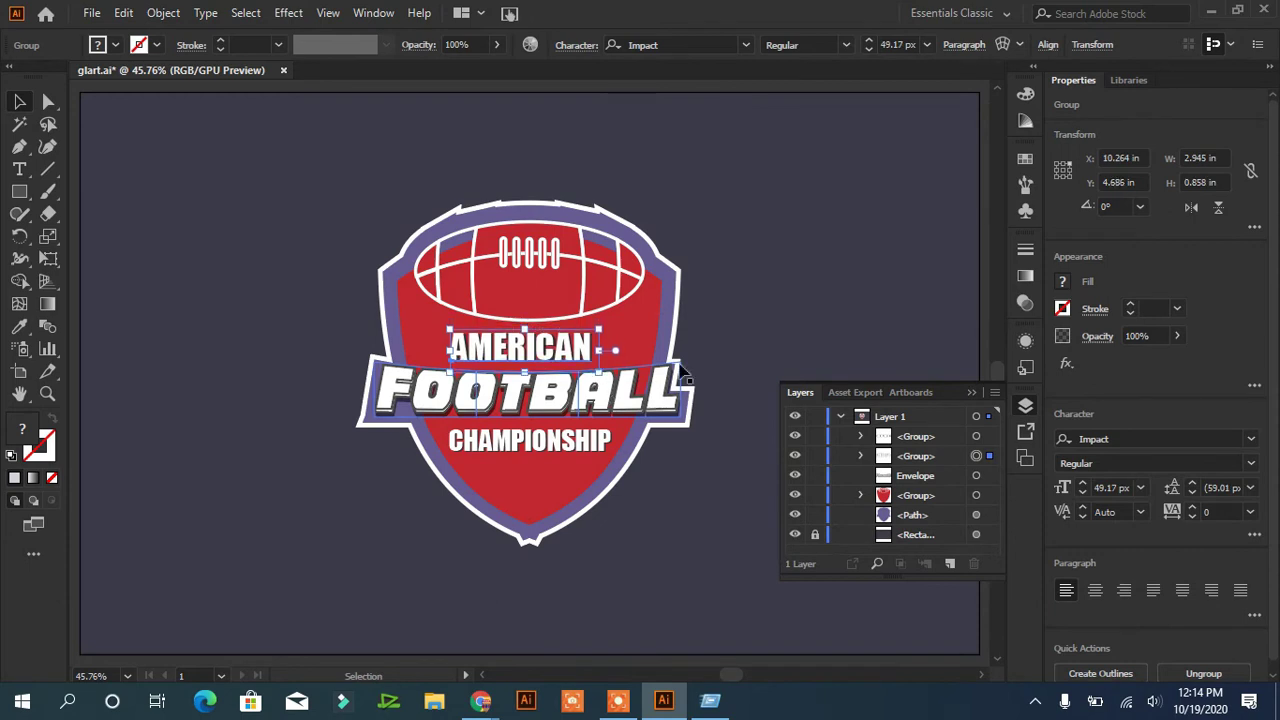
left_click(769, 251)
Step: Ungroup the football and red shield artwork
left_click(569, 323)
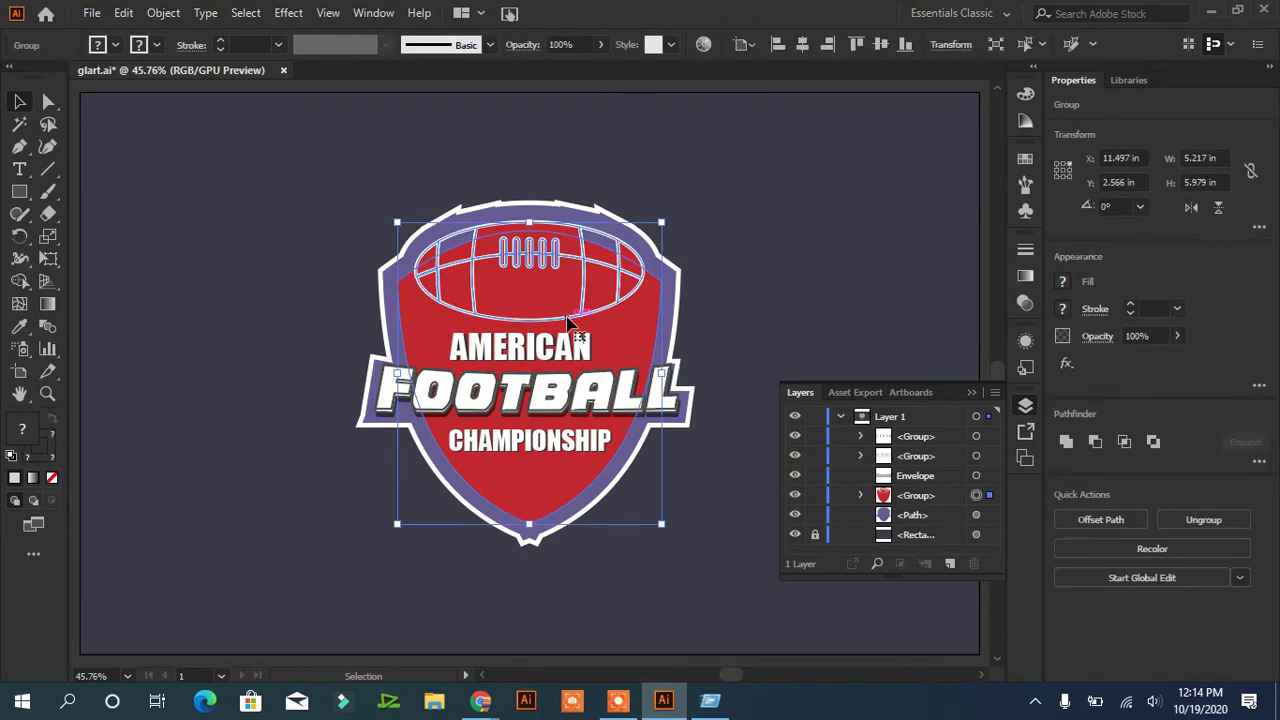
right_click(569, 323)
left_click(650, 468)
left_click(769, 323)
left_click(592, 290)
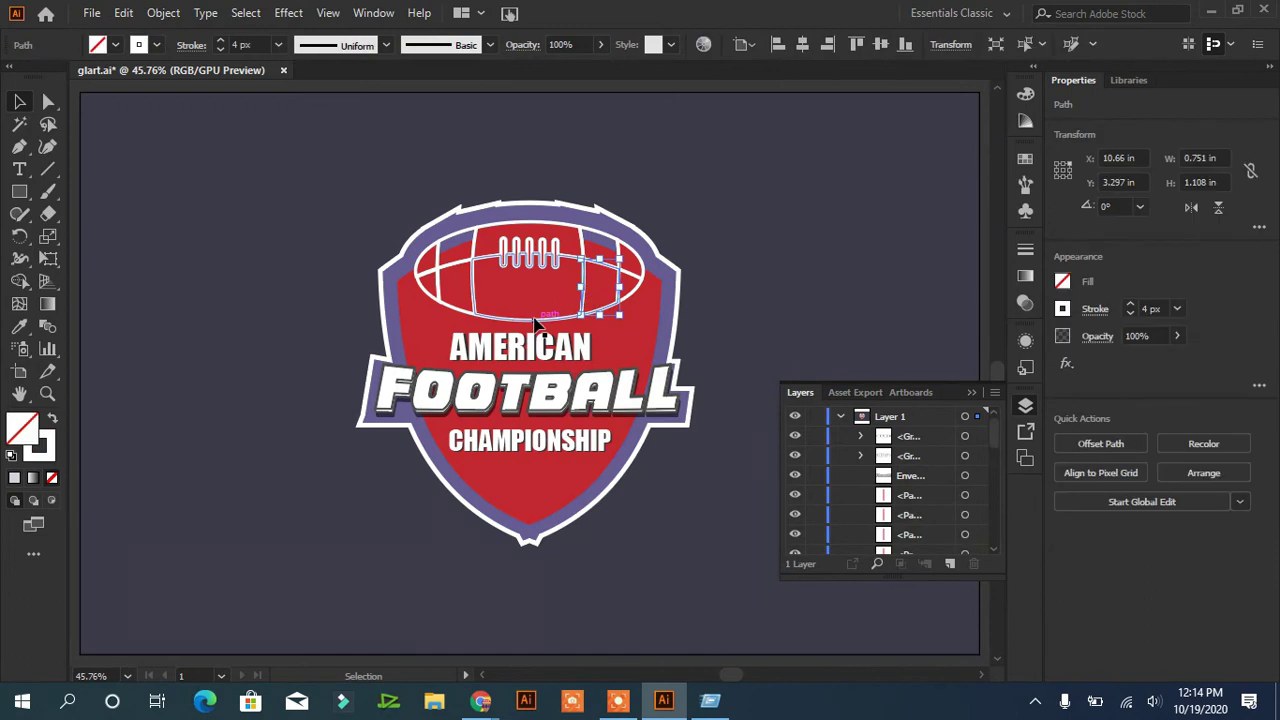
left_click(536, 301, "shift")
left_click(459, 293, "shift")
left_click(708, 248)
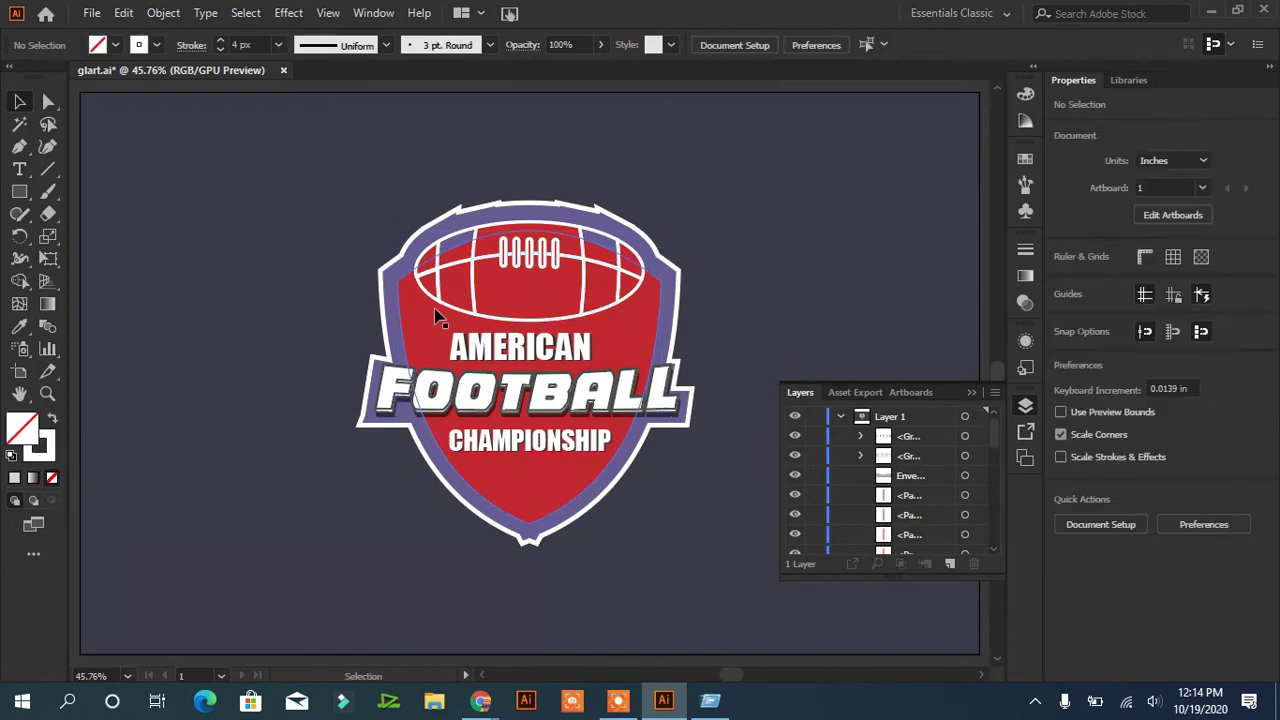
left_click(492, 299)
key("a")
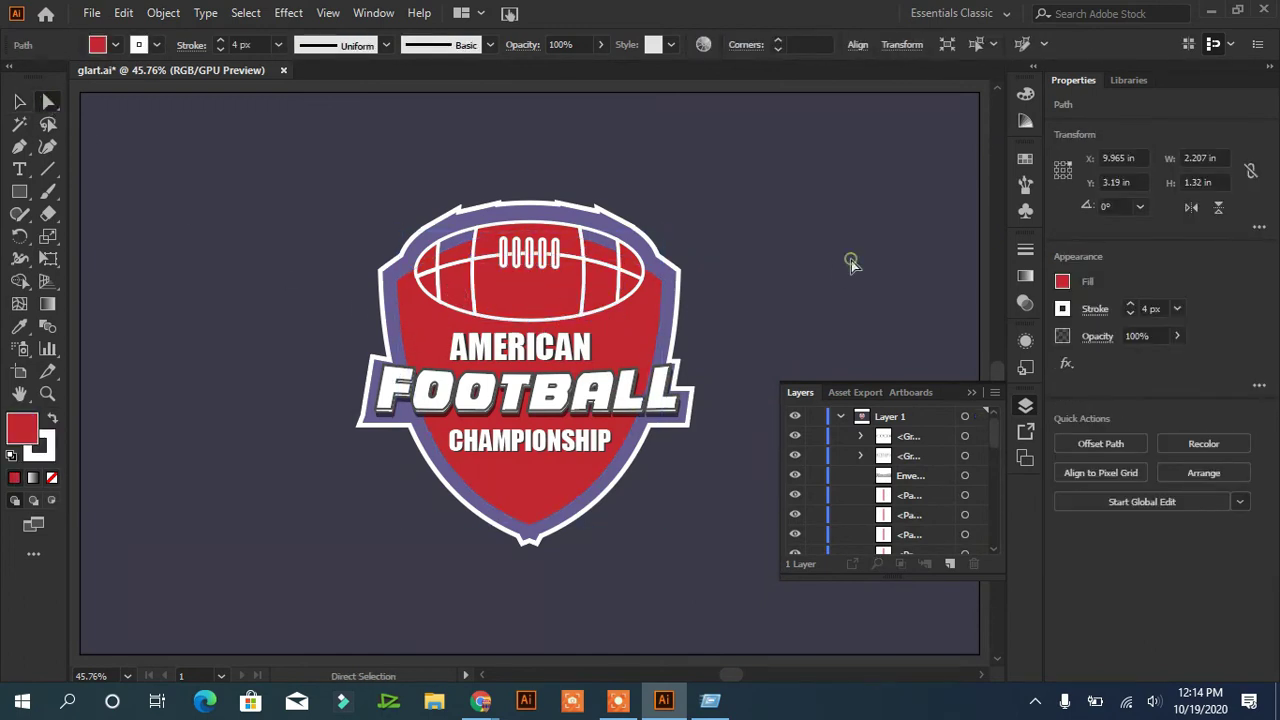
left_click(849, 263)
left_click(631, 284)
left_click(602, 287, "shift")
left_click(715, 262)
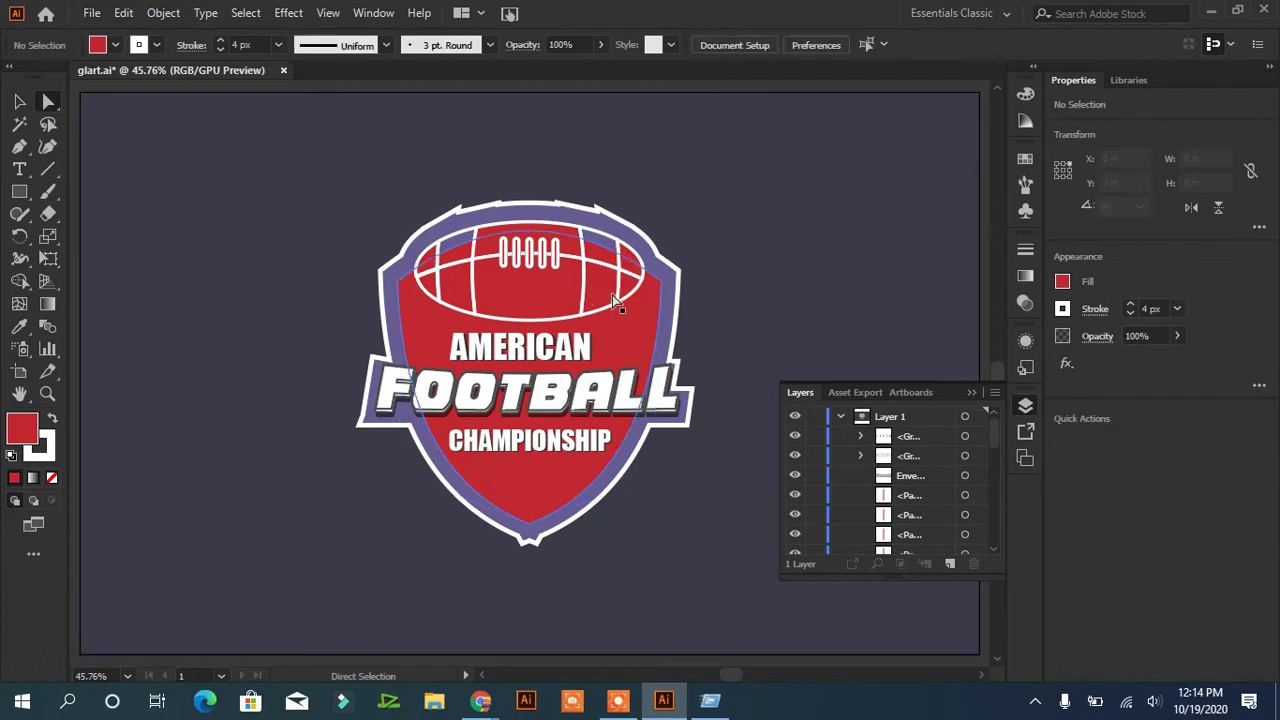
left_click(604, 287, "shift")
right_click(604, 291)
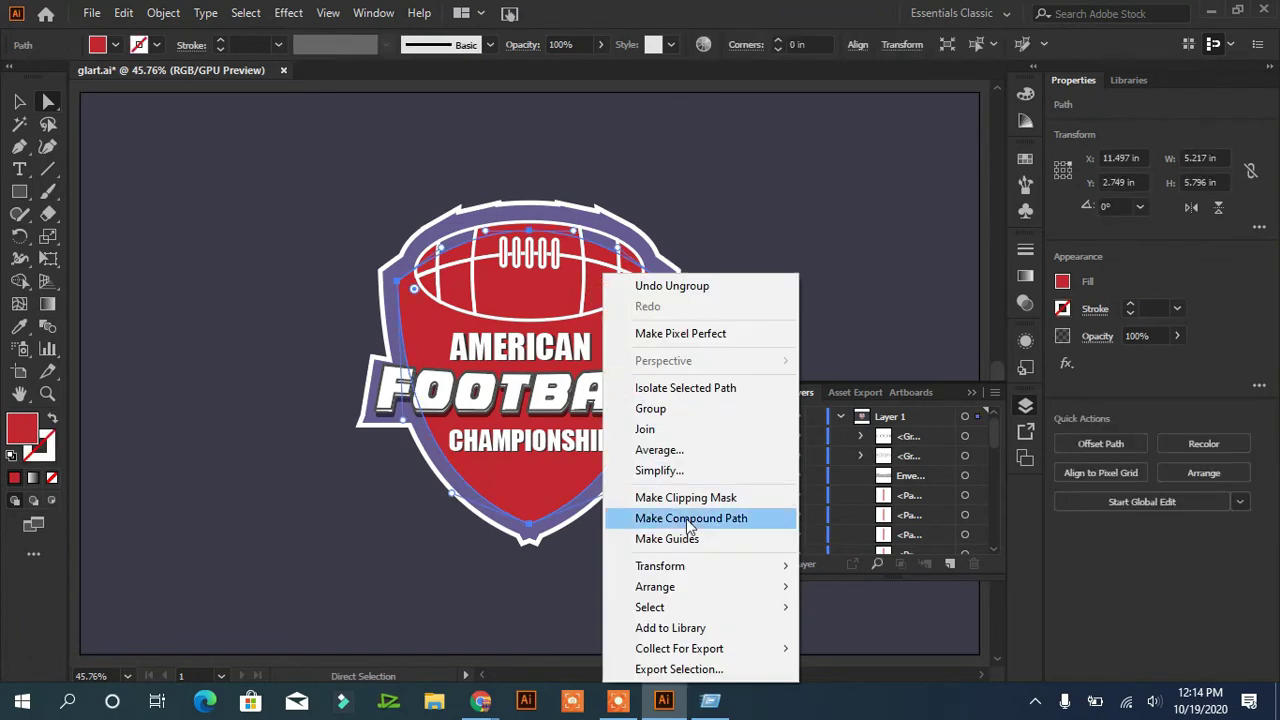
left_click(811, 334)
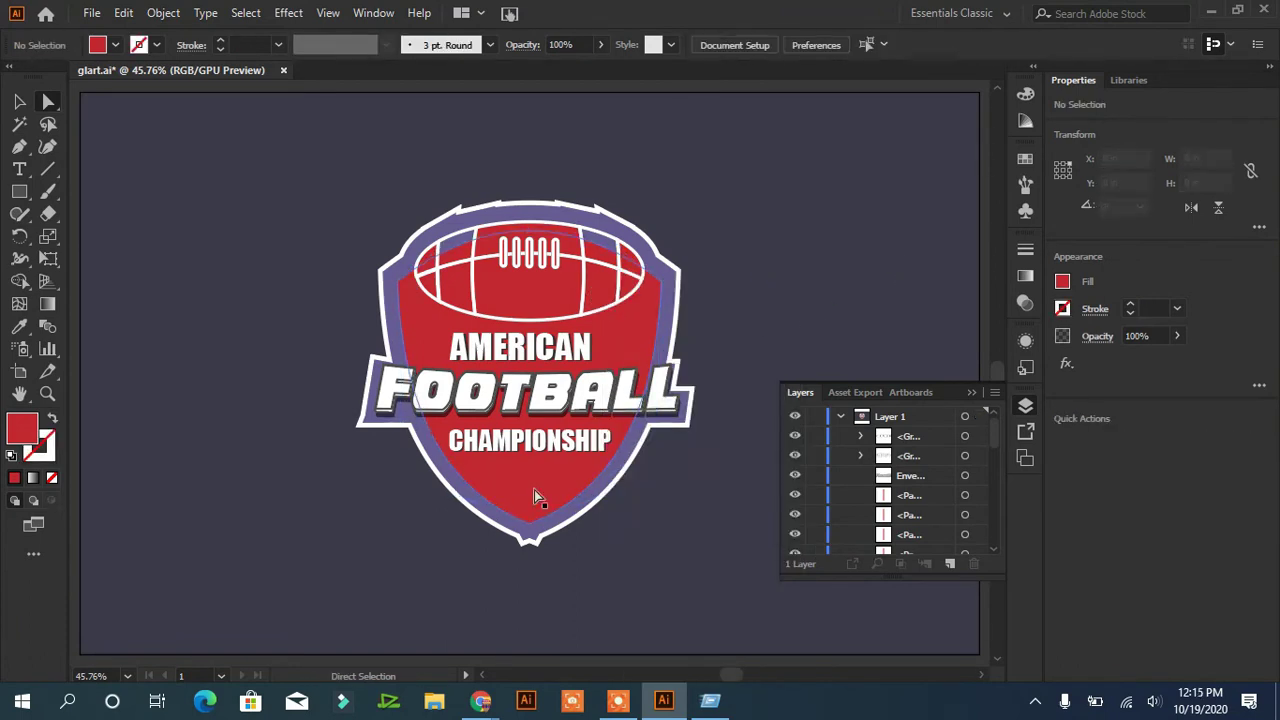
Step: Draw a large white star centred below CHAMPIONSHIP with a smaller white star on each side
left_click(522, 448)
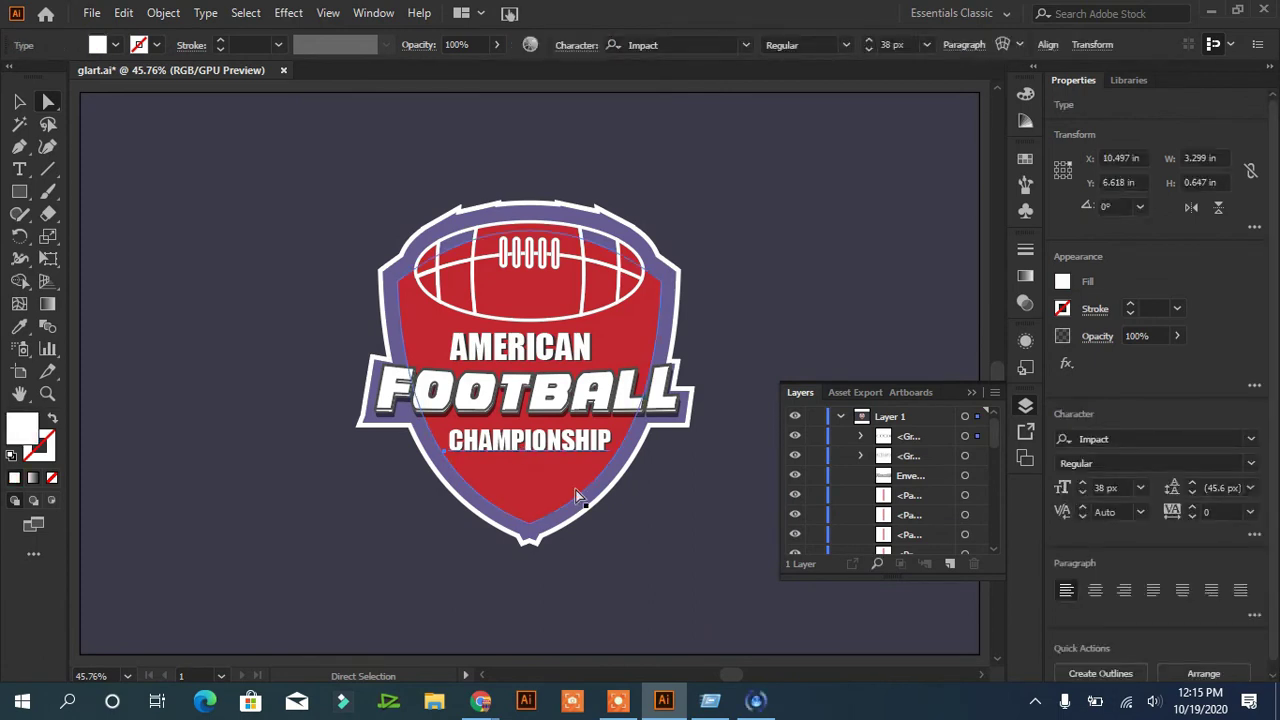
left_click_drag(19, 191, 100, 277)
left_click_drag(529, 485, 535, 490)
left_click_drag(541, 501, 455, 496)
left_click(46, 104)
left_click(24, 105)
left_click(349, 538)
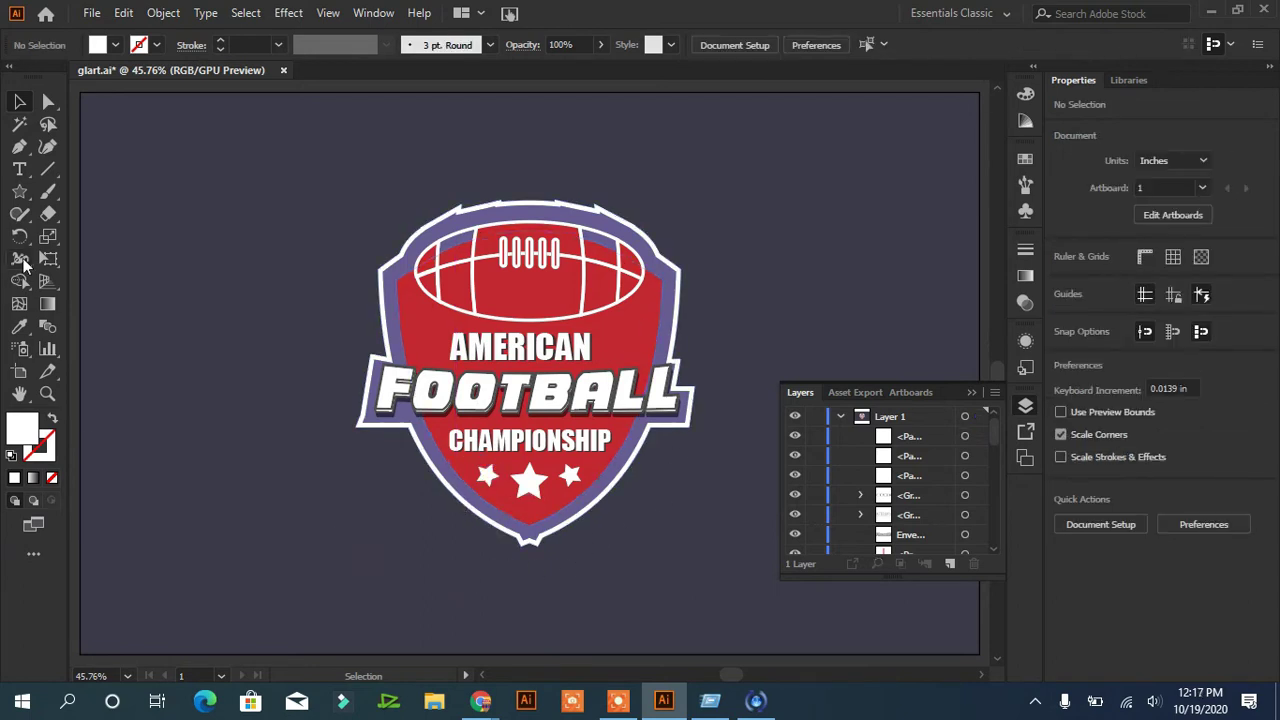
Step: Draw three small white stars, about 0.4 in each, rising diagonally to the right of AMERICAN and shift the middle one slightly outward
left_click(20, 191)
left_click_drag(604, 345, 640, 306)
left_click_drag(643, 301, 662, 300)
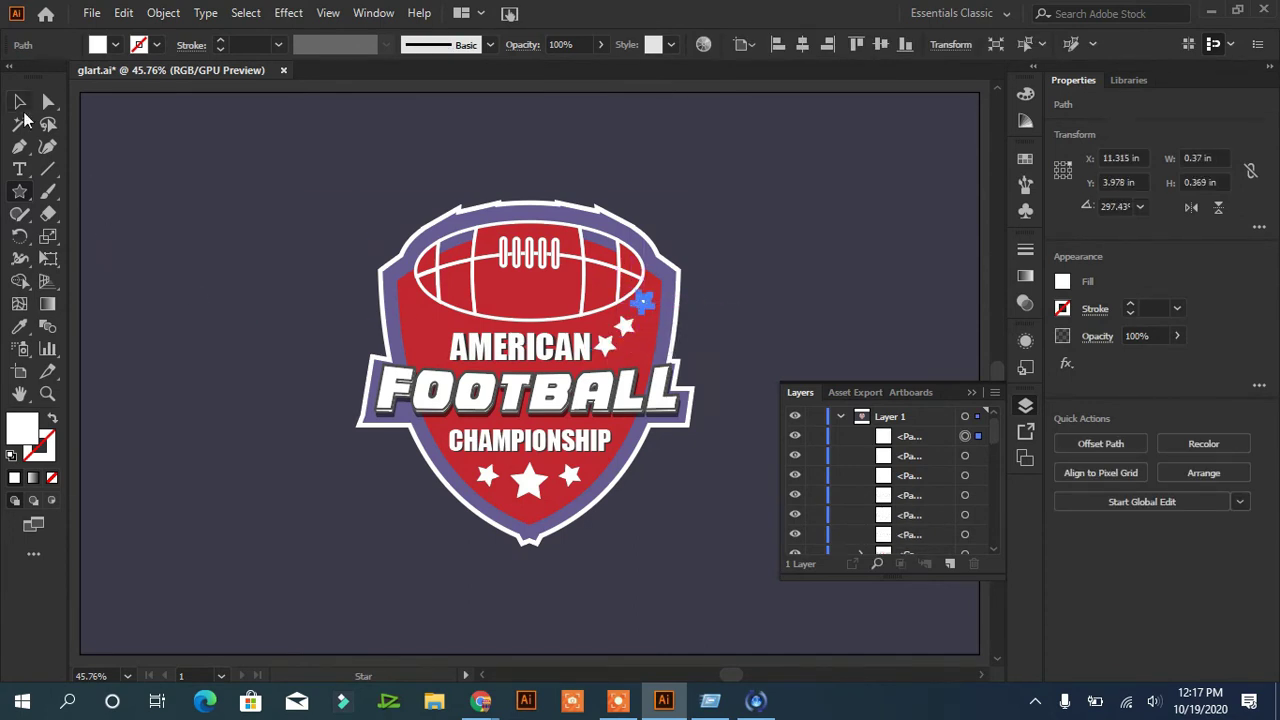
left_click(21, 103)
left_click(204, 363)
left_click(627, 329)
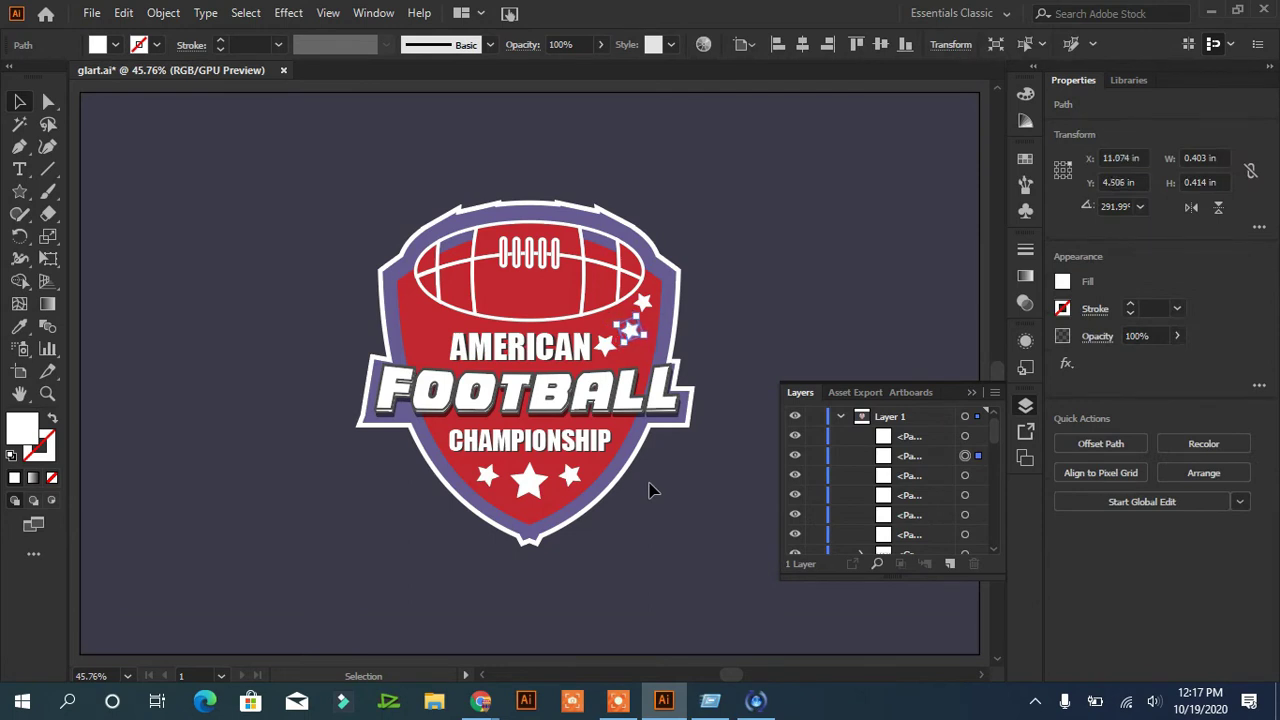
Step: Nudge the uppermost of the three small stars slightly to the right, towards the shield's edge
left_click(771, 304)
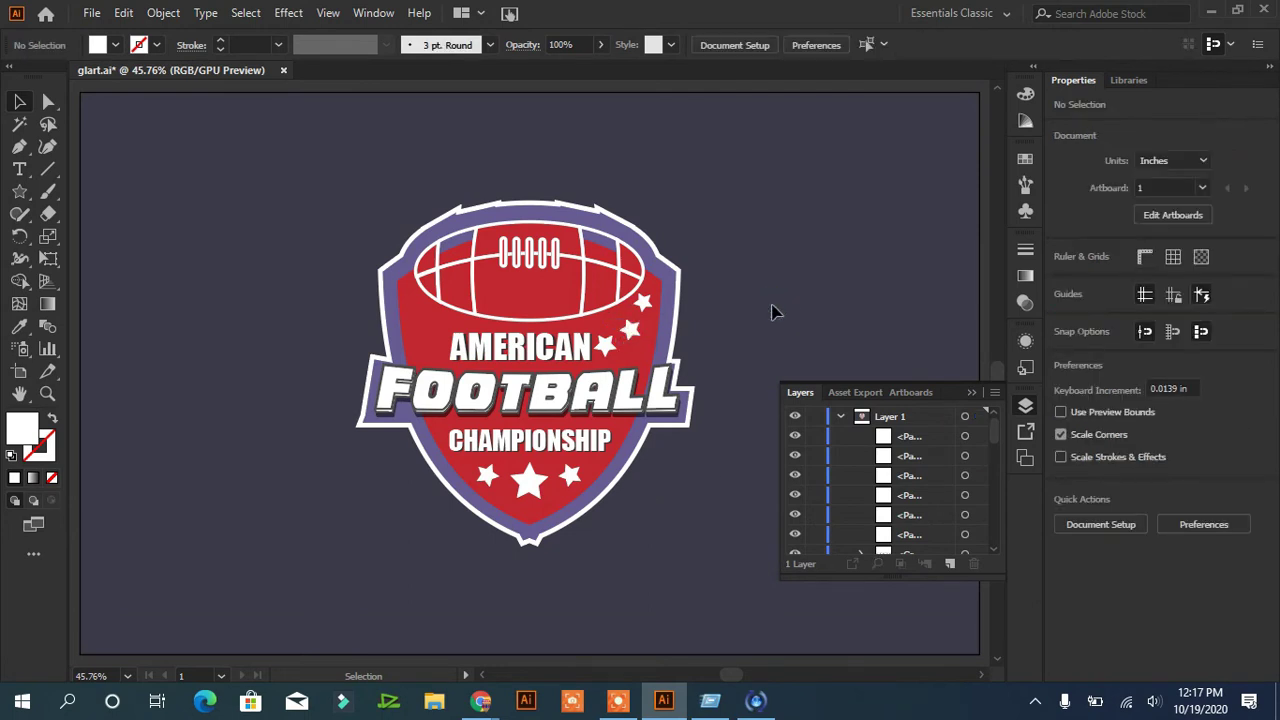
left_click(645, 303)
key("Right")
key("Right")
key("Right")
key("Right")
key("Right")
left_click(788, 347)
Step: Rotate the uppermost small star to about 314° and the middle small star to about 315°
left_click(648, 302)
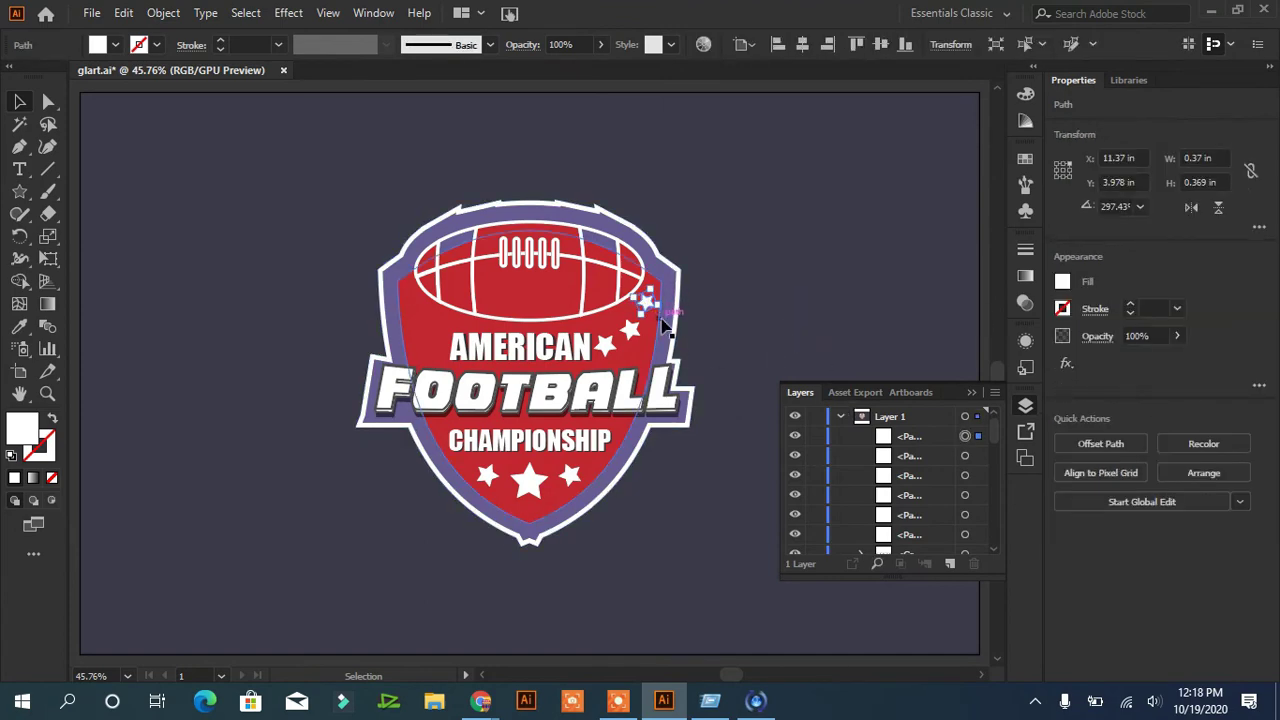
key("ctrl+minus")
key("ctrl+minus")
key("ctrl+minus")
key("ctrl+plus")
key("ctrl+plus")
key("ctrl+plus")
key("ctrl+plus")
key("ctrl+plus")
key("ctrl+plus")
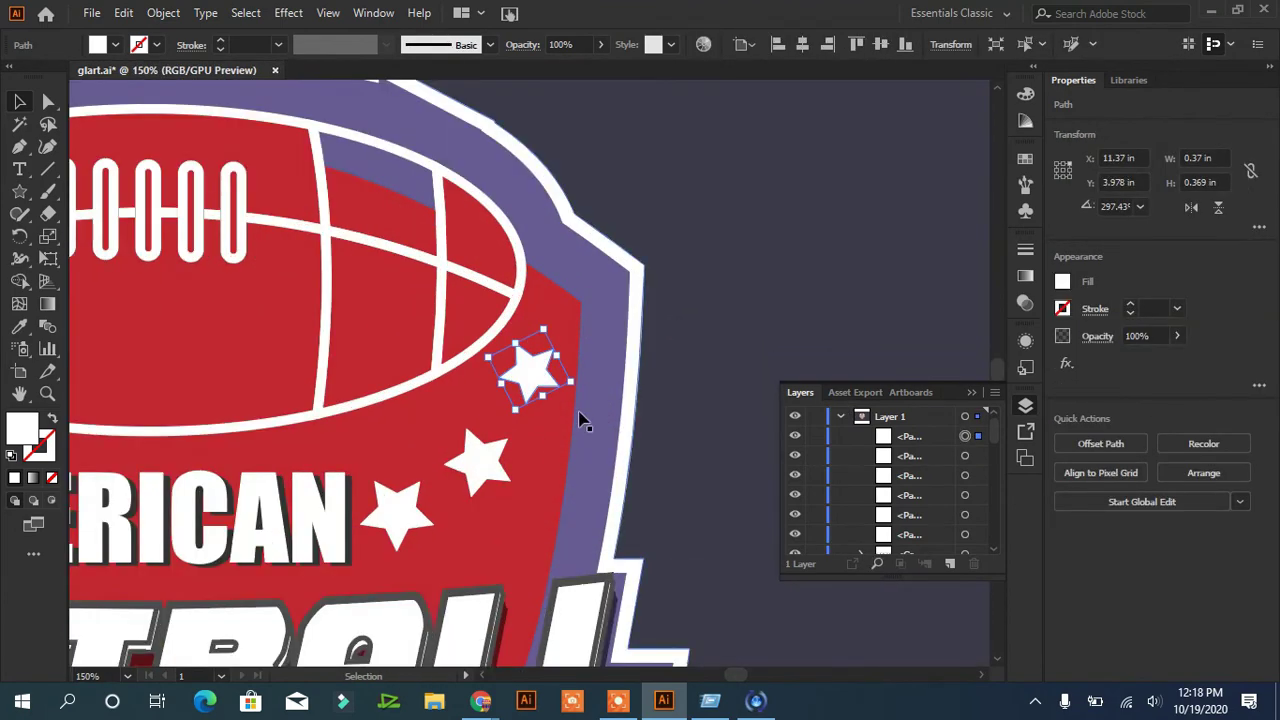
left_click(579, 386)
left_click(549, 378)
left_click_drag(579, 383, 580, 368)
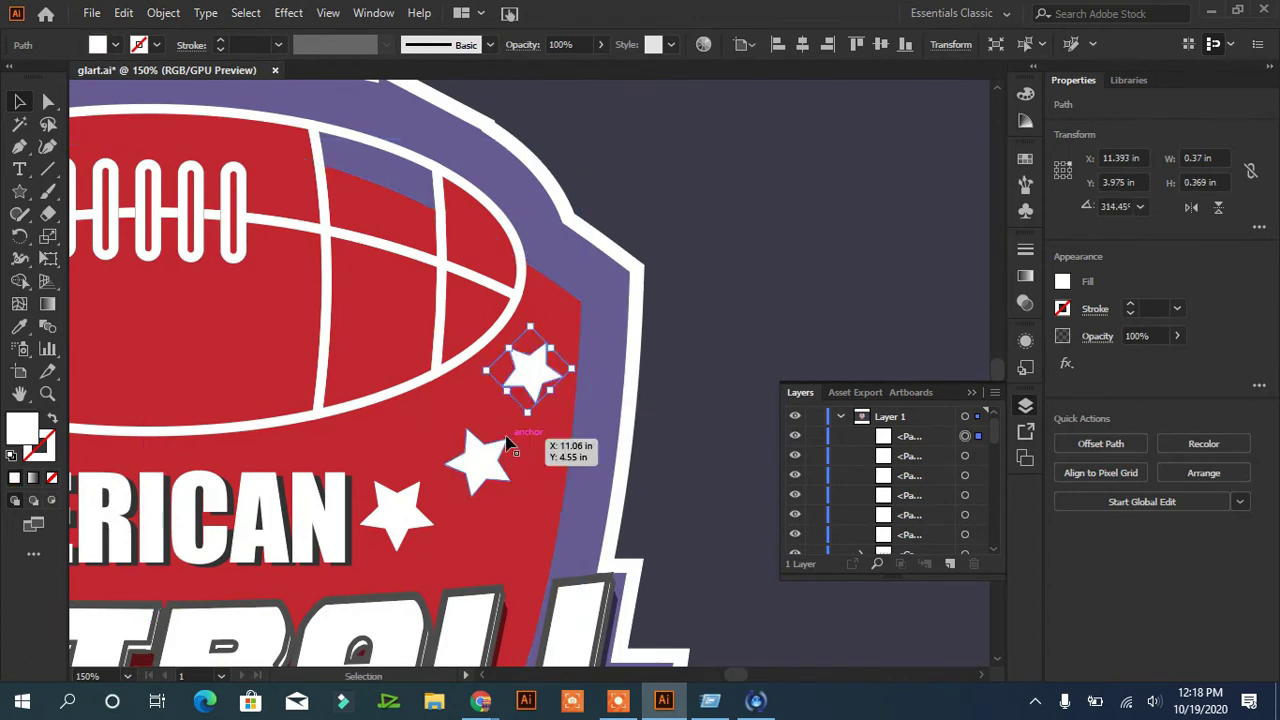
left_click(508, 443)
left_click_drag(530, 468, 550, 452)
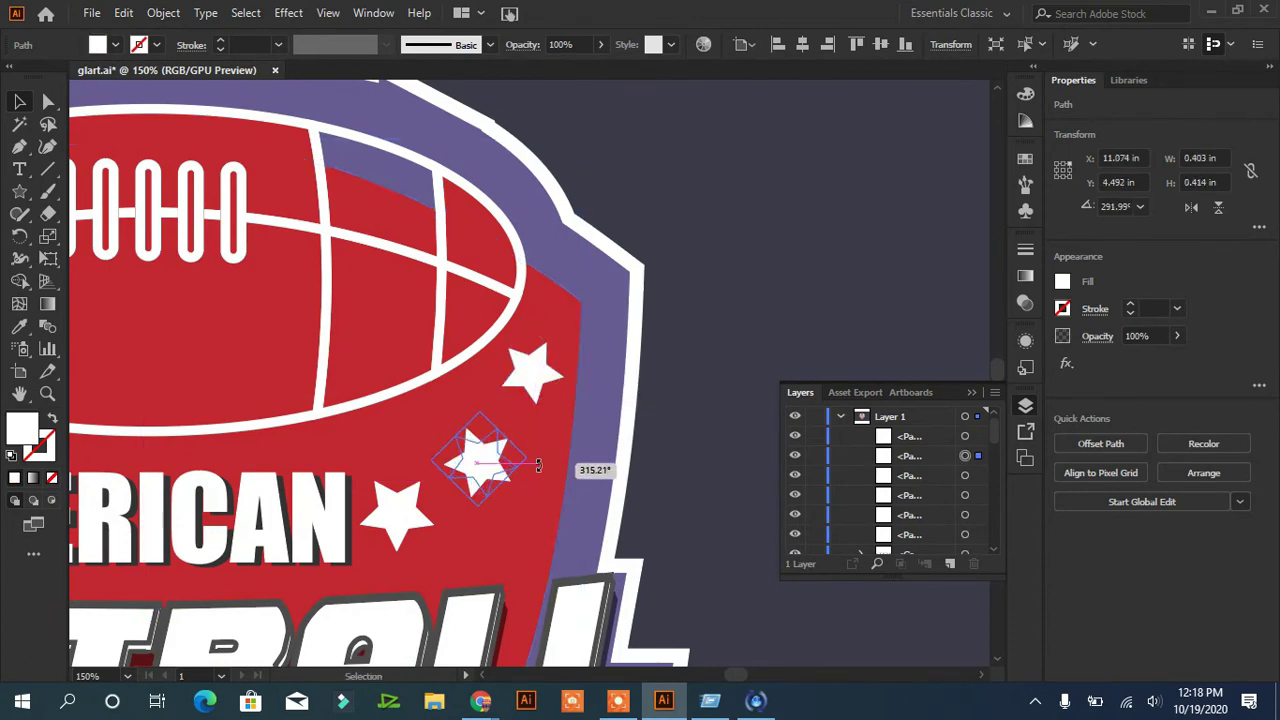
Step: Shift the lowest and middle small stars slightly to the right to even out the diagonal row
left_click(420, 515)
left_click_drag(455, 516, 452, 518)
left_click(489, 481)
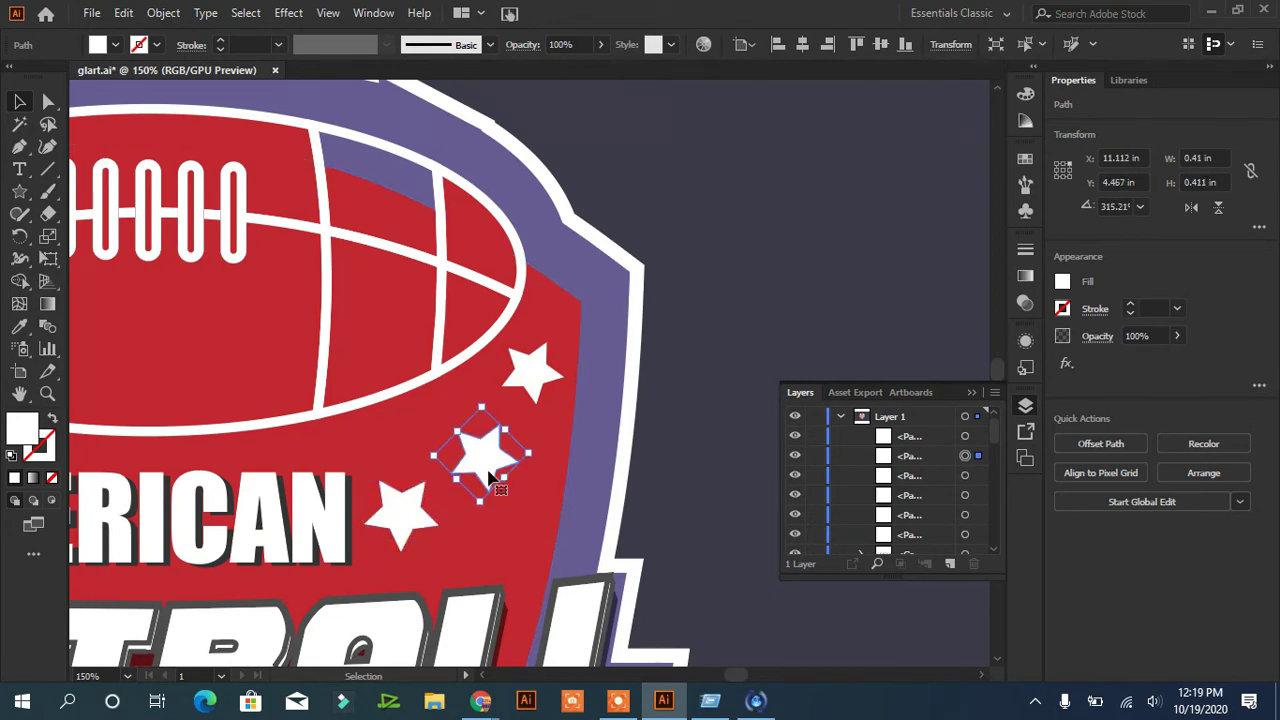
key("Right")
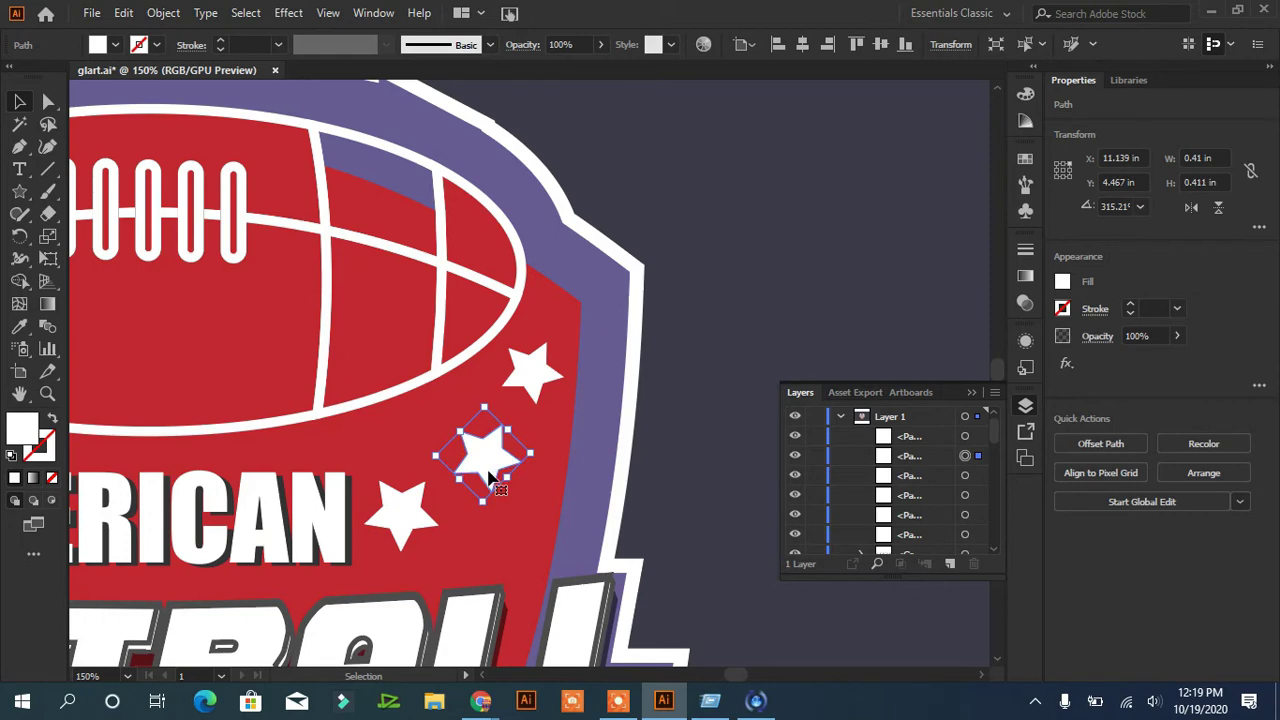
Step: Group the three small stars beside AMERICAN
left_click(525, 386, "shift")
left_click(394, 510, "shift")
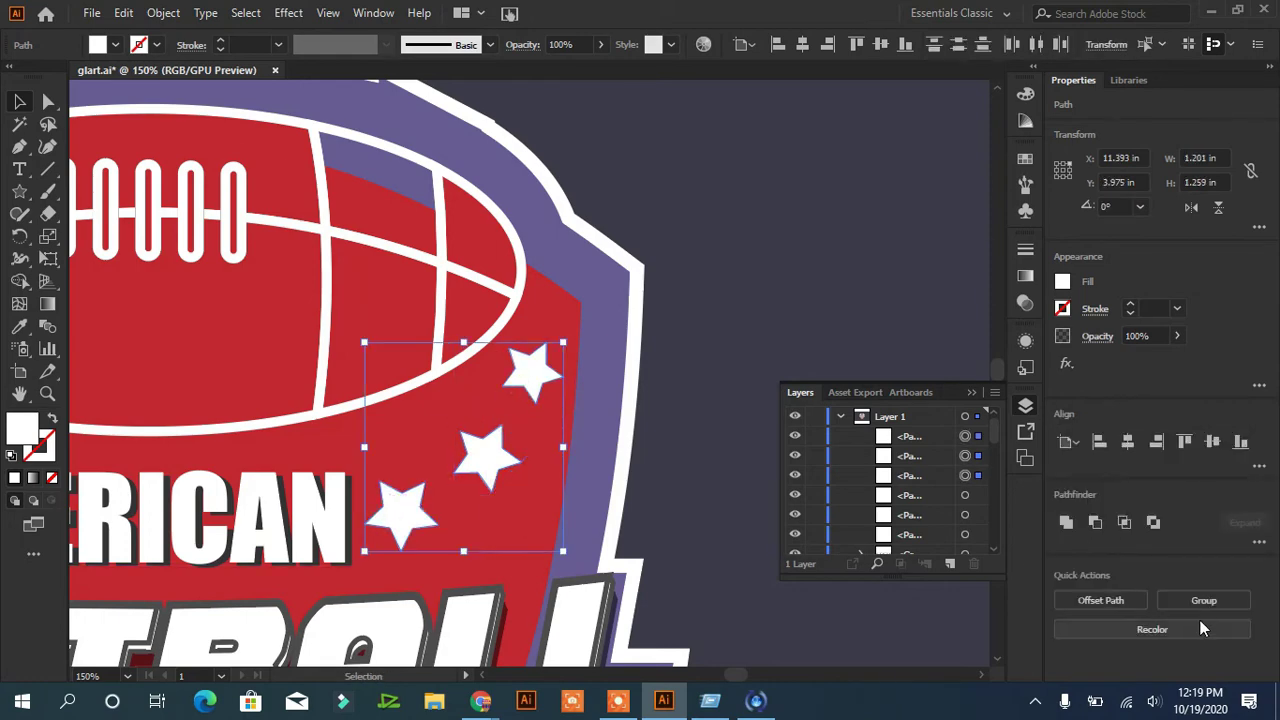
left_click(1204, 603)
Step: Reflect a copy of the star group and place the mirrored stars on the left side of the shield, under the football
right_click(485, 453)
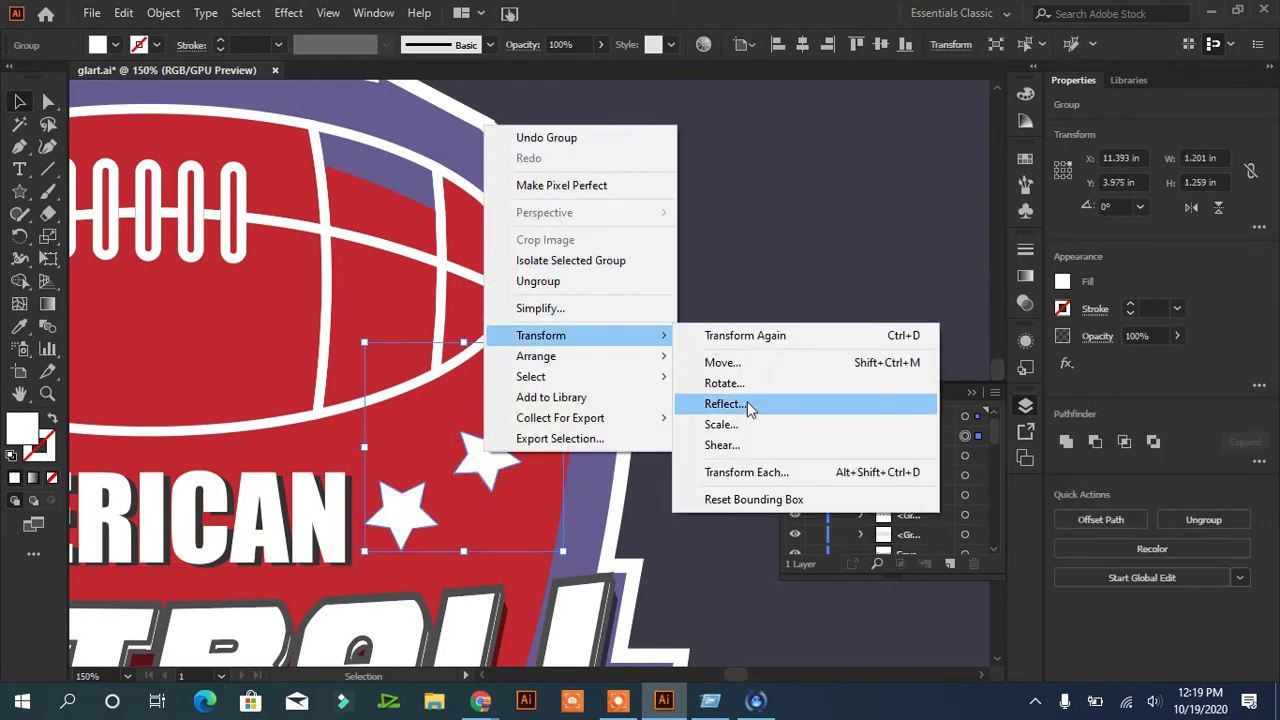
left_click(746, 406)
left_click(891, 437)
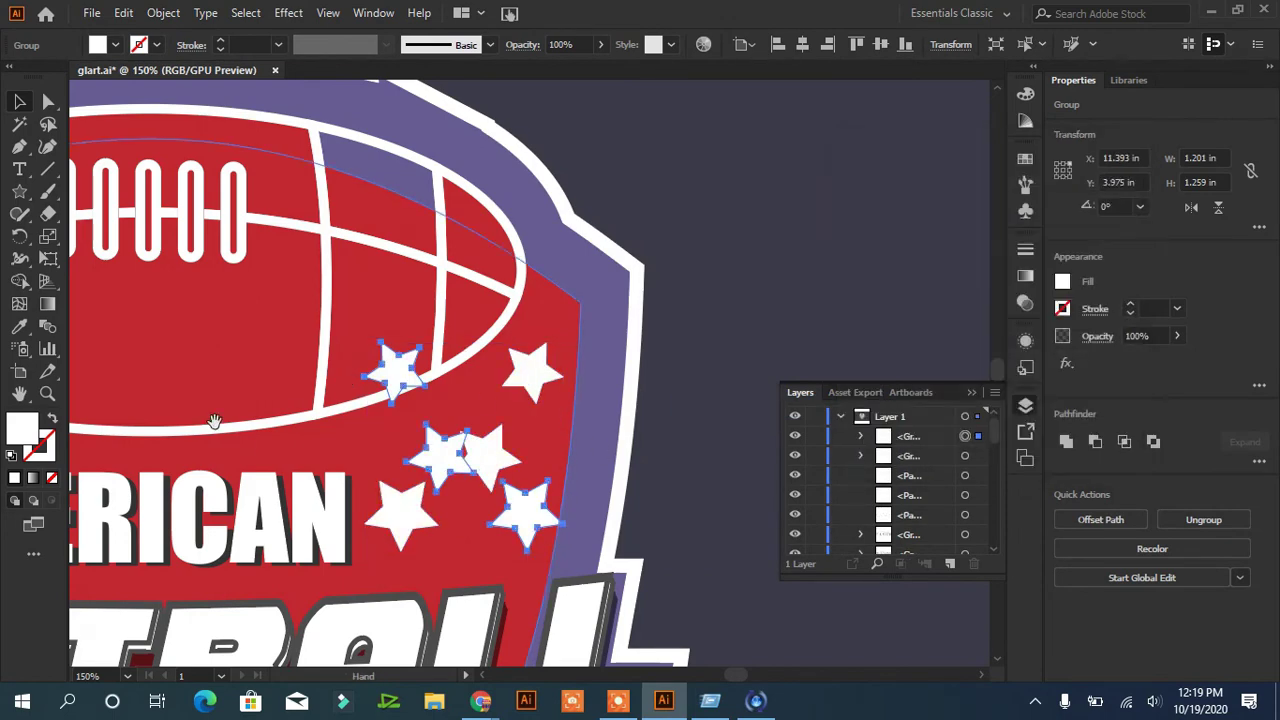
left_click_drag(214, 423, 571, 391)
left_click_drag(818, 343, 180, 343)
left_click(1025, 405)
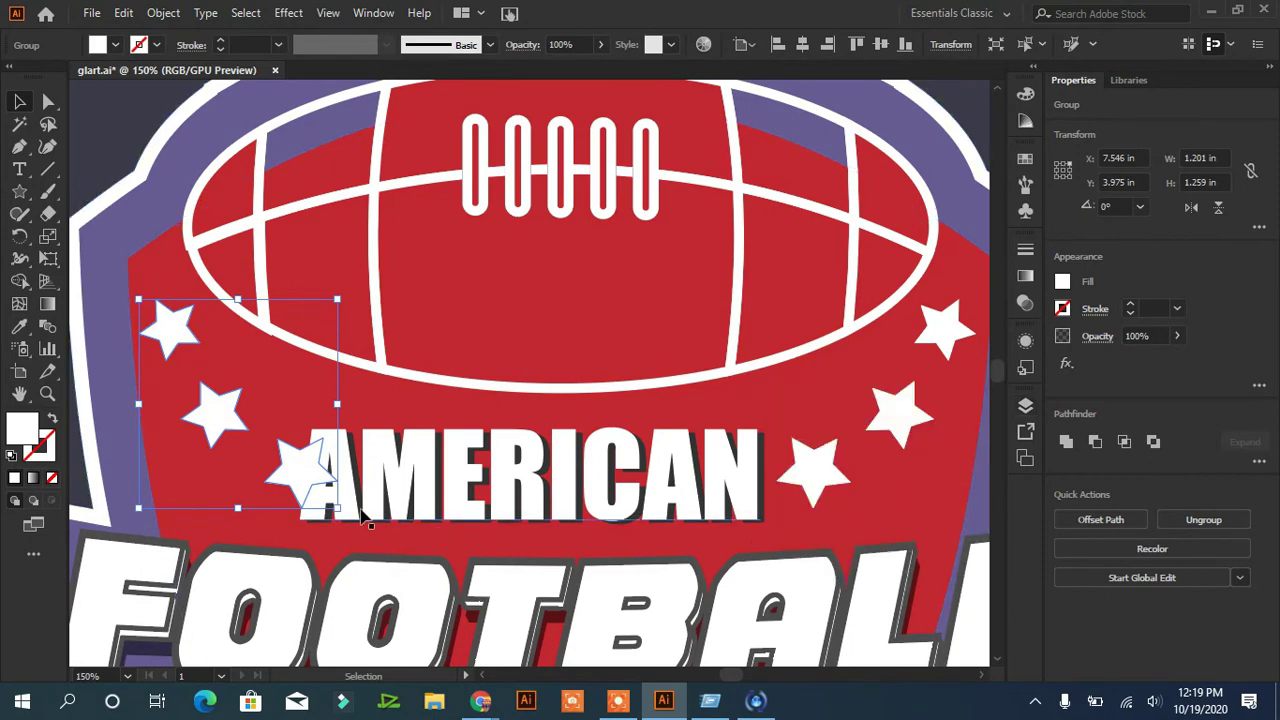
Step: Align the left and right star groups with each other using Vertical Align Center
key("ctrl+minus")
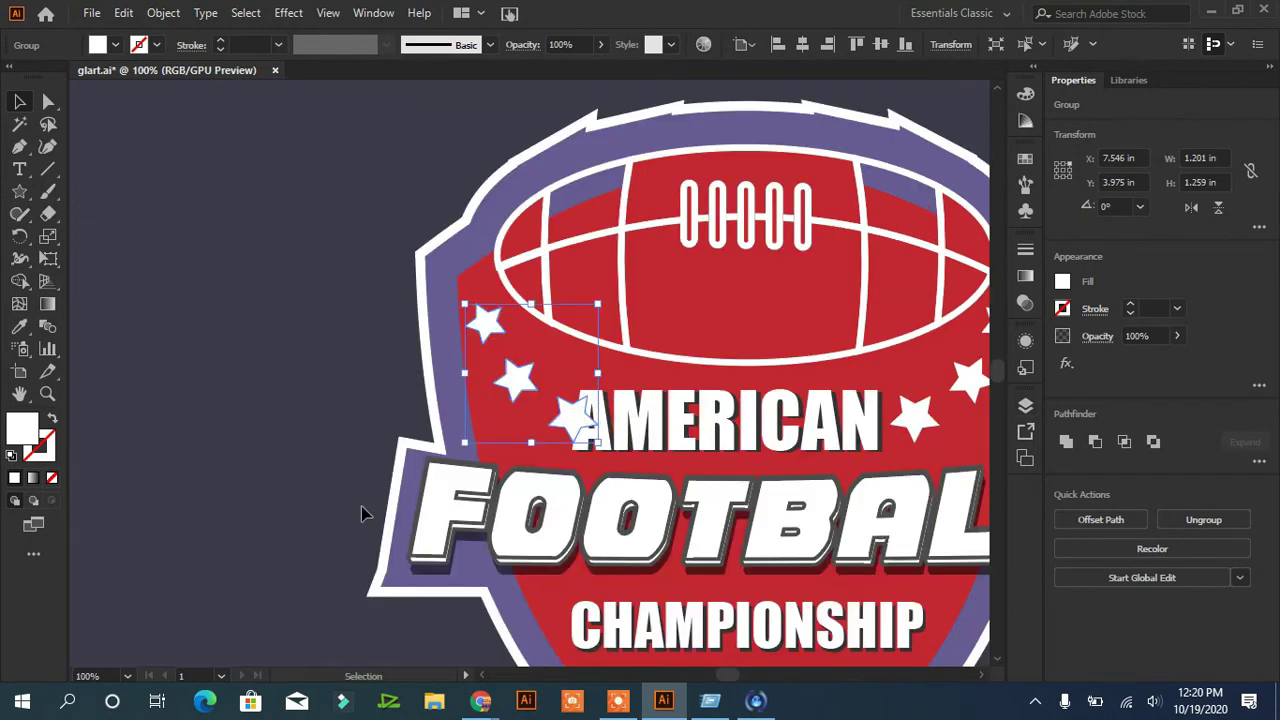
left_click_drag(814, 349, 655, 330)
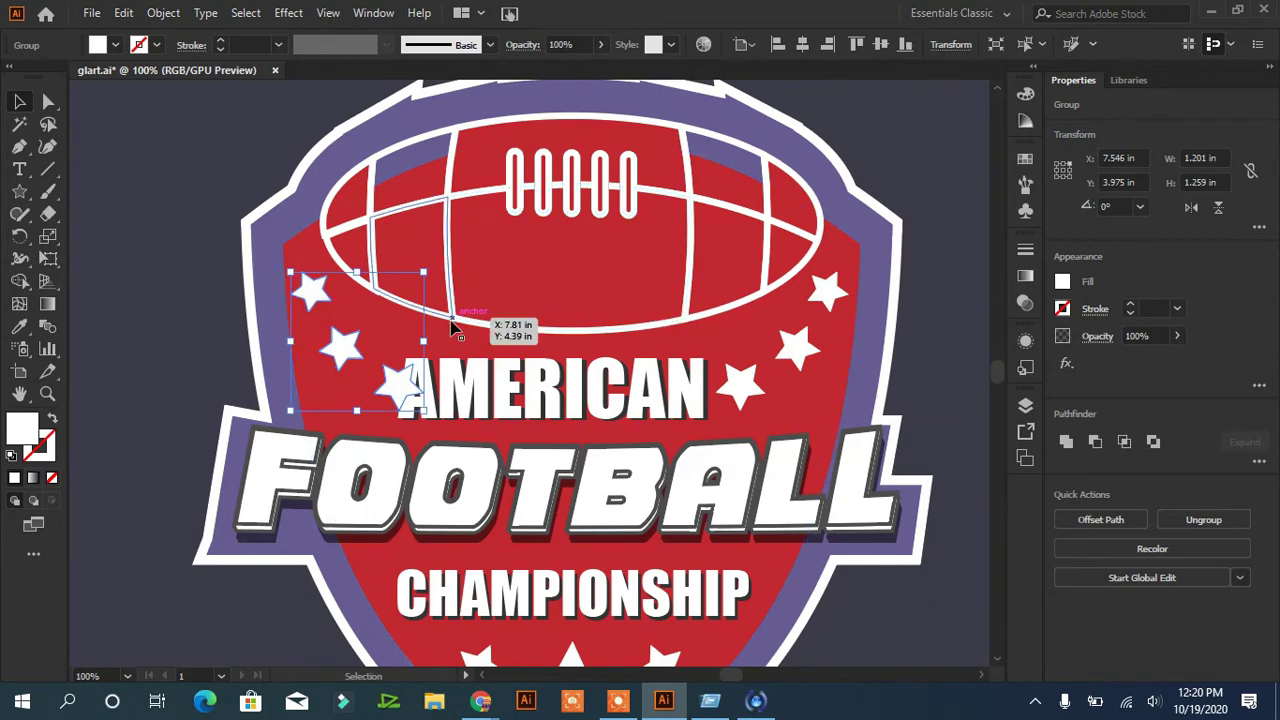
left_click(797, 351, "shift")
left_click(1212, 441)
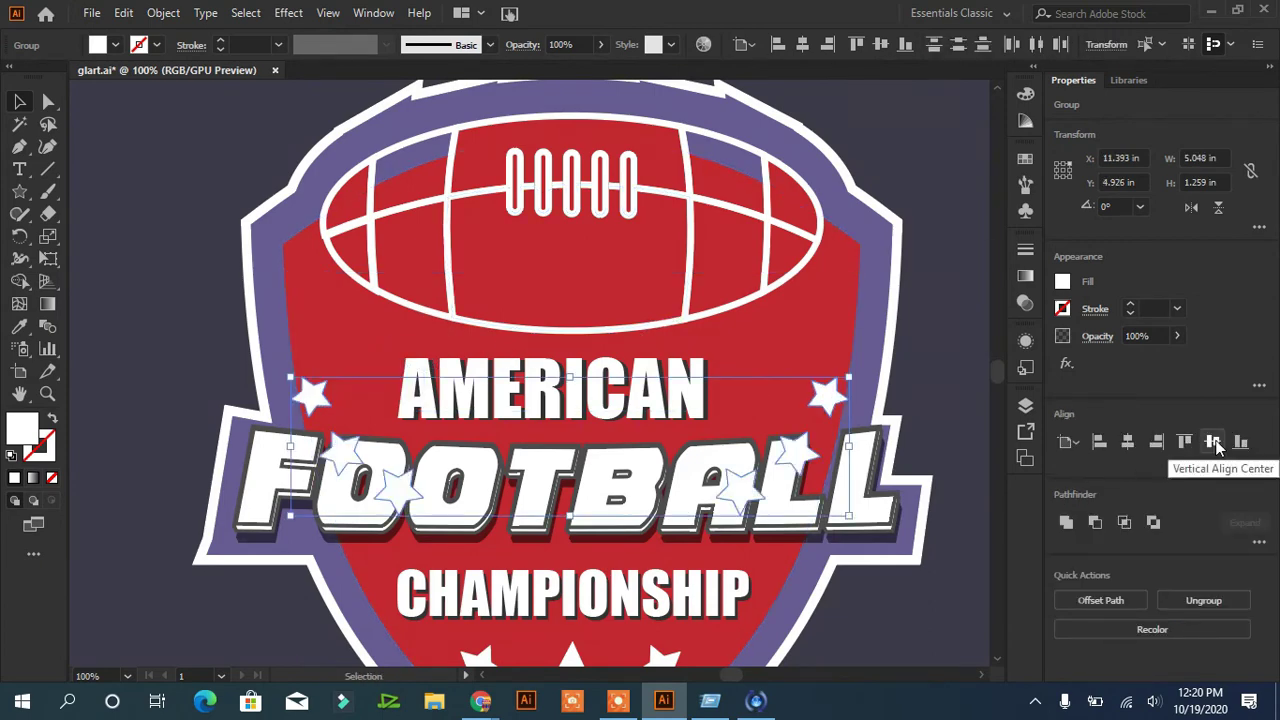
Step: Move both star groups up beneath the football's ends to a Y position of about 3.9 in and slightly right
key("shift+Up")
key("shift+Up")
key("shift+Up")
key("shift+Up")
key("shift+Up")
key("shift+Up")
key("shift+Up")
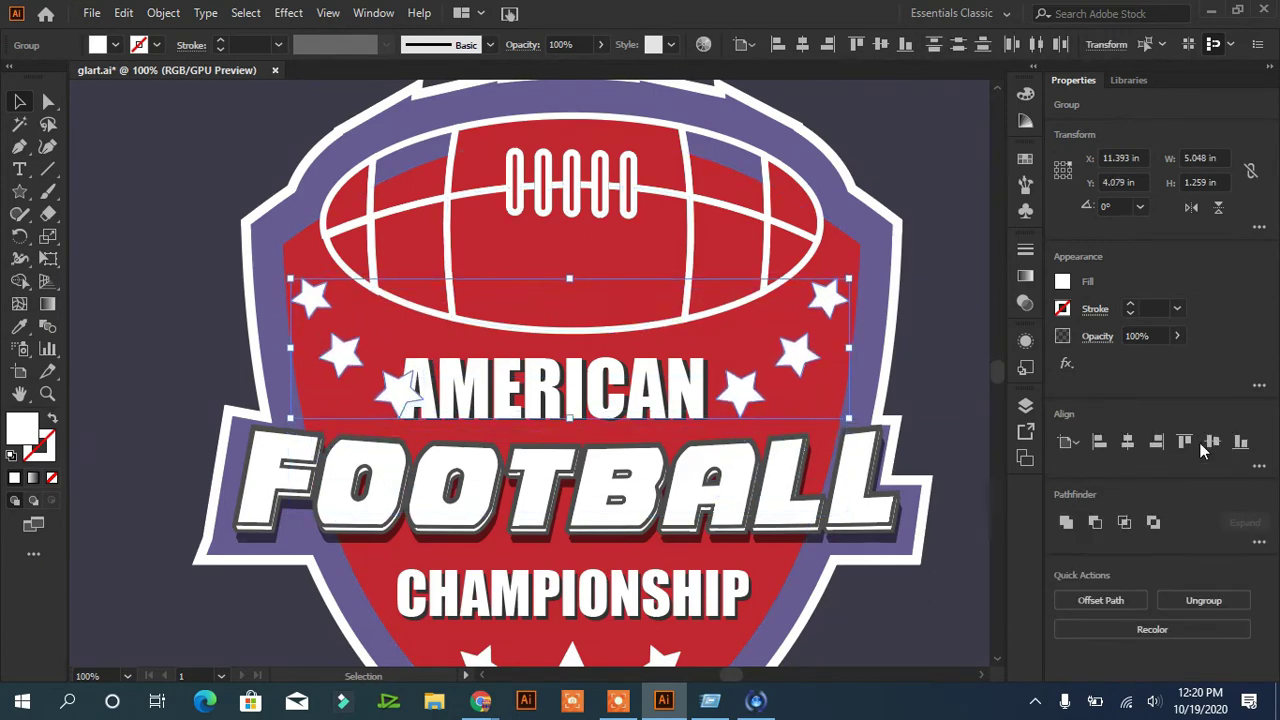
key("Up")
key("Up")
key("Up")
key("Right")
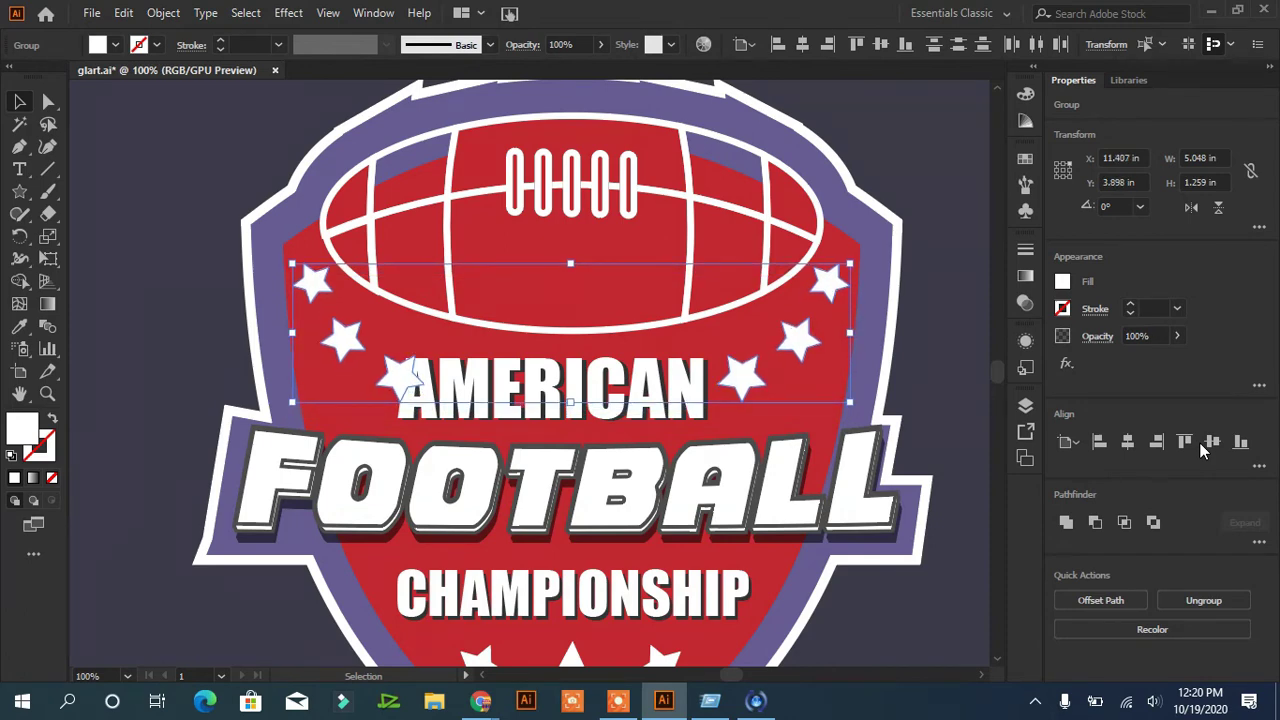
key("Down")
key("Down")
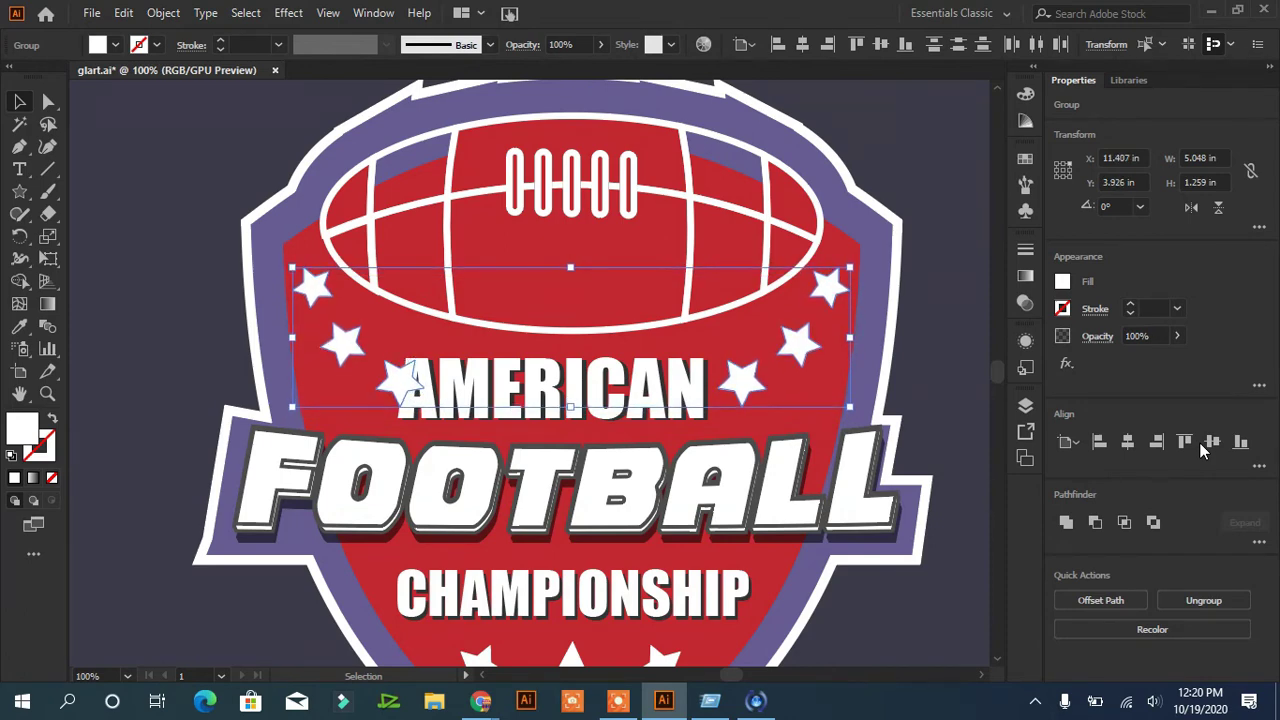
Step: Shrink the AMERICAN lettering to about 2.71 in wide and centre it between the two star groups
left_click(604, 392)
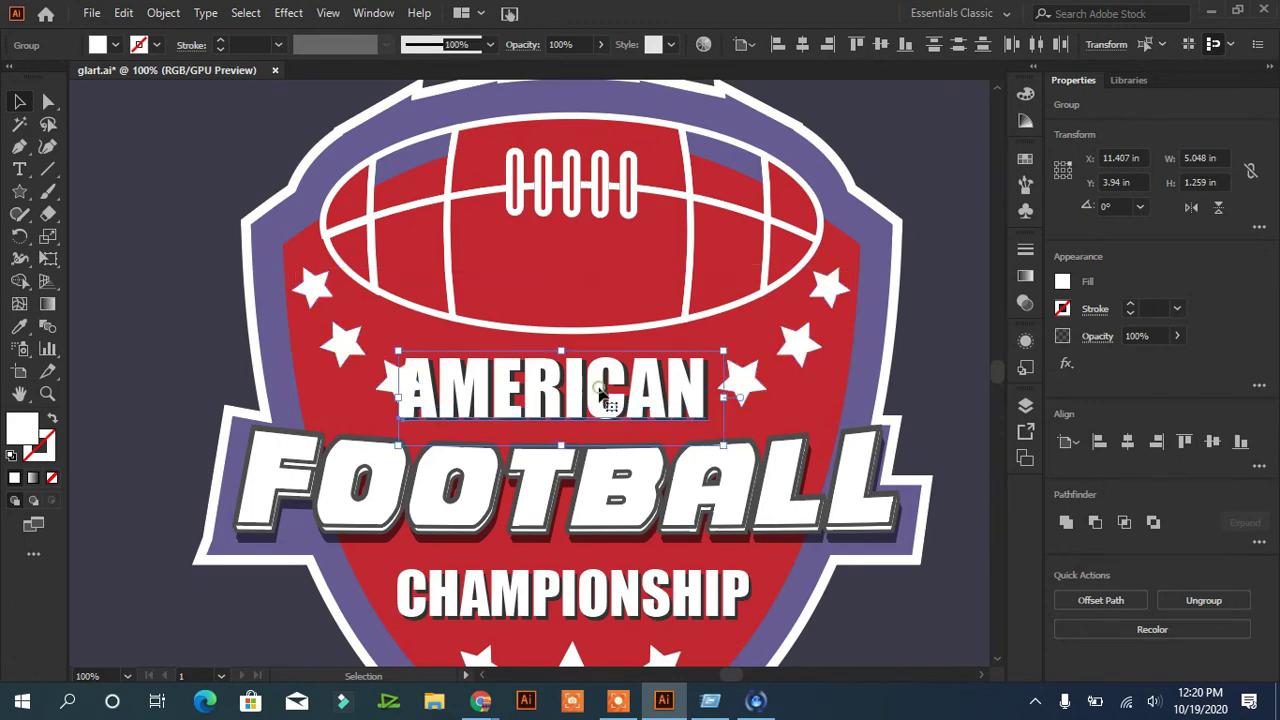
left_click_drag(724, 443, 708, 443)
key("shift+Right")
key("shift+Right")
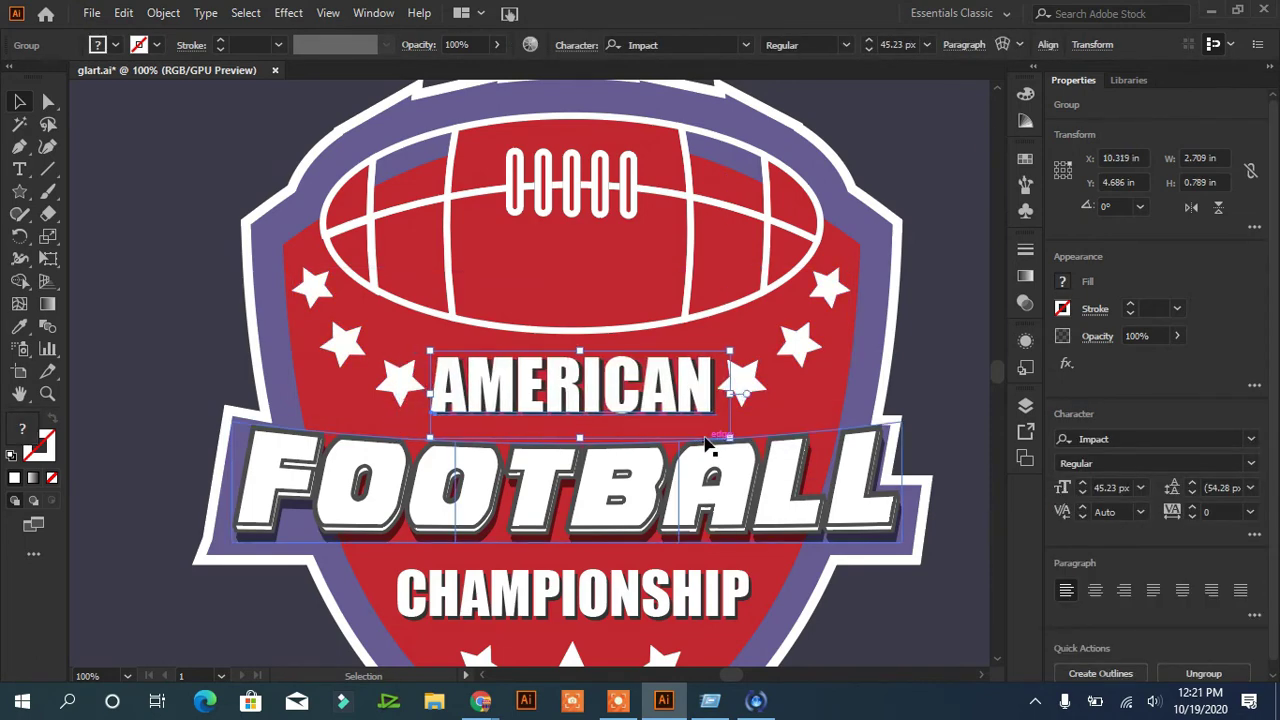
key("Left")
left_click(942, 354)
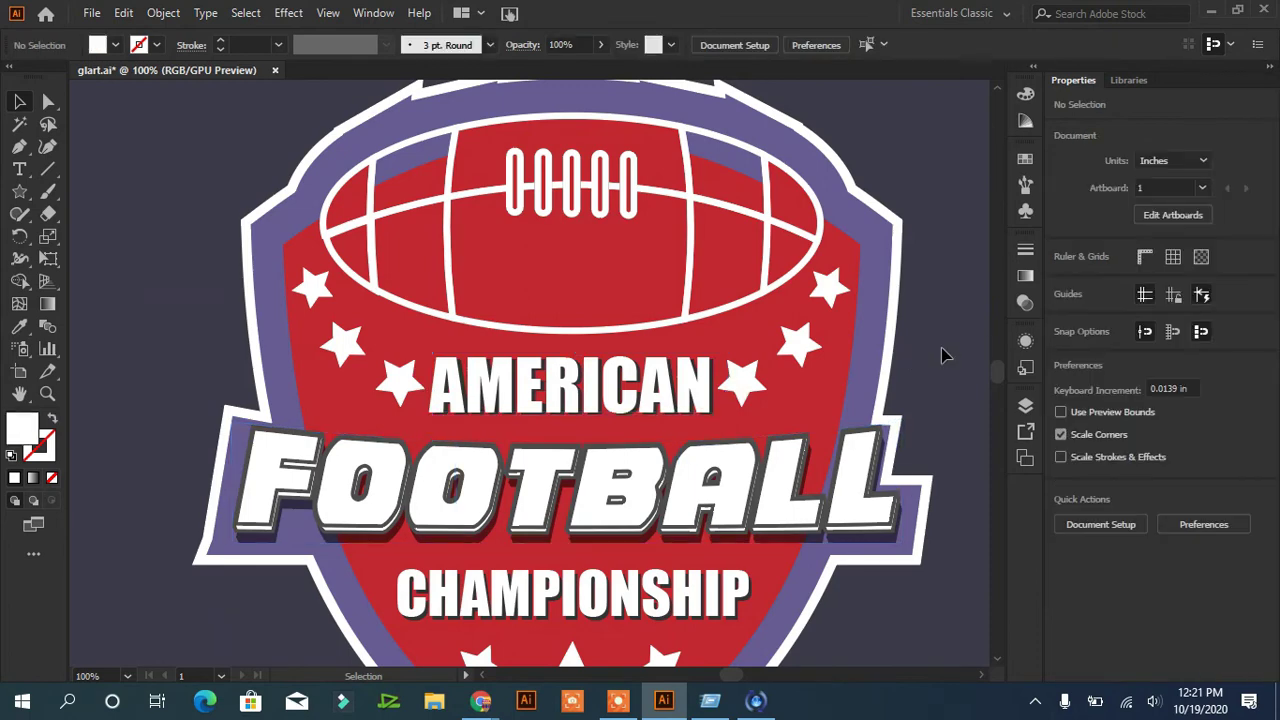
Step: Group the entire logo artwork and ungroup it again
key("ctrl+0")
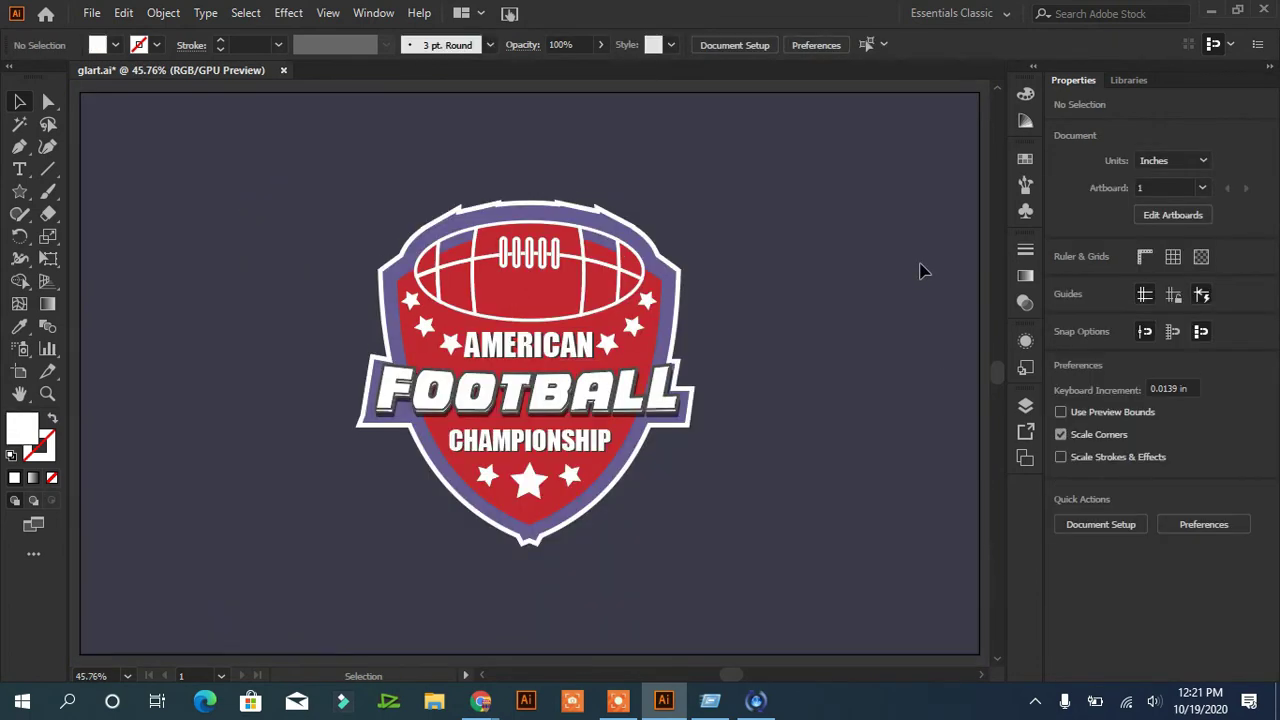
left_click_drag(292, 498, 292, 498)
key("ctrl+g")
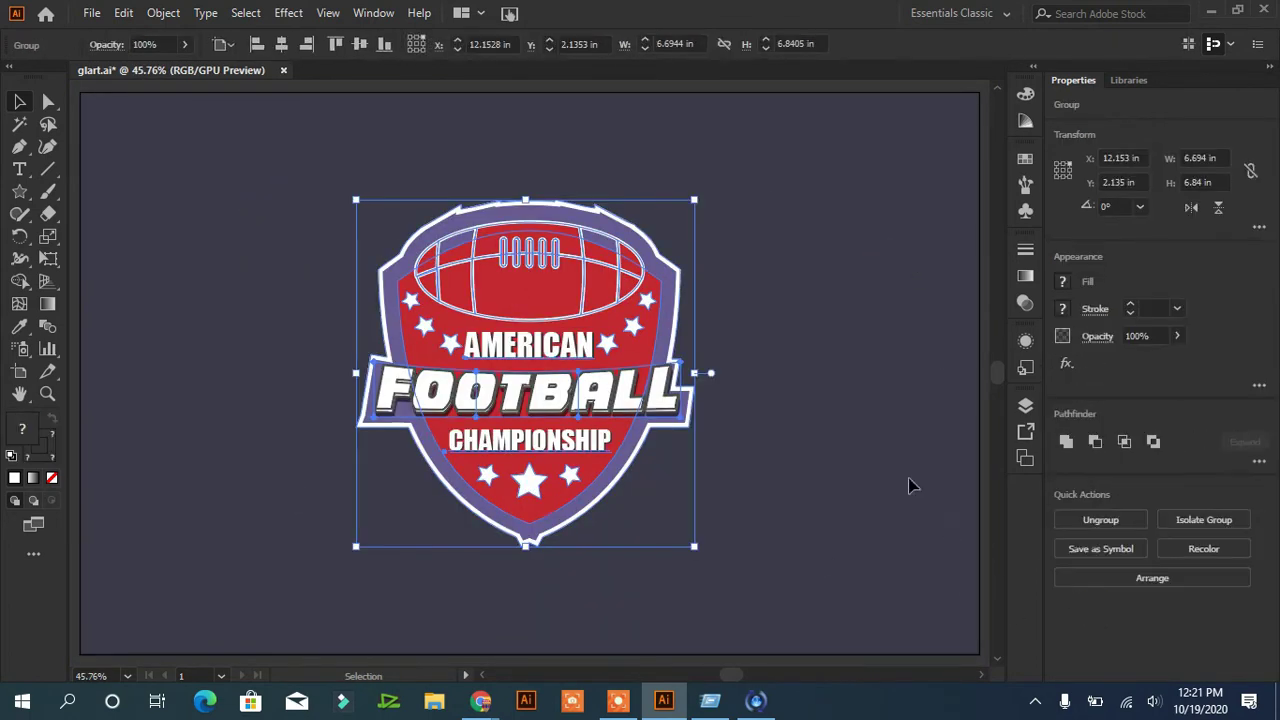
left_click(870, 460)
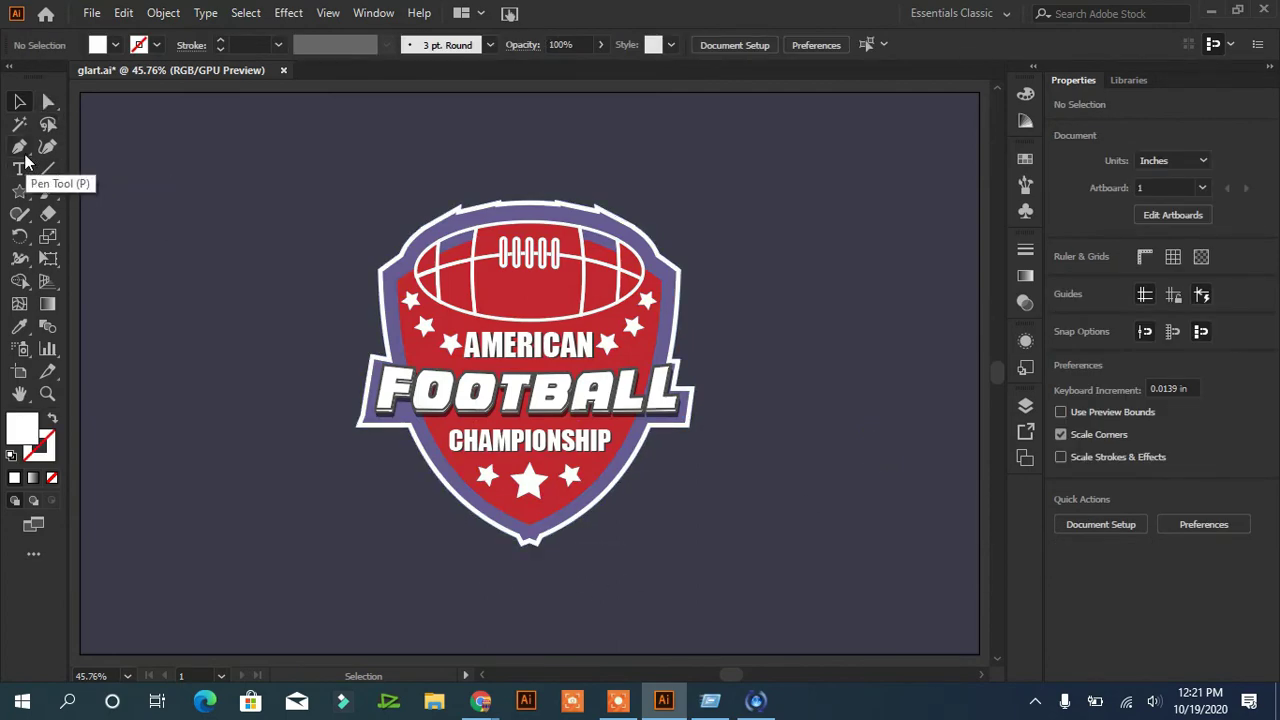
left_click(490, 525)
key("ctrl+shift+g")
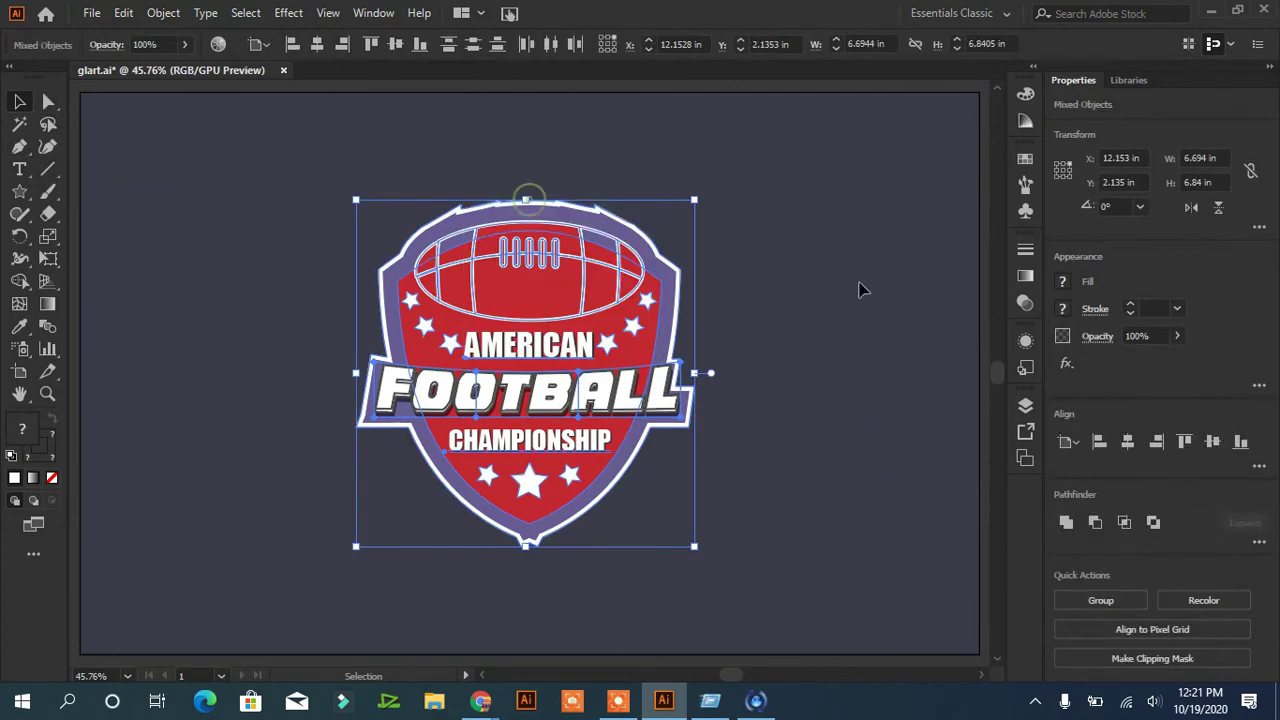
Step: Isolate the purple backing and delete the surplus anchor points at its bottom tip to leave a single clean point
left_click(557, 543)
double_click(537, 545)
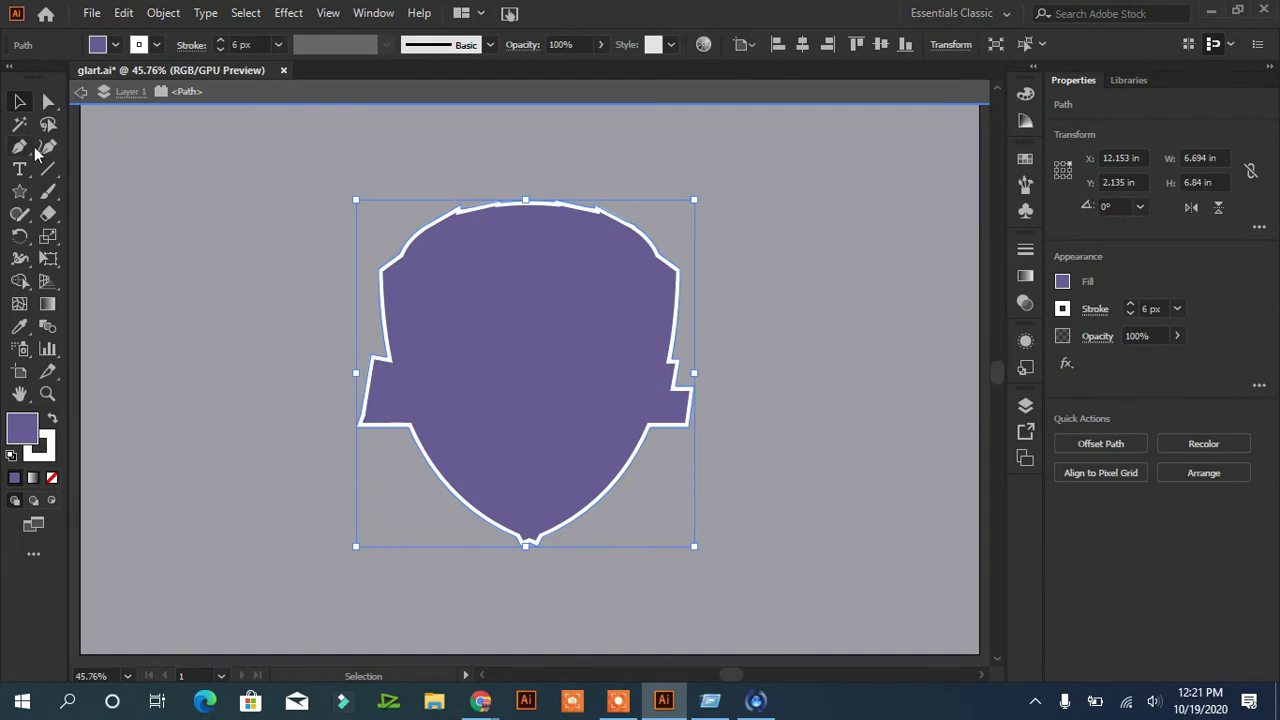
left_click_drag(19, 147, 129, 191)
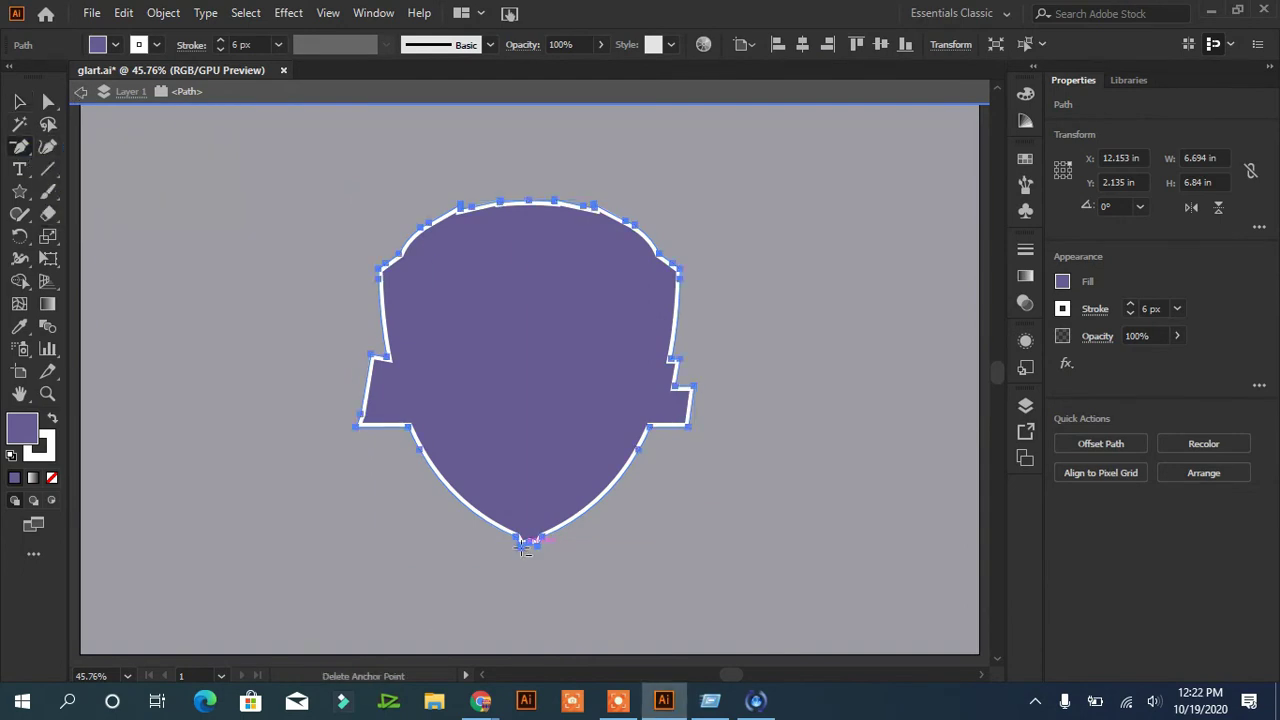
left_click(524, 545)
left_click(19, 101)
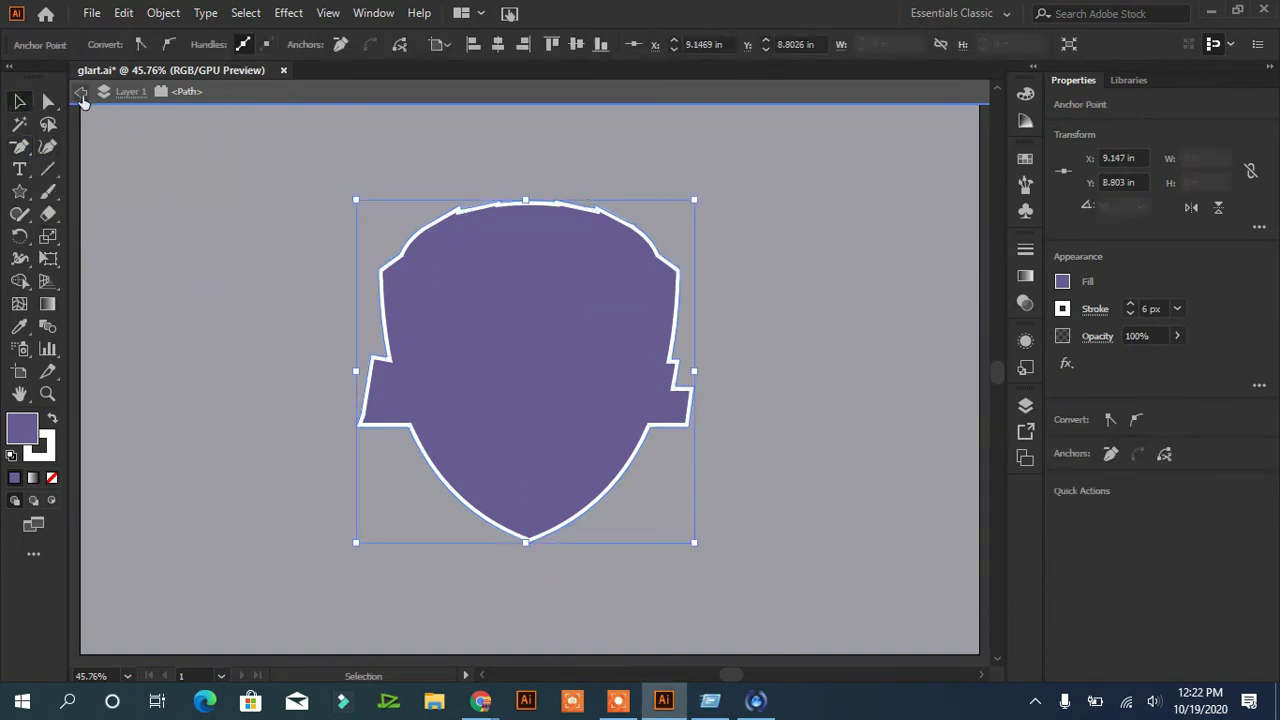
left_click(80, 91)
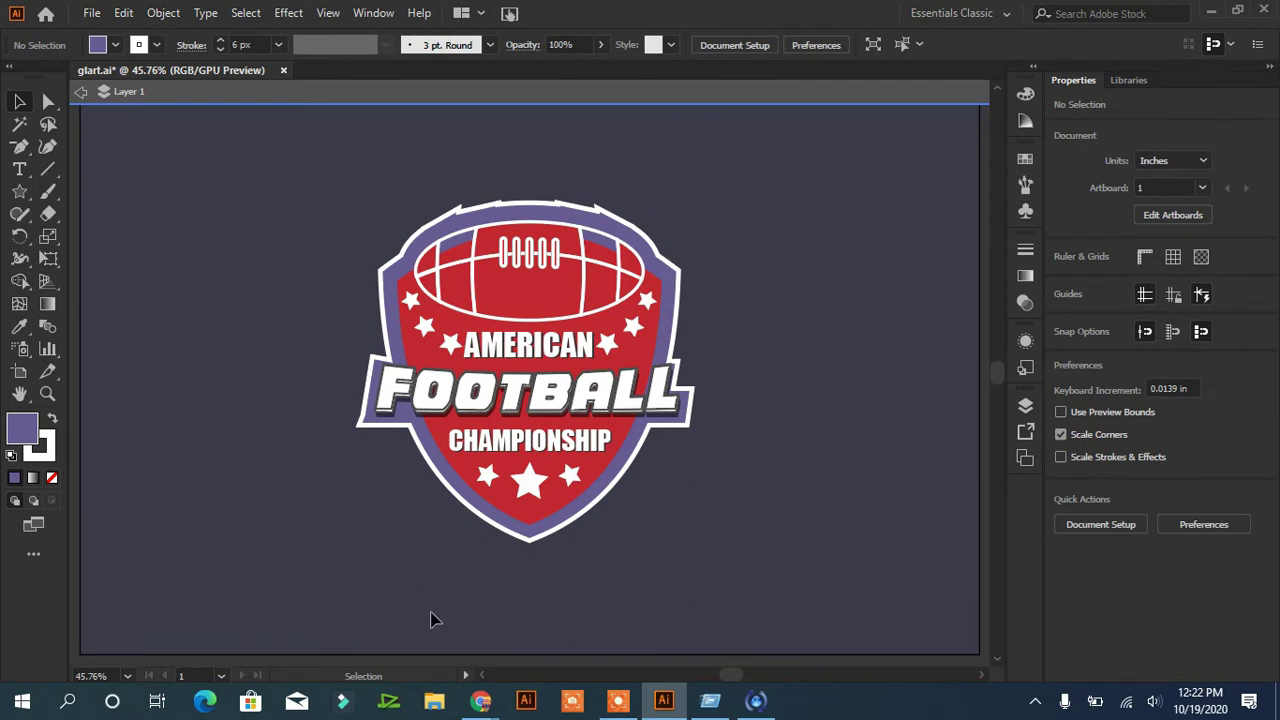
Step: Fill the football's upper-left panel with the shield's red, sampled with the Eyedropper
left_click(602, 242)
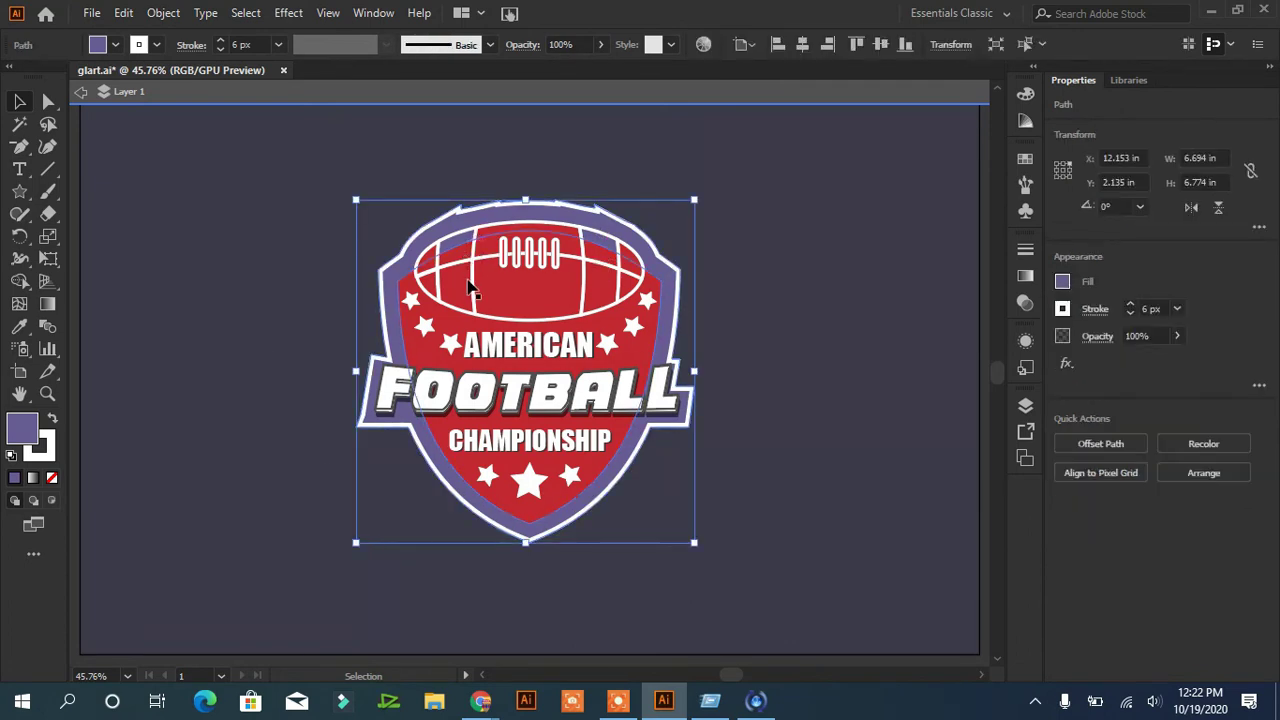
left_click(466, 240)
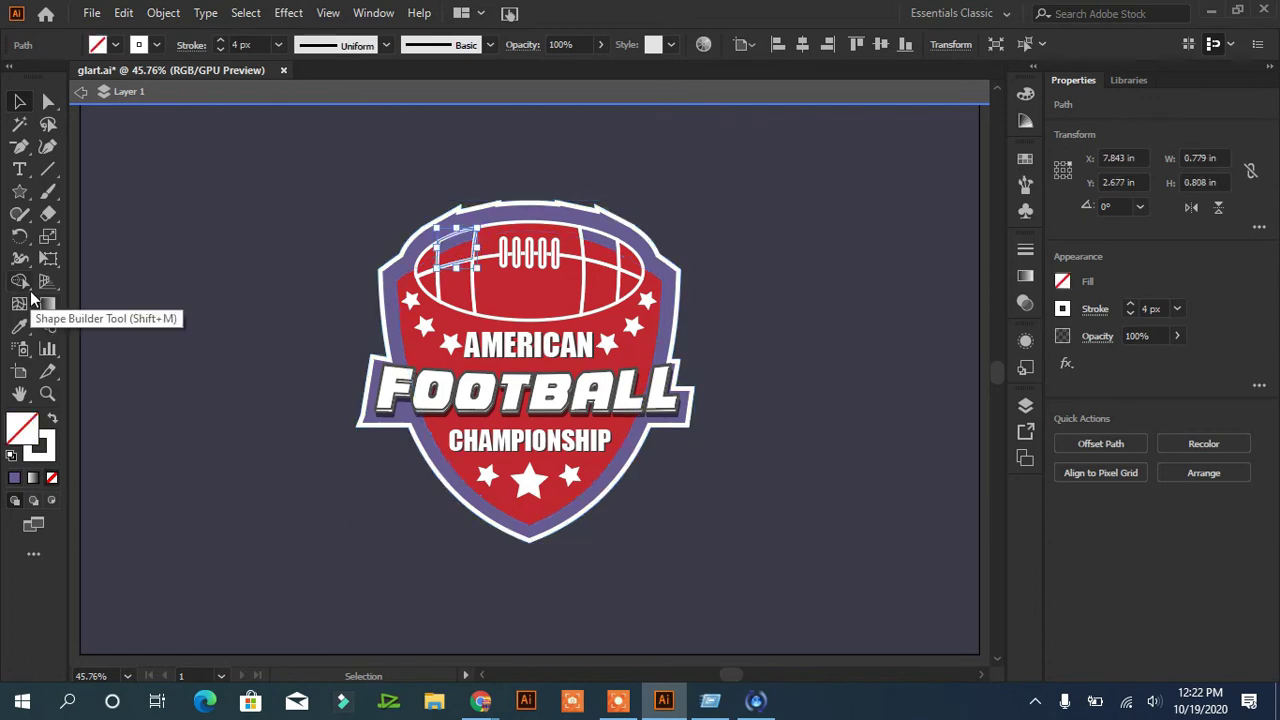
left_click(19, 326)
left_click(463, 296)
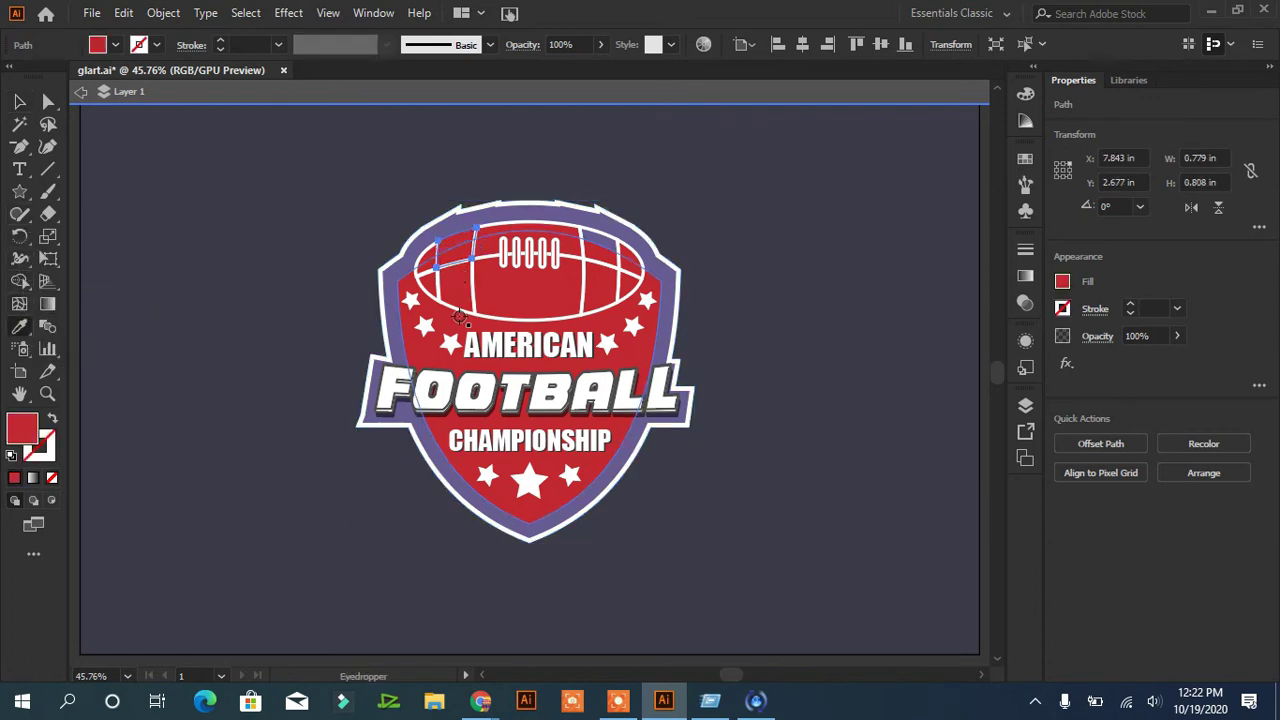
left_click(19, 101)
Step: Fill the football's upper-right panel with the sampled red and exit isolation mode
left_click(602, 246)
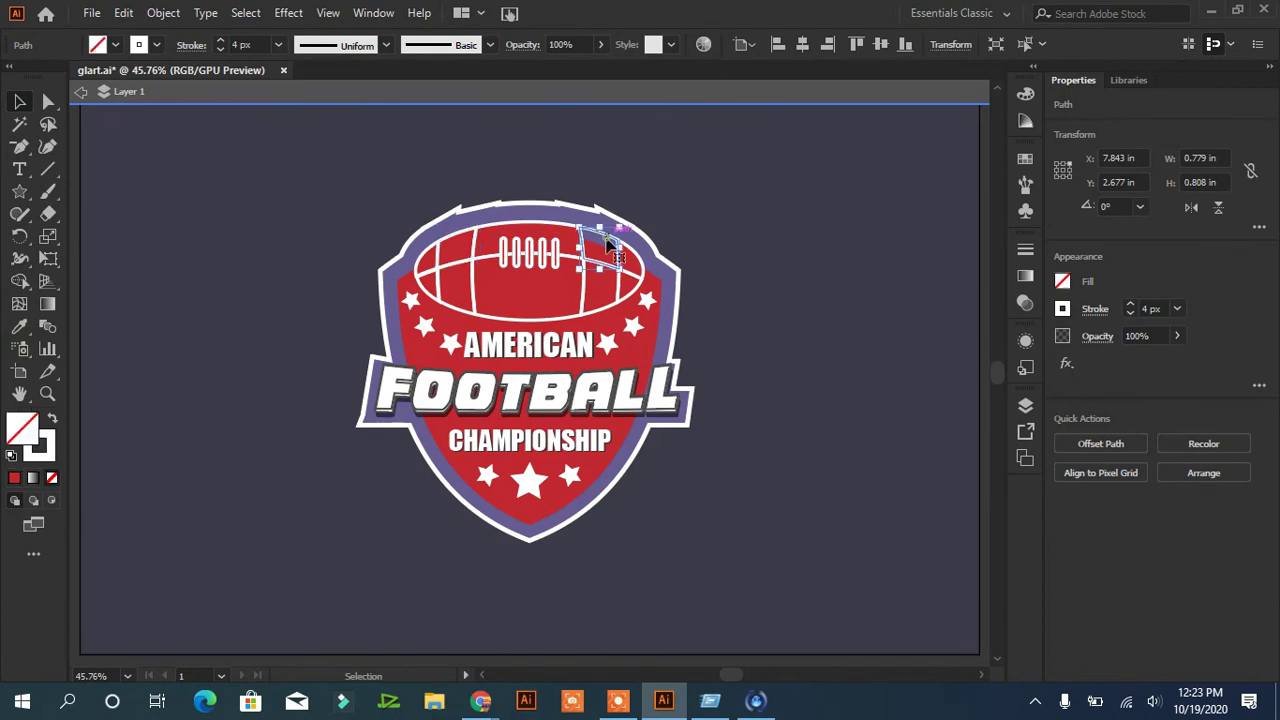
left_click(19, 326)
left_click(528, 290)
left_click(19, 101)
left_click(208, 287)
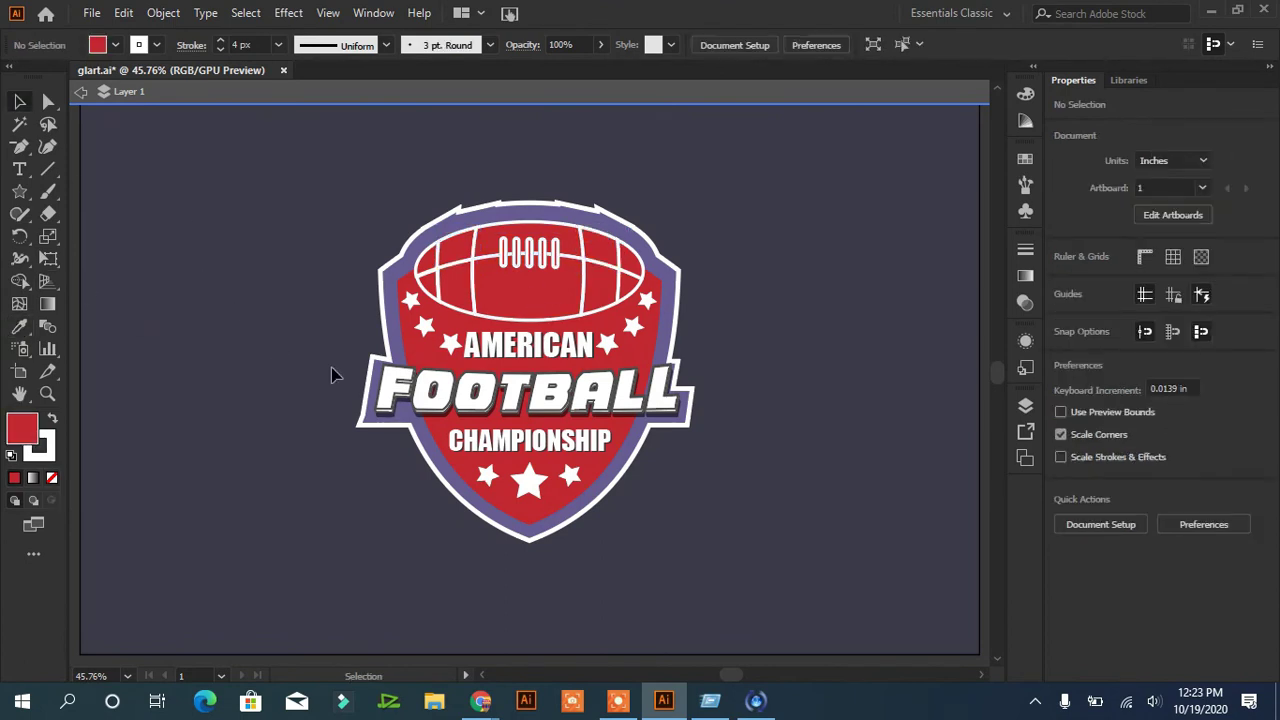
left_click(81, 92)
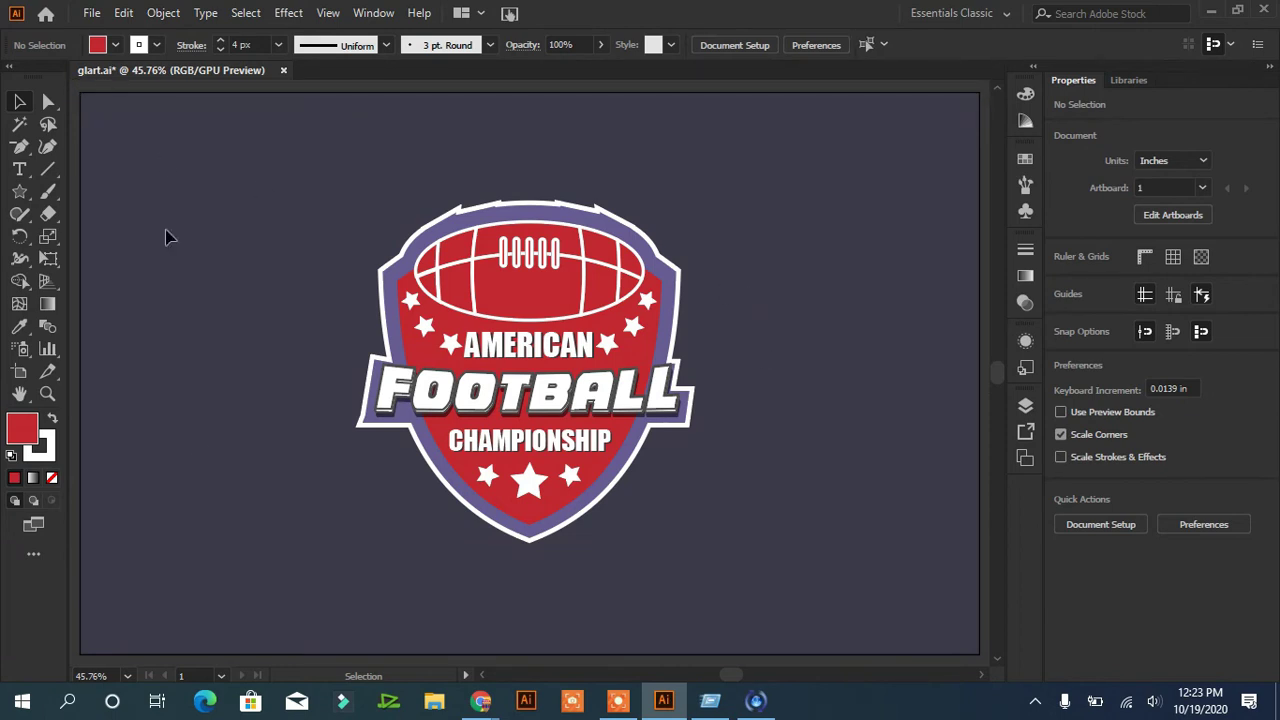
Step: Draw a flat ellipse about 4.58 × 0.58 in beneath the shield's tip with a dark grey fill and no stroke
left_click_drag(19, 191, 63, 234)
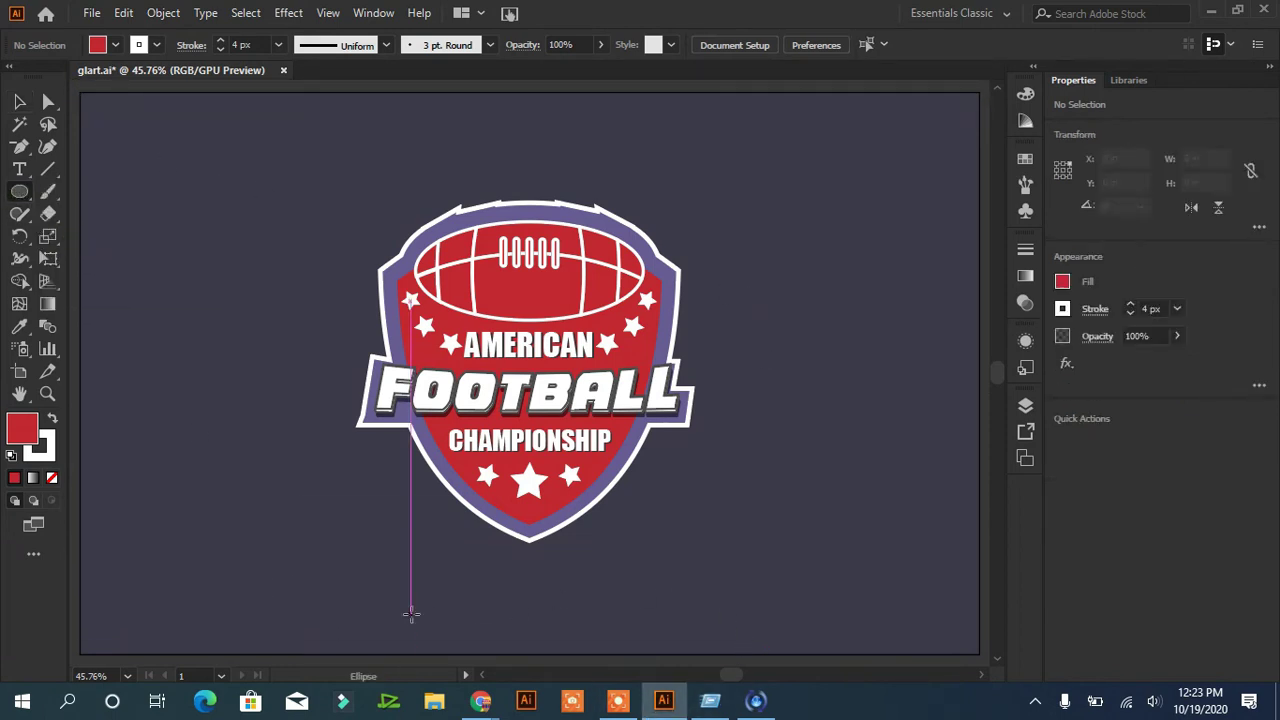
left_click_drag(416, 568, 649, 599)
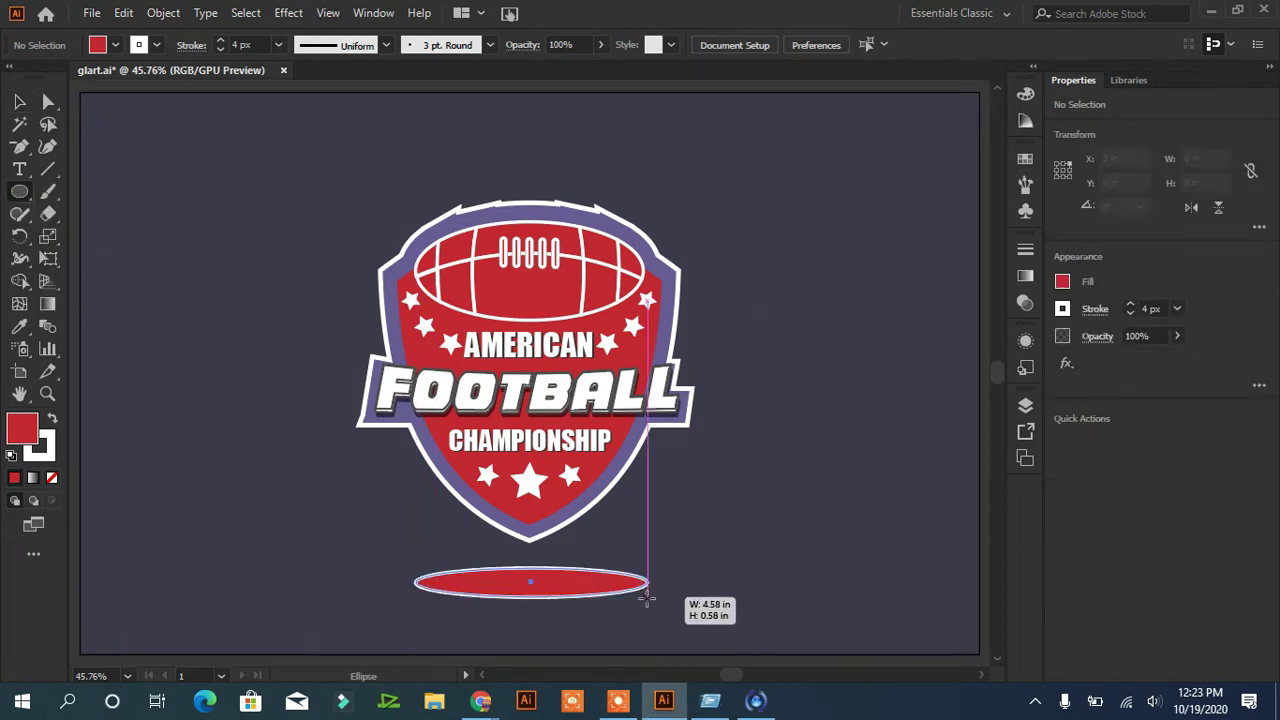
left_click(116, 45)
left_click(90, 131)
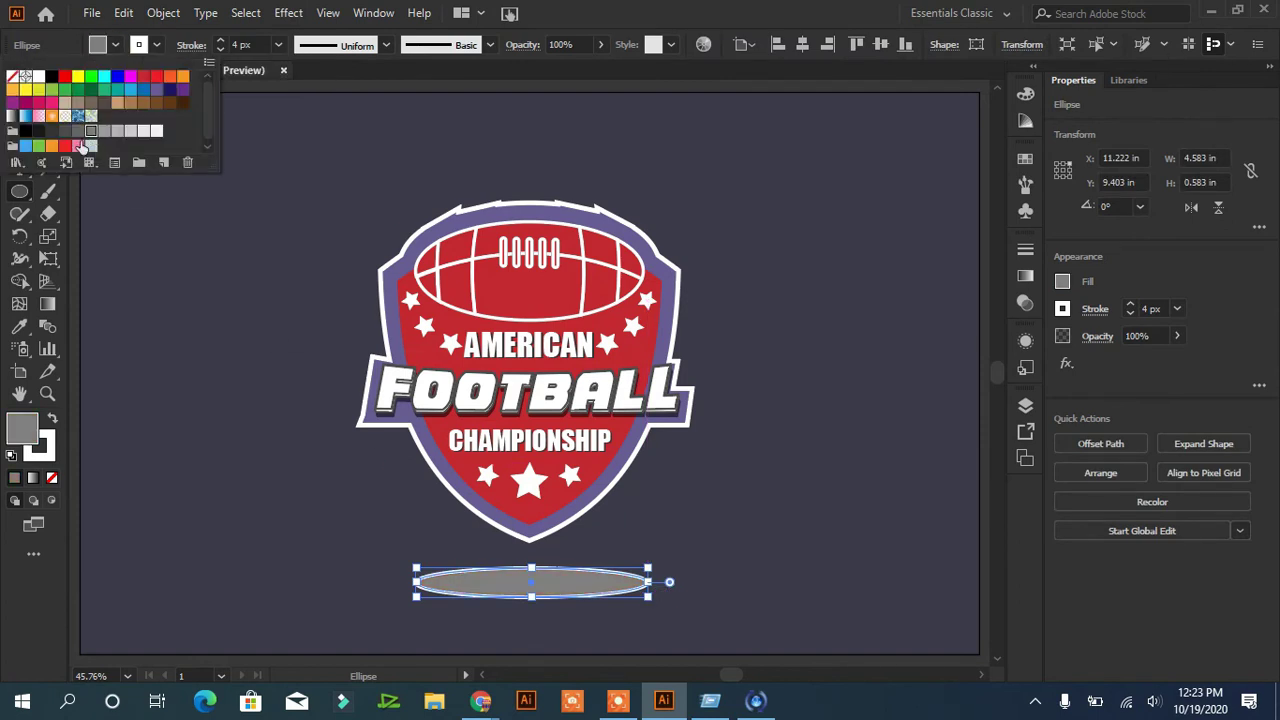
left_click(52, 131)
left_click(41, 443)
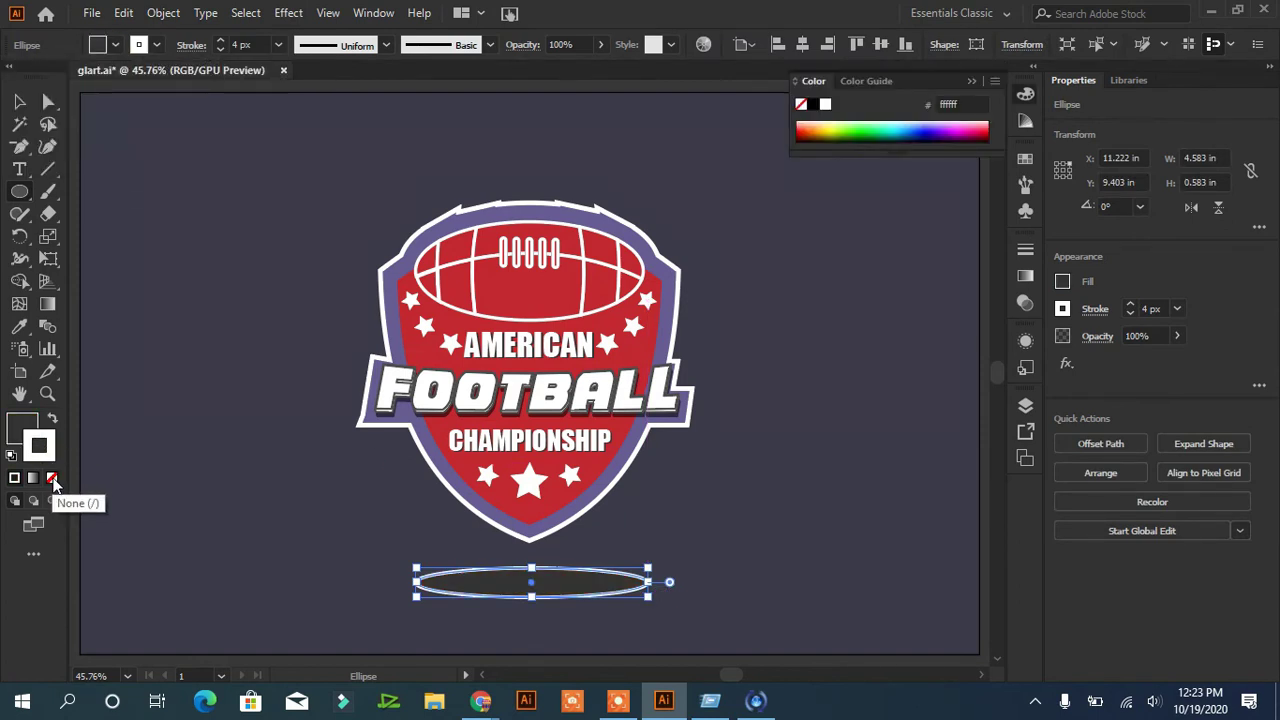
left_click(52, 477)
Step: Apply a Gaussian Blur with a radius of about 45.6 pixels to the dark ellipse
left_click(288, 13)
mouse_move(310, 326)
left_click(542, 326)
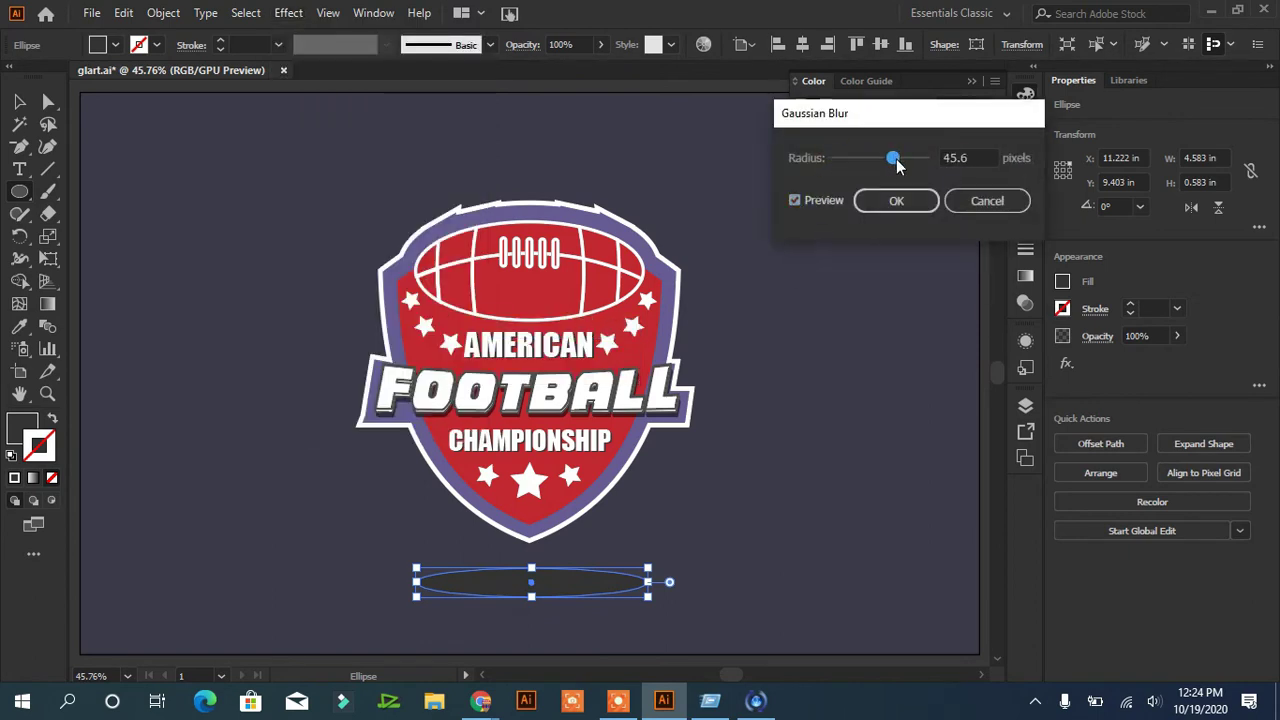
left_click(896, 200)
key("v")
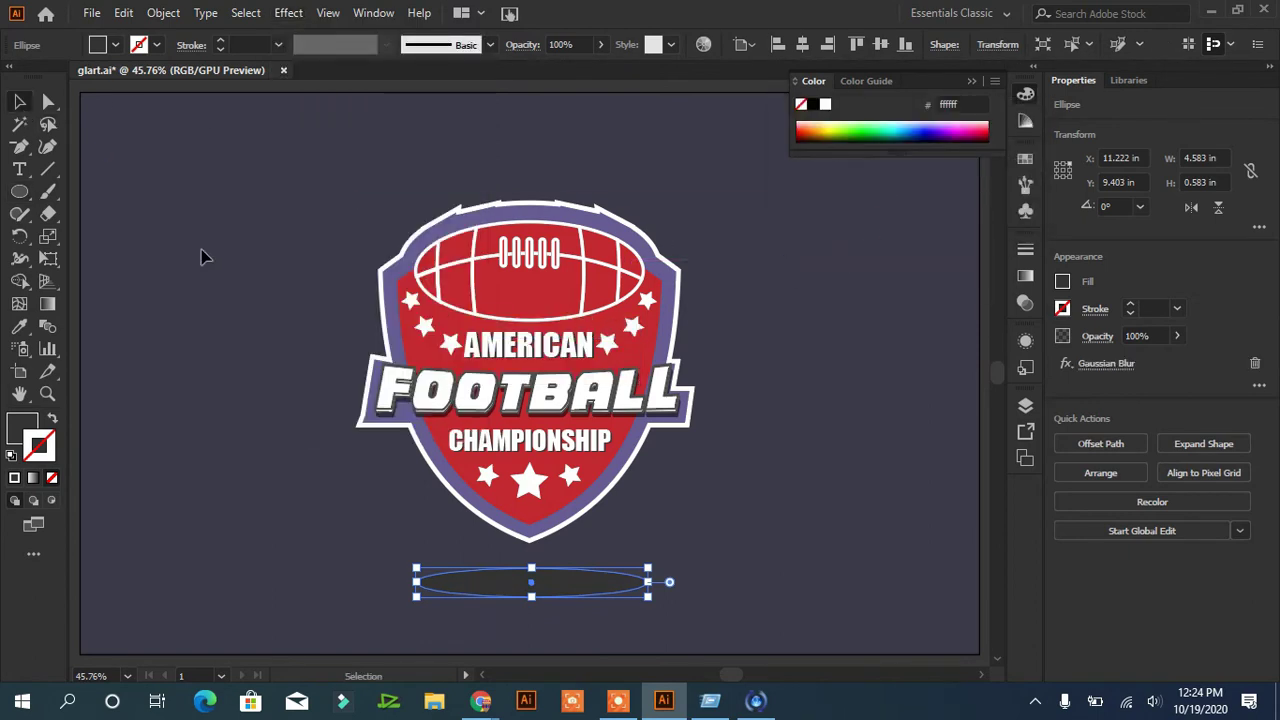
left_click(203, 256)
Step: Set the shadow ellipse's Gaussian Blur radius to 250 pixels
left_click(535, 582)
left_click(1113, 366)
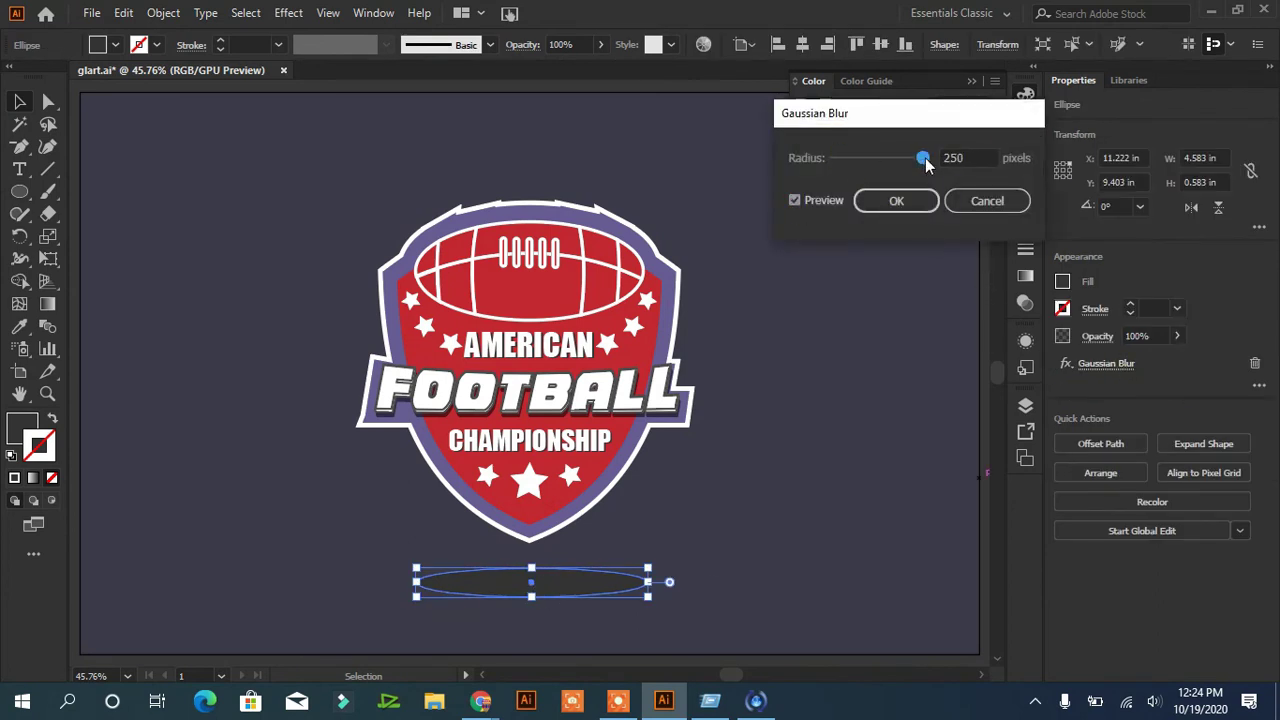
left_click(898, 200)
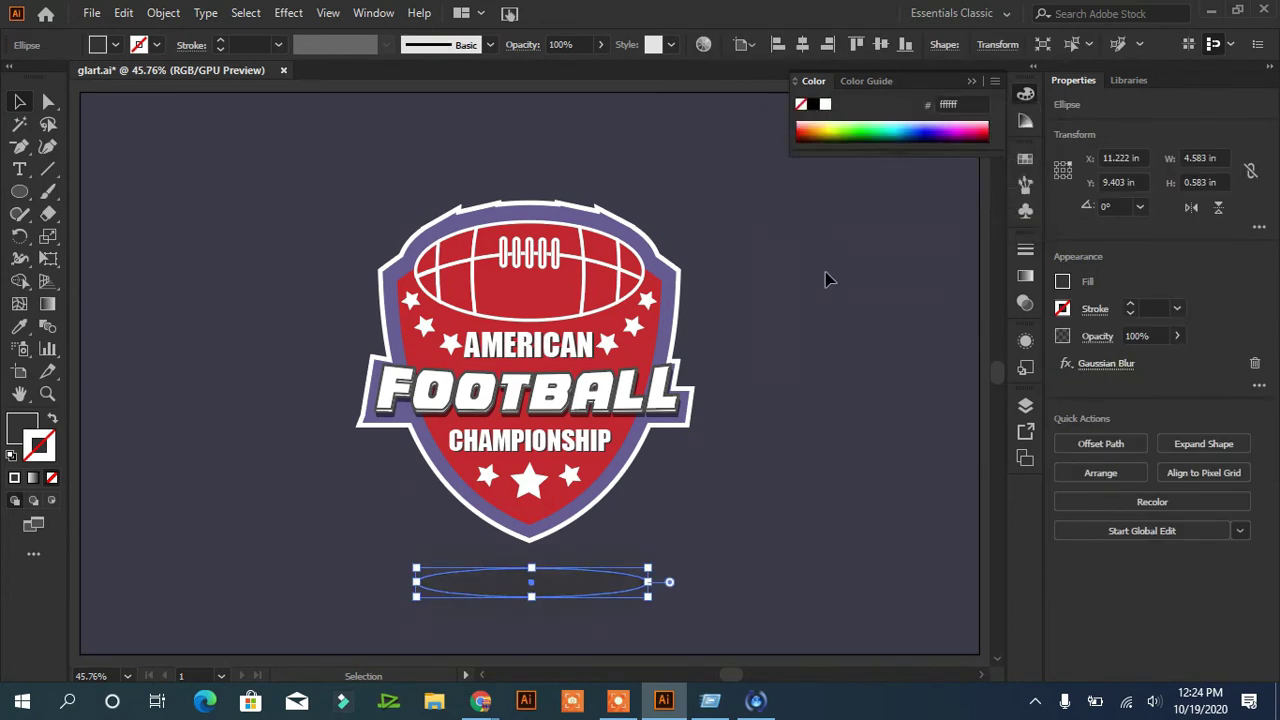
left_click(855, 213)
Step: Lower the shadow ellipse's Gaussian Blur radius to get a darker, more defined shadow
left_click(535, 582)
left_click(1106, 363)
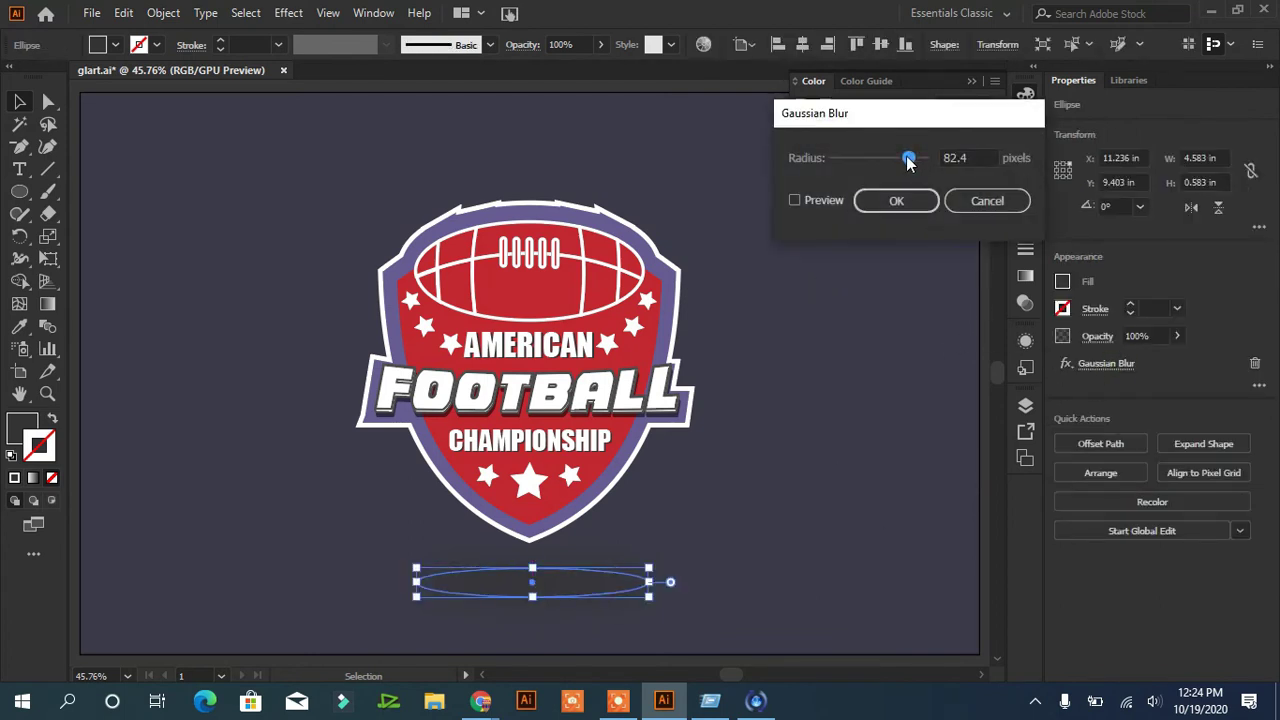
left_click(876, 201)
left_click(829, 235)
left_click(600, 575)
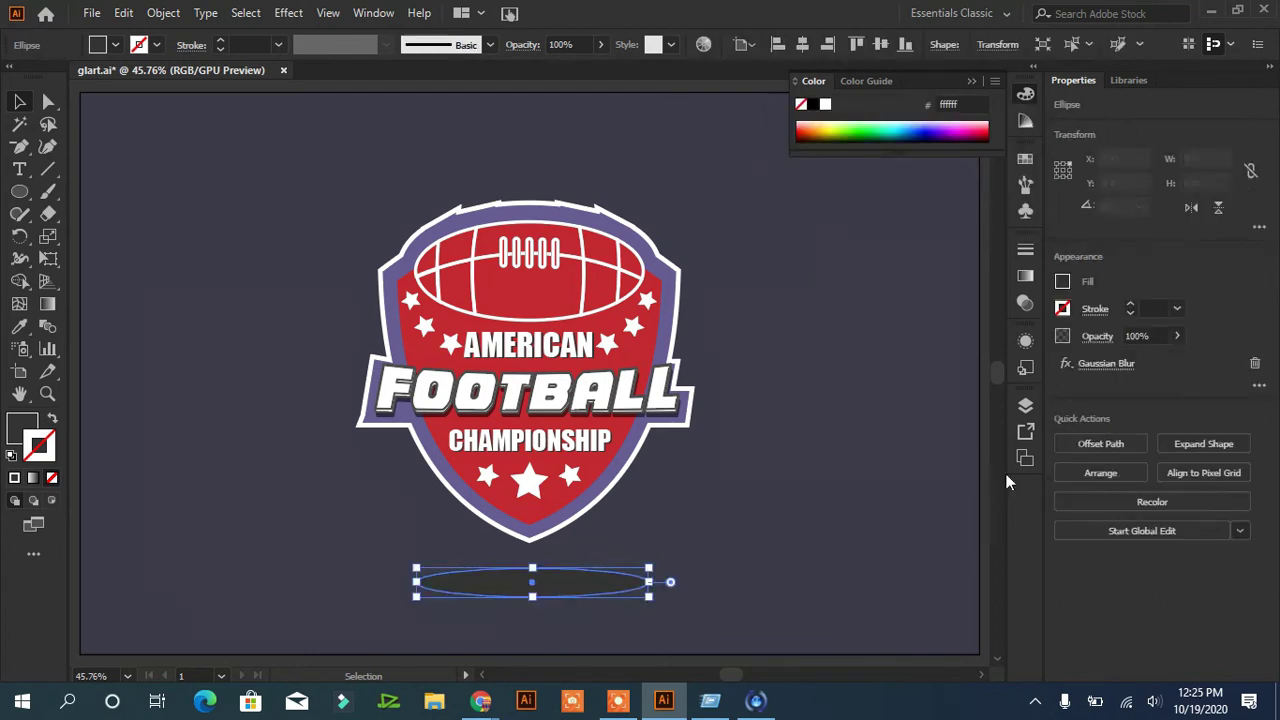
left_click(1106, 363)
left_click(896, 200)
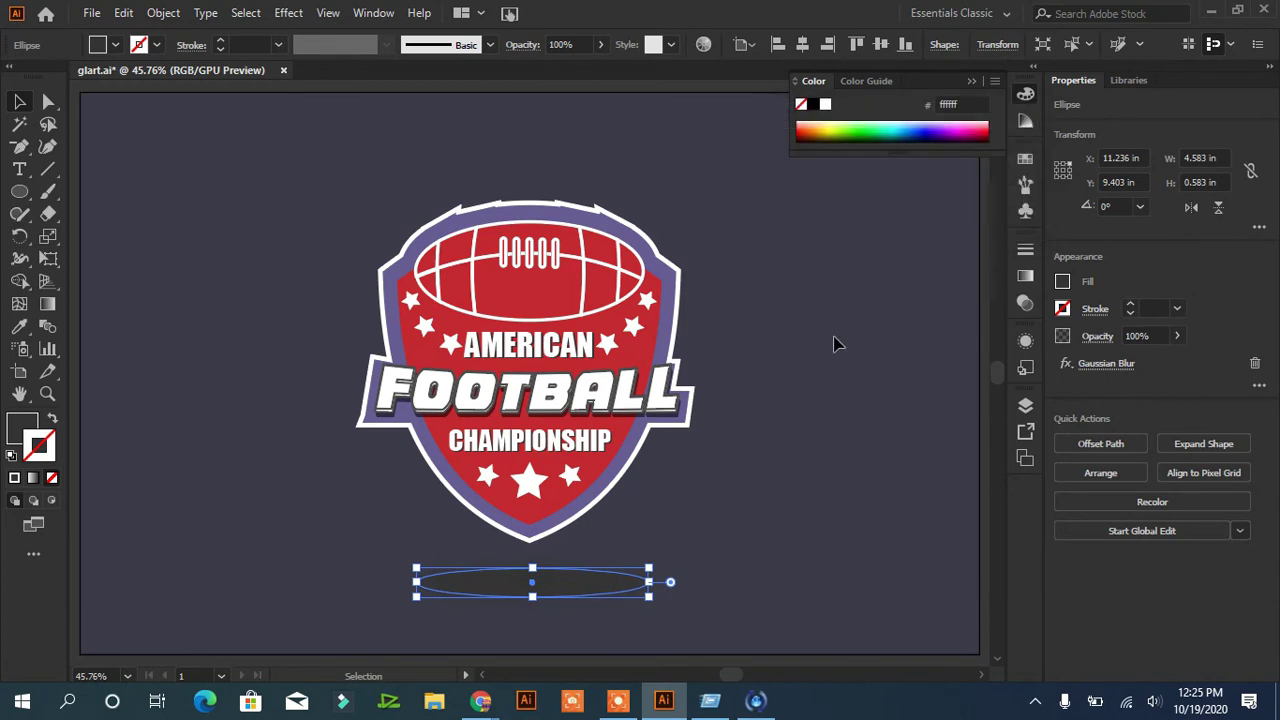
left_click(836, 343)
Step: Convert the shadow ellipse's right-end anchor point to a corner and adjust the shadow slightly beneath the shield
left_click(636, 588)
left_click(48, 102)
left_click(246, 332)
left_click(523, 594)
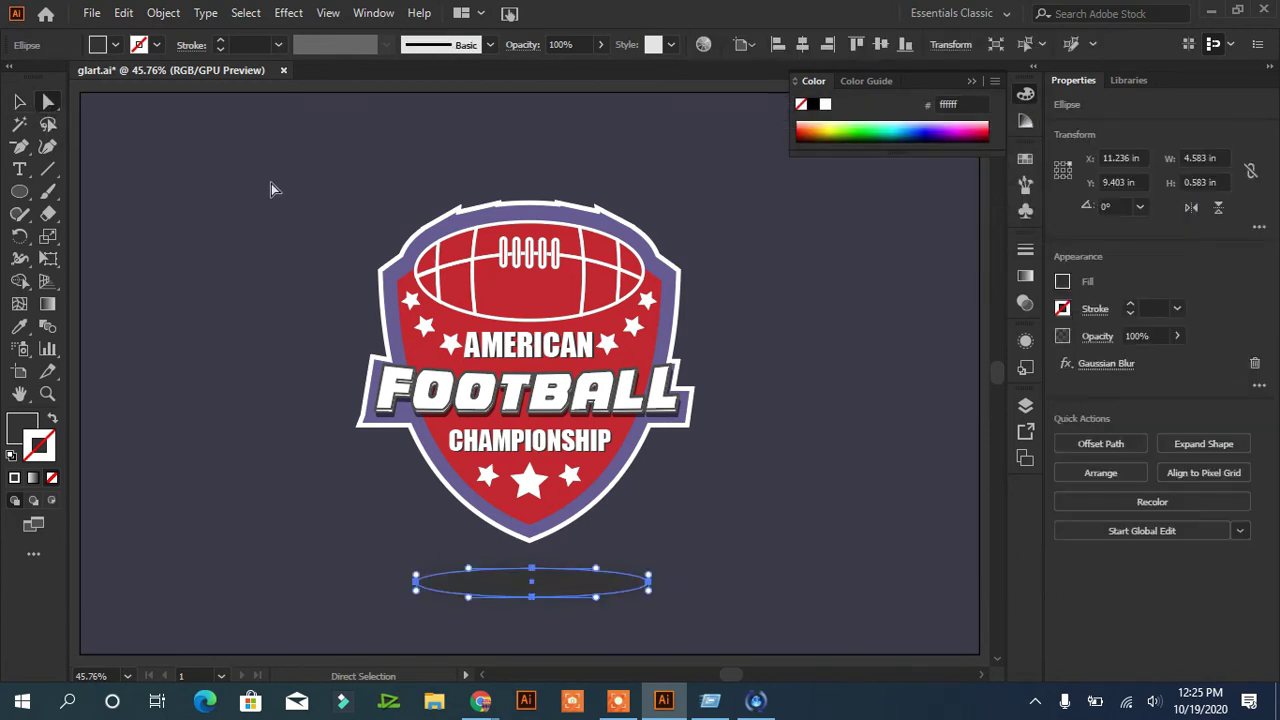
left_click(648, 582)
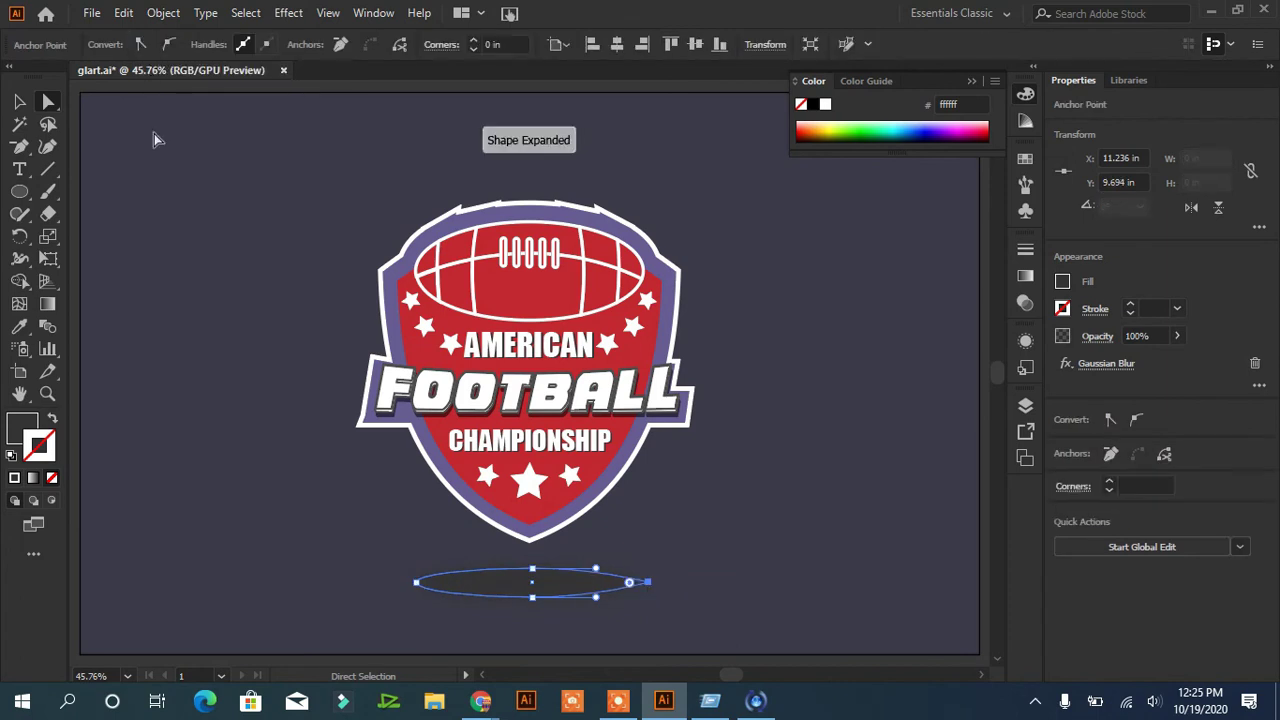
left_click(168, 312)
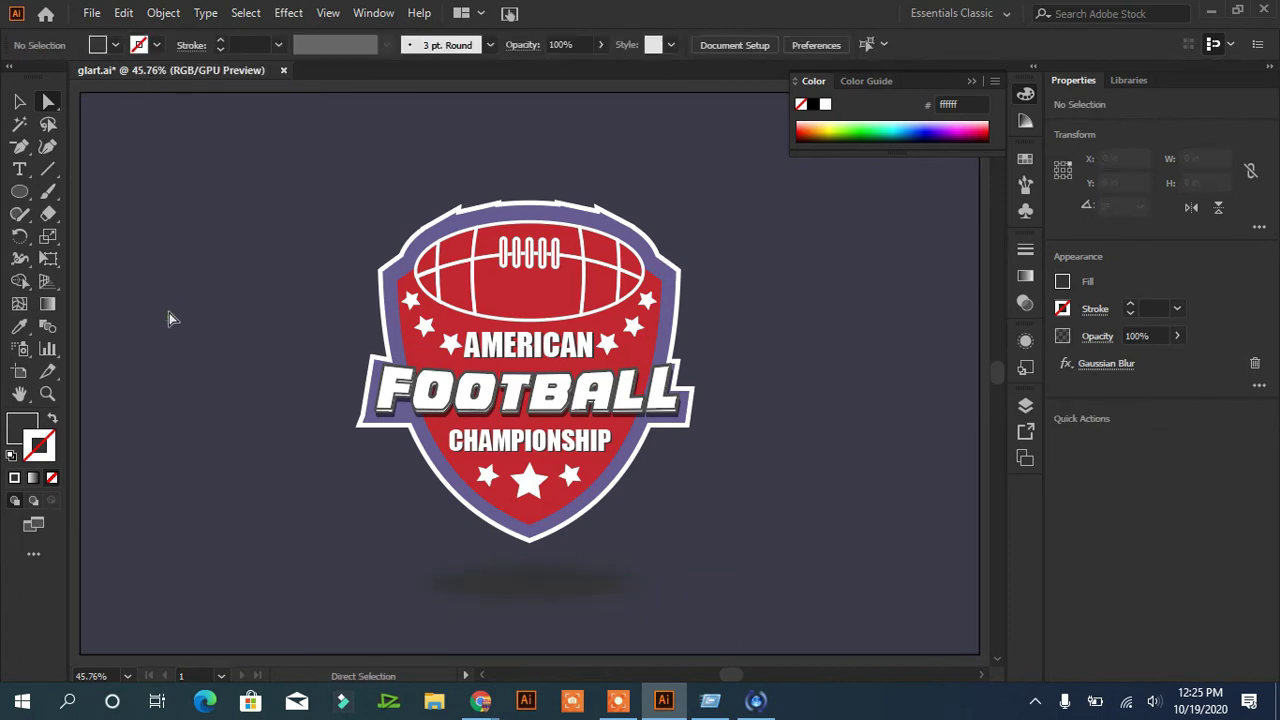
left_click_drag(529, 600, 530, 591)
left_click(742, 543)
Step: Draw a circle about 8.18 in across, centred over the shield, and fill it white
left_click(19, 192)
left_click_drag(329, 229, 609, 509)
left_click_drag(470, 362, 530, 362)
left_click_drag(674, 503, 740, 585)
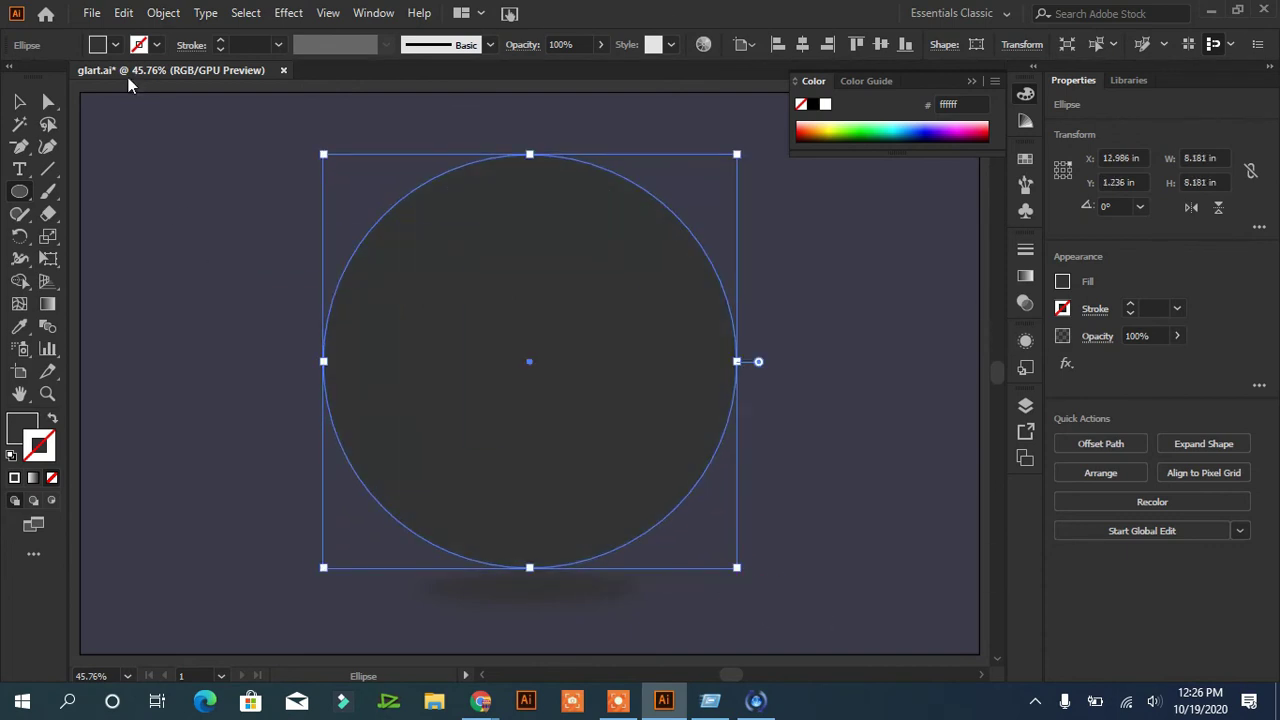
left_click(115, 44)
left_click(35, 79)
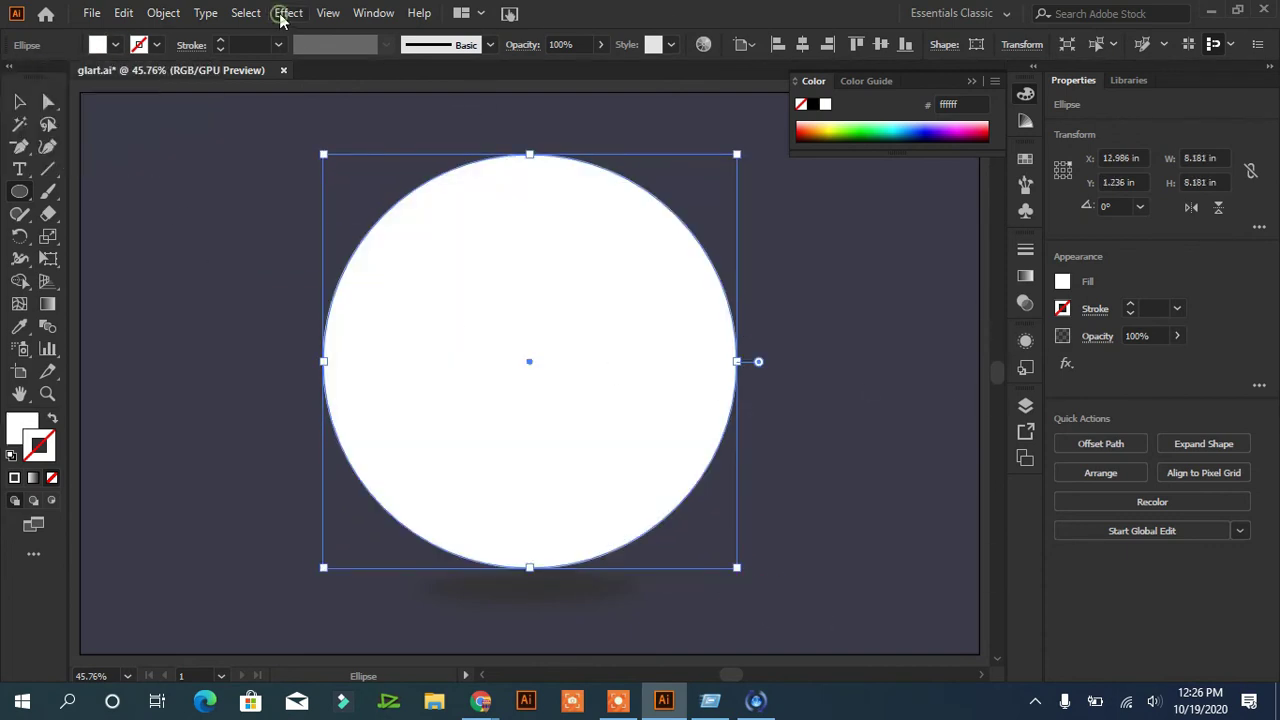
Step: Apply a Gaussian Blur with a radius of 250 pixels to the large white circle
left_click(288, 12)
mouse_move(355, 325)
left_click(555, 326)
left_click(796, 200)
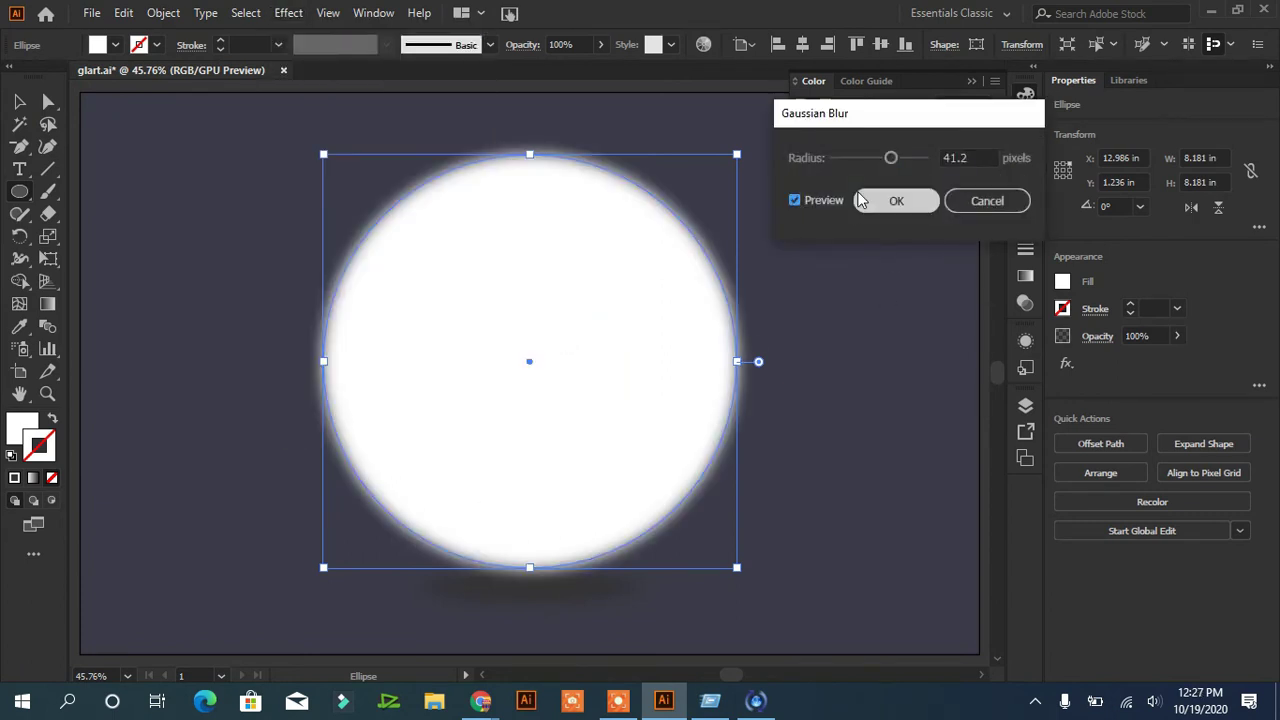
left_click_drag(890, 158, 843, 160)
left_click(888, 202)
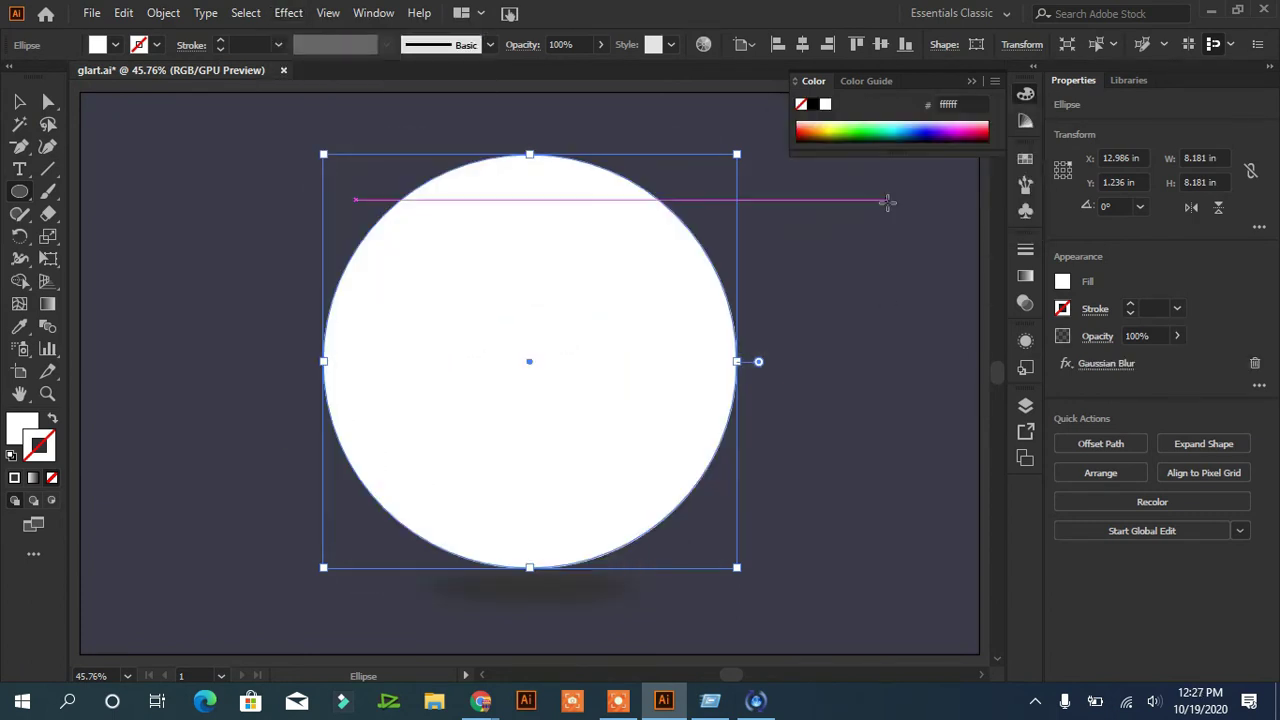
left_click(1106, 364)
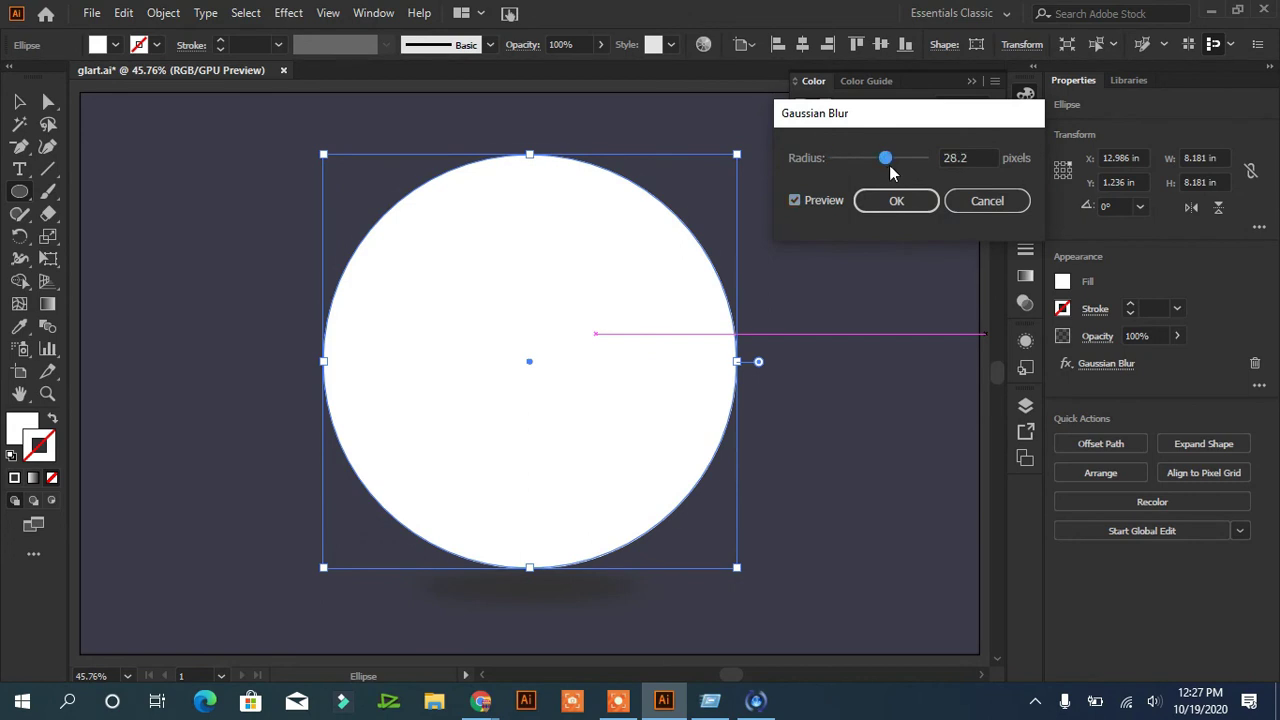
left_click_drag(891, 170, 924, 170)
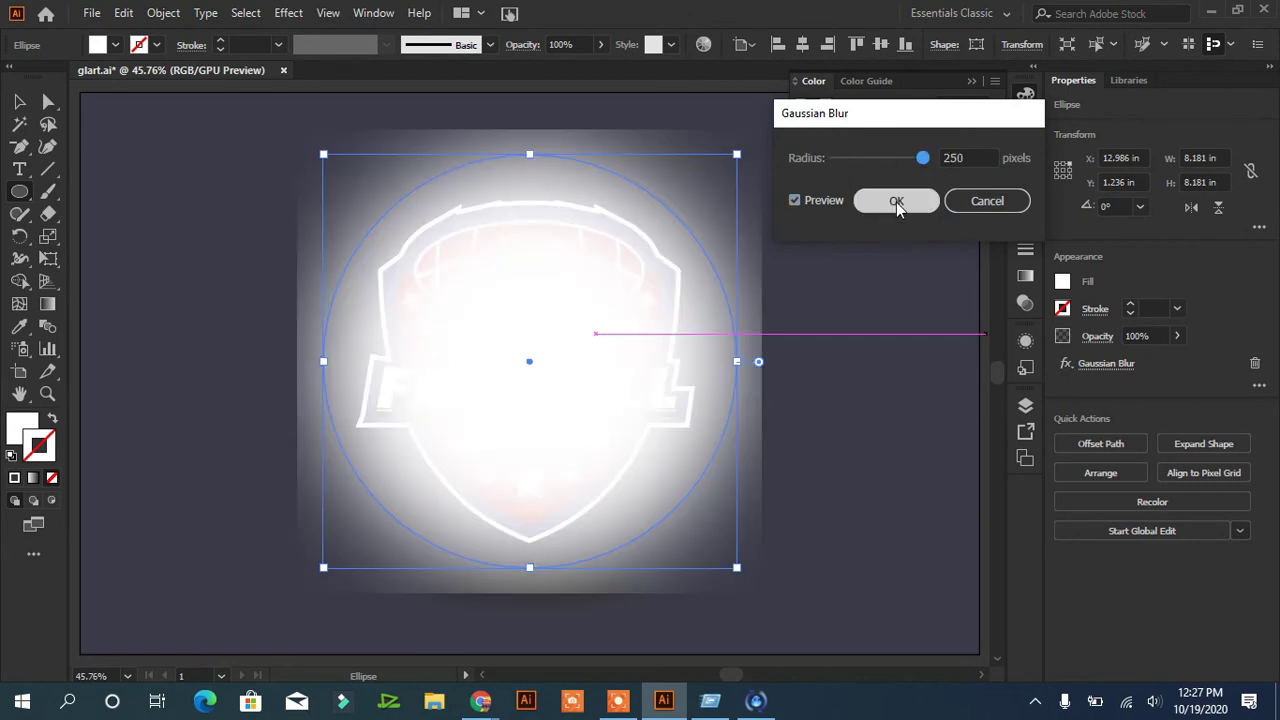
left_click(897, 203)
Step: Lower the blurred circle's opacity to 19% and delete the circle
left_click(1177, 337)
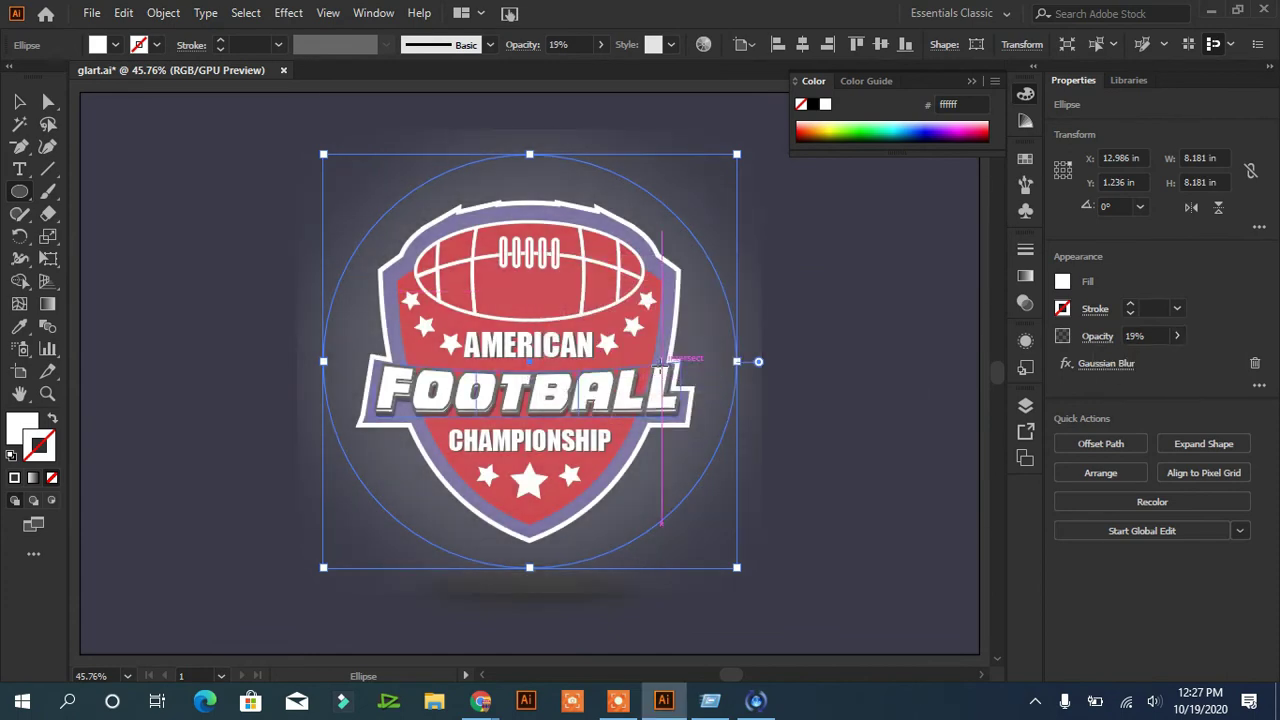
key("v")
left_click(184, 251)
left_click(306, 372)
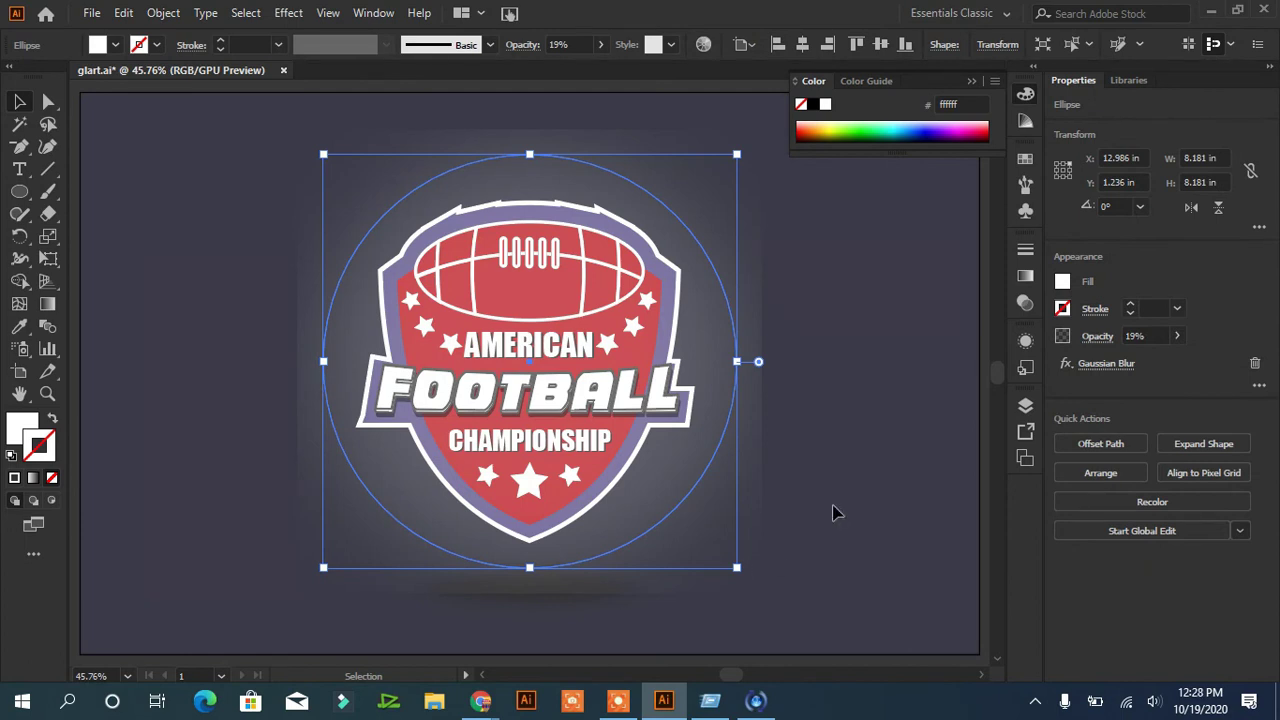
key("Delete")
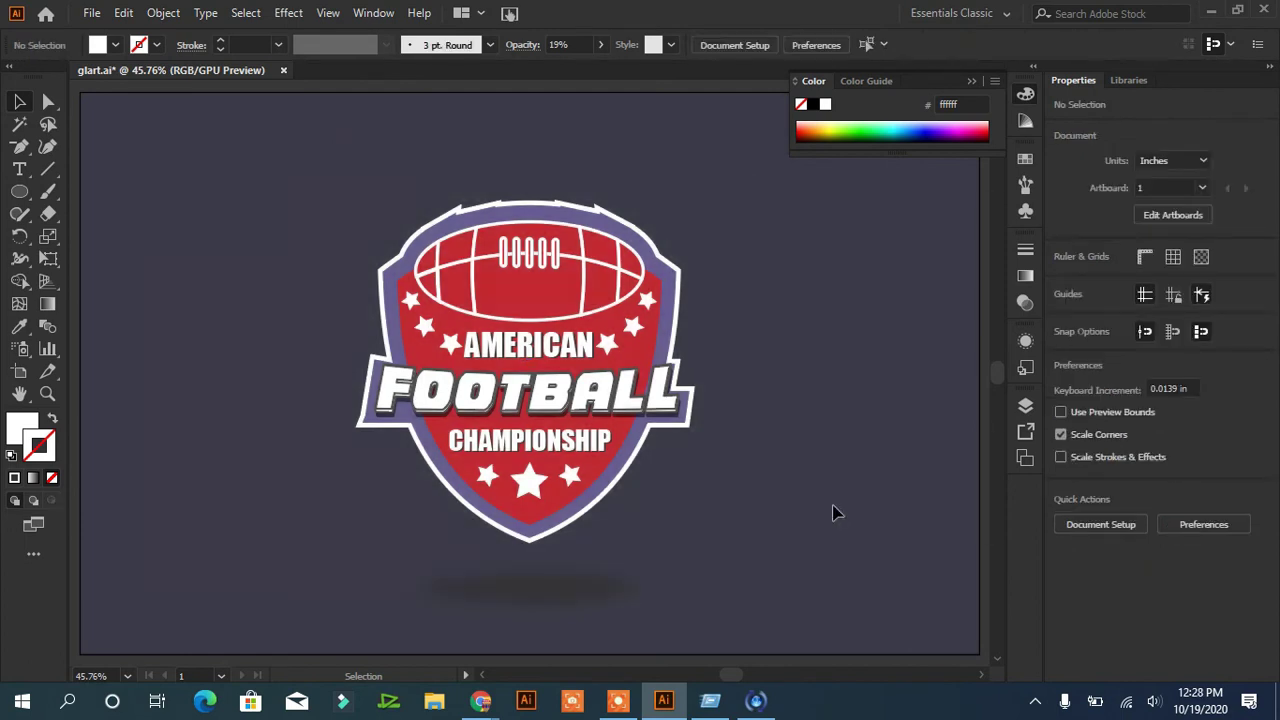
Step: Draw a circle about 1.81 in across beside the shield with a white fill and the backing's purple as stroke
left_click(386, 314)
left_click(312, 332)
key("l")
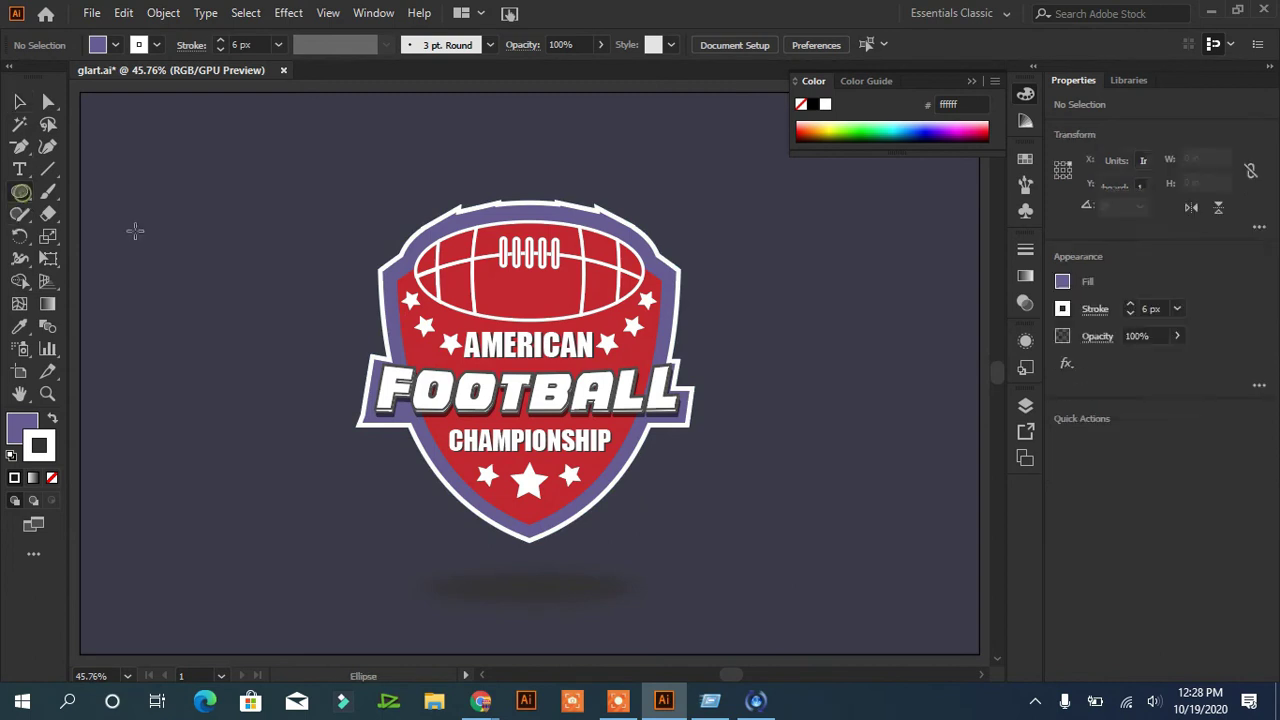
left_click_drag(180, 237, 272, 329)
left_click(54, 421)
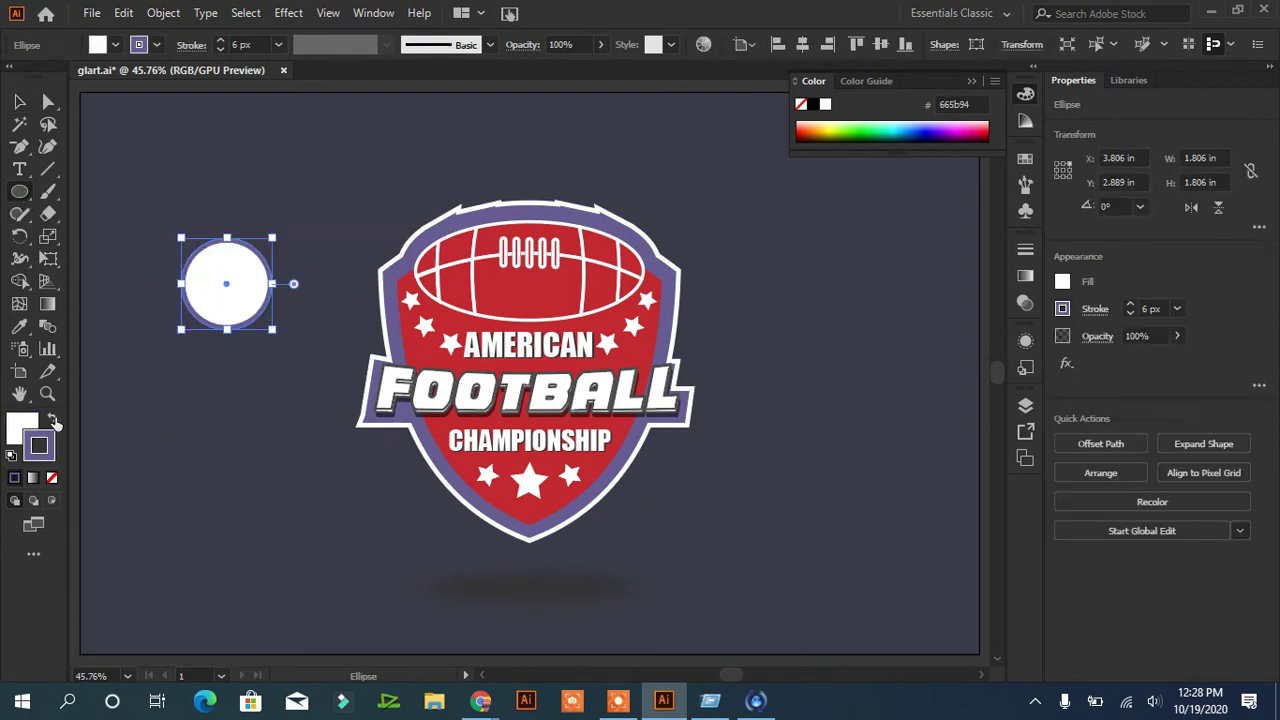
Step: Apply a Gaussian Blur of about 75.9 pixels to the small white circle and move it to the shield's centre
left_click(288, 13)
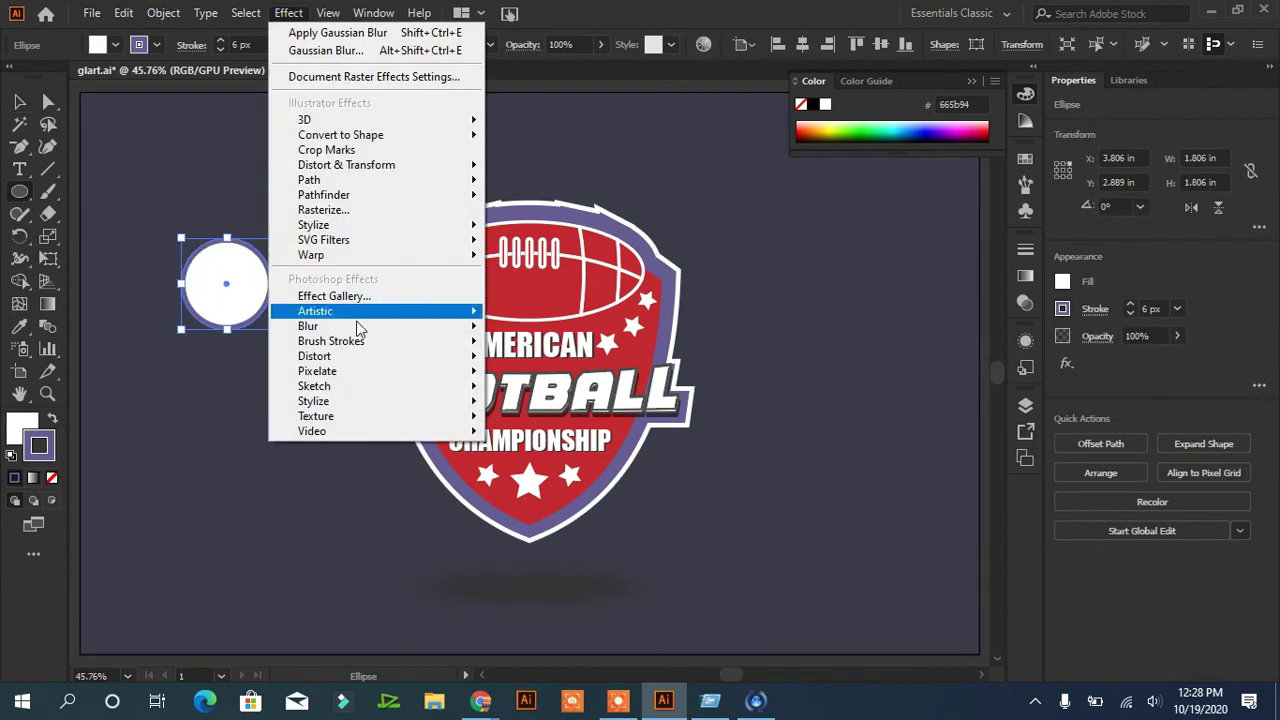
mouse_move(307, 326)
left_click(560, 330)
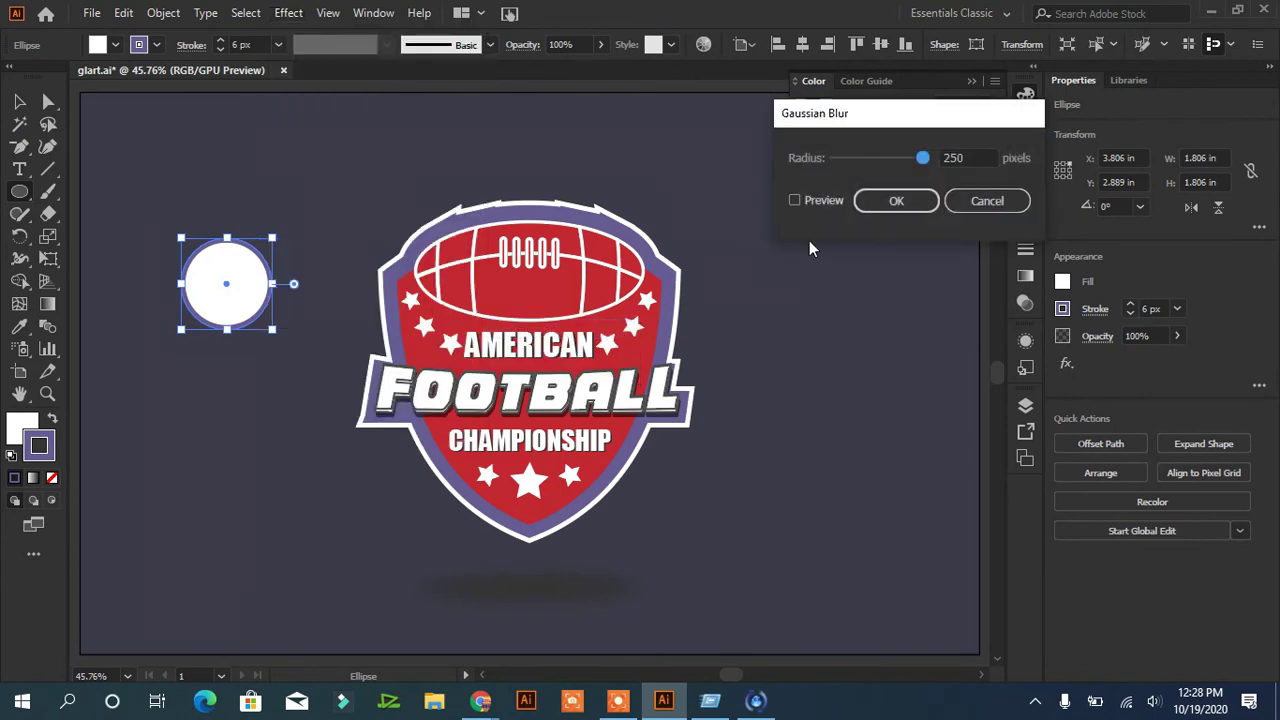
left_click(812, 201)
left_click_drag(918, 165, 901, 165)
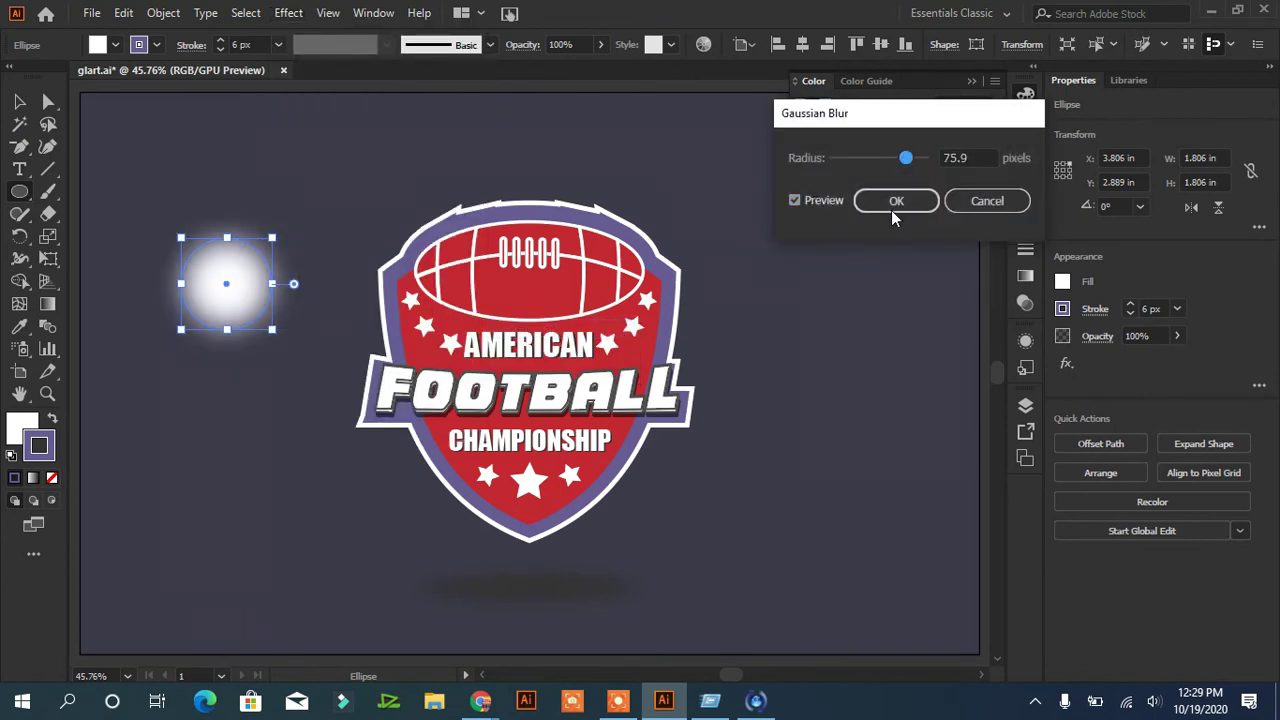
left_click(893, 203)
left_click_drag(229, 286, 528, 377)
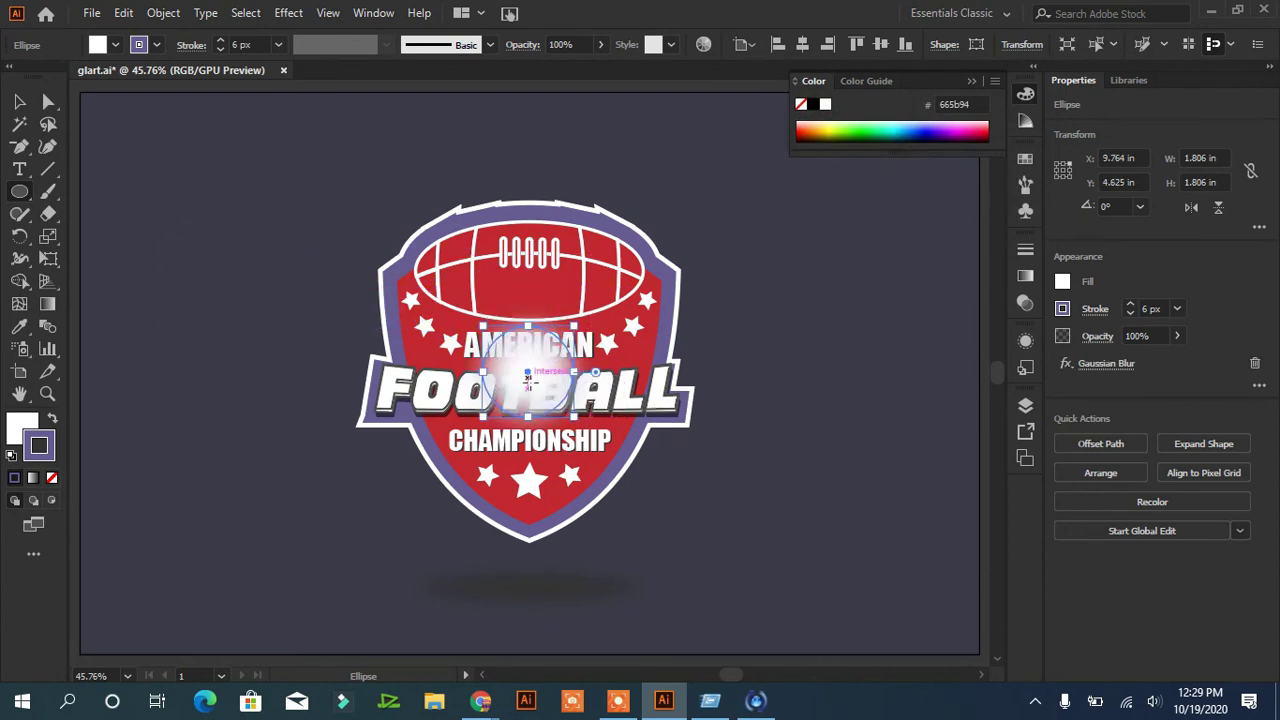
Step: Enlarge the glow circle to about 6.58 in across and raise its Gaussian Blur radius to about 86.8 pixels
left_click_drag(578, 421, 695, 537)
left_click(1106, 363)
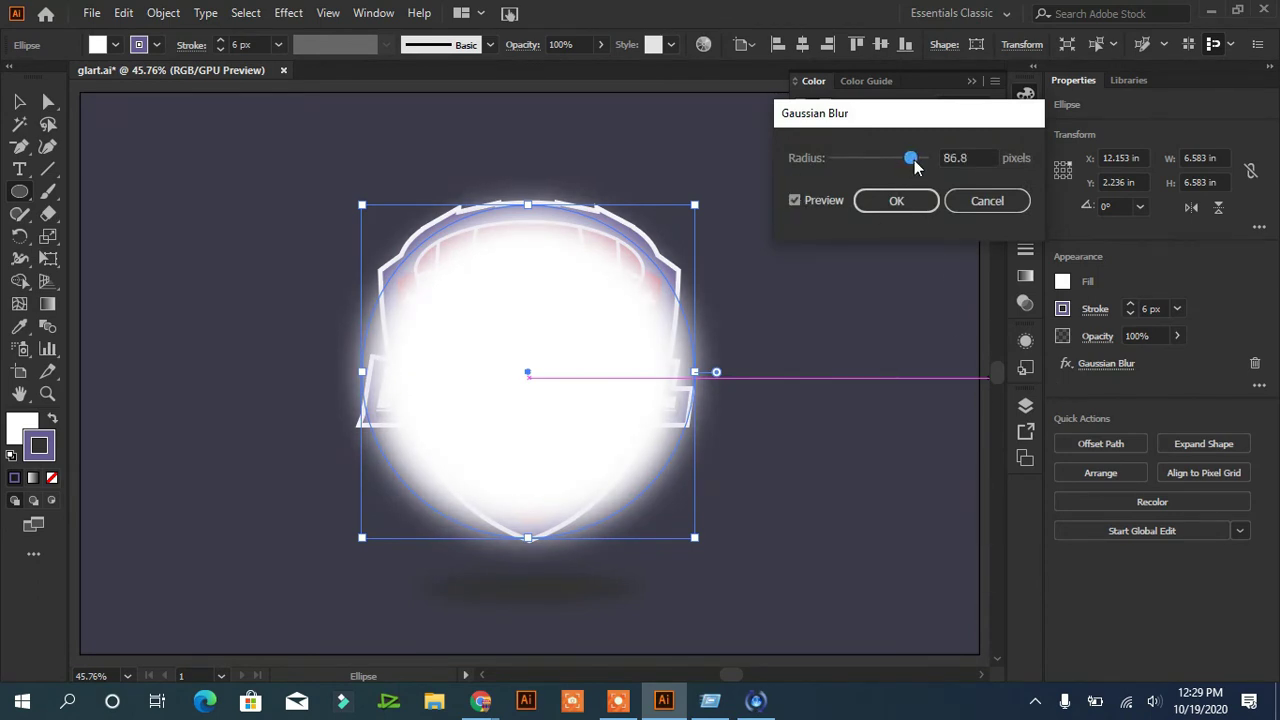
left_click(918, 201)
Step: Move the glow circle behind the purple backing, just above the locked background, and set its opacity to 24%
left_click(1024, 405)
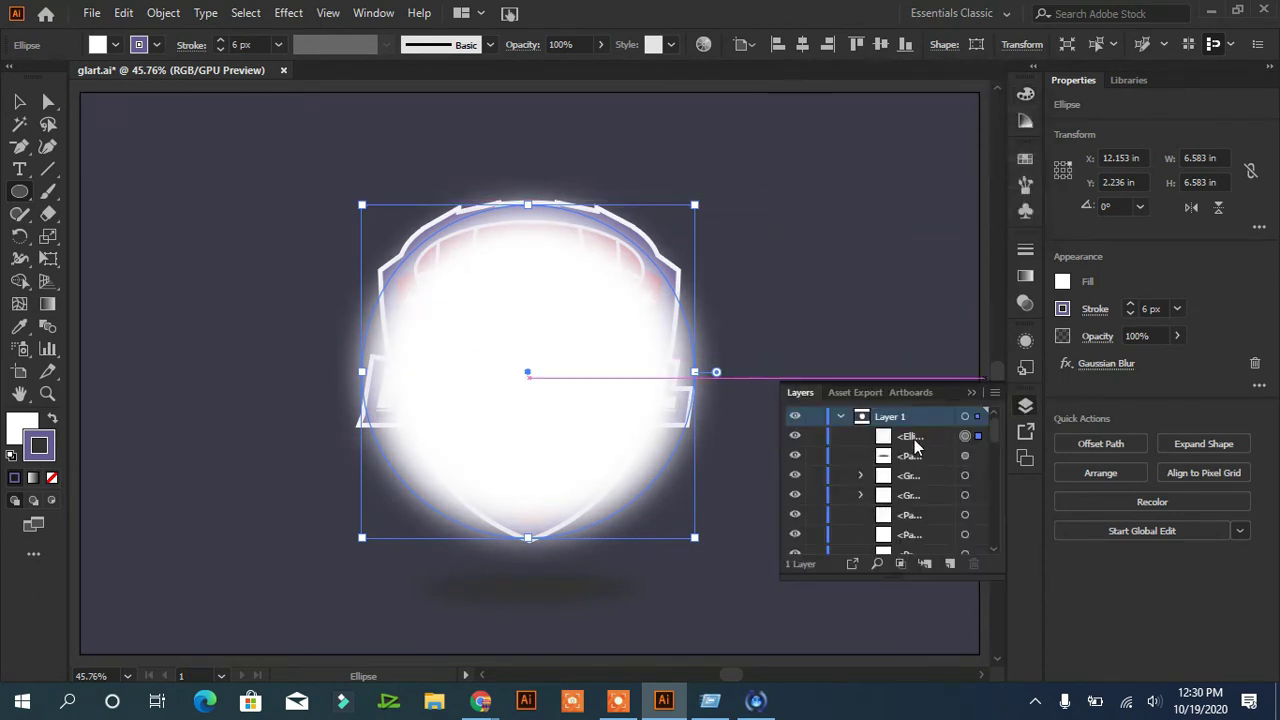
left_click_drag(943, 437, 931, 535)
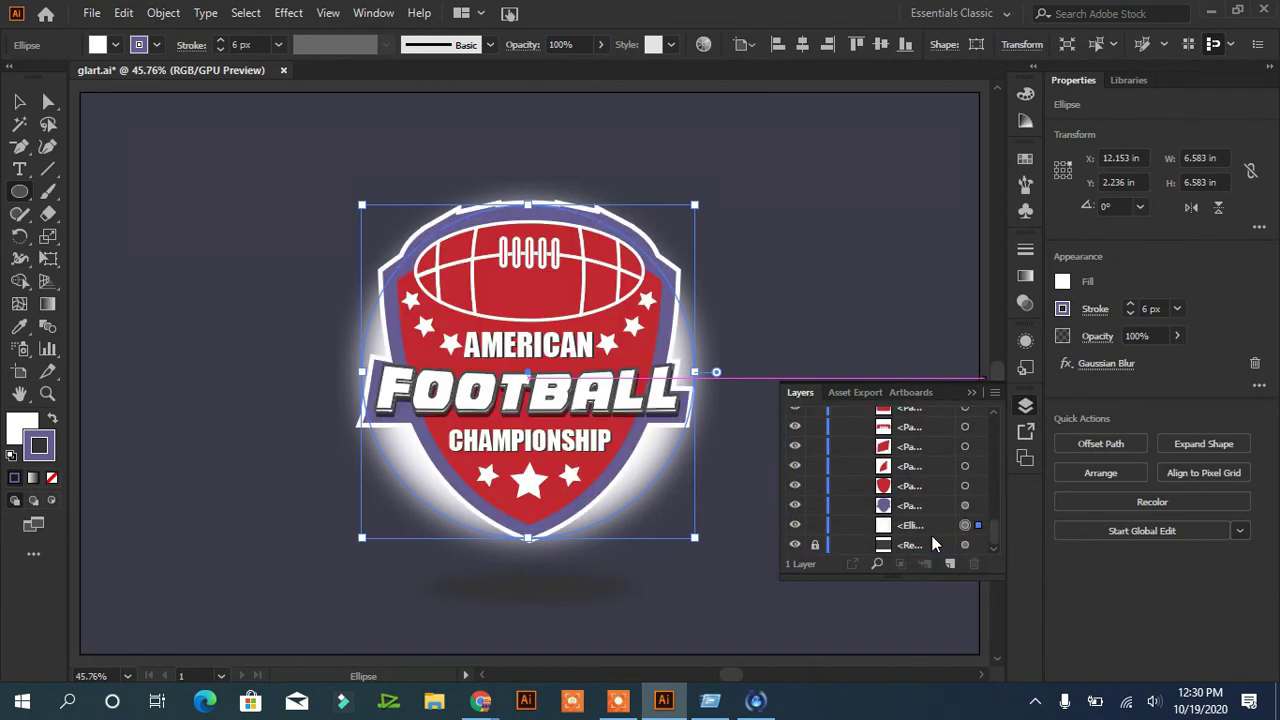
left_click(1177, 336)
left_click_drag(1177, 360, 1122, 366)
key("v")
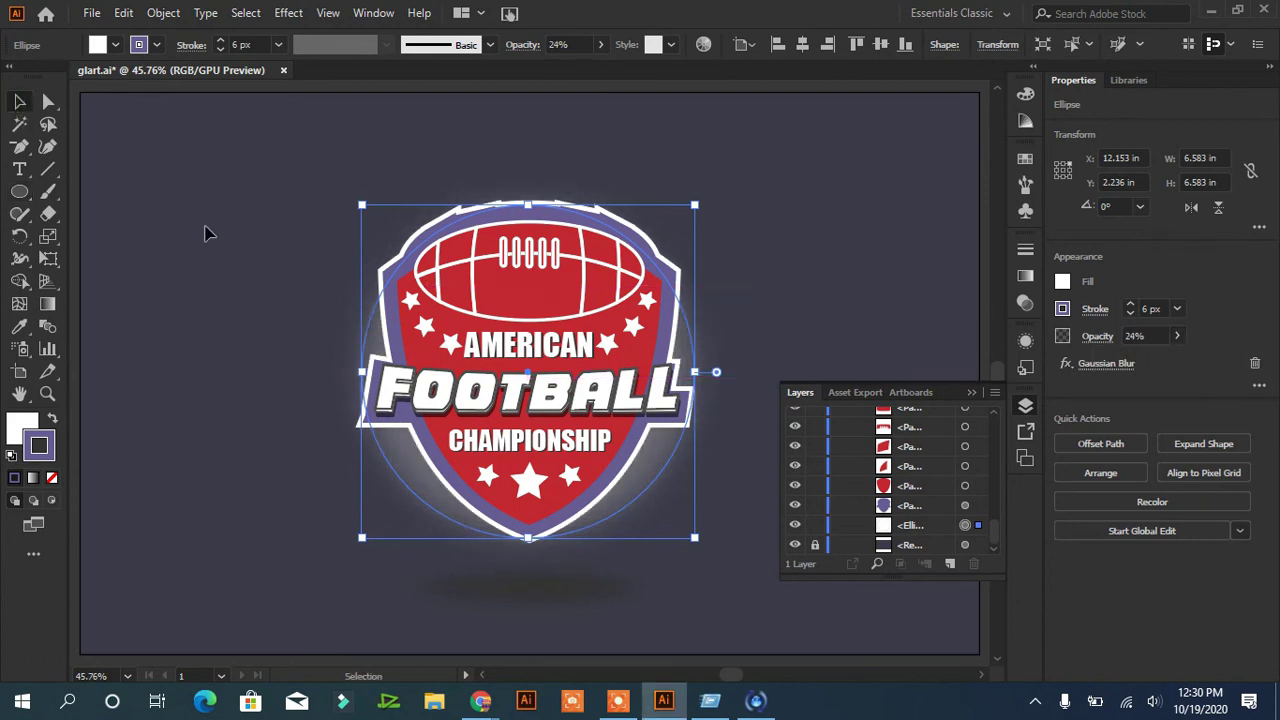
left_click(210, 237)
Step: Stretch the glow circle outward on all four sides to about 7.31 × 7.5 in around the shield
left_click(425, 502)
left_click_drag(529, 538, 529, 566)
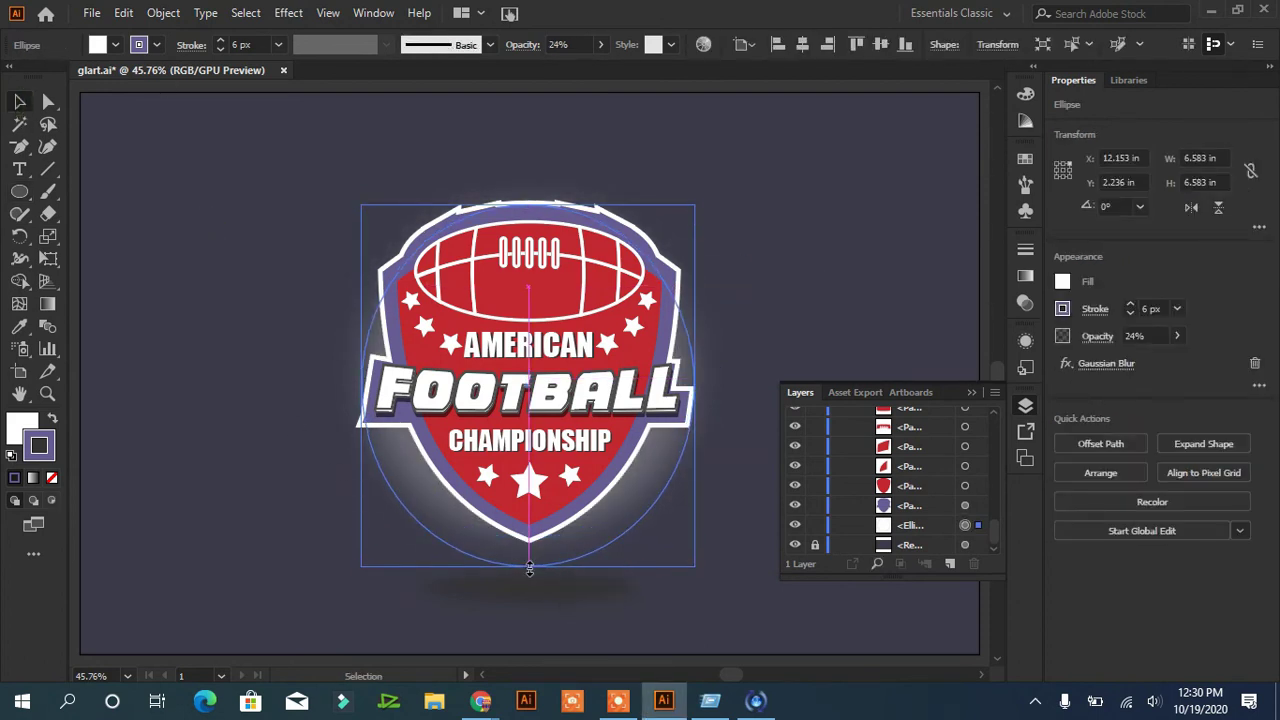
mouse_move(529, 206)
left_mouse_down()
mouse_move(529, 173)
mouse_move(529, 187)
left_mouse_up()
left_click_drag(361, 370, 346, 372)
mouse_move(695, 372)
left_mouse_down()
mouse_move(737, 374)
mouse_move(718, 375)
left_mouse_up()
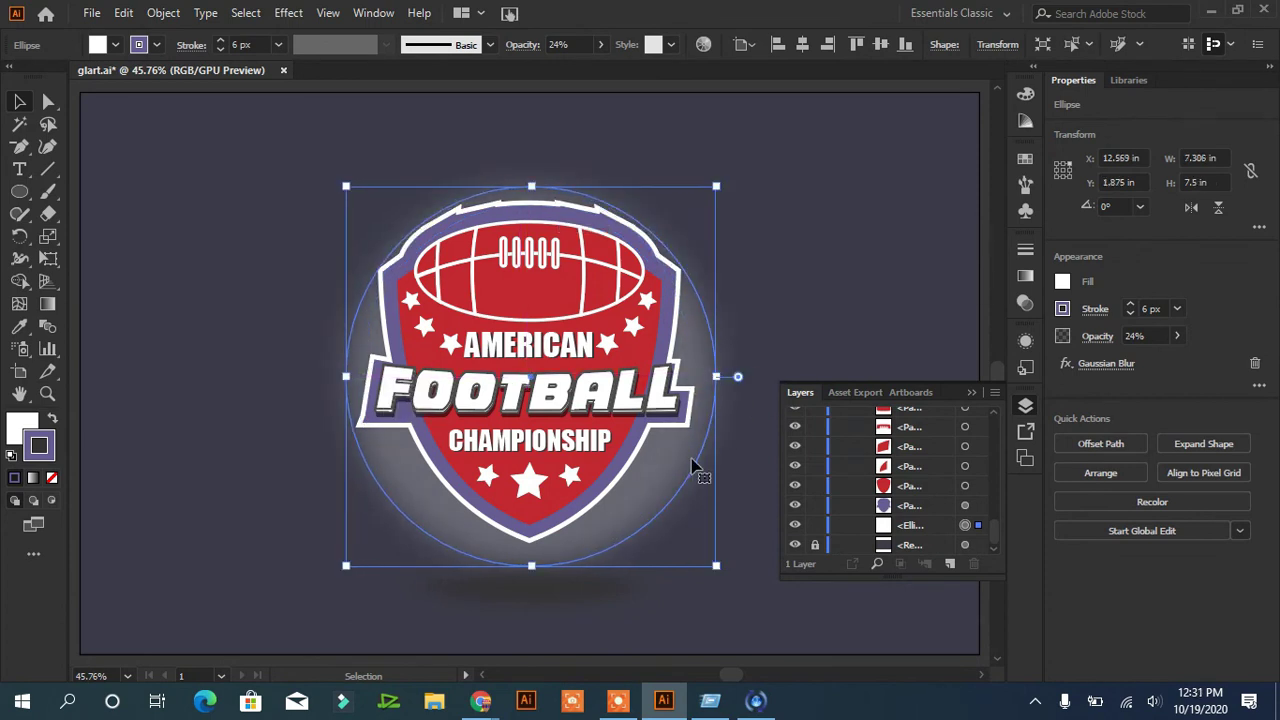
Step: Nudge the glow circle straight up by about 0.3 in behind the shield
key("Up")
key("Up")
key("Up")
key("Up")
key("Up")
key("Up")
key("Up")
key("Up")
key("Up")
key("Up")
key("Up")
key("Up")
key("Up")
key("Up")
key("Up")
key("Up")
key("Up")
key("Up")
key("Up")
key("Up")
left_click(808, 240)
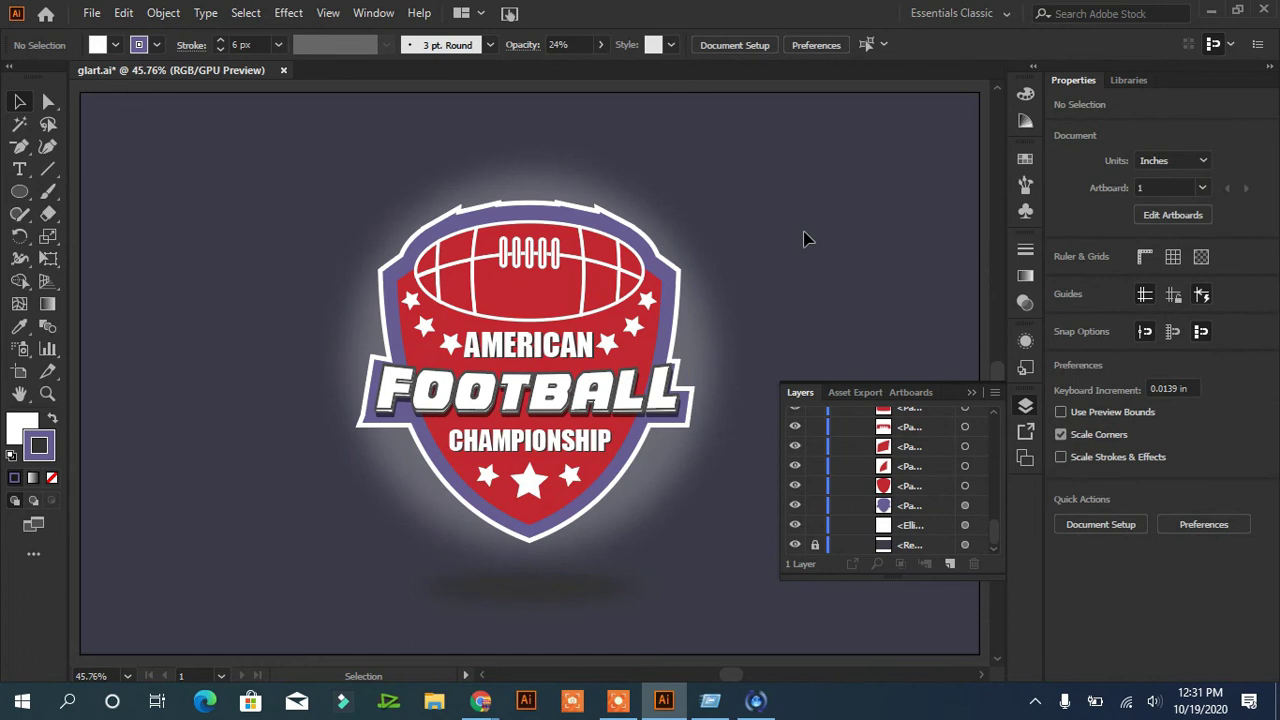
Step: Move the glow's left anchor slightly outward and down to about 5.01, 5.88 in, and bulge its upper-left curve outward
left_click(727, 350)
left_click(48, 101)
left_click_drag(343, 365, 334, 389)
left_click(343, 362)
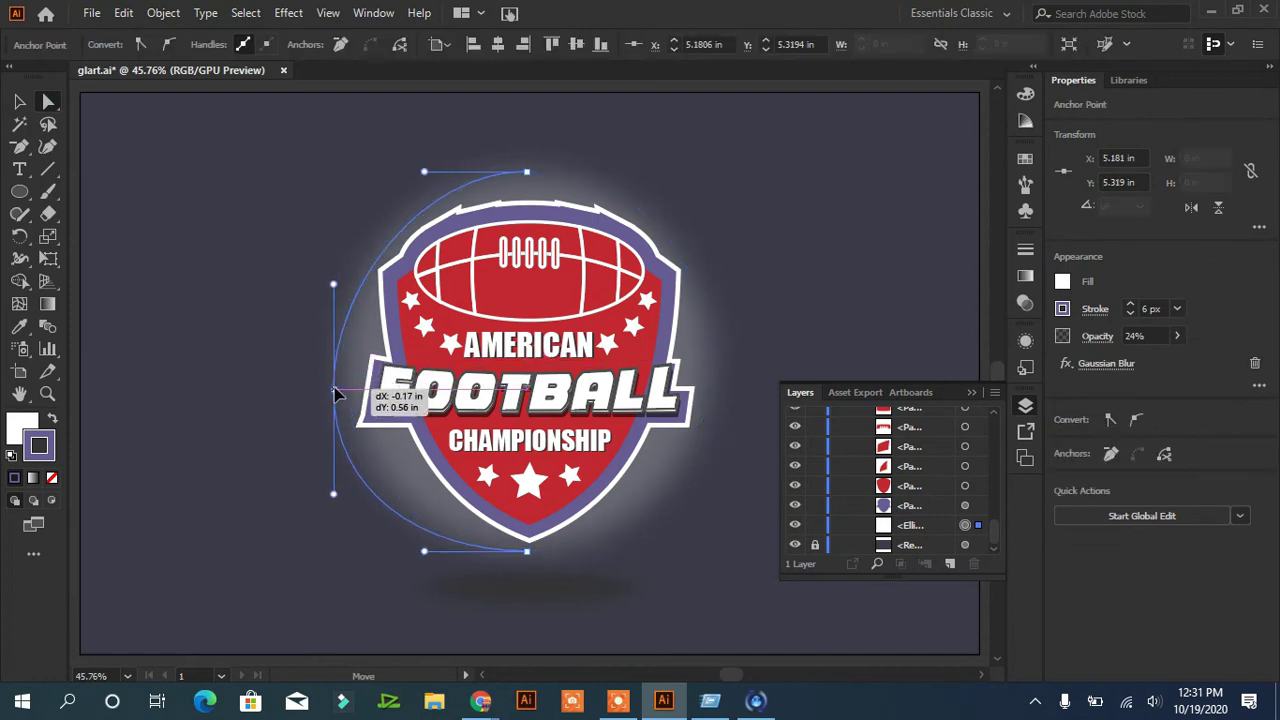
left_click_drag(382, 254, 367, 245)
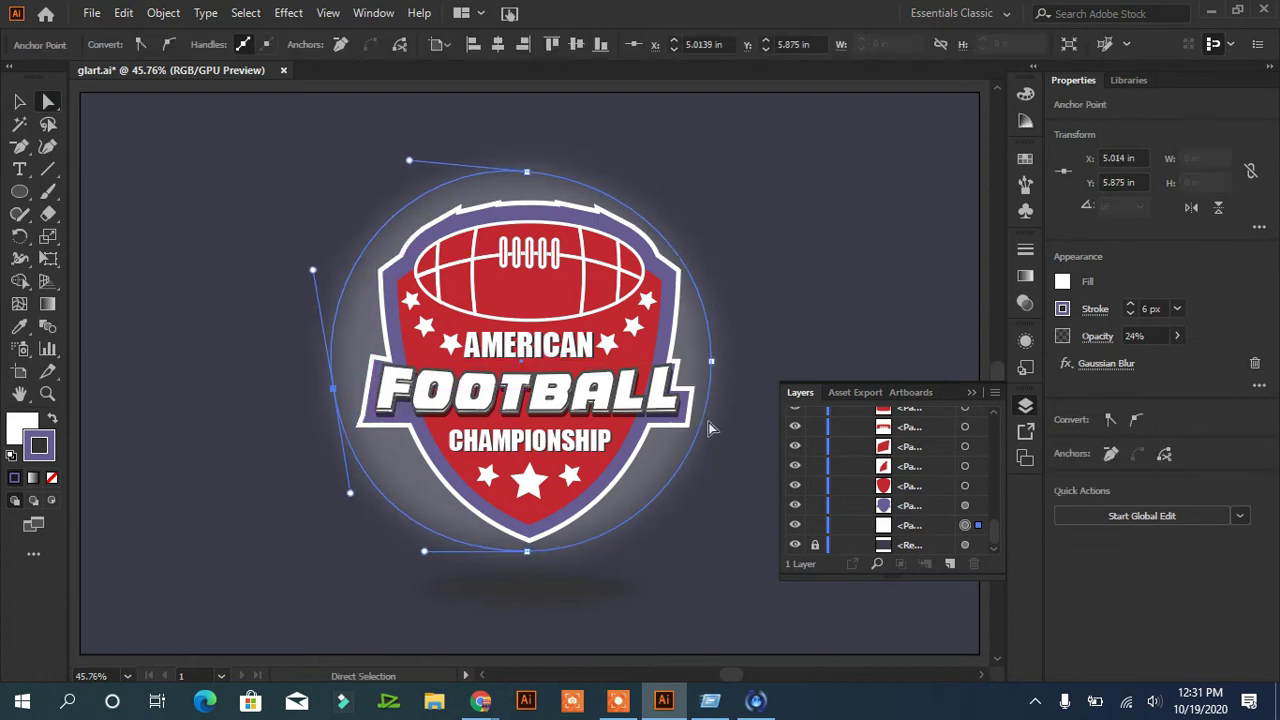
Step: Pull the glow's upper-right, lower-right and lower-left curves slightly outward around the shield
left_click(682, 262)
left_click_drag(682, 262, 692, 252)
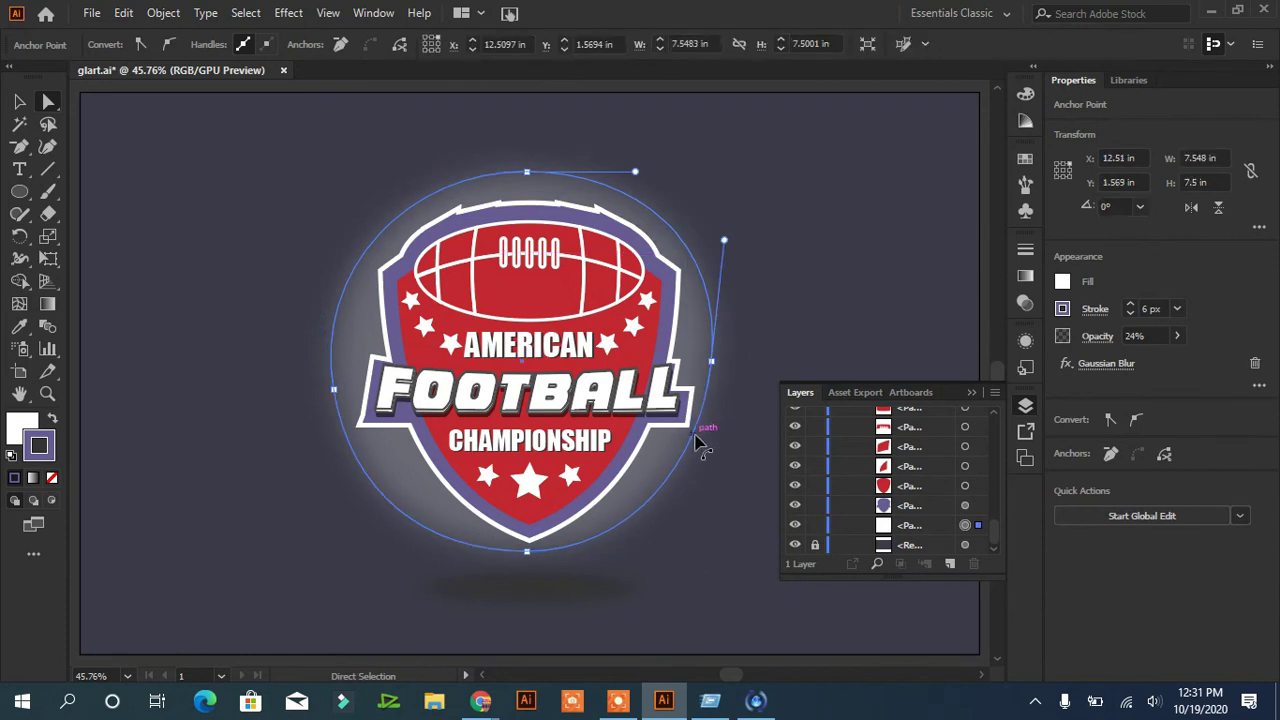
left_click_drag(695, 436, 699, 442)
left_click_drag(348, 435, 341, 432)
left_click(253, 268)
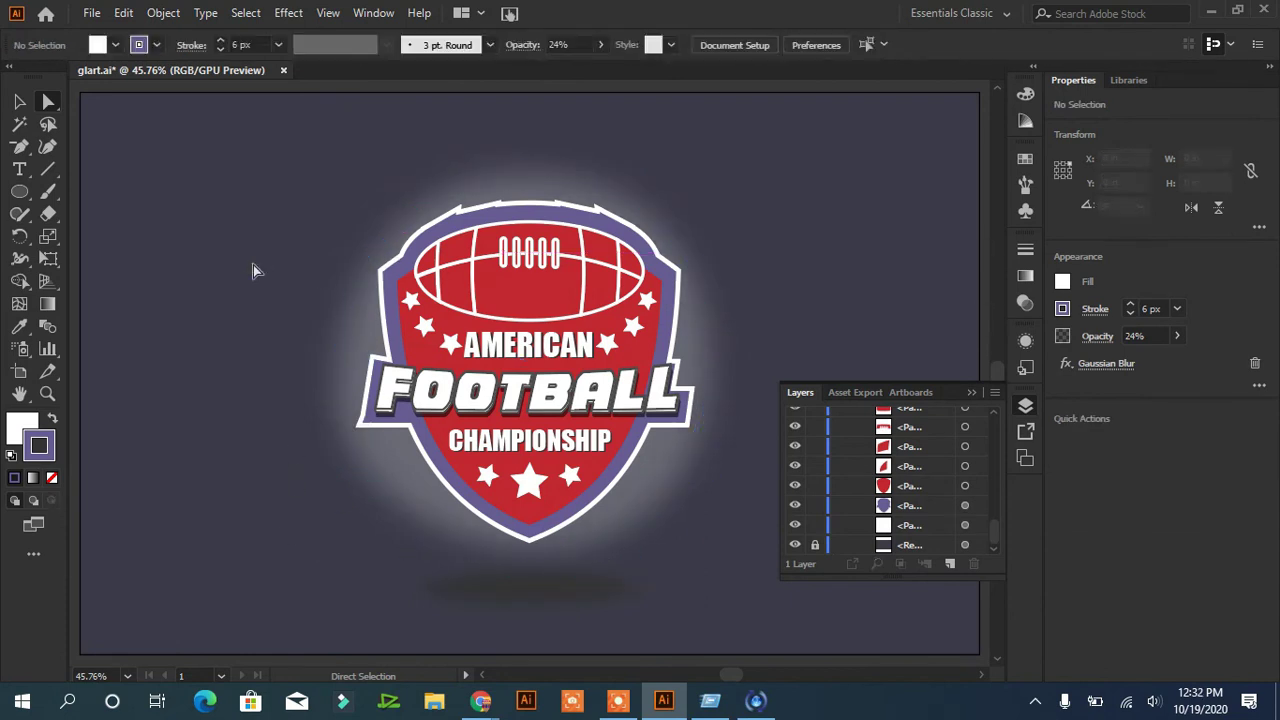
Step: Adjust the glow path's direction handles to widen its upper-left and upper-right shoulders
left_click(702, 279)
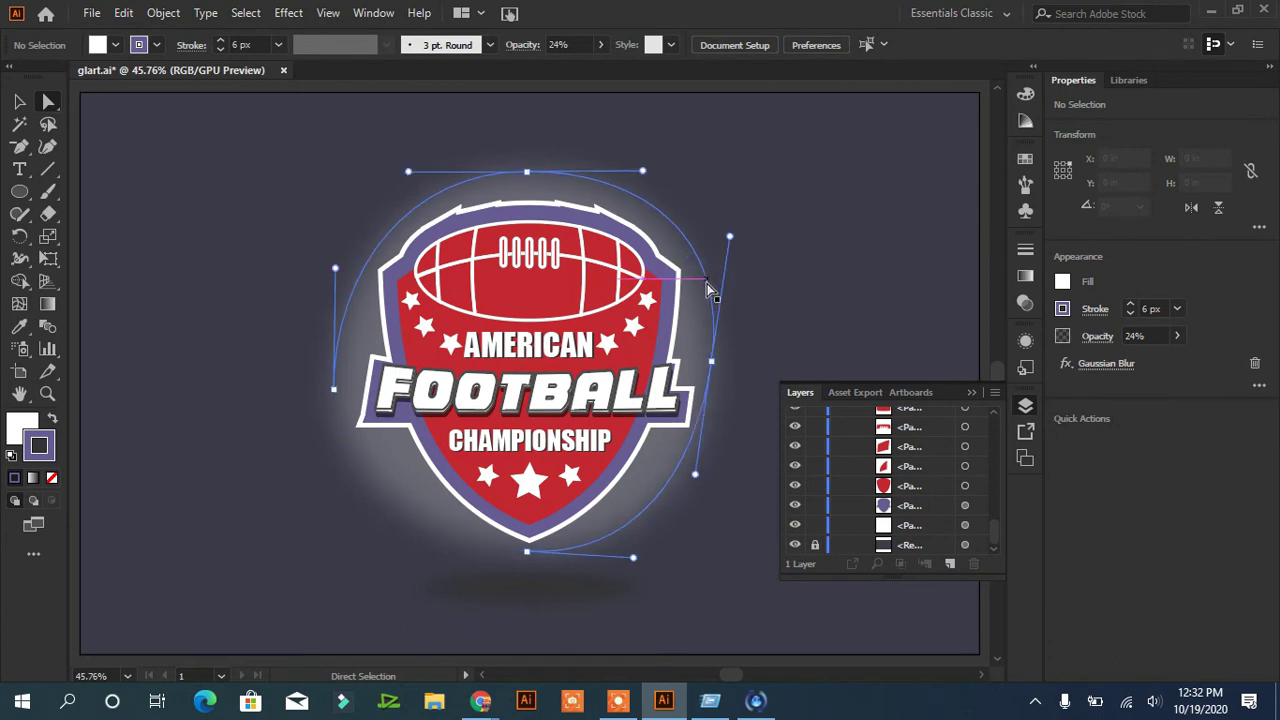
left_click(374, 254)
left_click_drag(336, 269, 314, 243)
left_click(592, 540)
left_click(710, 362)
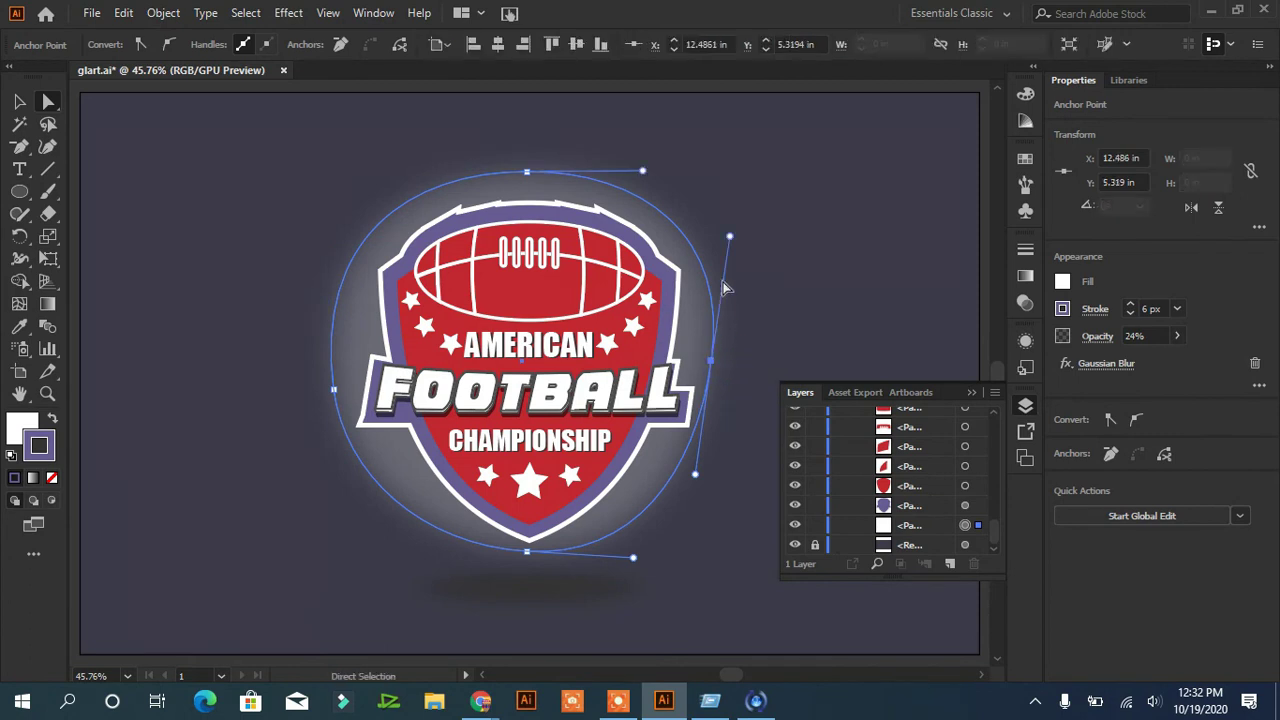
left_click_drag(644, 170, 652, 172)
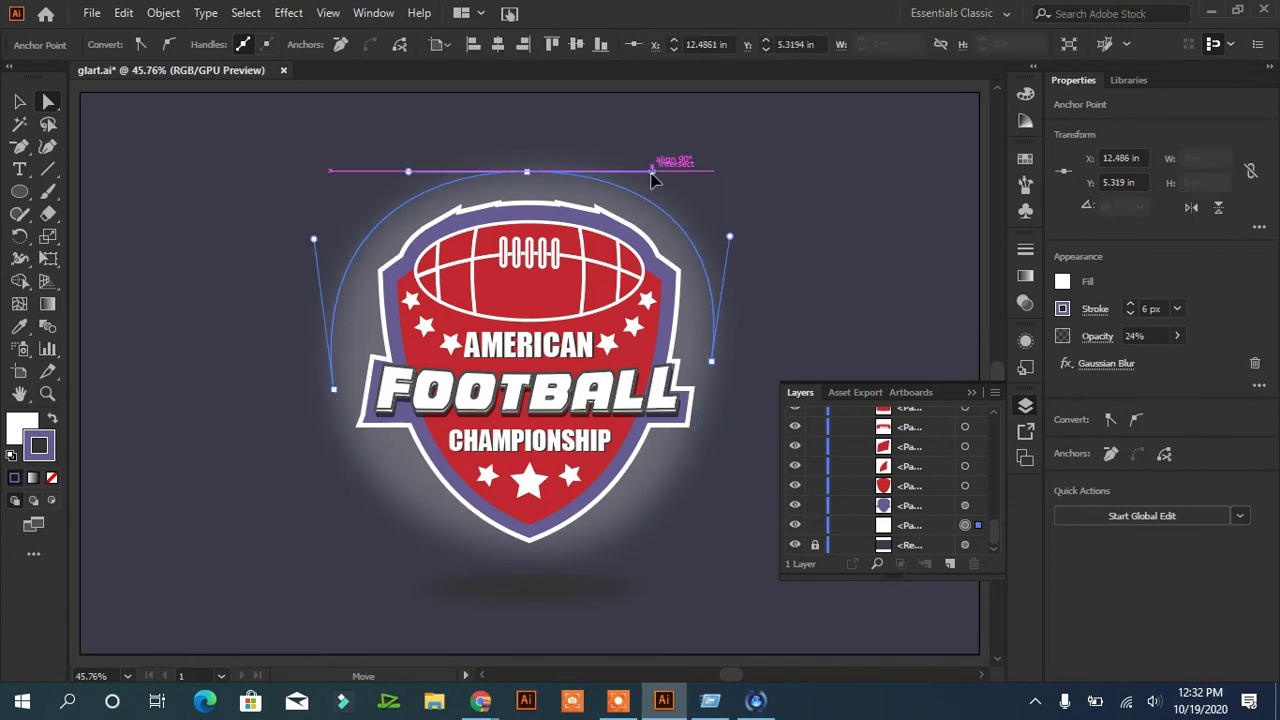
Step: Adjust the lower direction handle of the glow's right anchor to refine its lower-right curve, and collapse the layer list
left_click(334, 389)
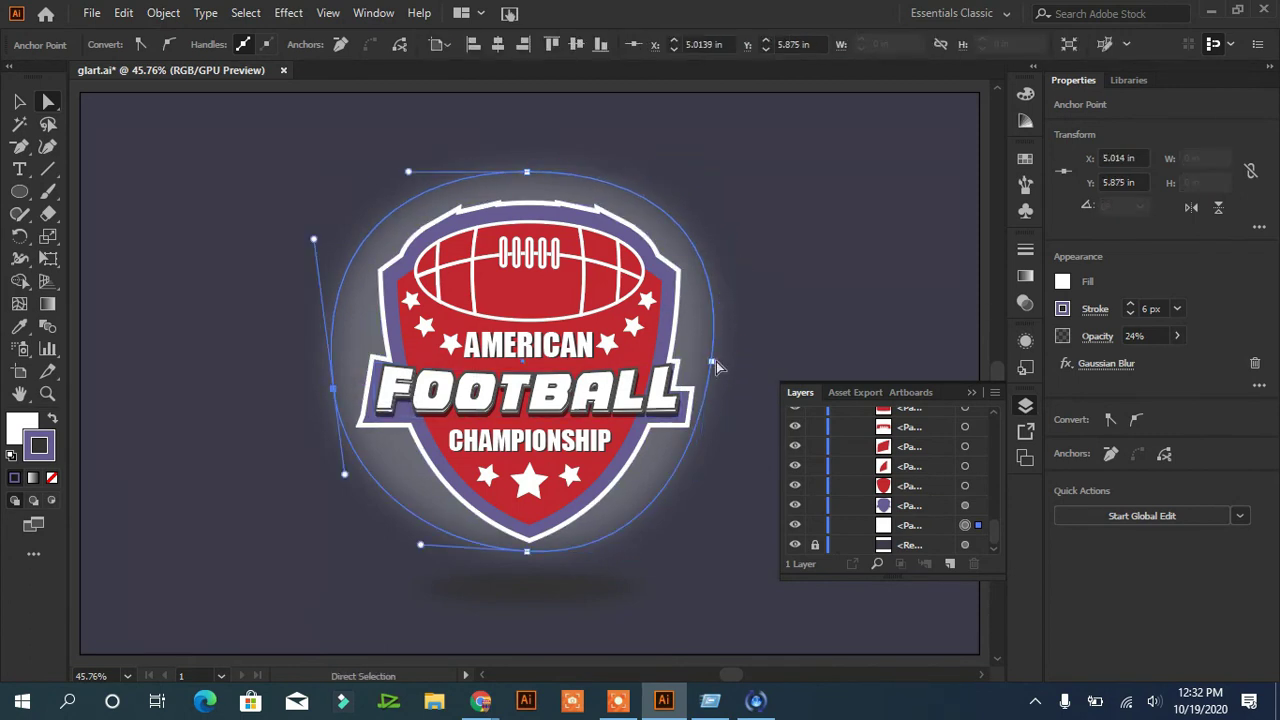
left_click(711, 360)
left_click_drag(700, 478, 706, 476)
left_click(208, 498)
left_click(972, 392)
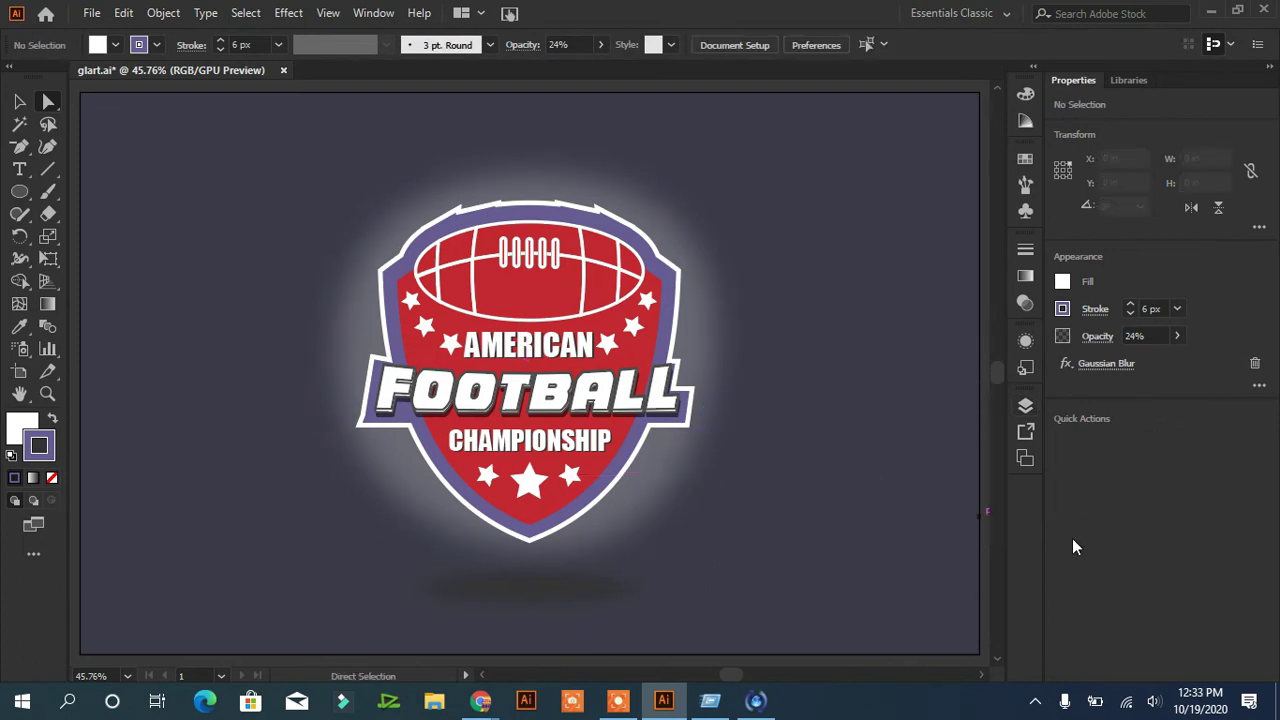
Step: Apply the purple fill and white outline of the shield's backing to the three bottom stars with the Eyedropper
left_click(519, 487)
left_click(19, 101)
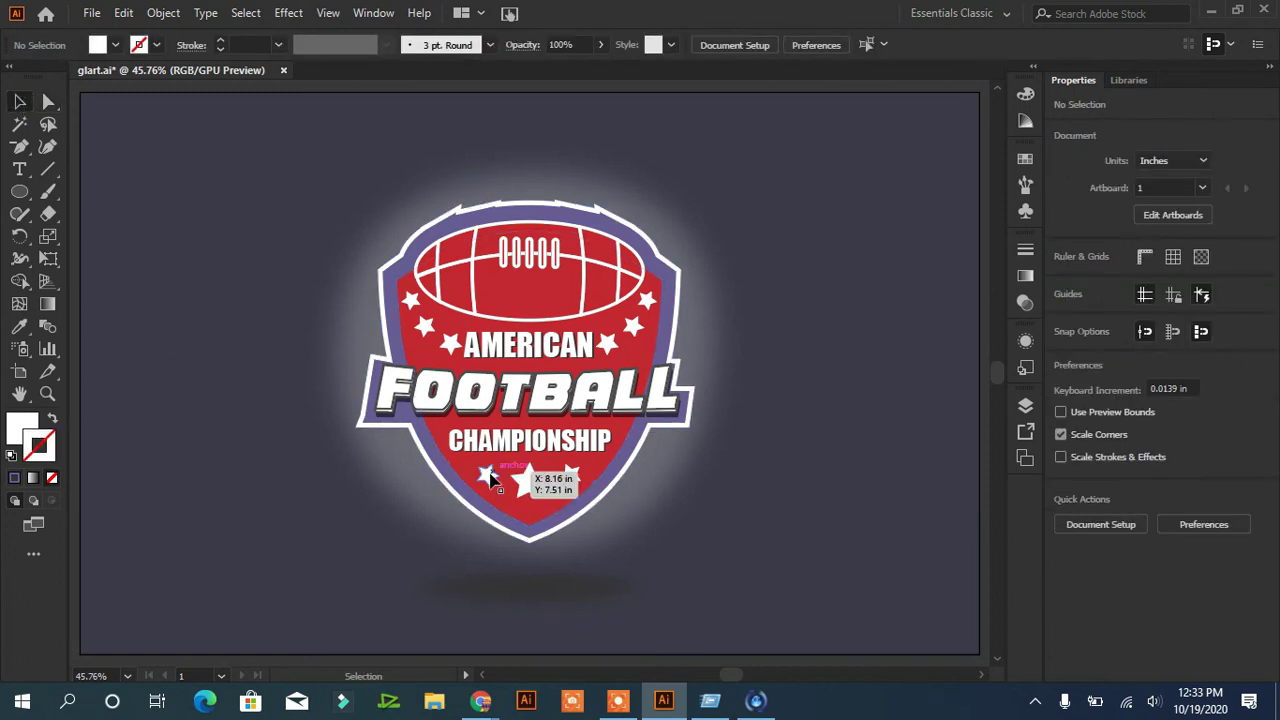
left_click(535, 484)
left_click(535, 484)
key("i")
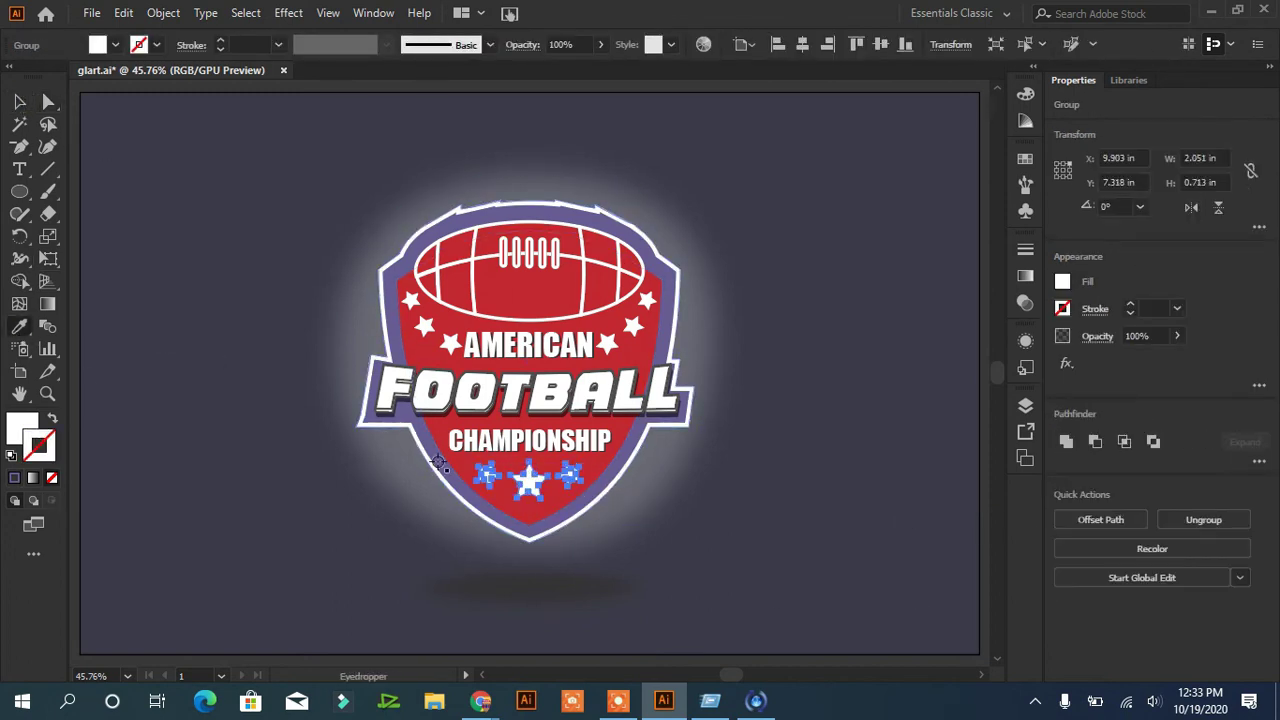
left_click(432, 446)
left_click(19, 101)
left_click(150, 281)
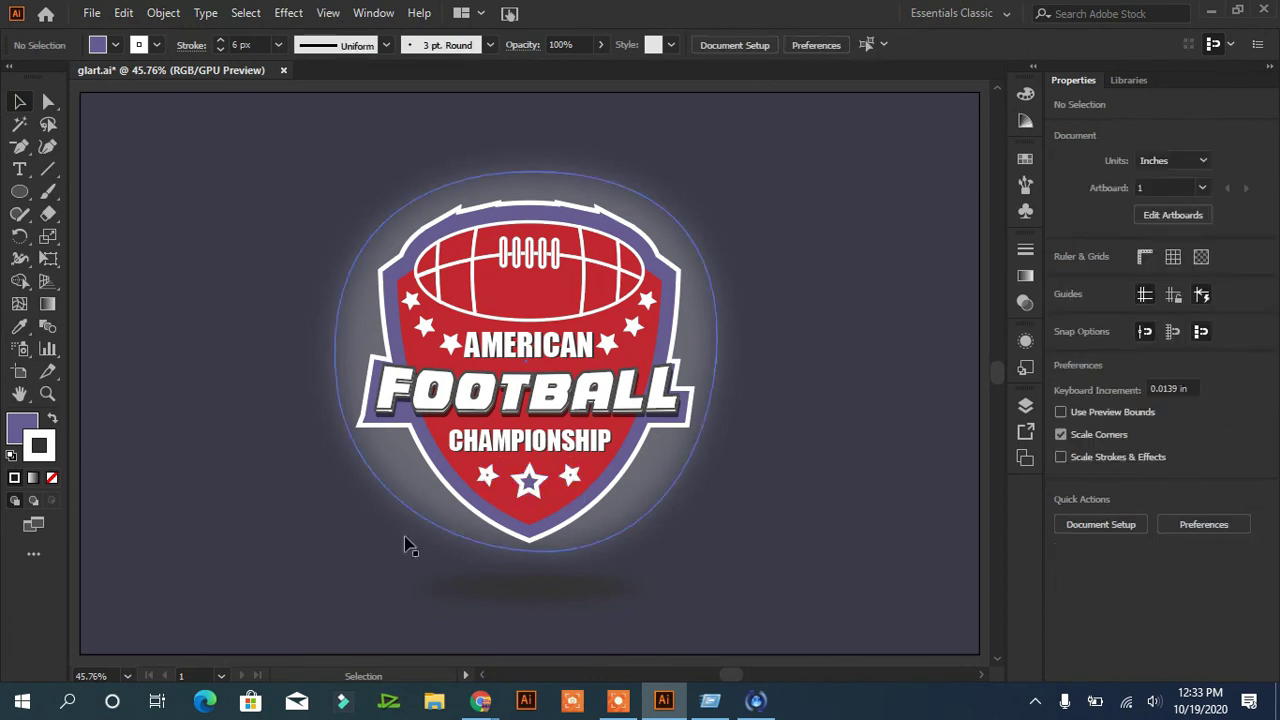
Step: Remove the stroke from the three bottom stars
left_click(574, 481)
left_click(52, 477)
left_click(277, 584)
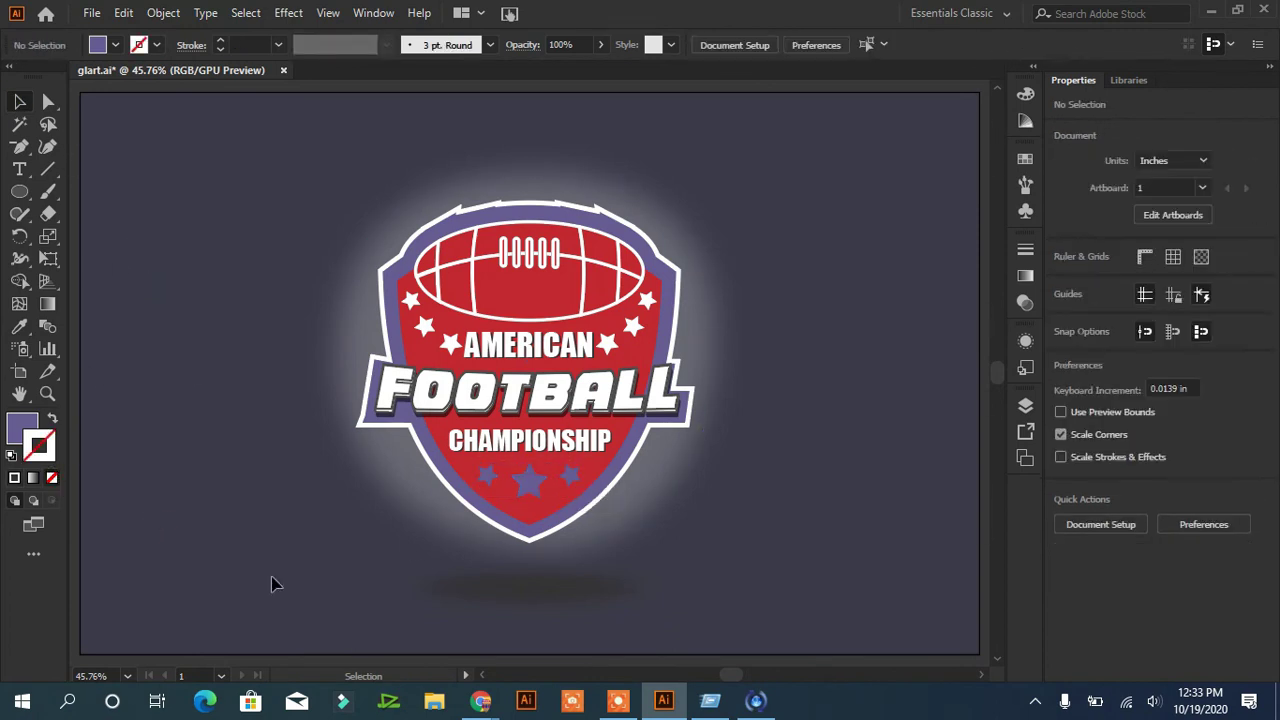
Step: Copy the large bottom star's purple, strokeless appearance to both groups of upper stars beside AMERICAN with the Eyedropper
left_click(638, 327)
left_click(422, 324, "shift")
key("i")
left_click(529, 482)
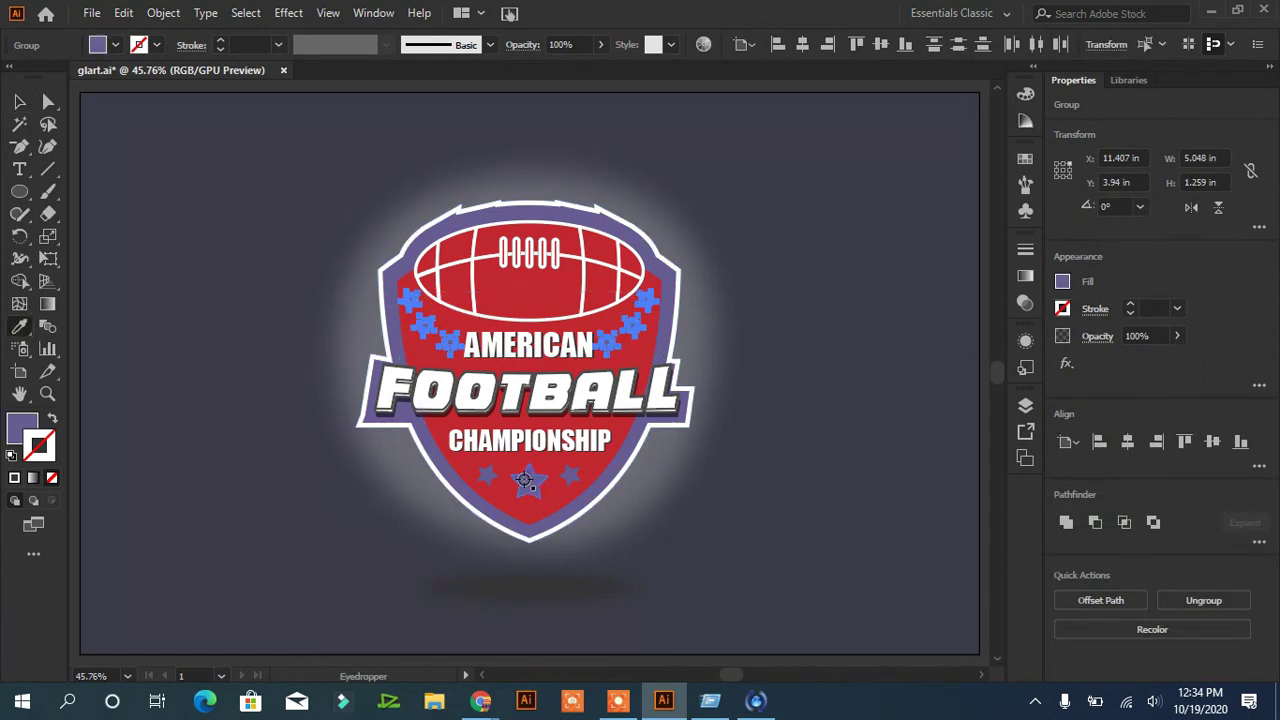
left_click(19, 101)
left_click(166, 266)
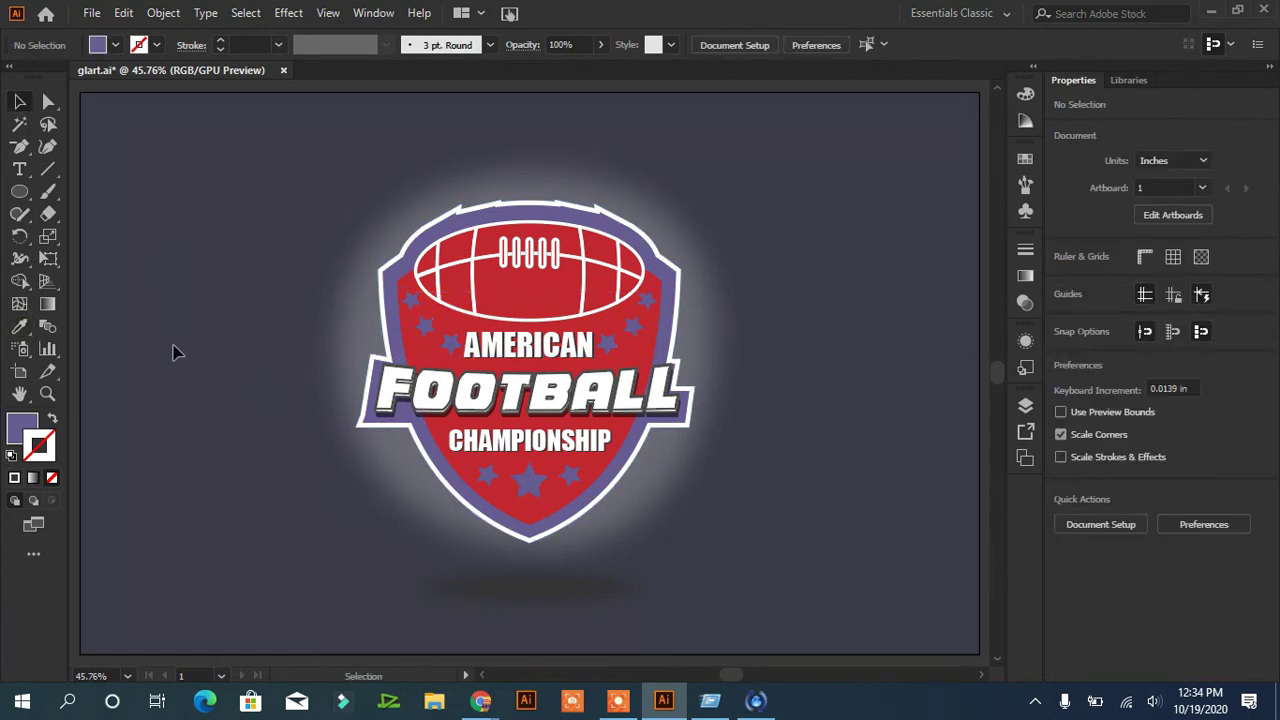